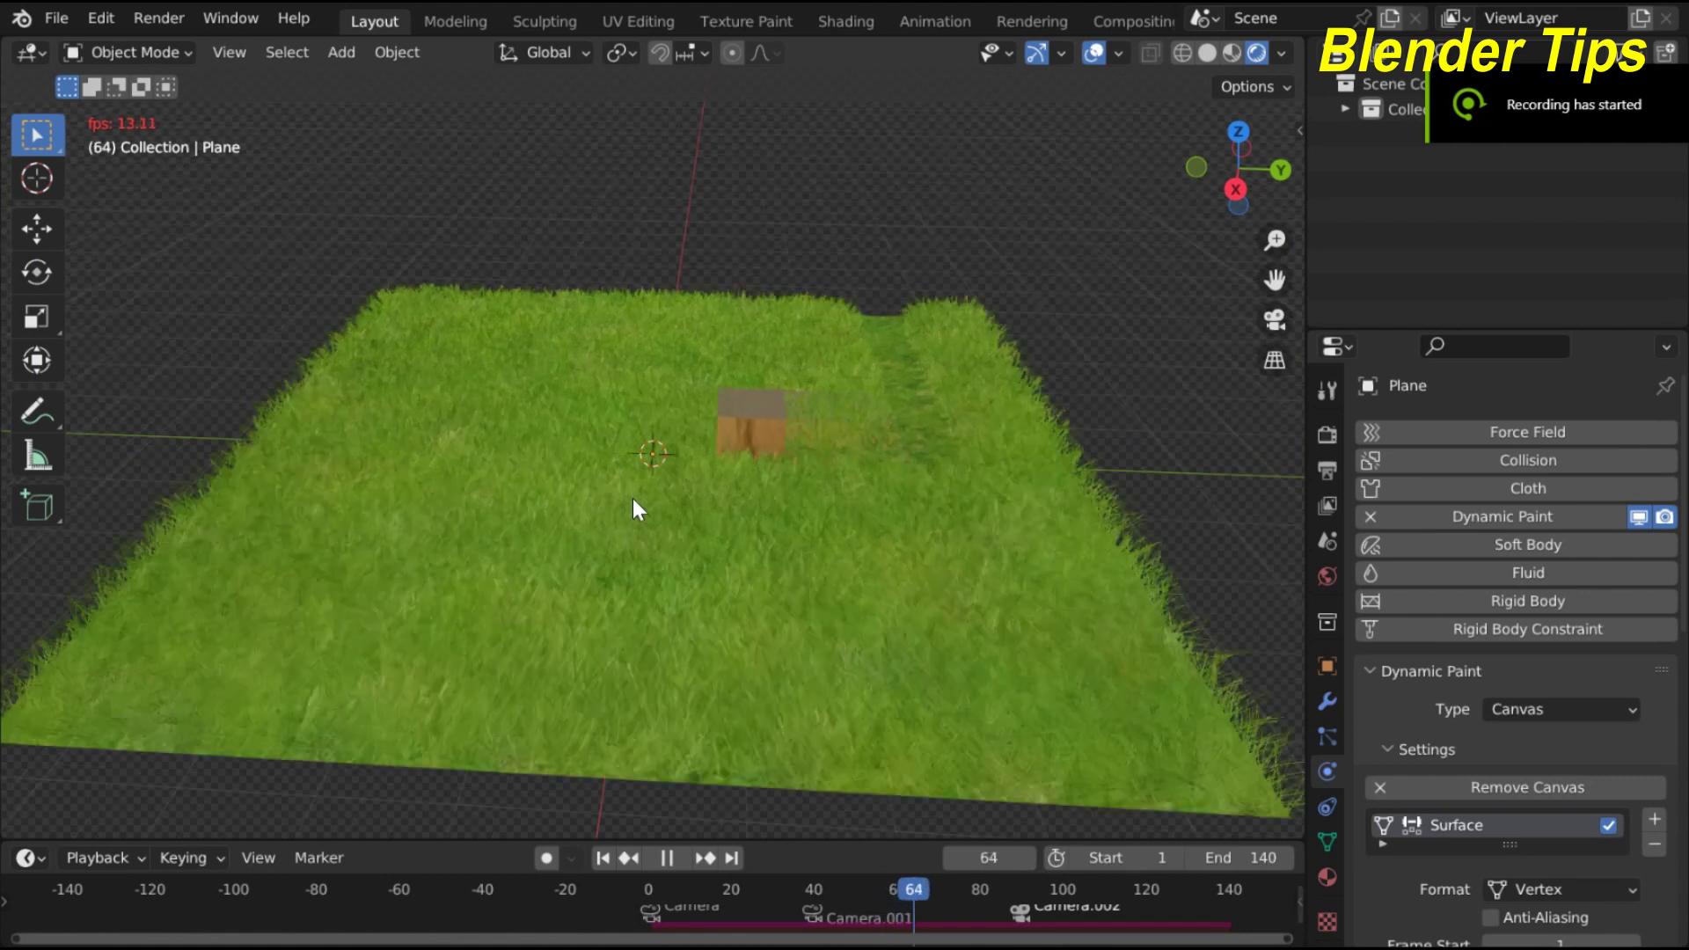
key("KP_0")
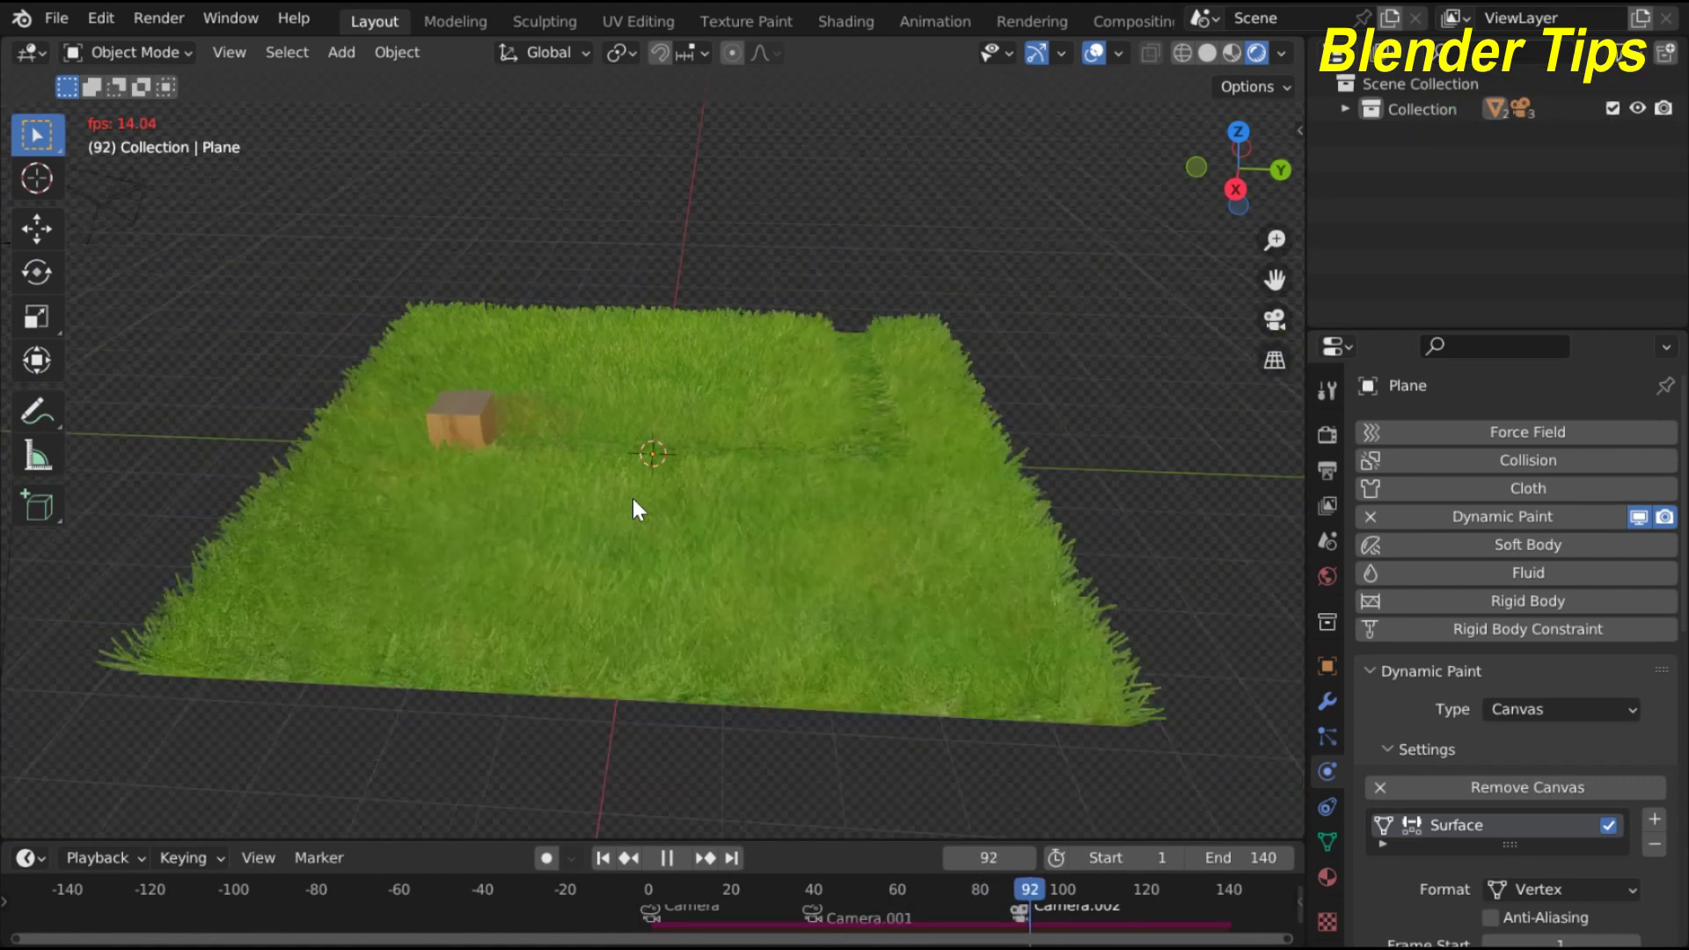
middle_click_drag(686, 514, 737, 511)
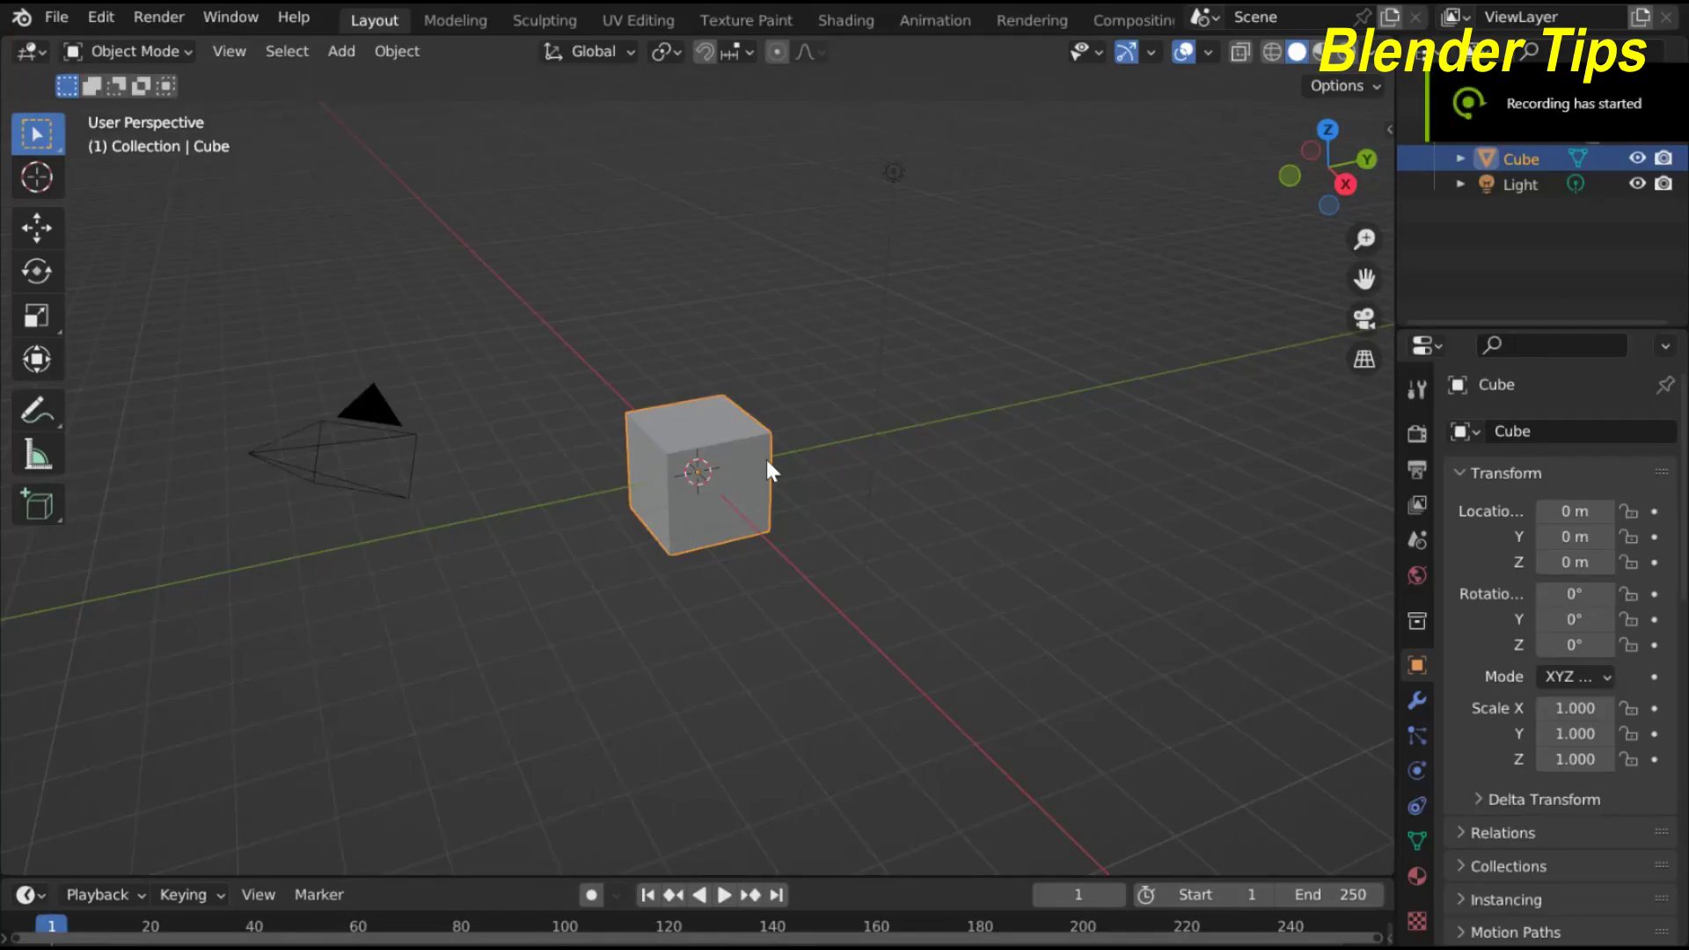
Delete the default camera, cube and light from the scene and enlarge the timeline area
scroll(731, 440, "down", 2)
left_click_drag(364, 308, 930, 616)
key("Delete")
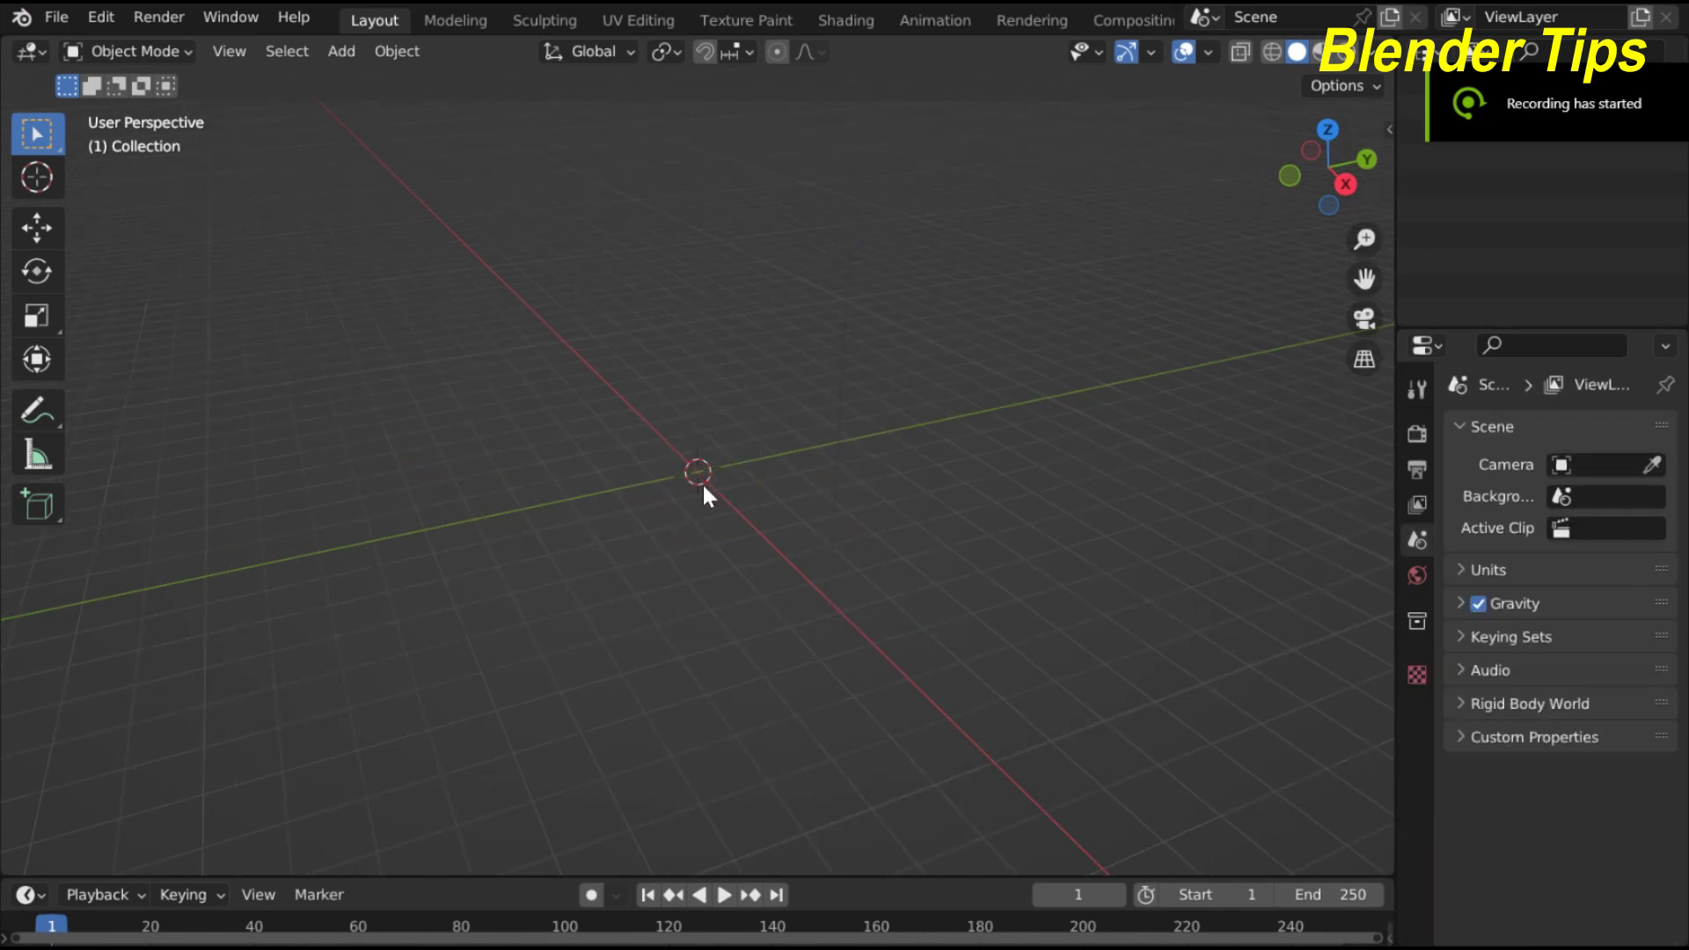
left_click_drag(554, 877, 531, 815)
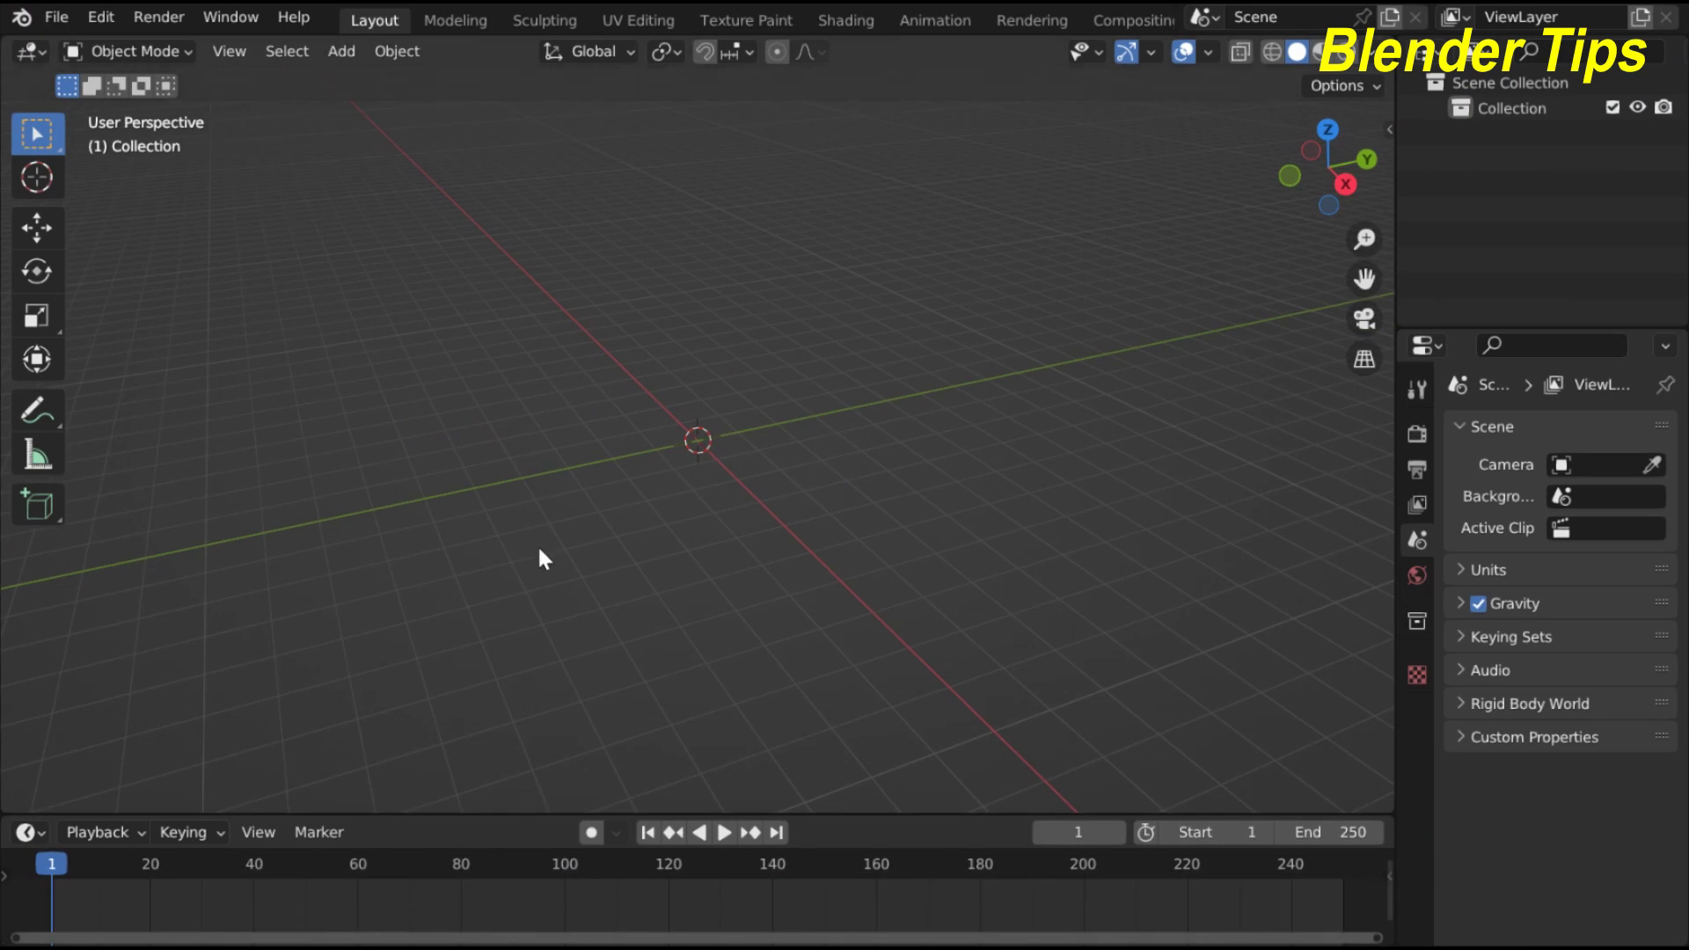
Add a plane mesh at the origin and scale it up by about 4.7
key("shift+a")
mouse_move(581, 388)
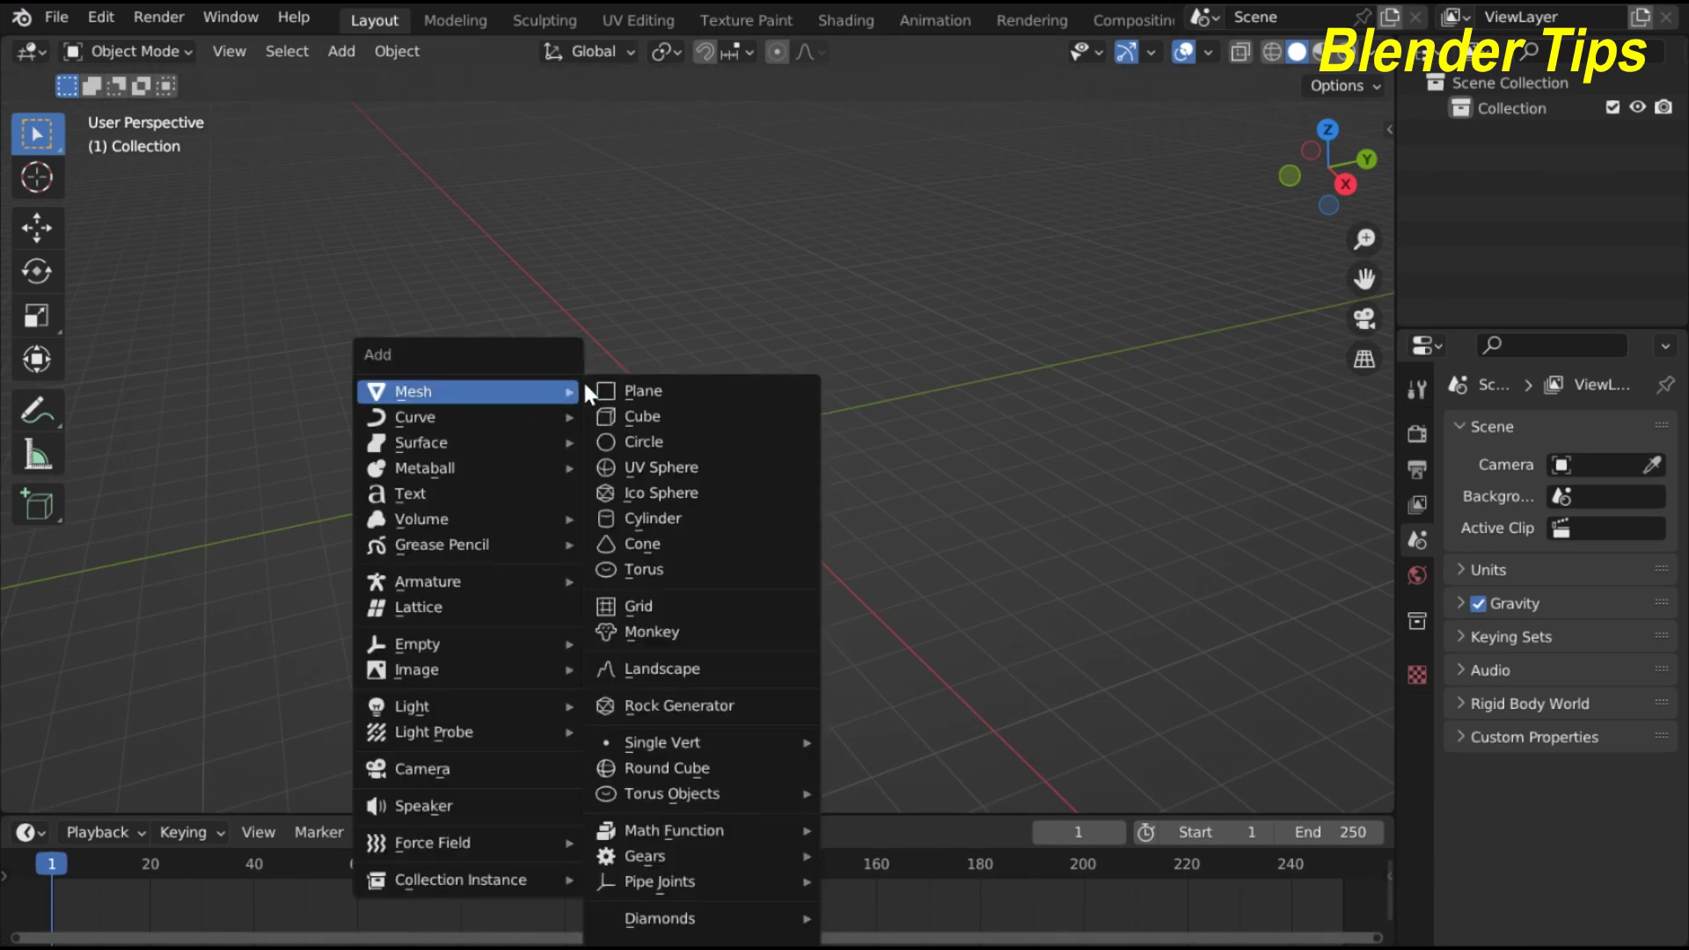
left_click(638, 387)
key("s")
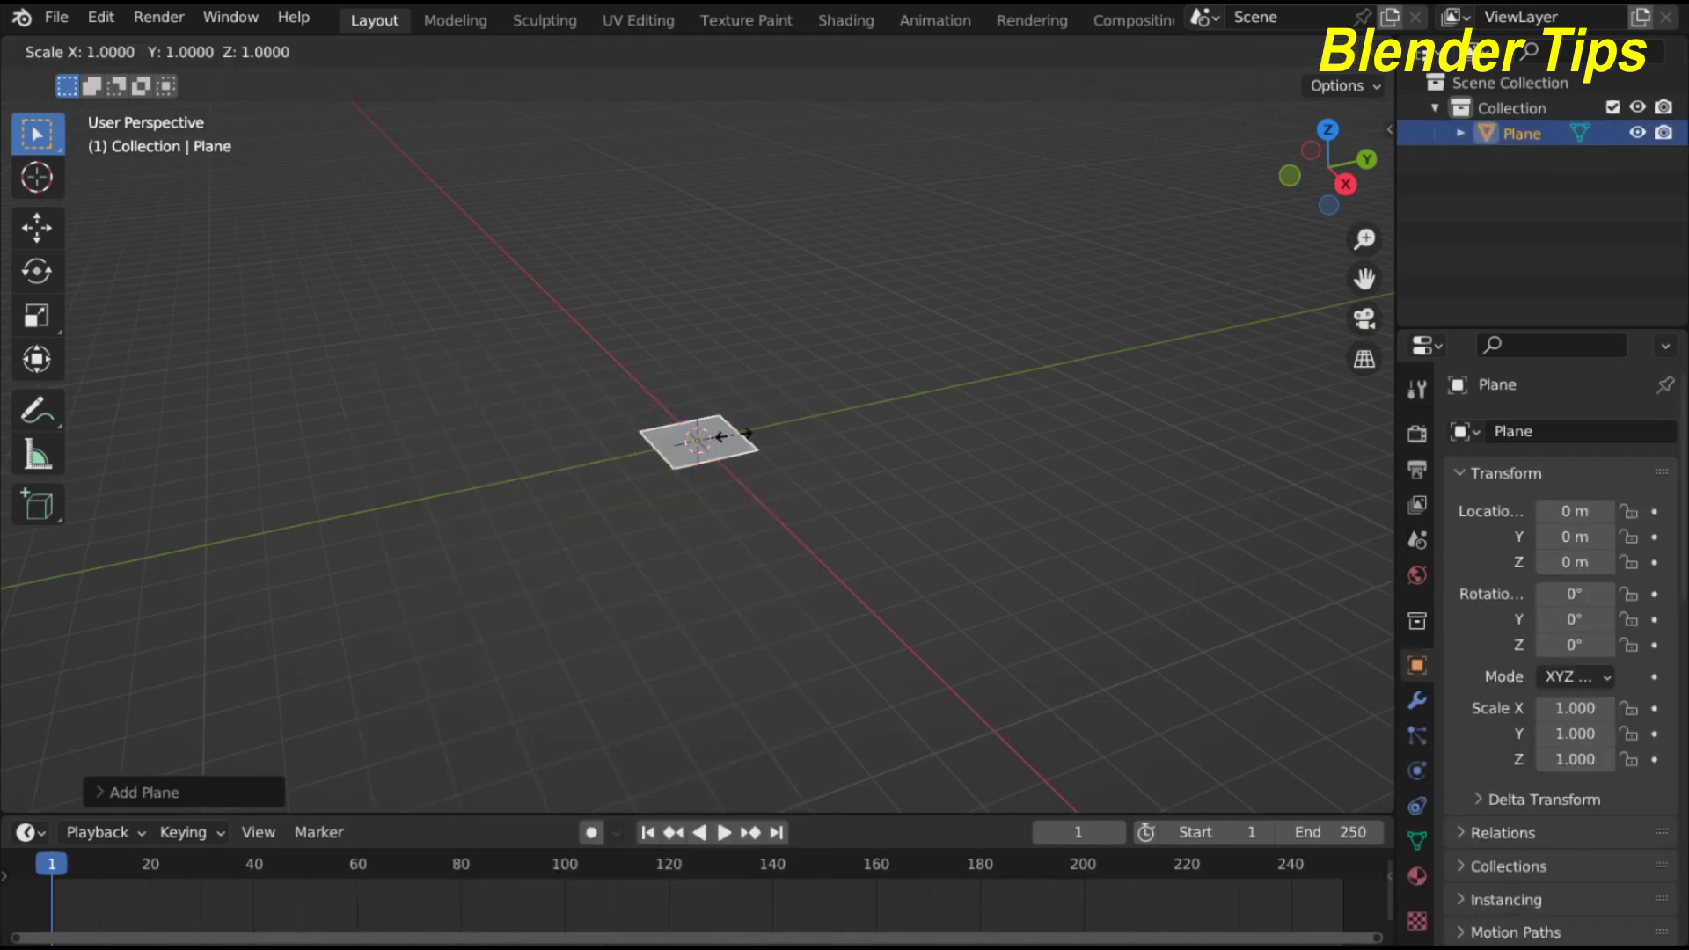
left_click(799, 563)
scroll(800, 567, "up", 4)
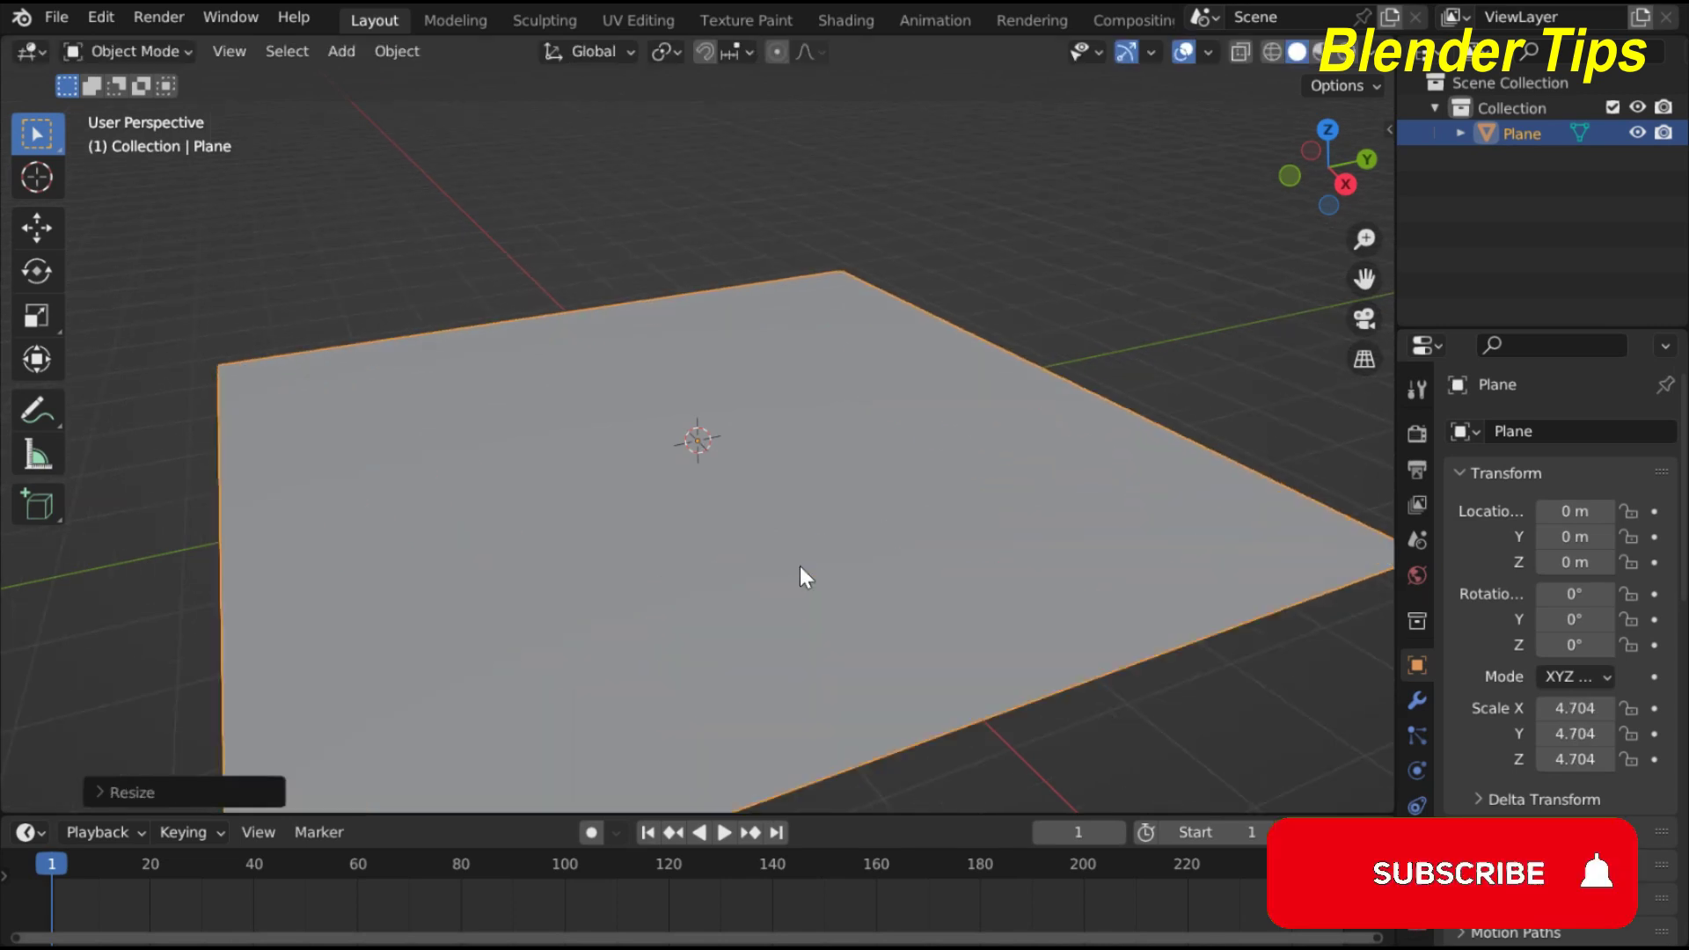
scroll(799, 567, "down", 2)
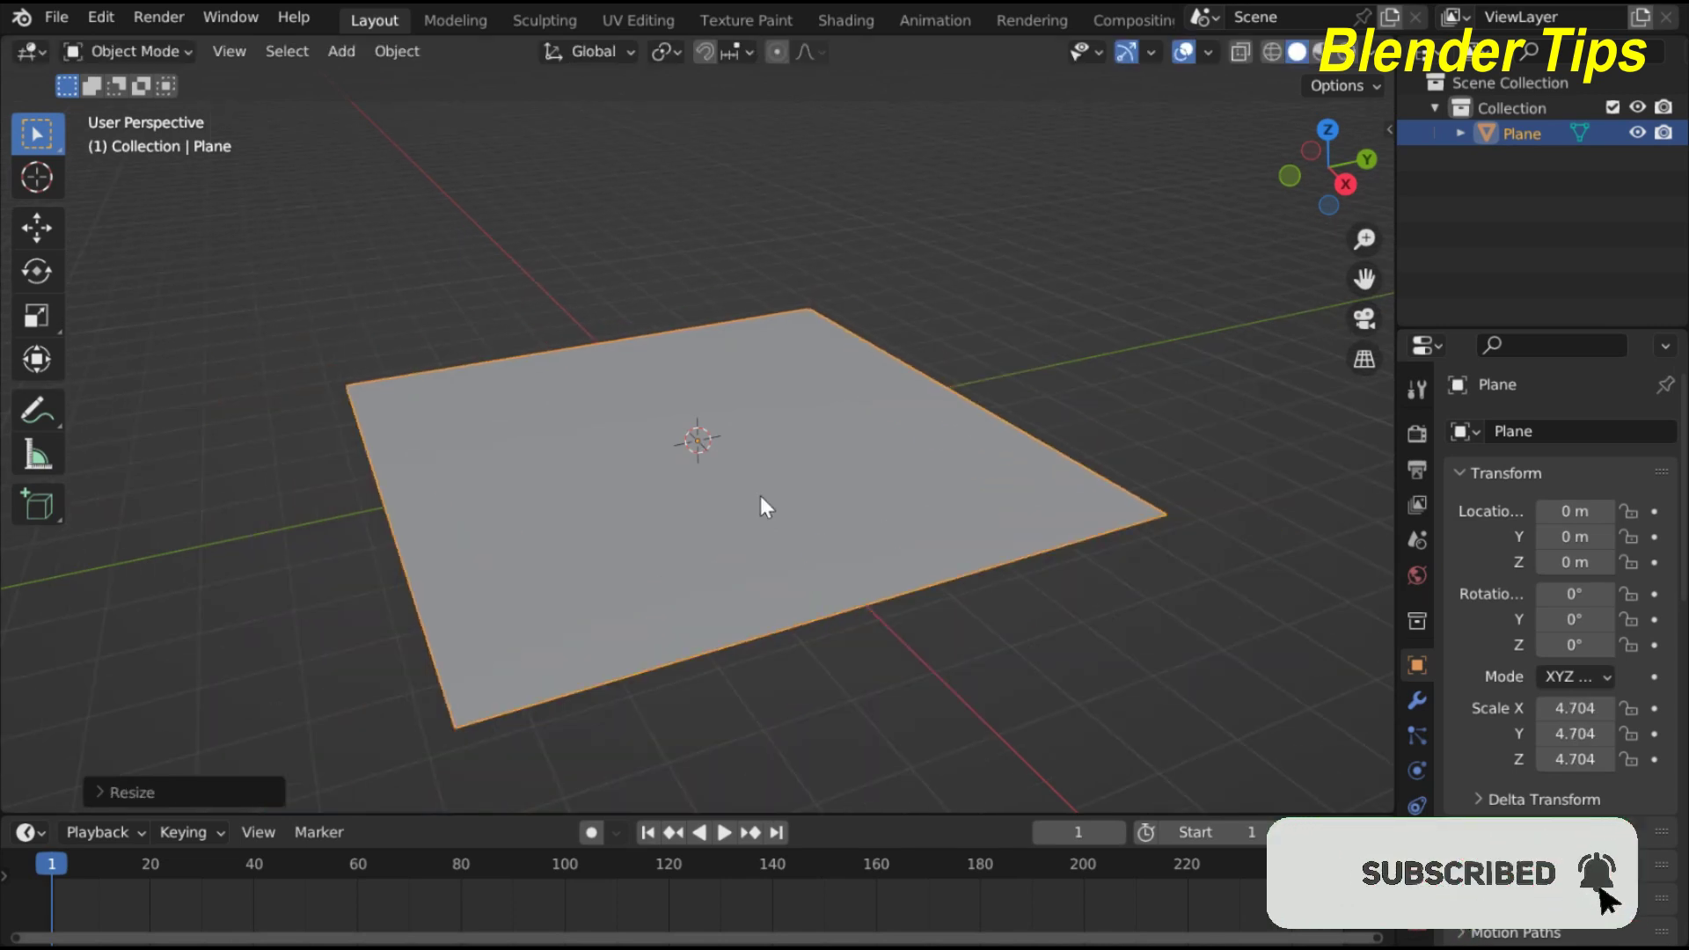
Subdivide the plane repeatedly in Edit Mode into a dense, even grid and select all its vertices
key("Tab")
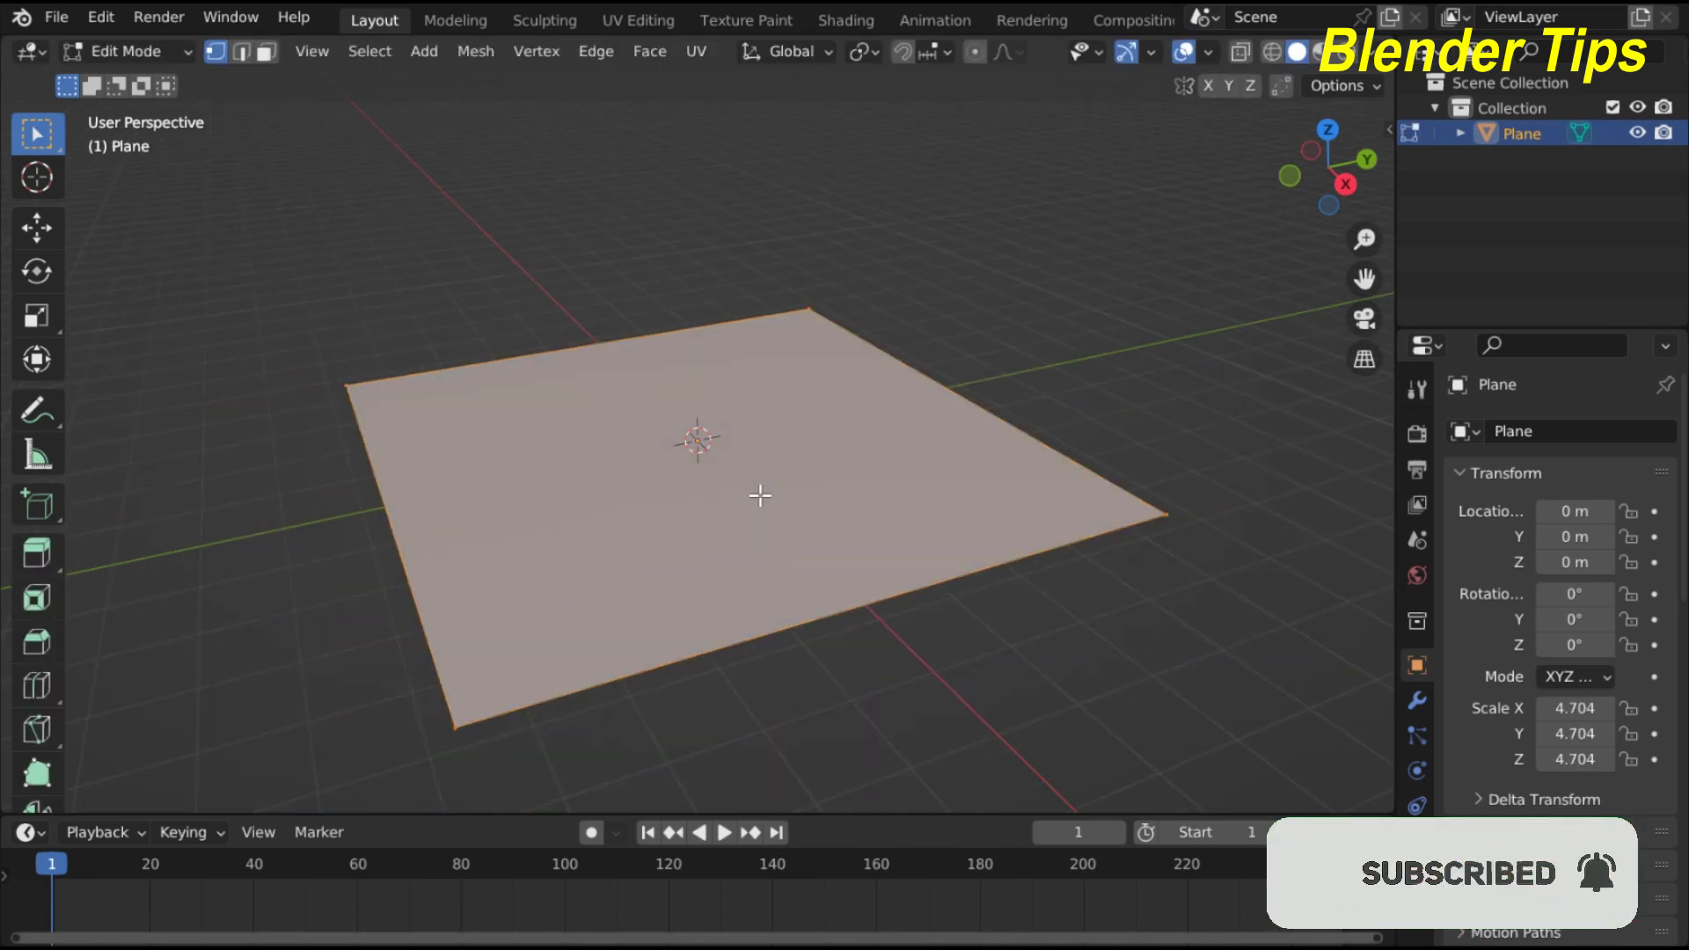
right_click(788, 445)
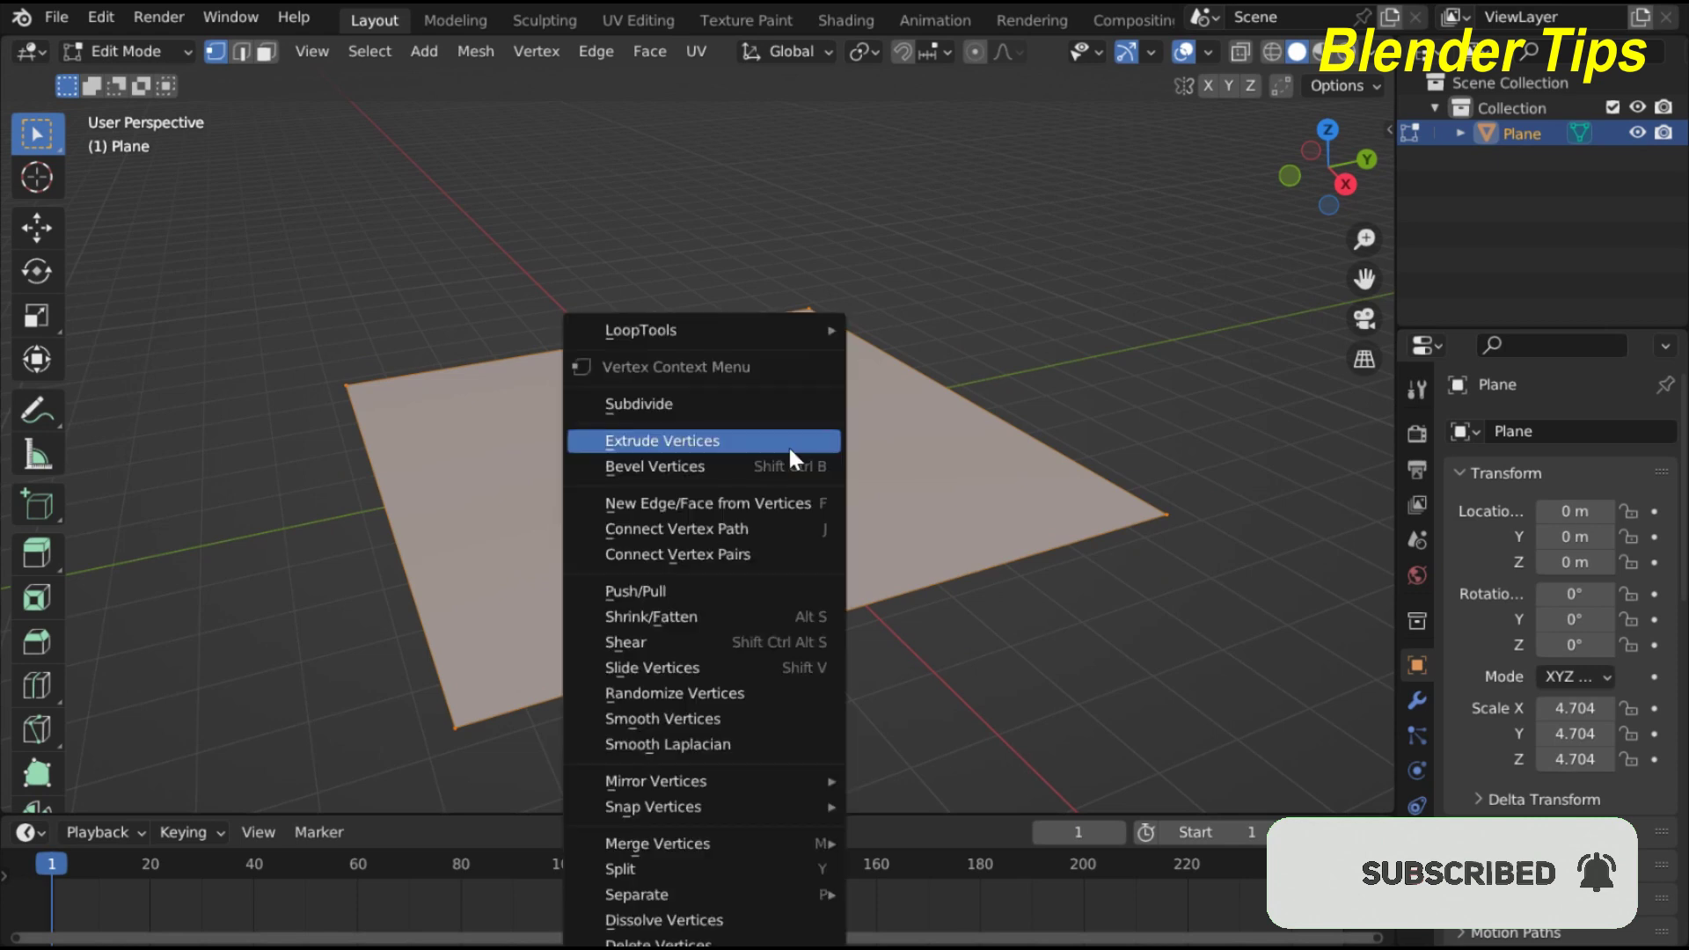
left_click(756, 408)
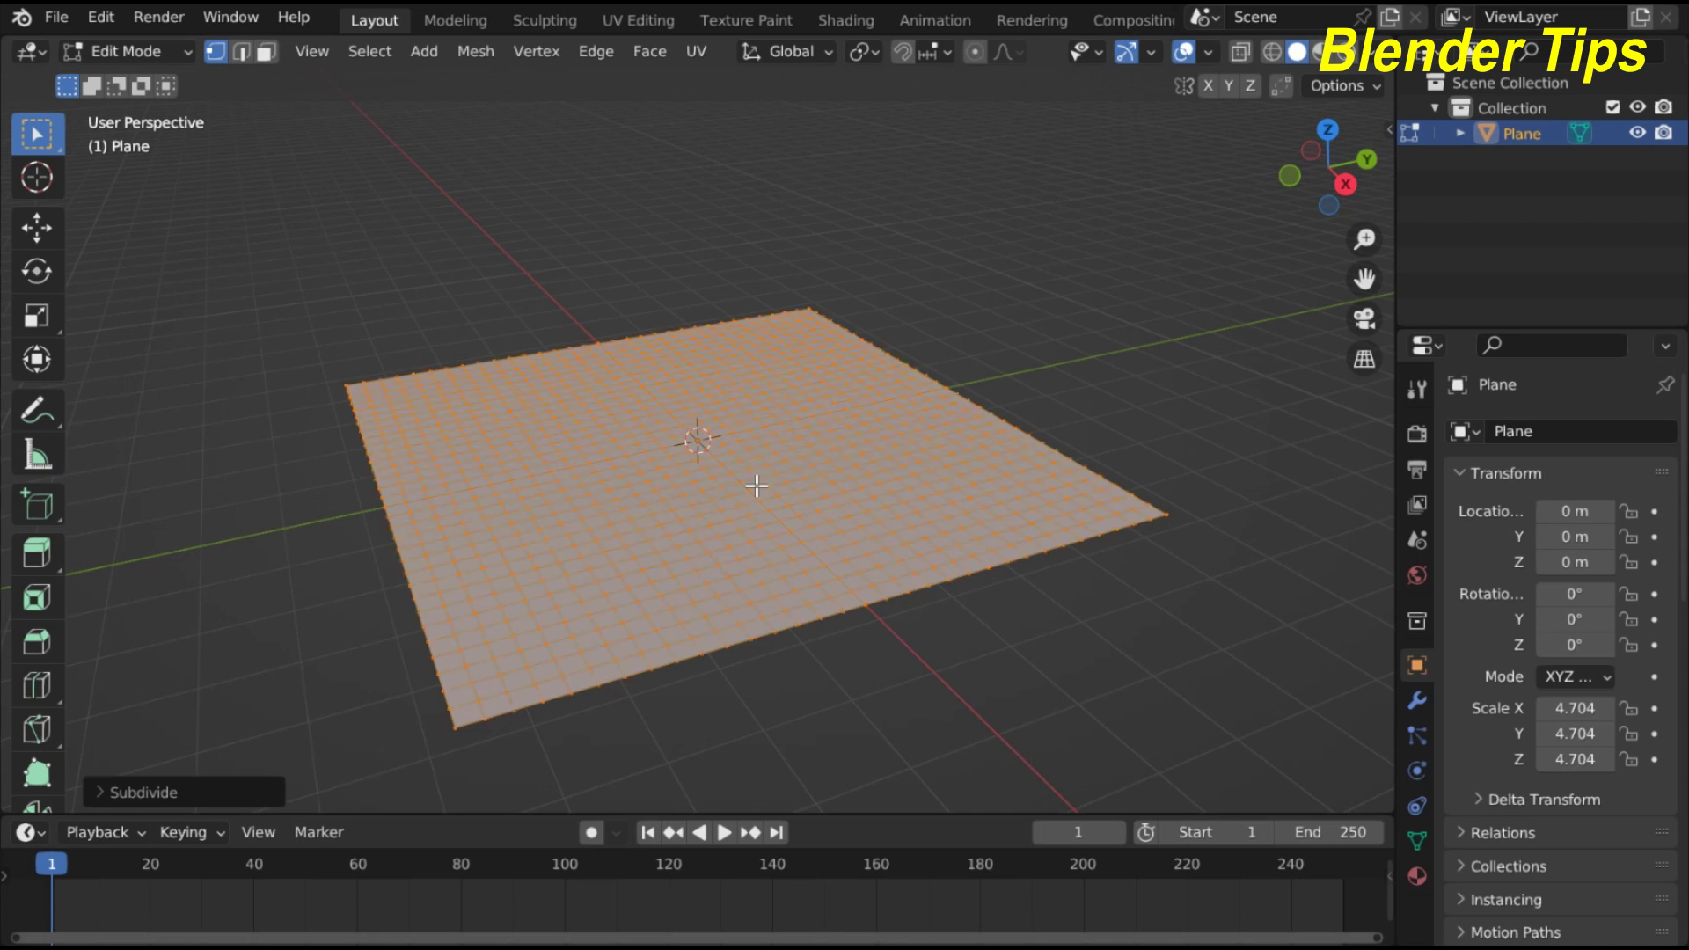
key("alt+a")
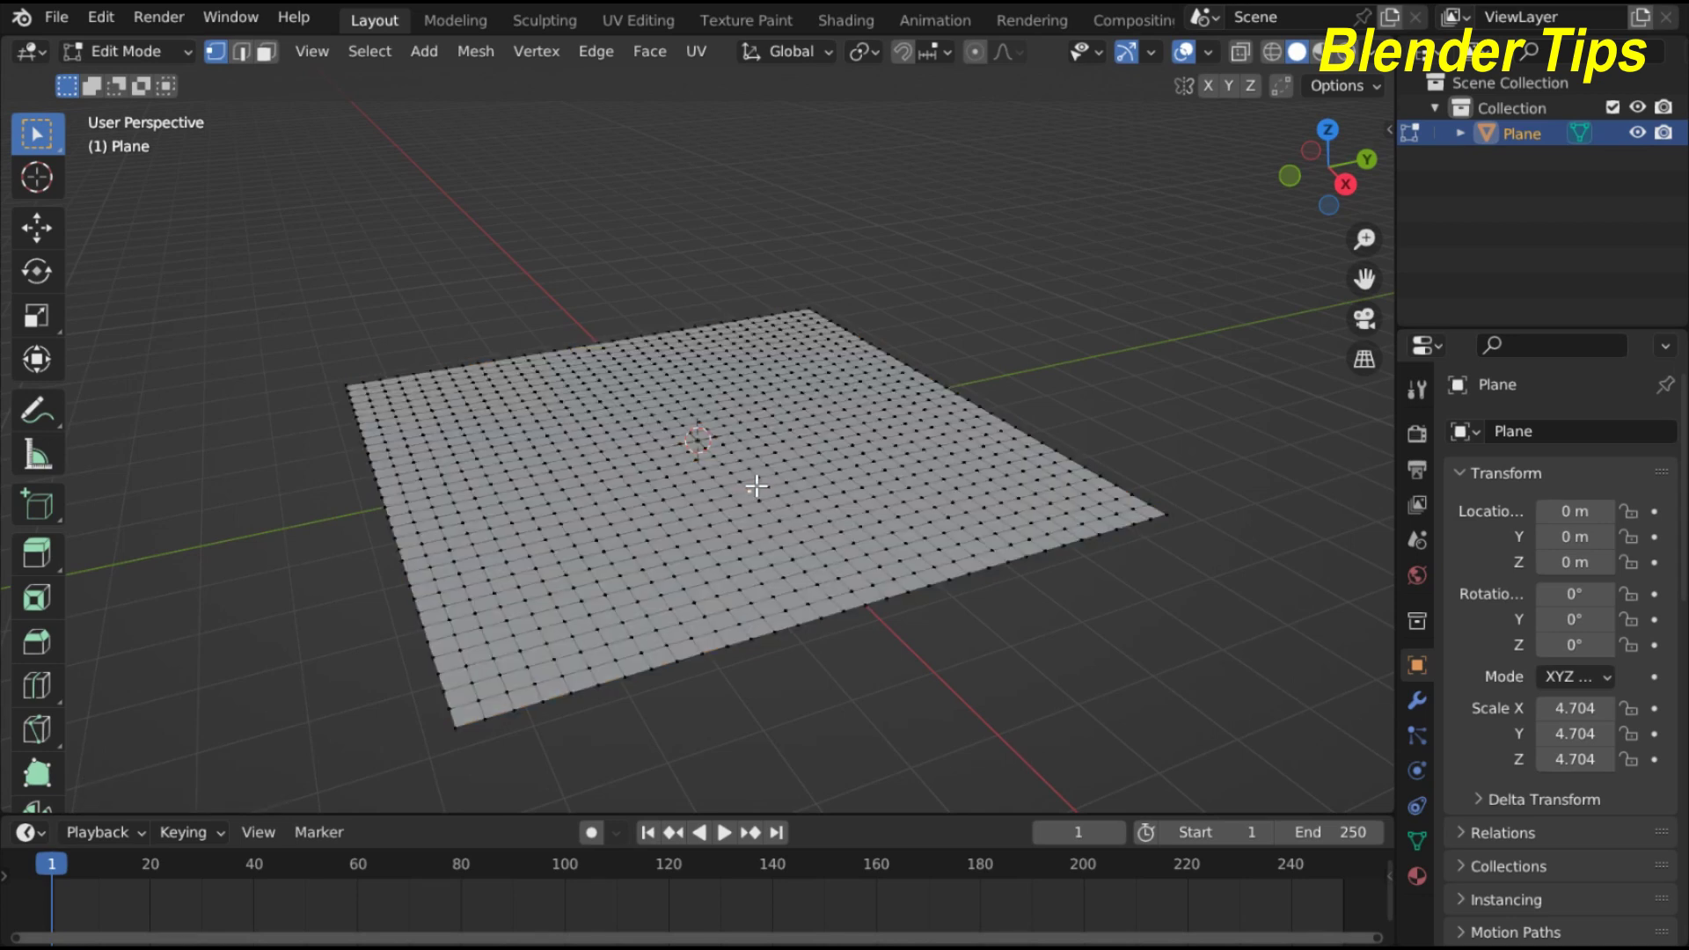
left_click(752, 489)
key("a")
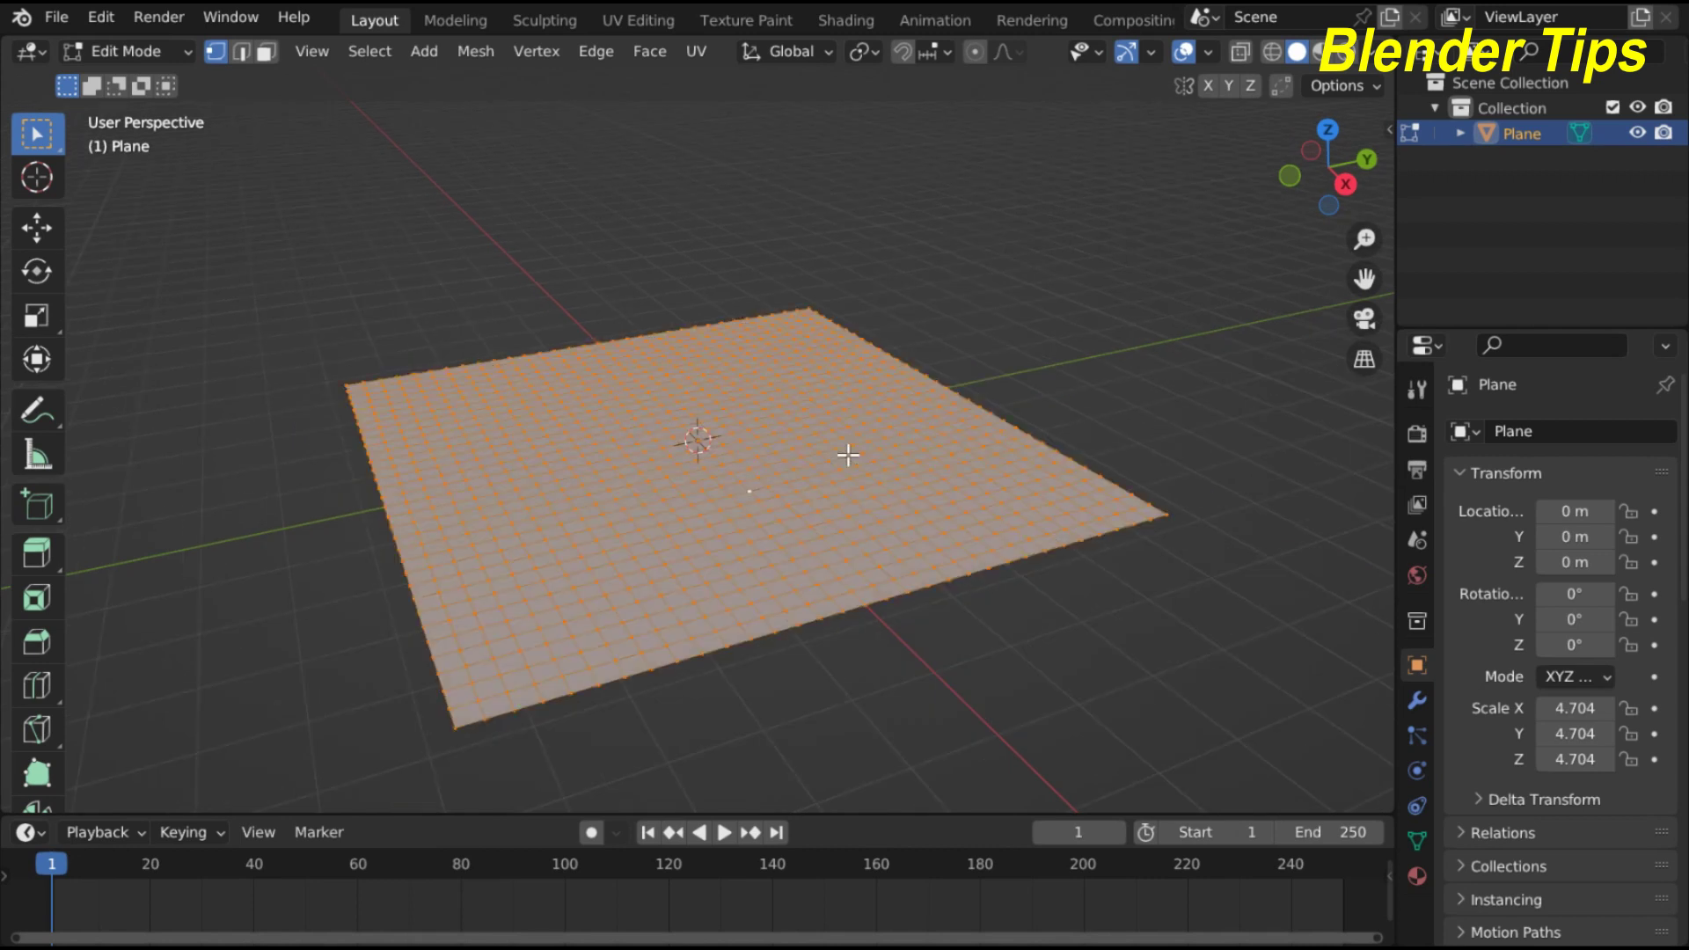
Create a vertex group named Grass on the plane and assign all vertices to it
left_click(1417, 841)
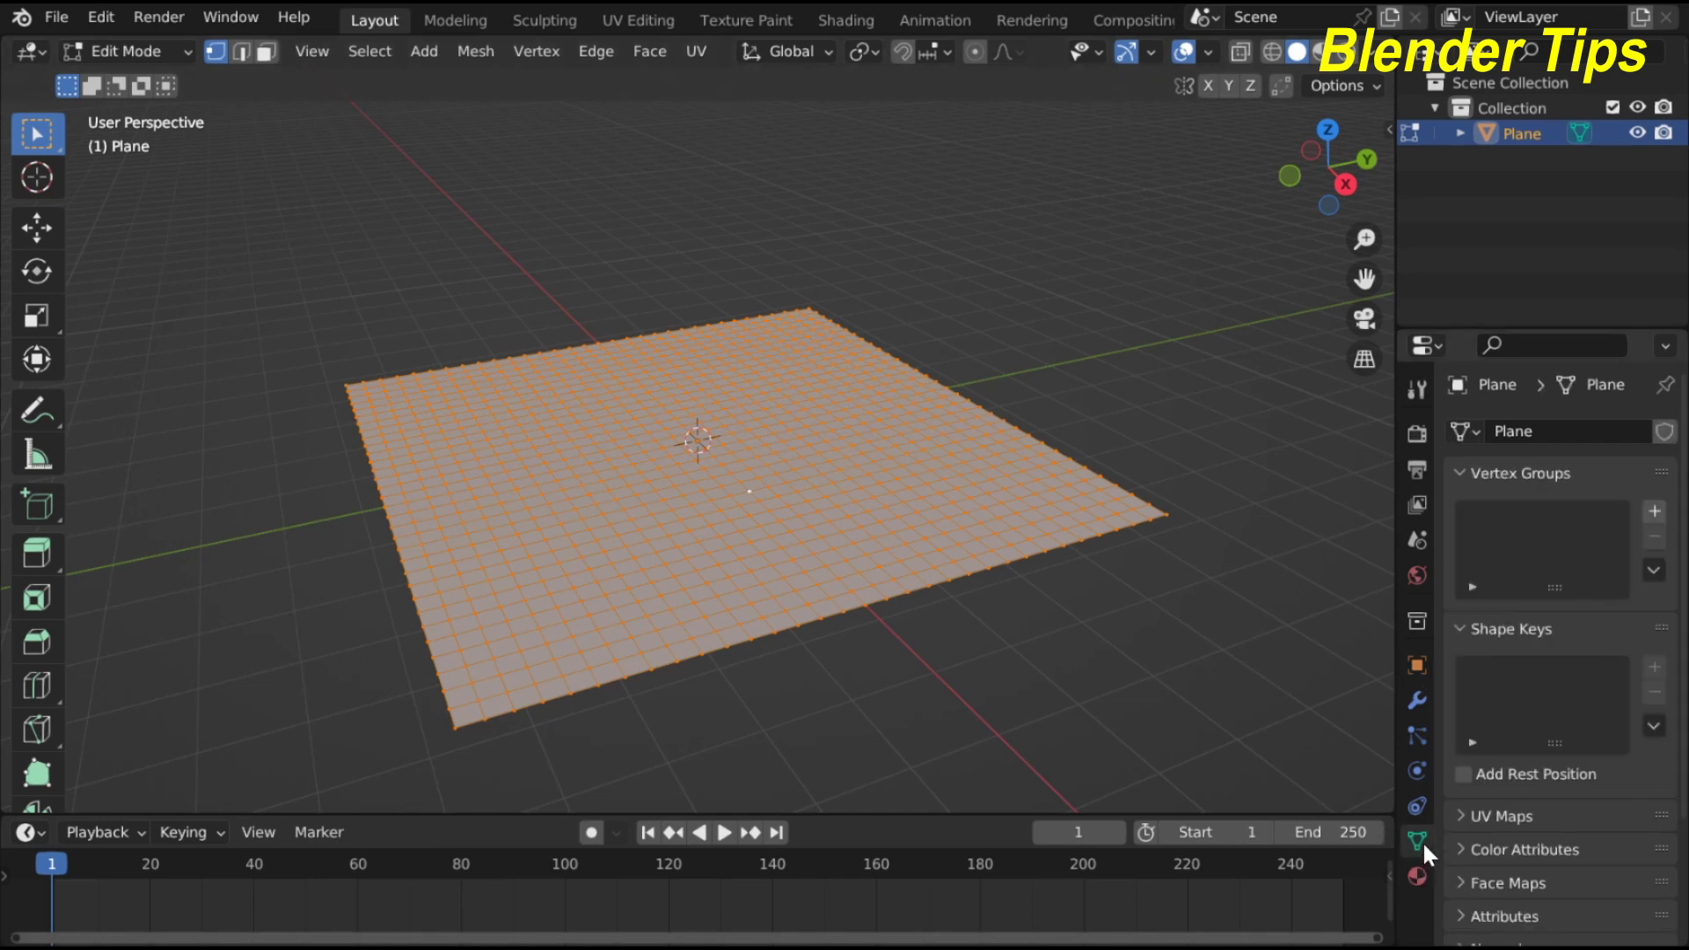
left_click_drag(1397, 701, 1305, 694)
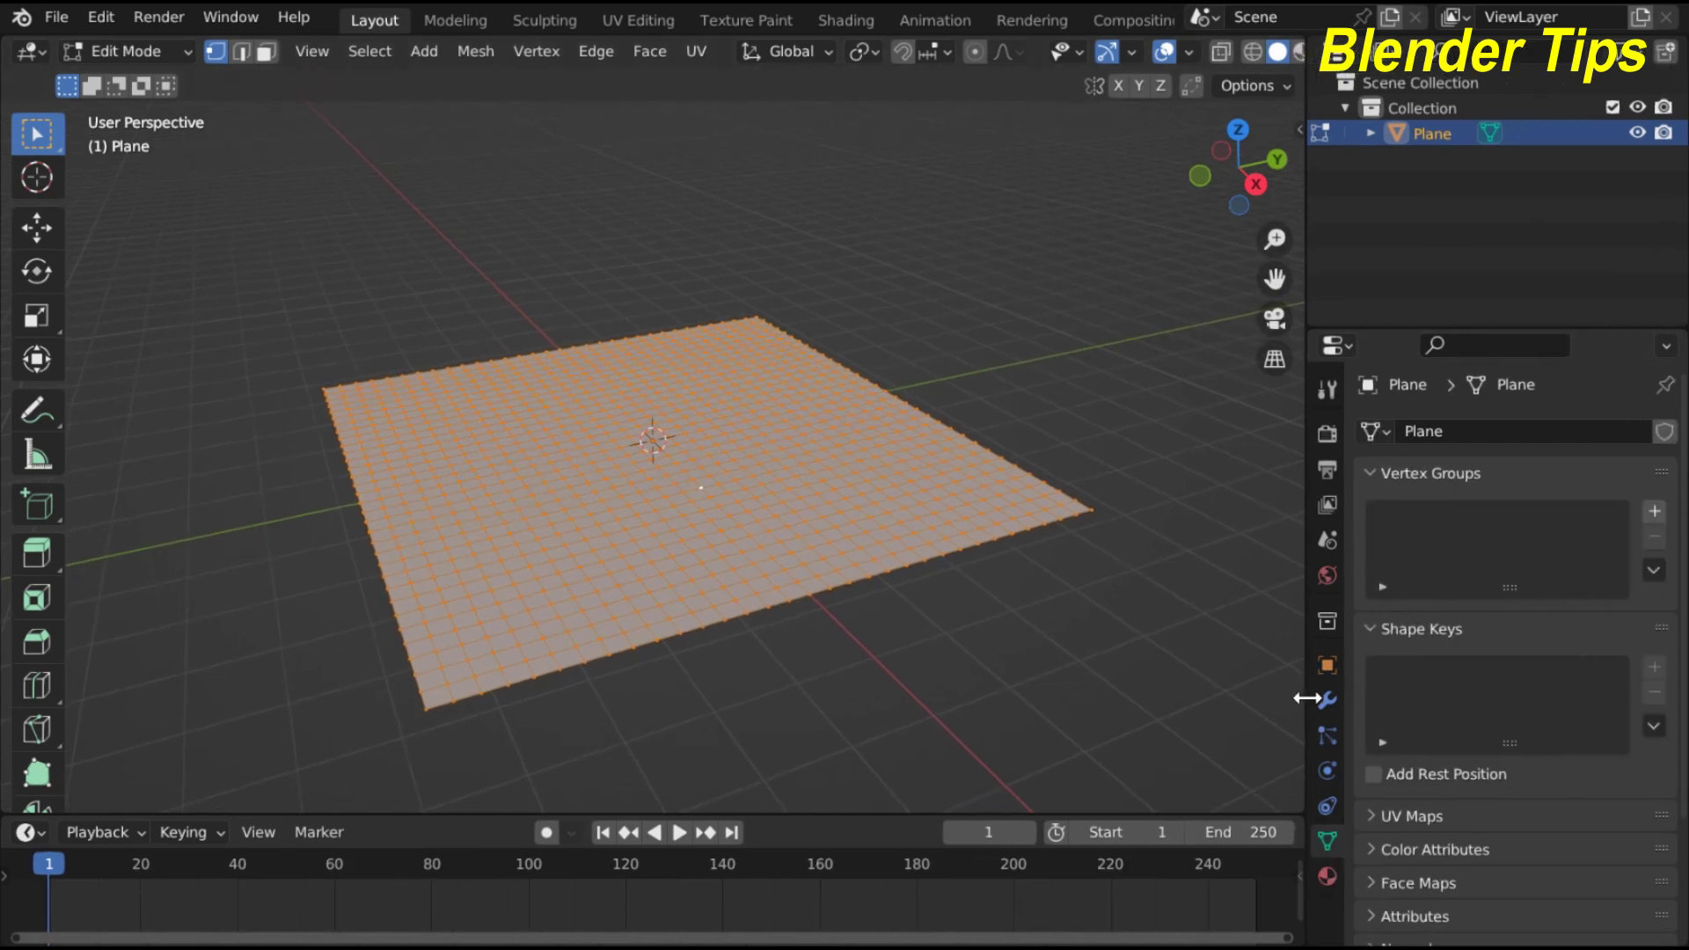
left_click(1654, 511)
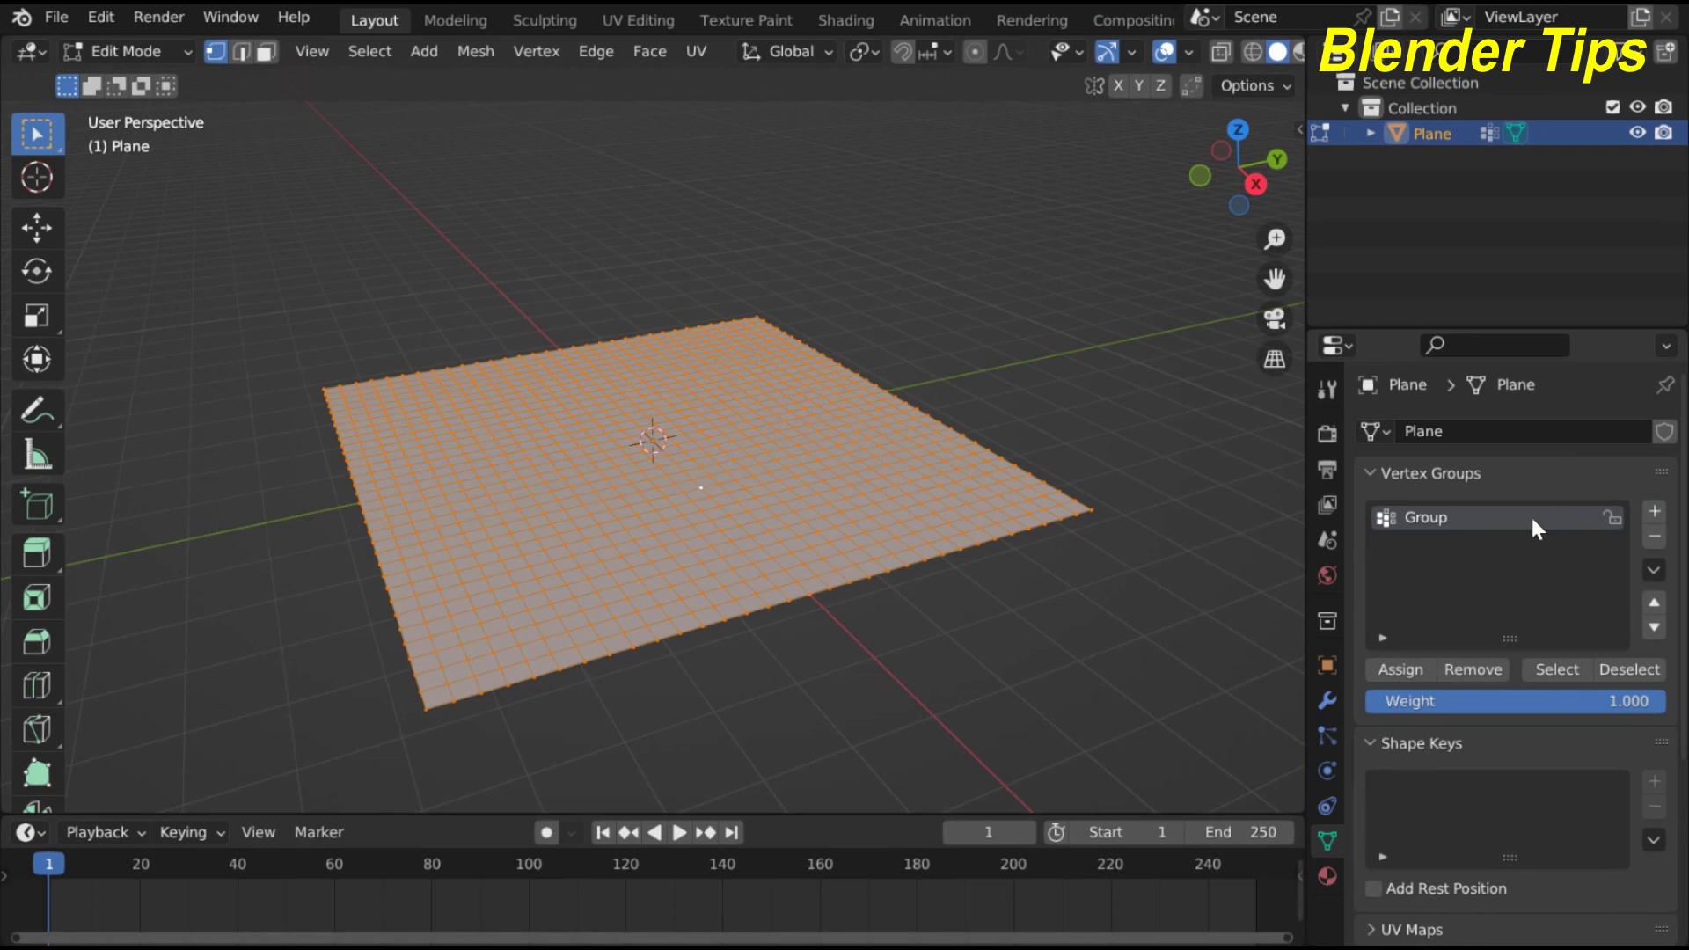
double_click(1438, 517)
type("Grass")
left_click(1399, 671)
With no vertices selected, add a second vertex group named cutting to the plane, and return to Object Mode
key("alt+a")
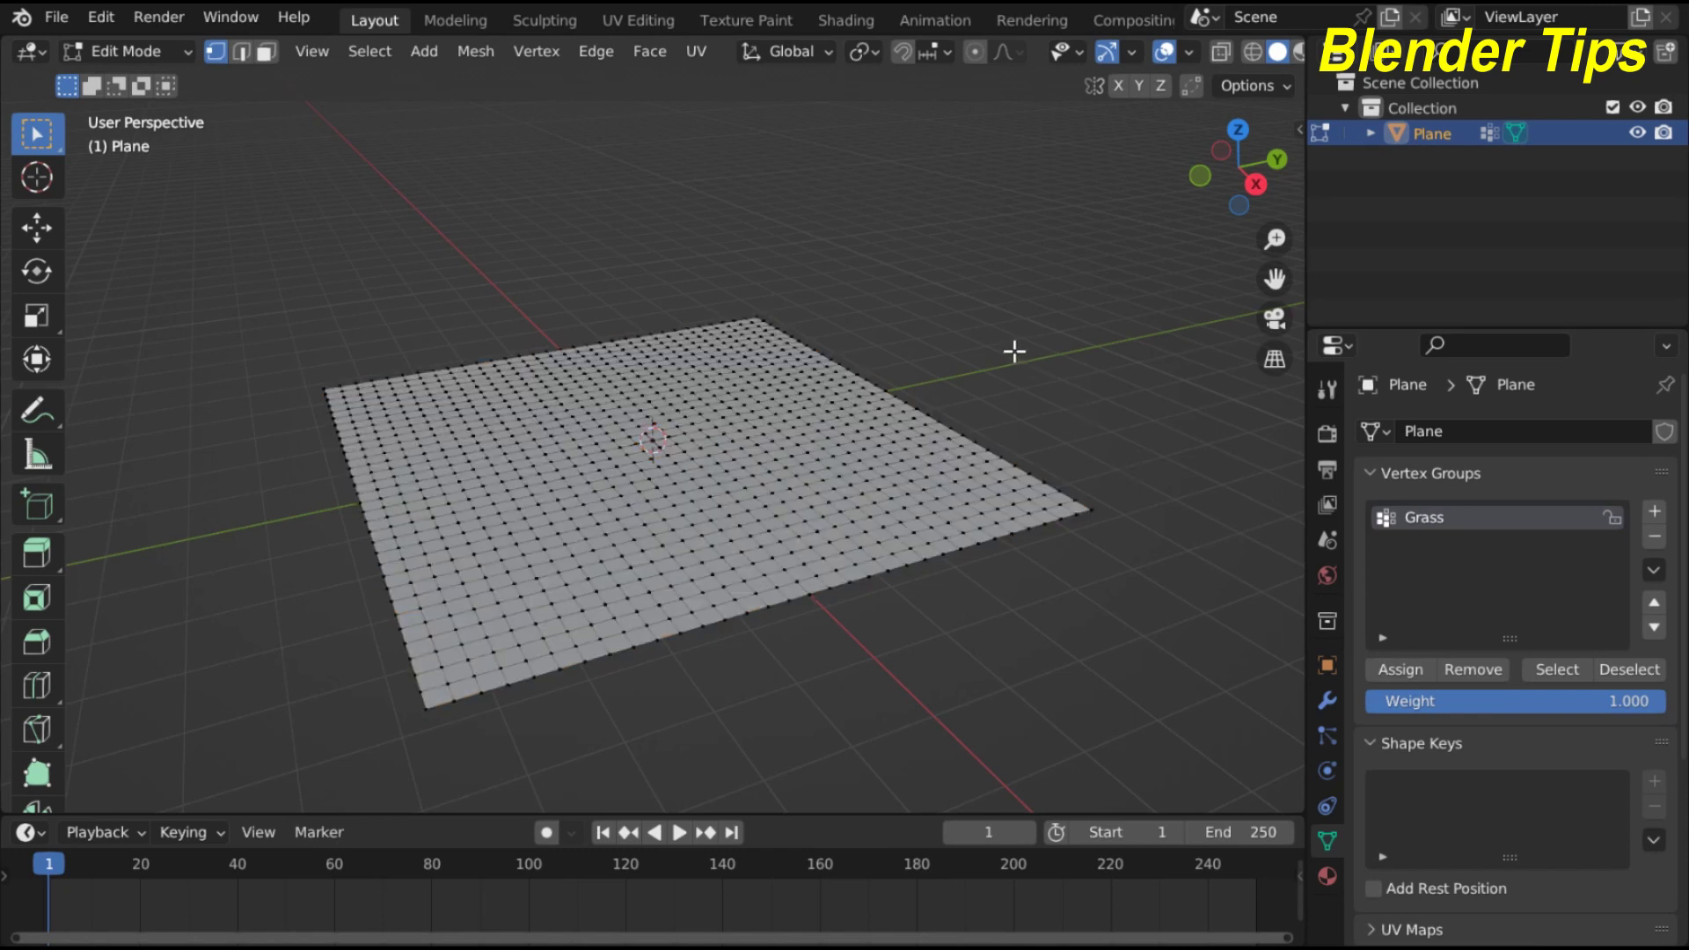
left_click(1657, 519)
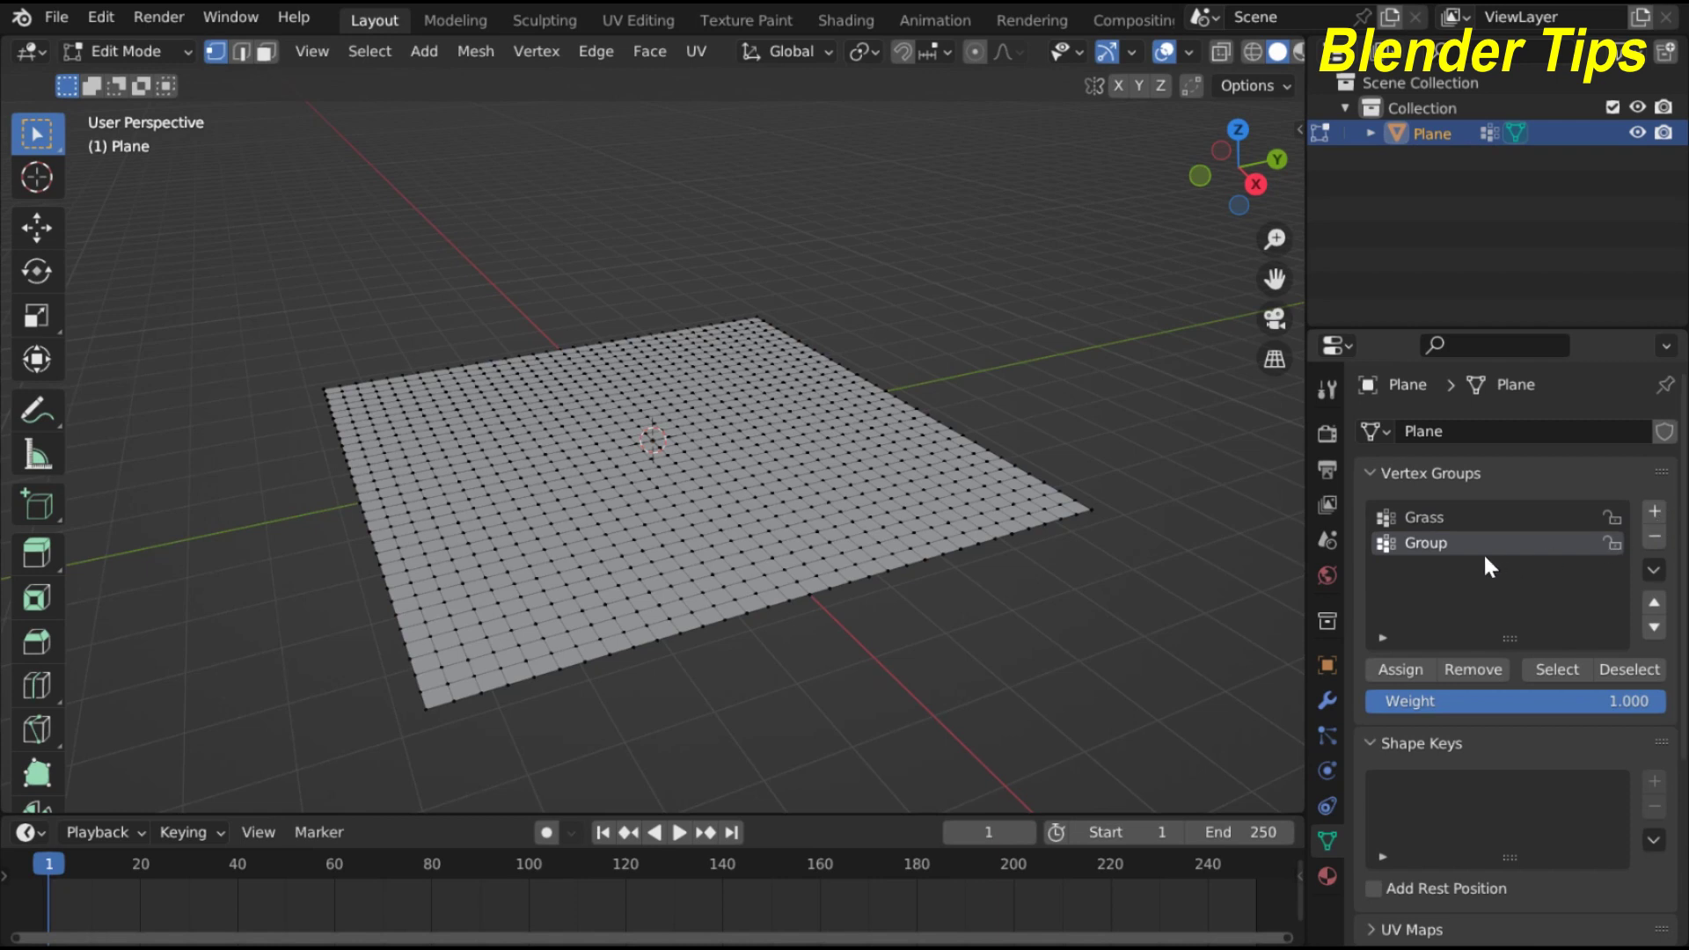
double_click(1450, 544)
type("cutting")
key("Tab")
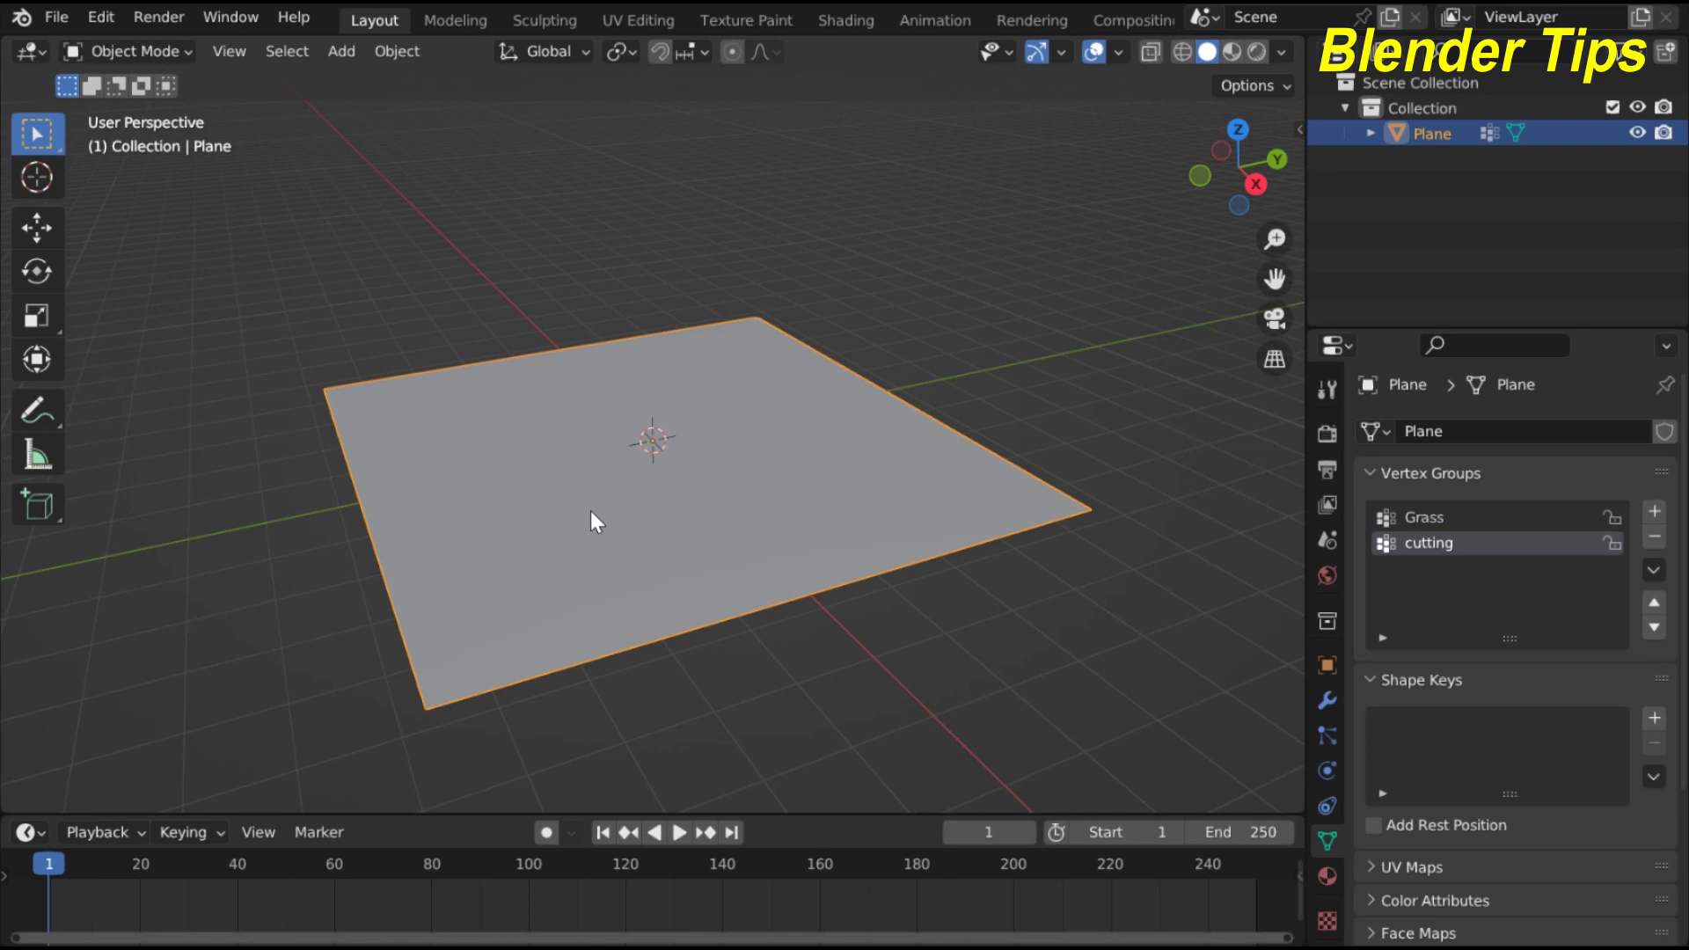
Add a cube mesh at the plane's centre and scale it down to about 0.4
key("shift+a")
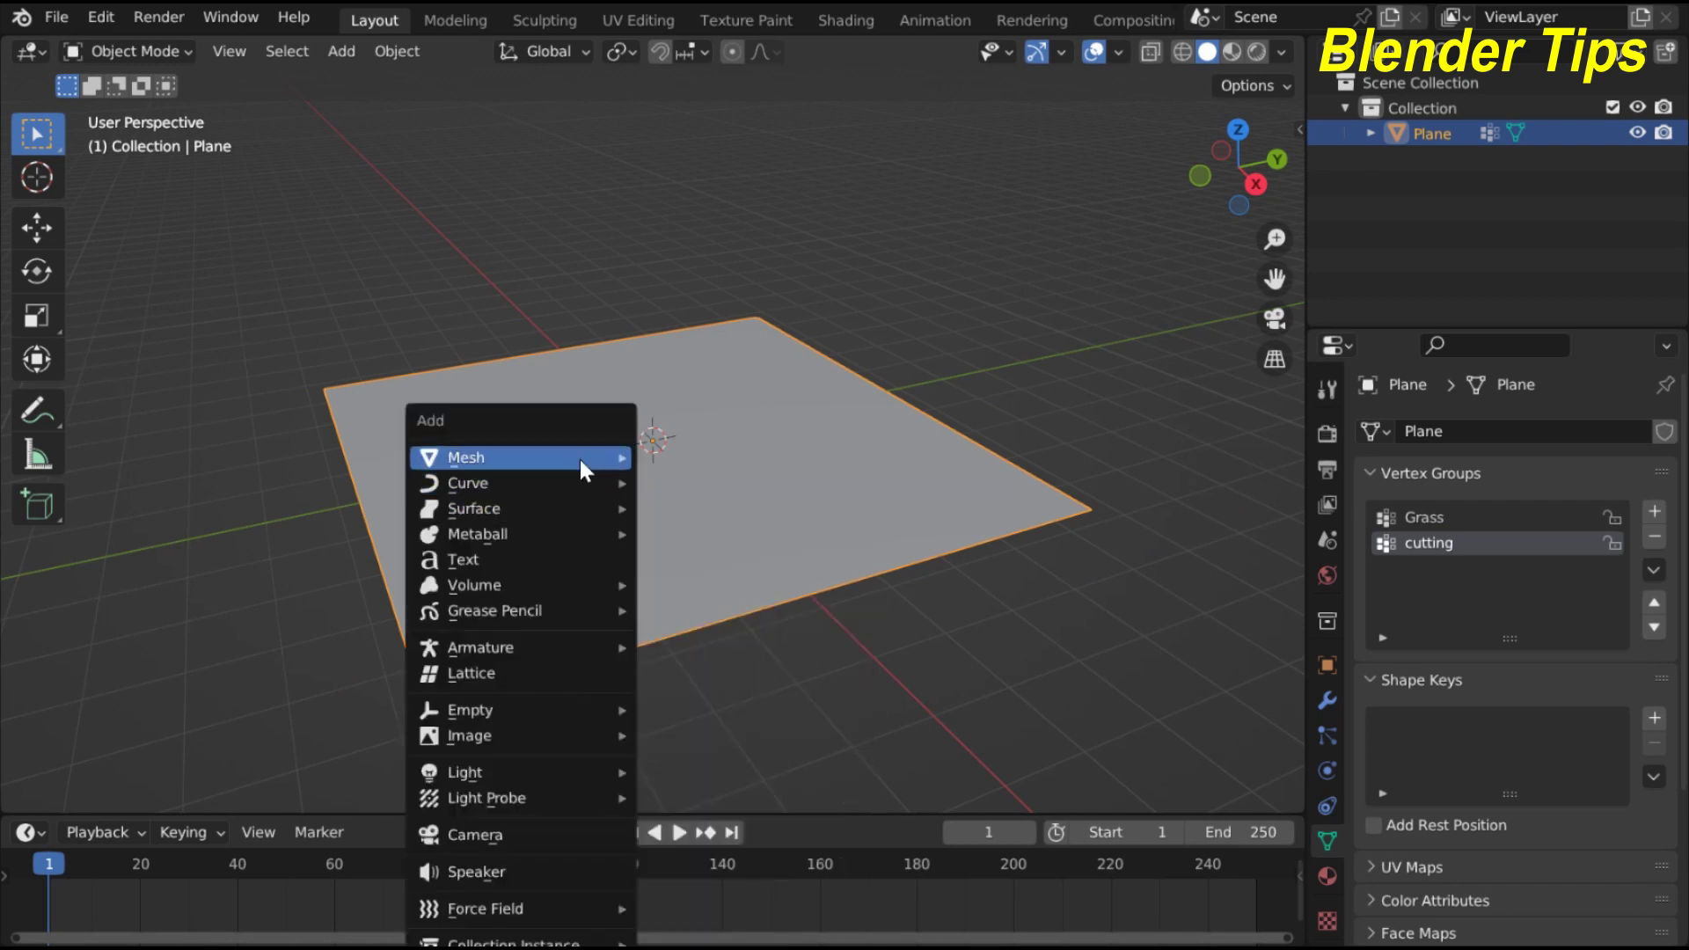
mouse_move(579, 458)
left_click(722, 481)
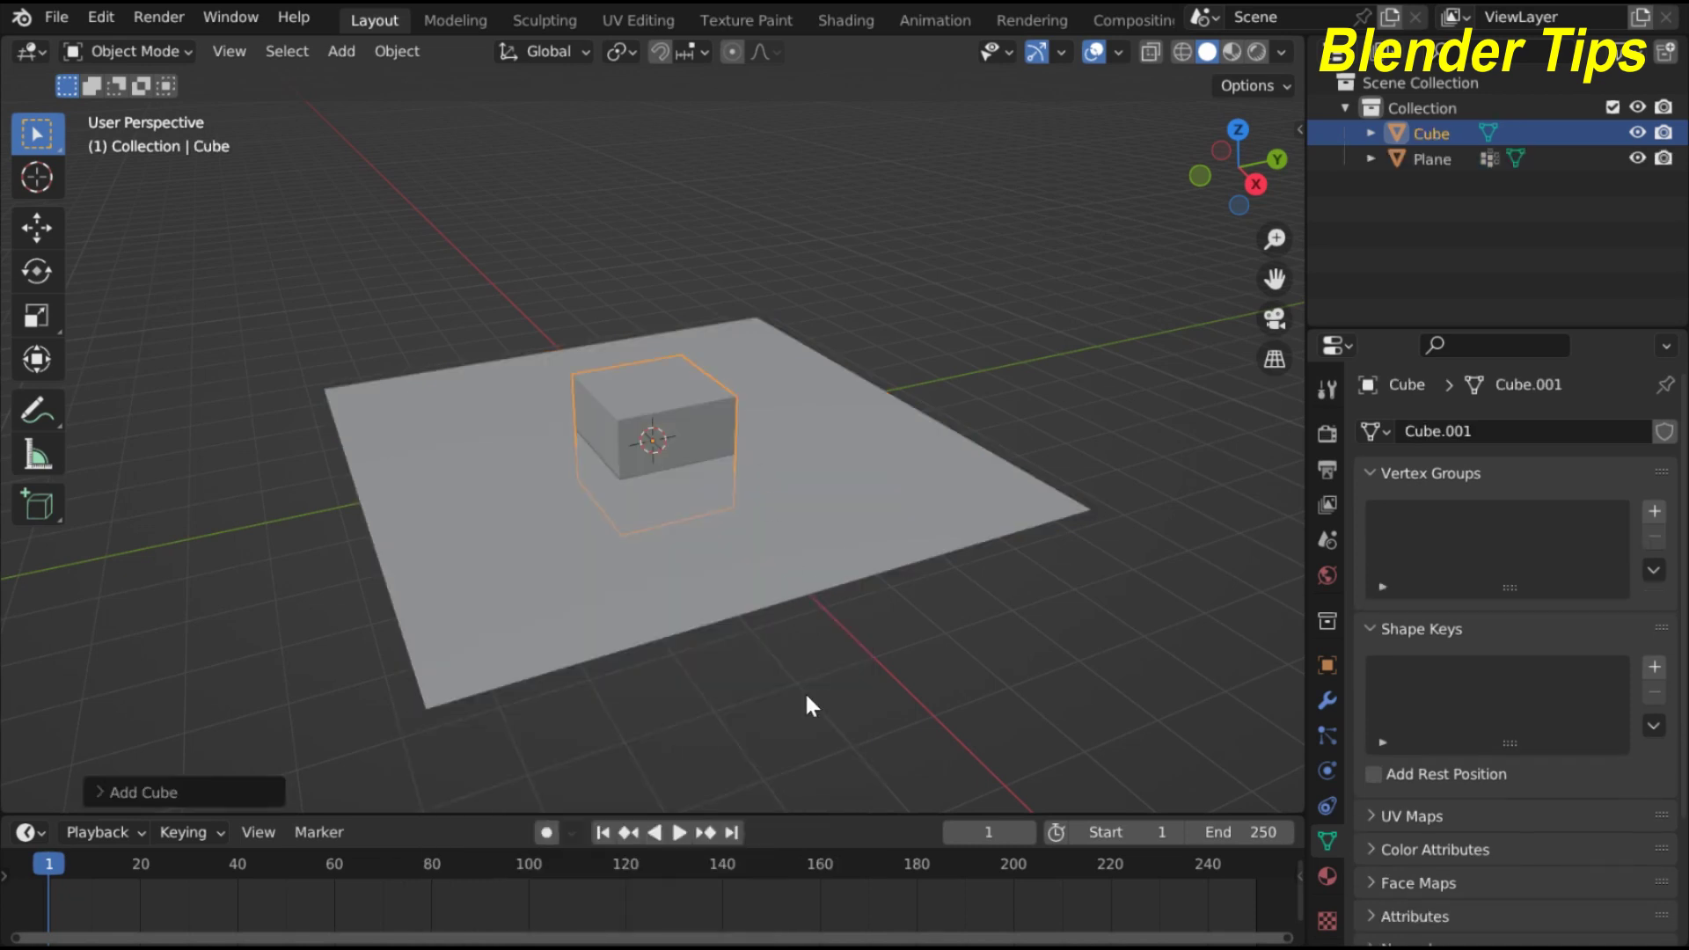
key("KP_7")
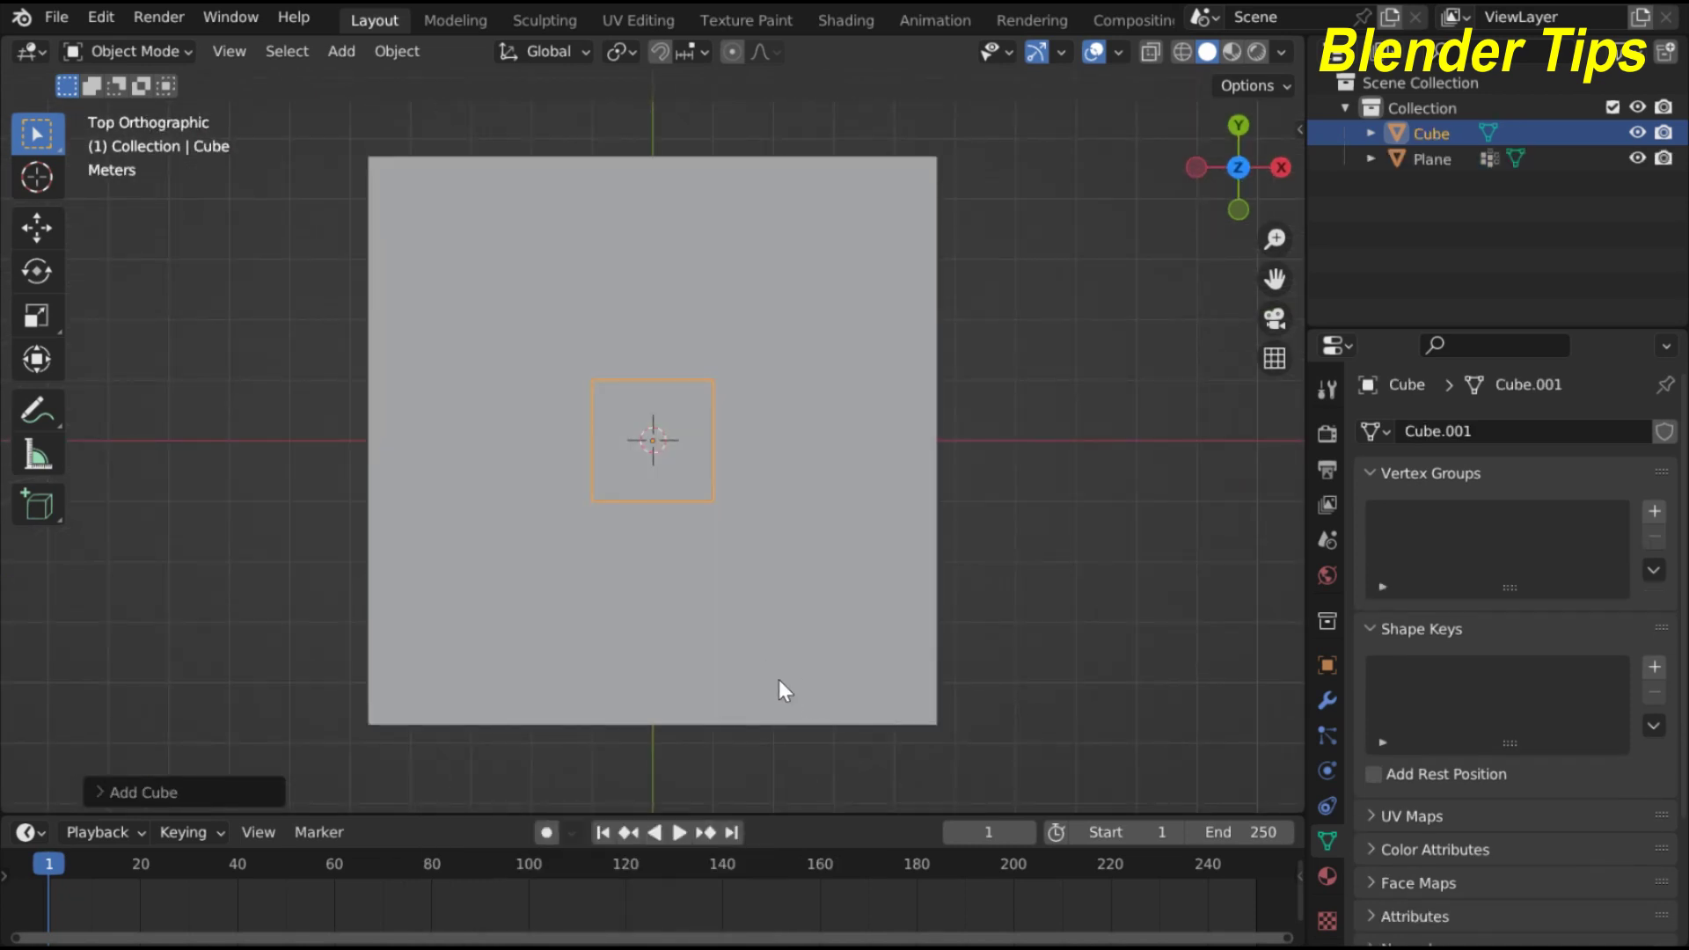
key("s")
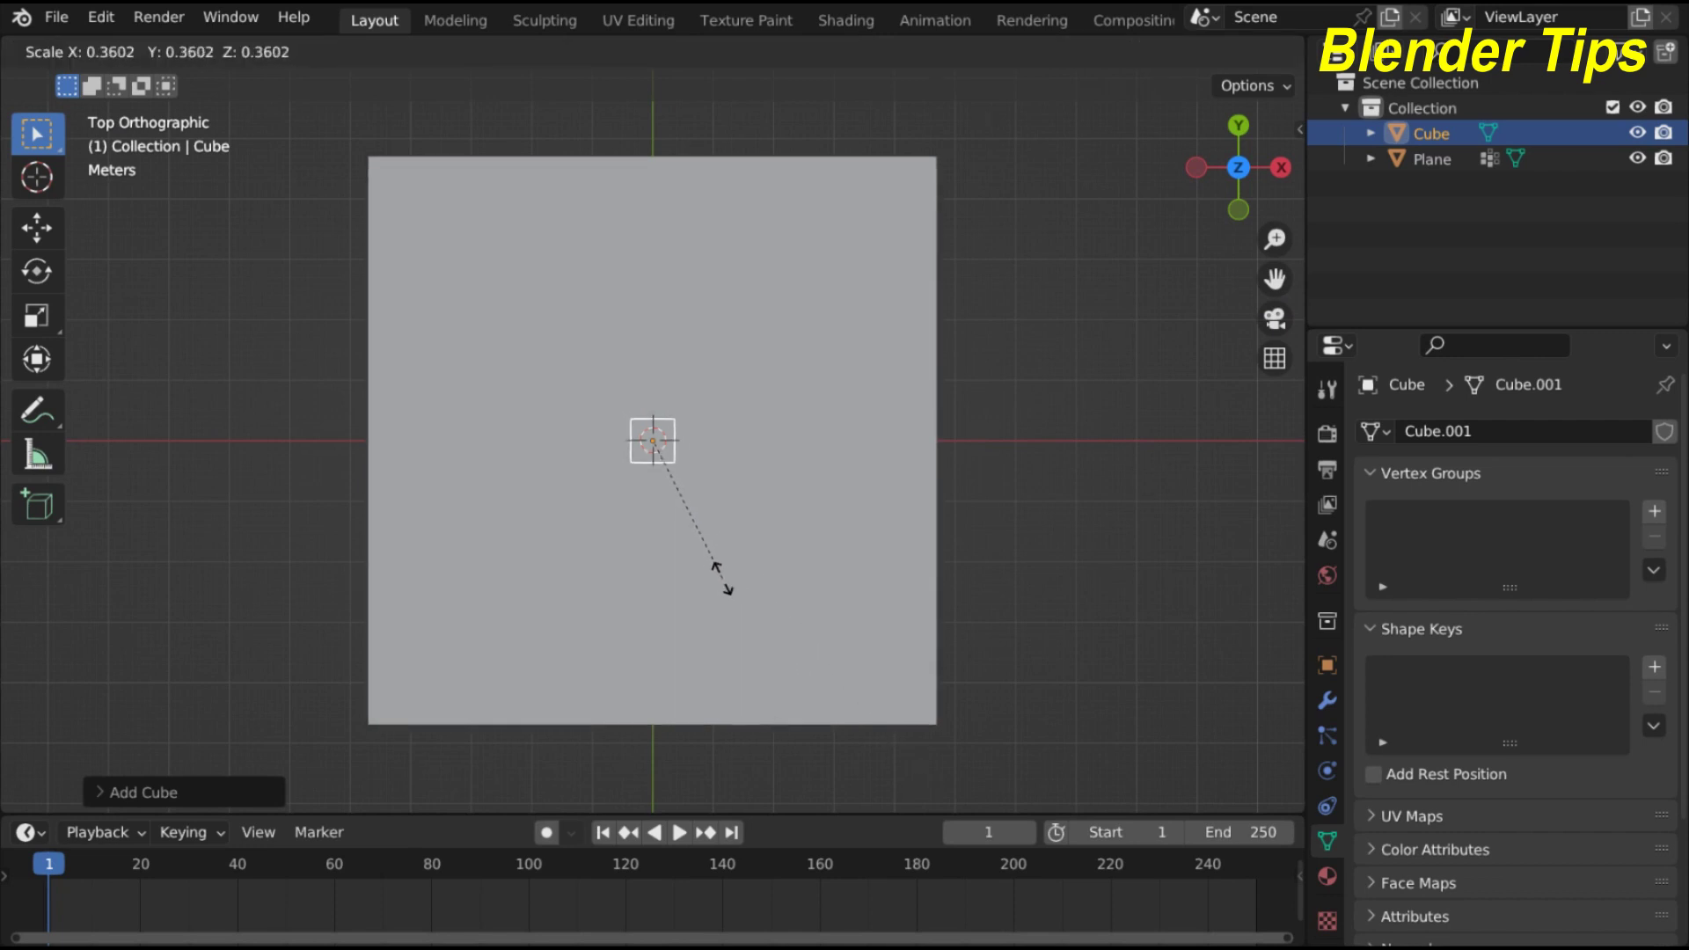
left_click(727, 583)
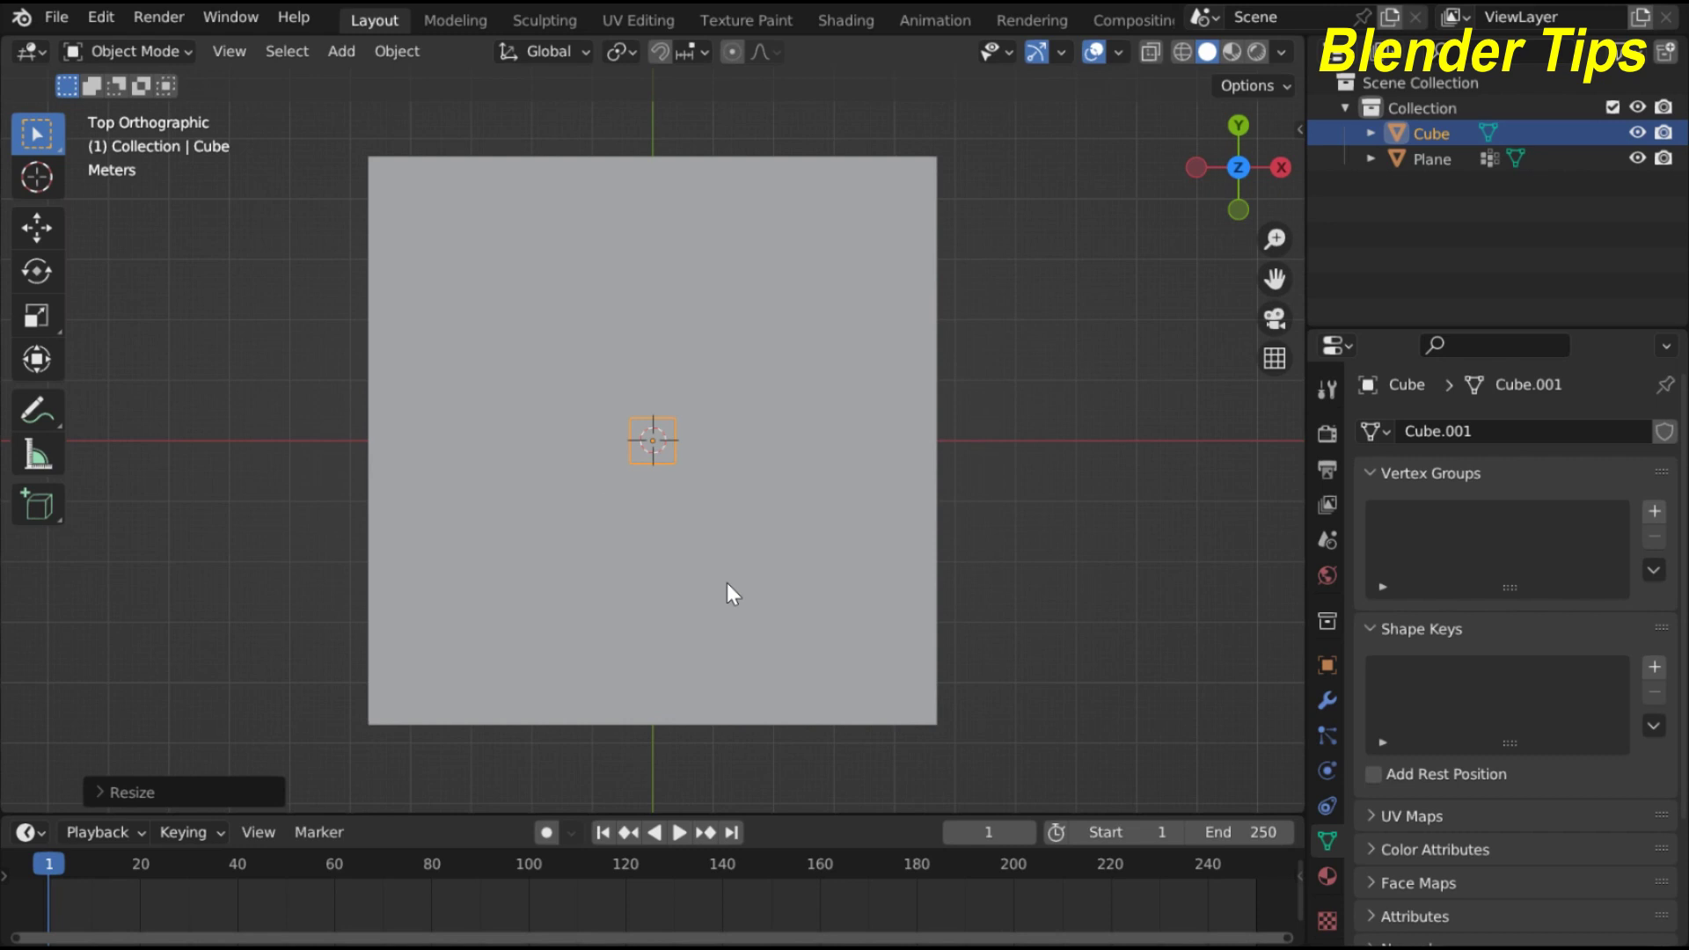
Raise the cube about 0.3 m along Z so it rests at the plane's level
key("KP_1")
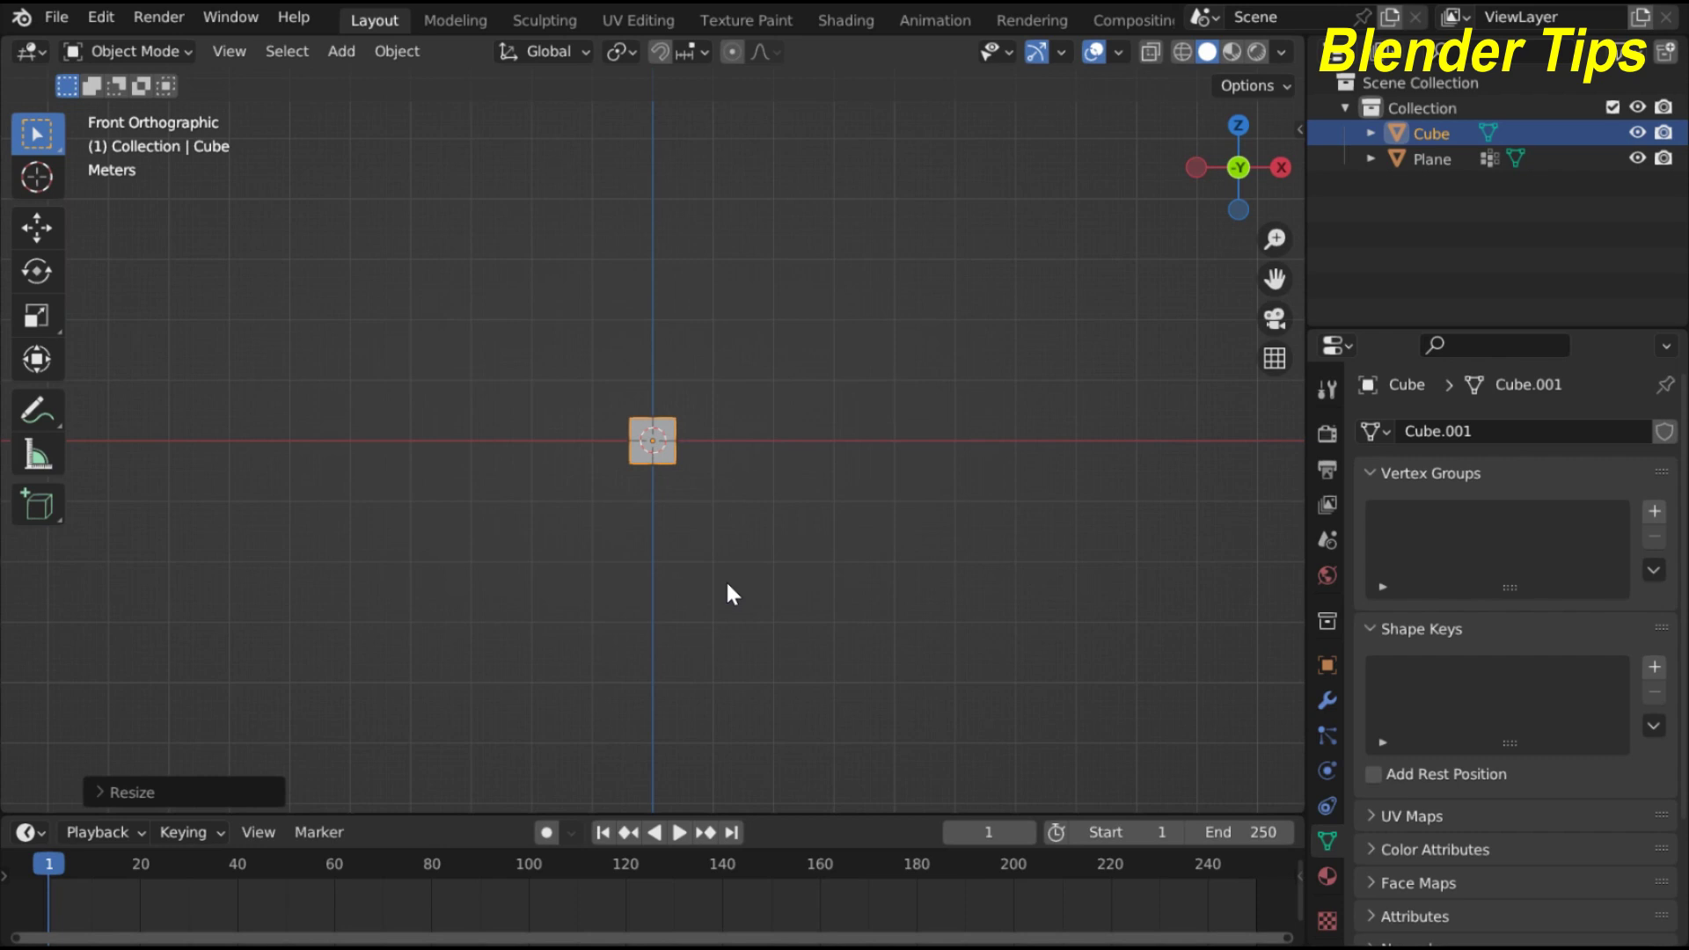
key("g")
key("z")
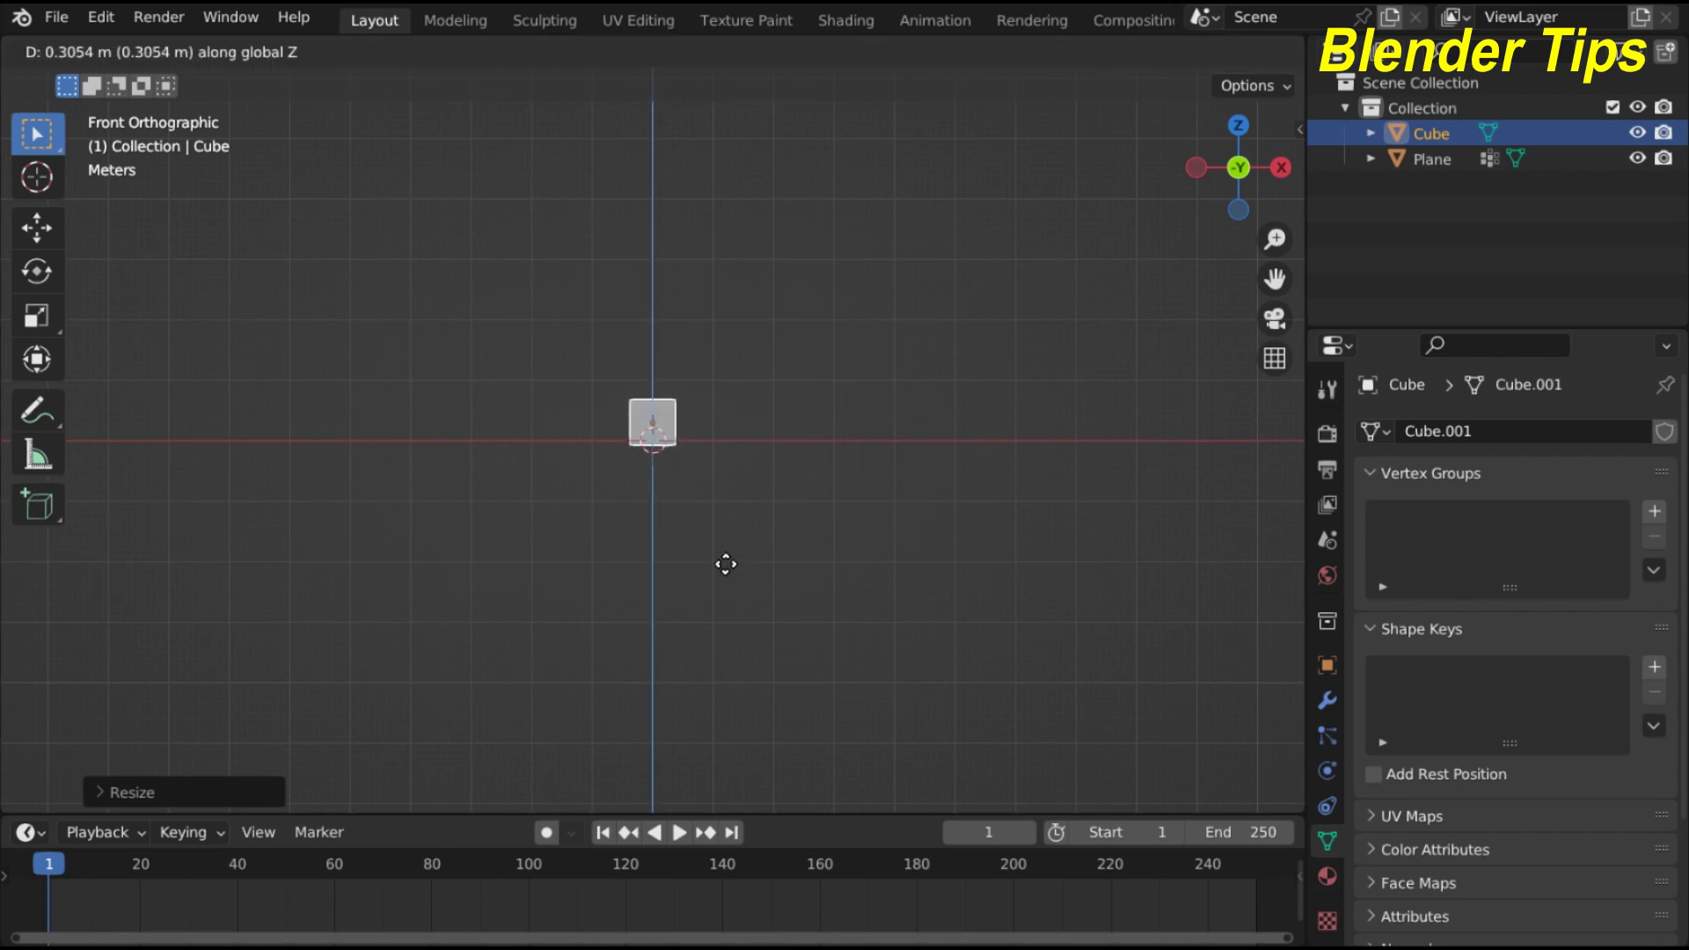
left_click(727, 574)
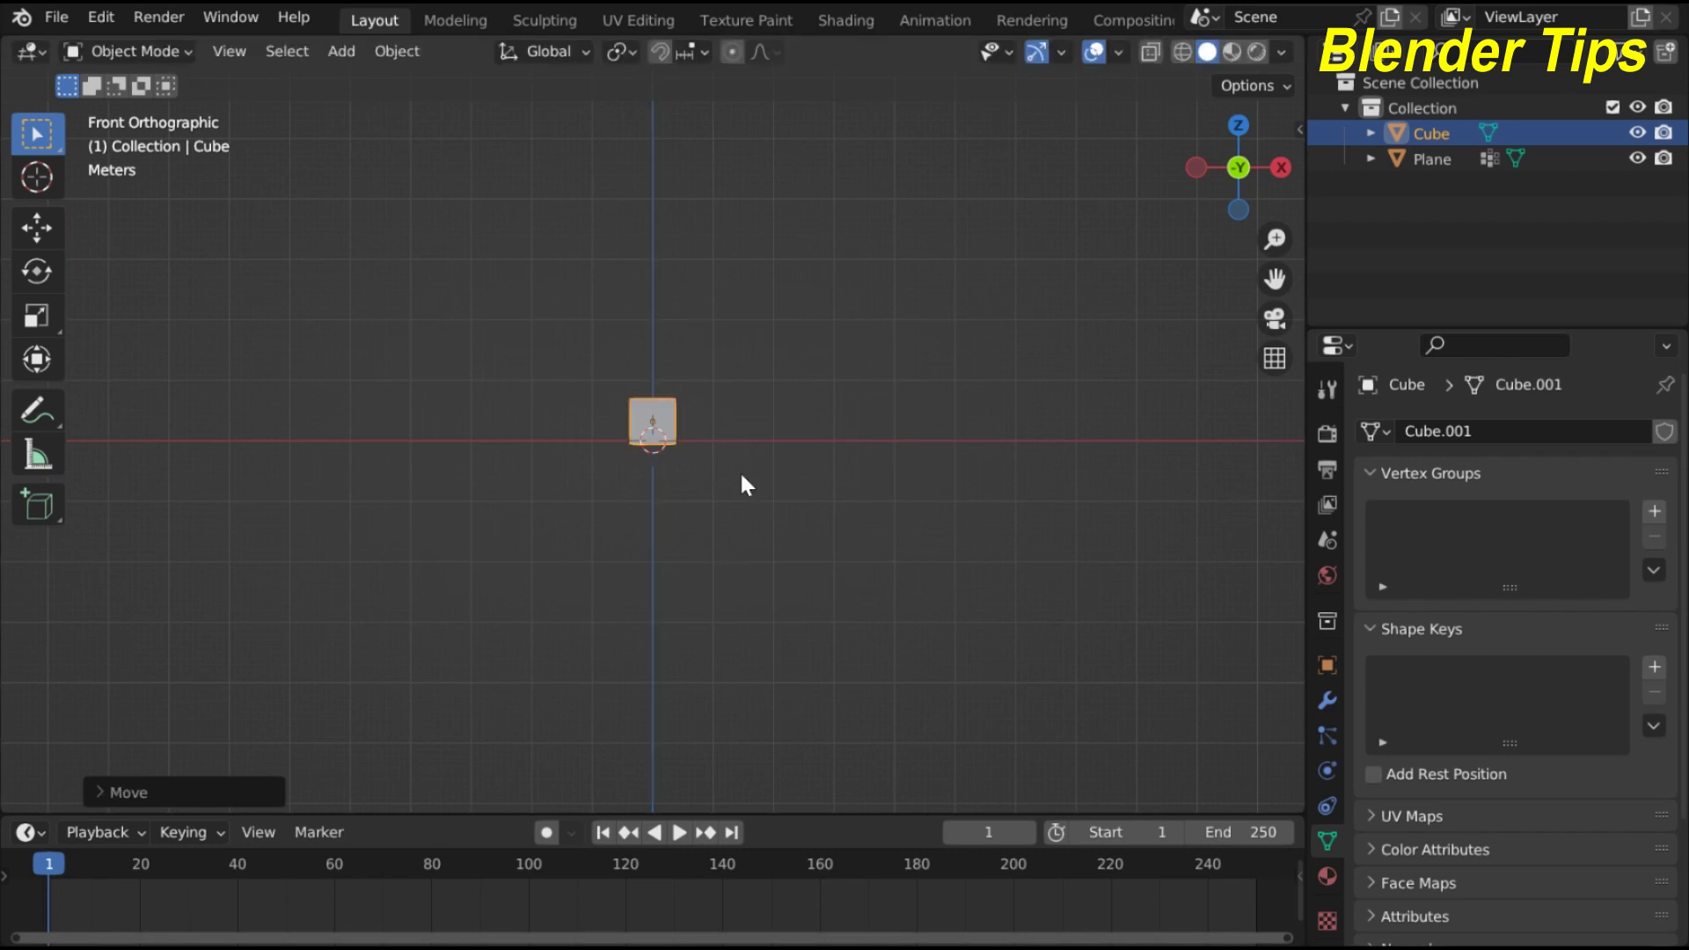
Move the cube about -5.2 m in X and 3.3 m in Y, and keyframe its Location, Rotation & Scale at frame 1
key("KP_7")
key("g")
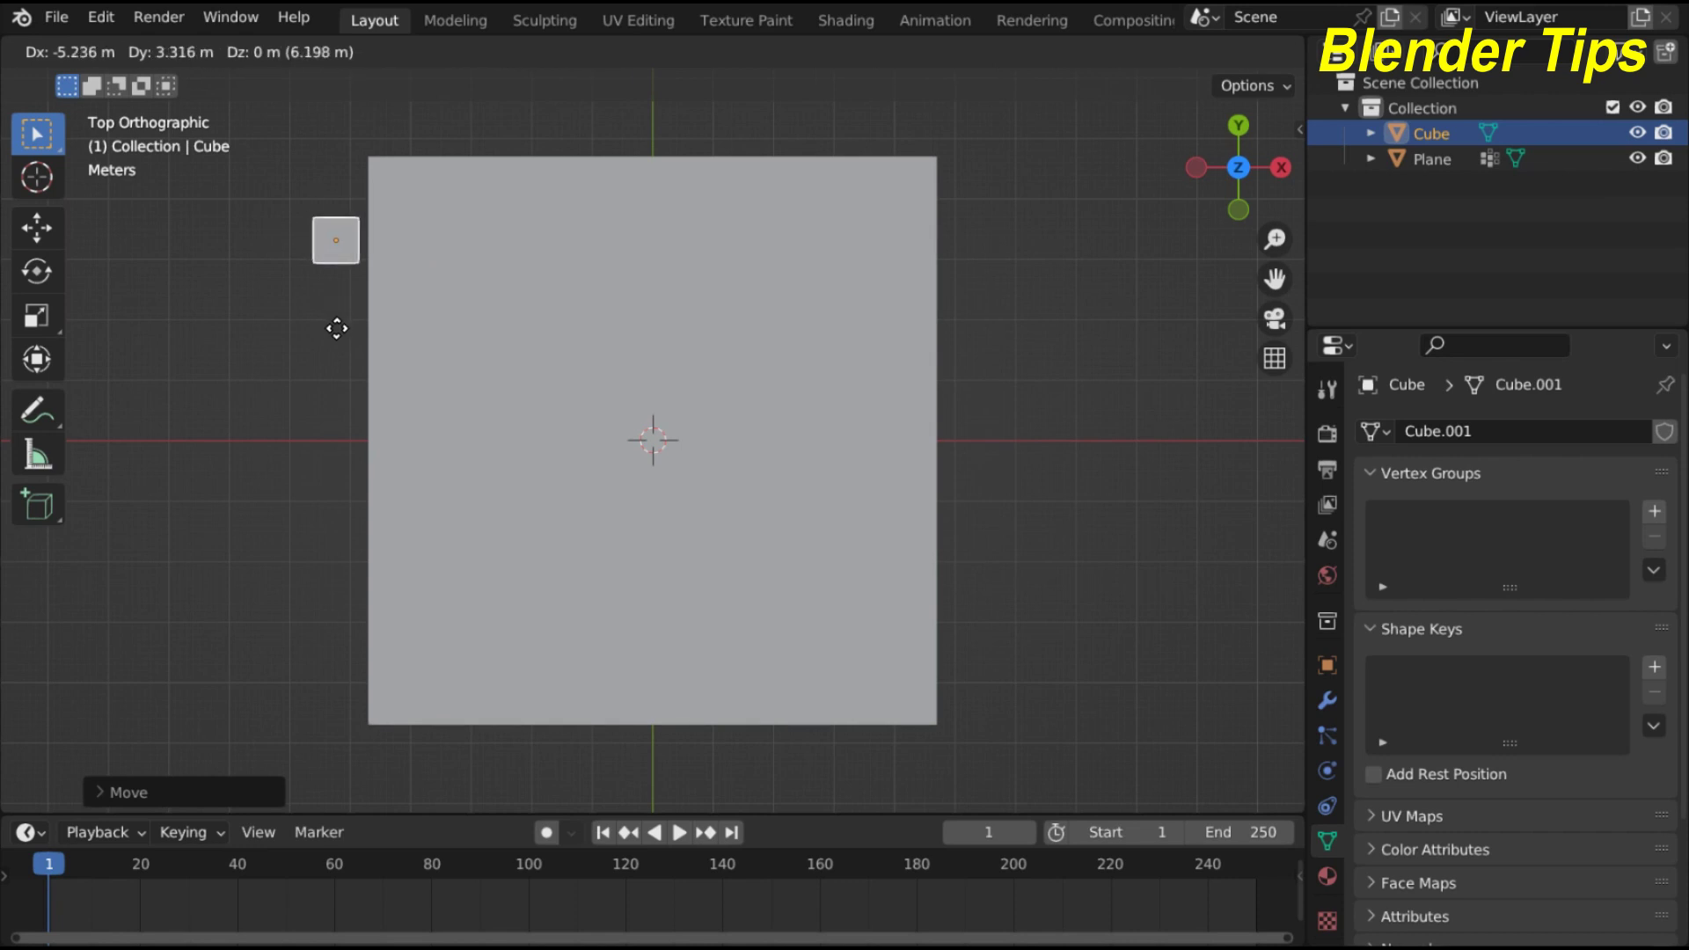
left_click(337, 328)
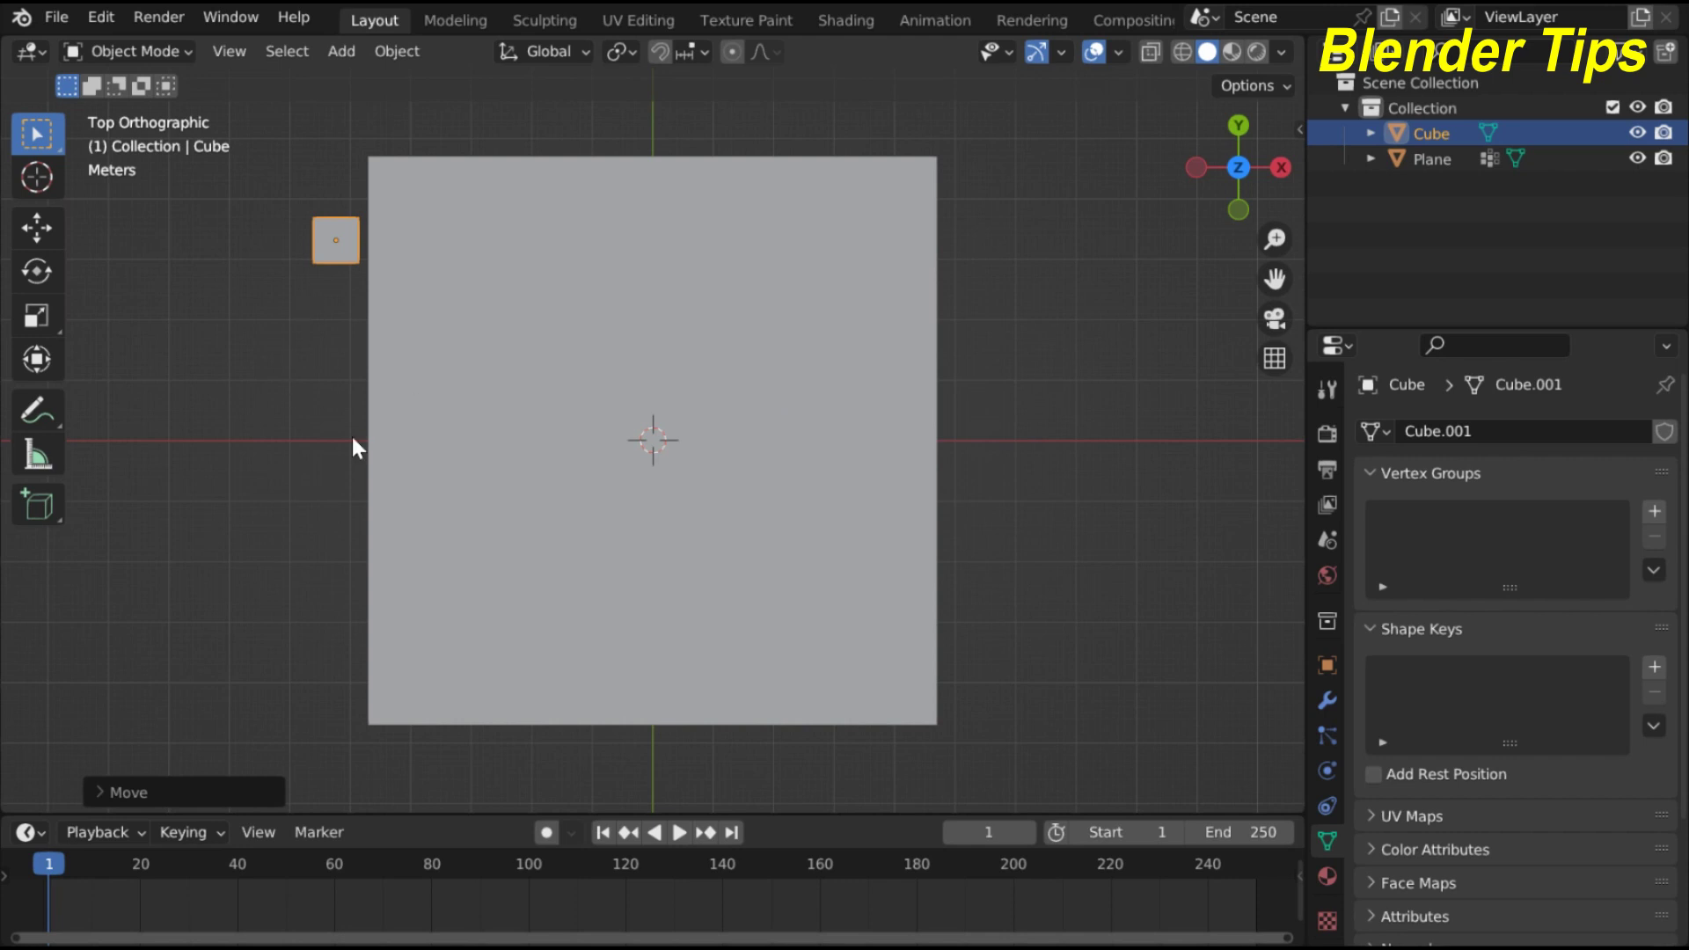
key("k")
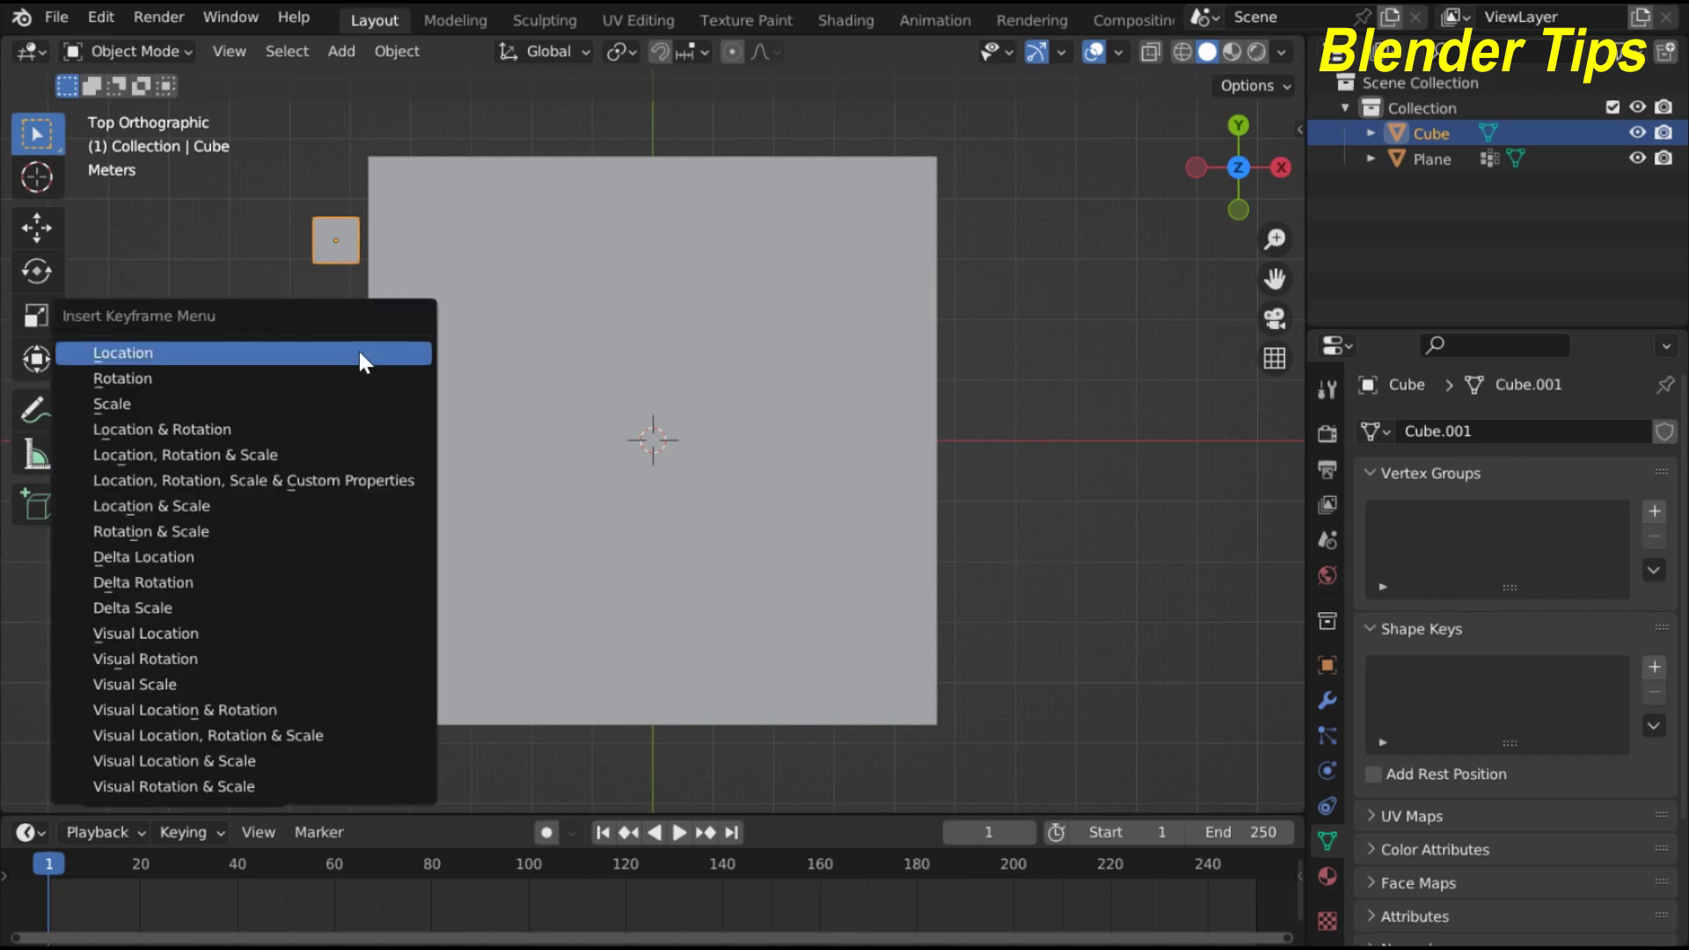
left_click(342, 457)
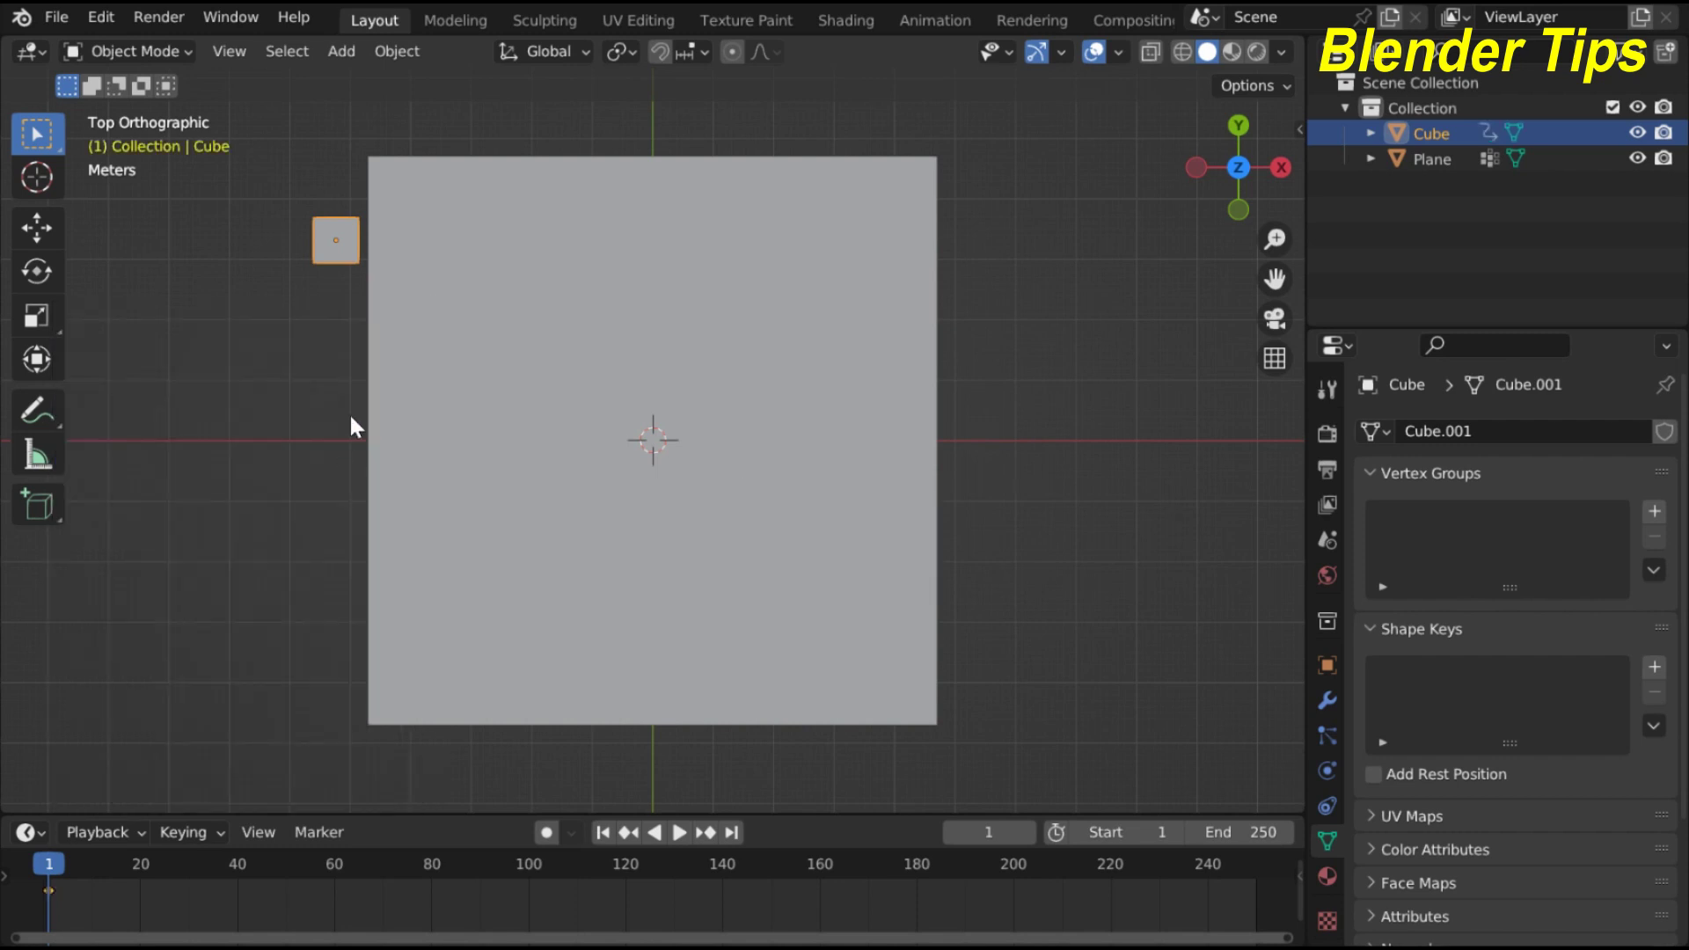
At frame 40, move the cube about 5.2 m along X to the plane's centre line and keyframe its Location, Rotation & Scale
left_click(980, 834)
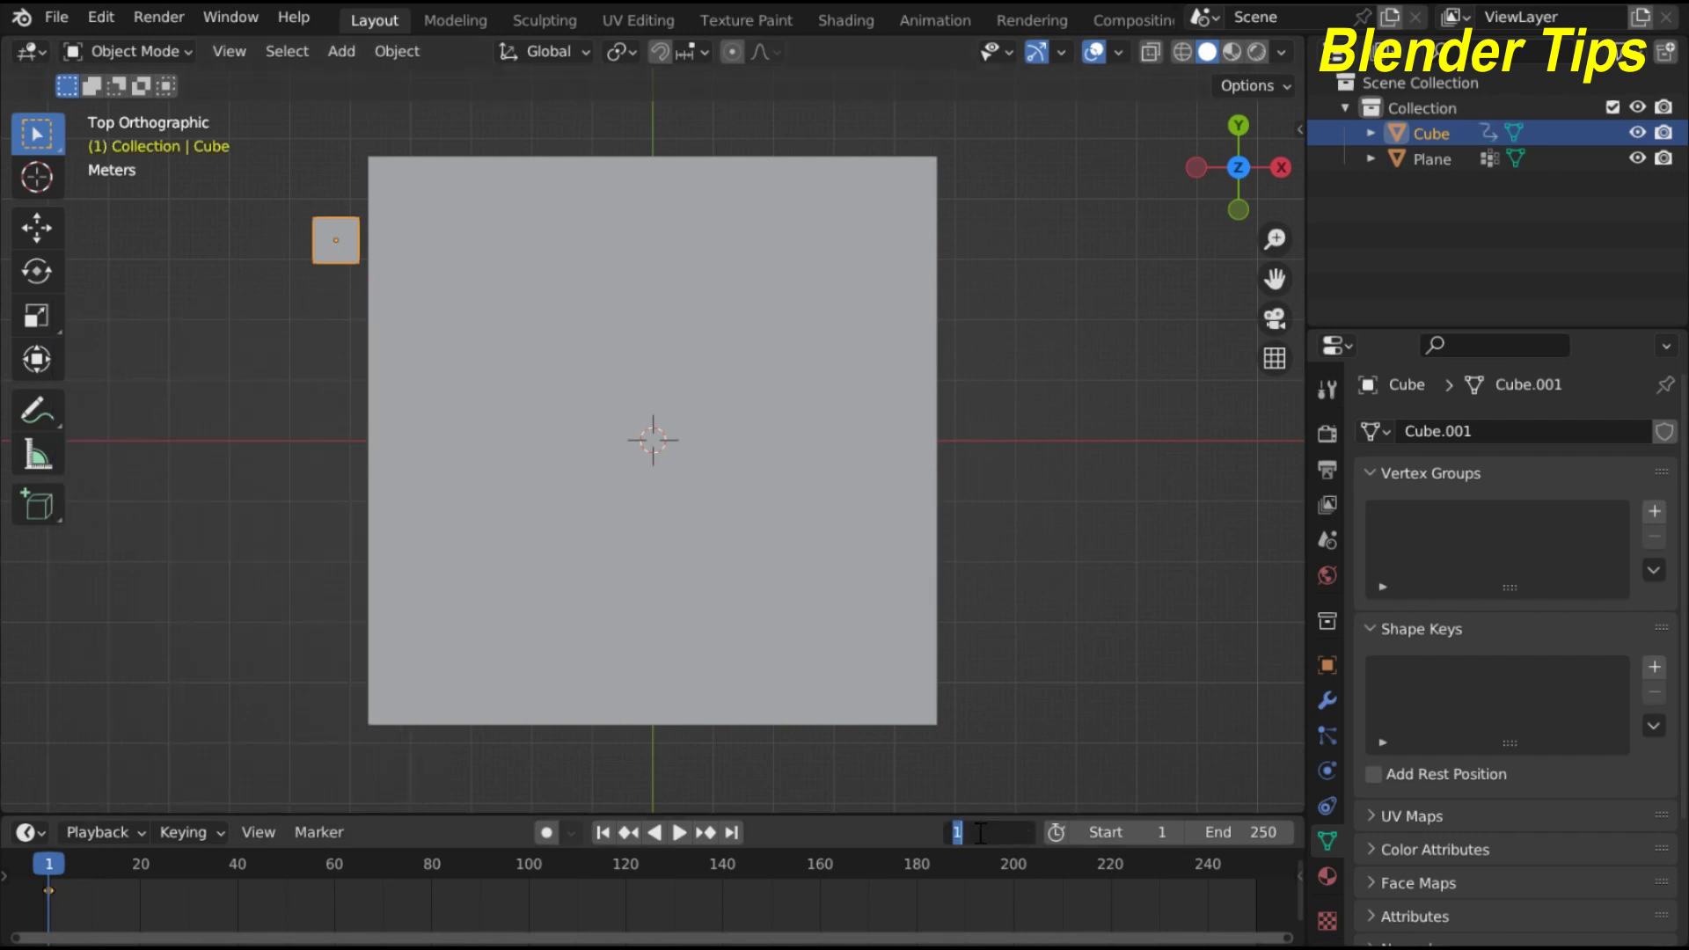
type("40")
key("Return")
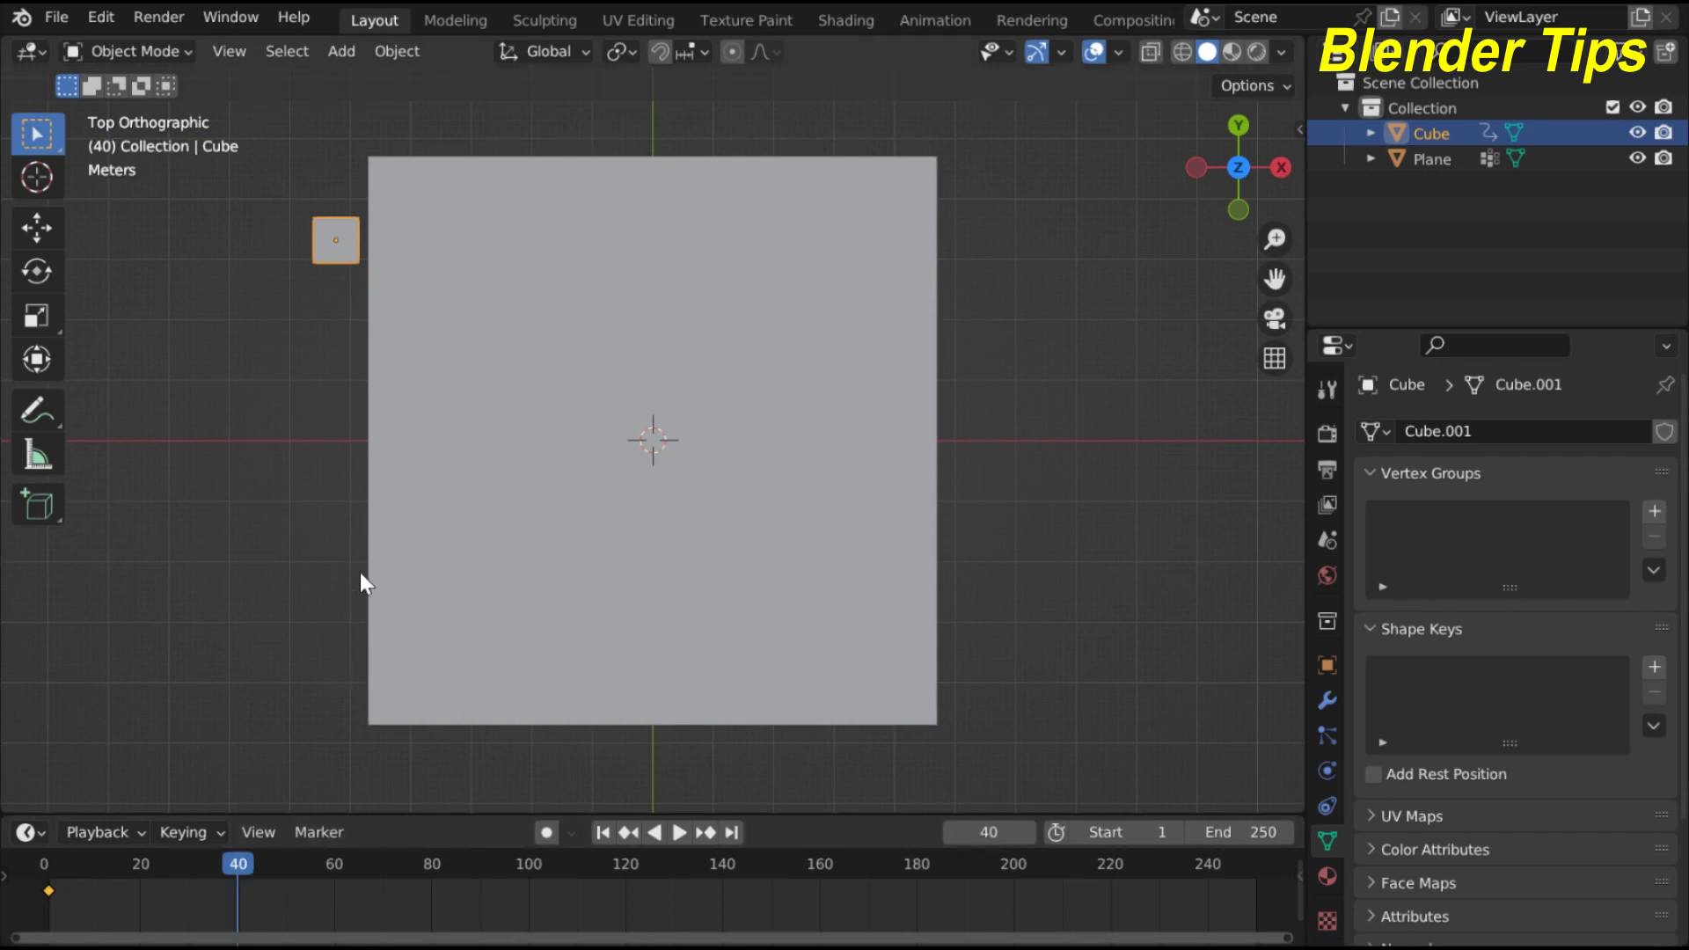
key("g")
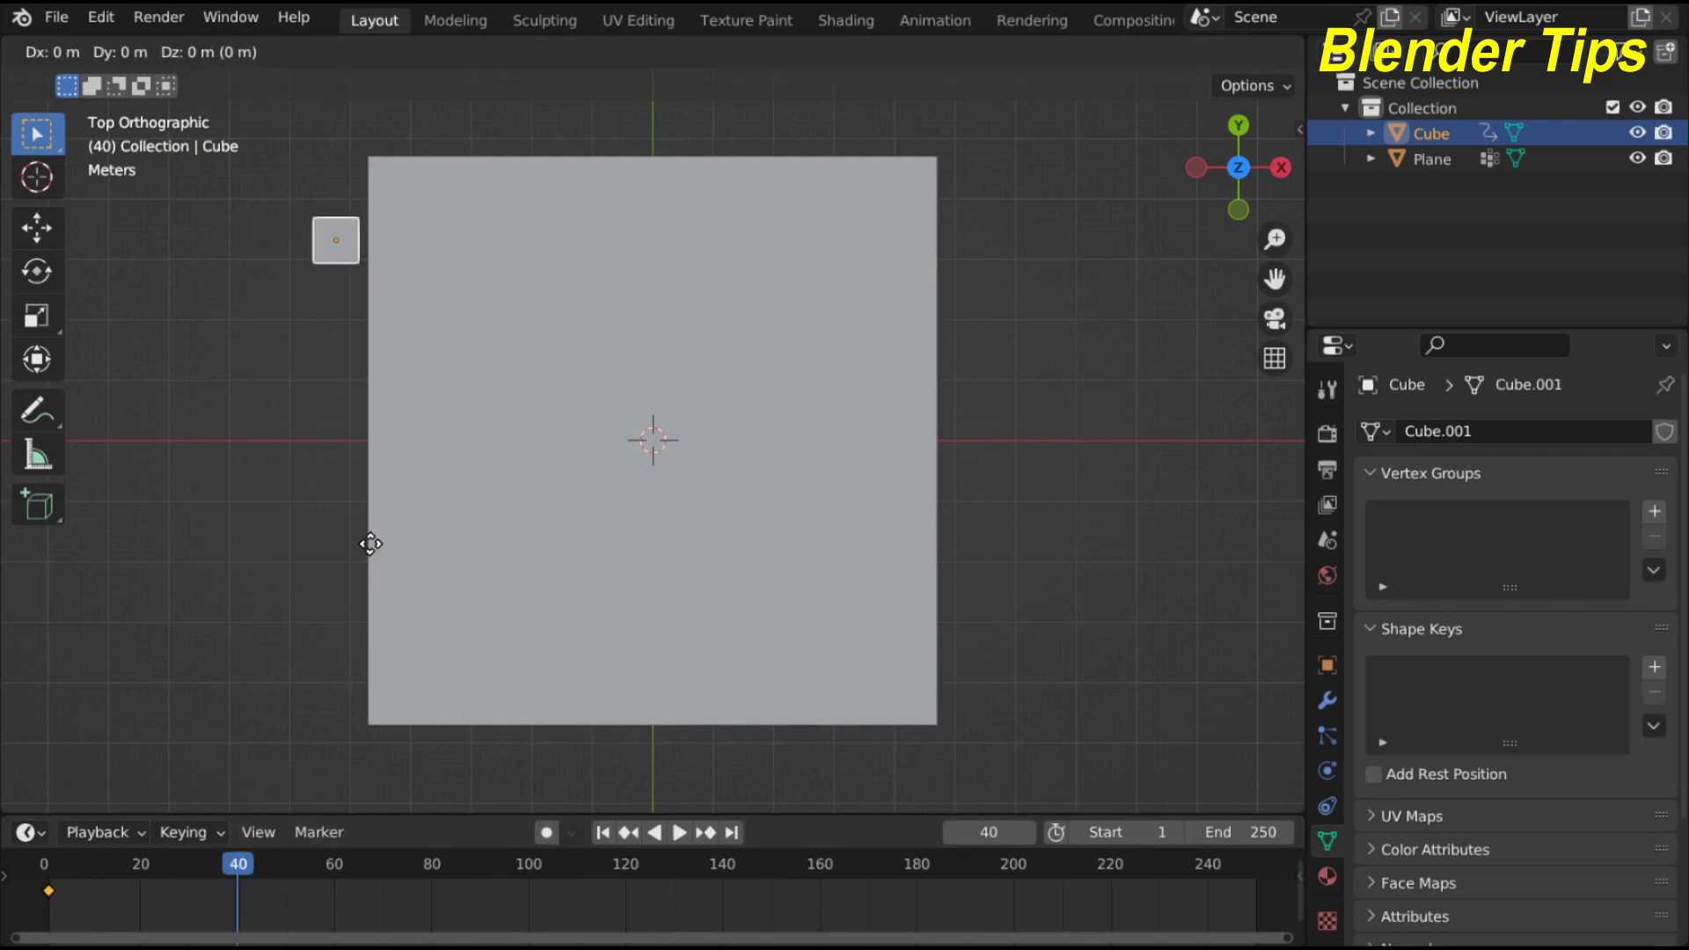
key("x")
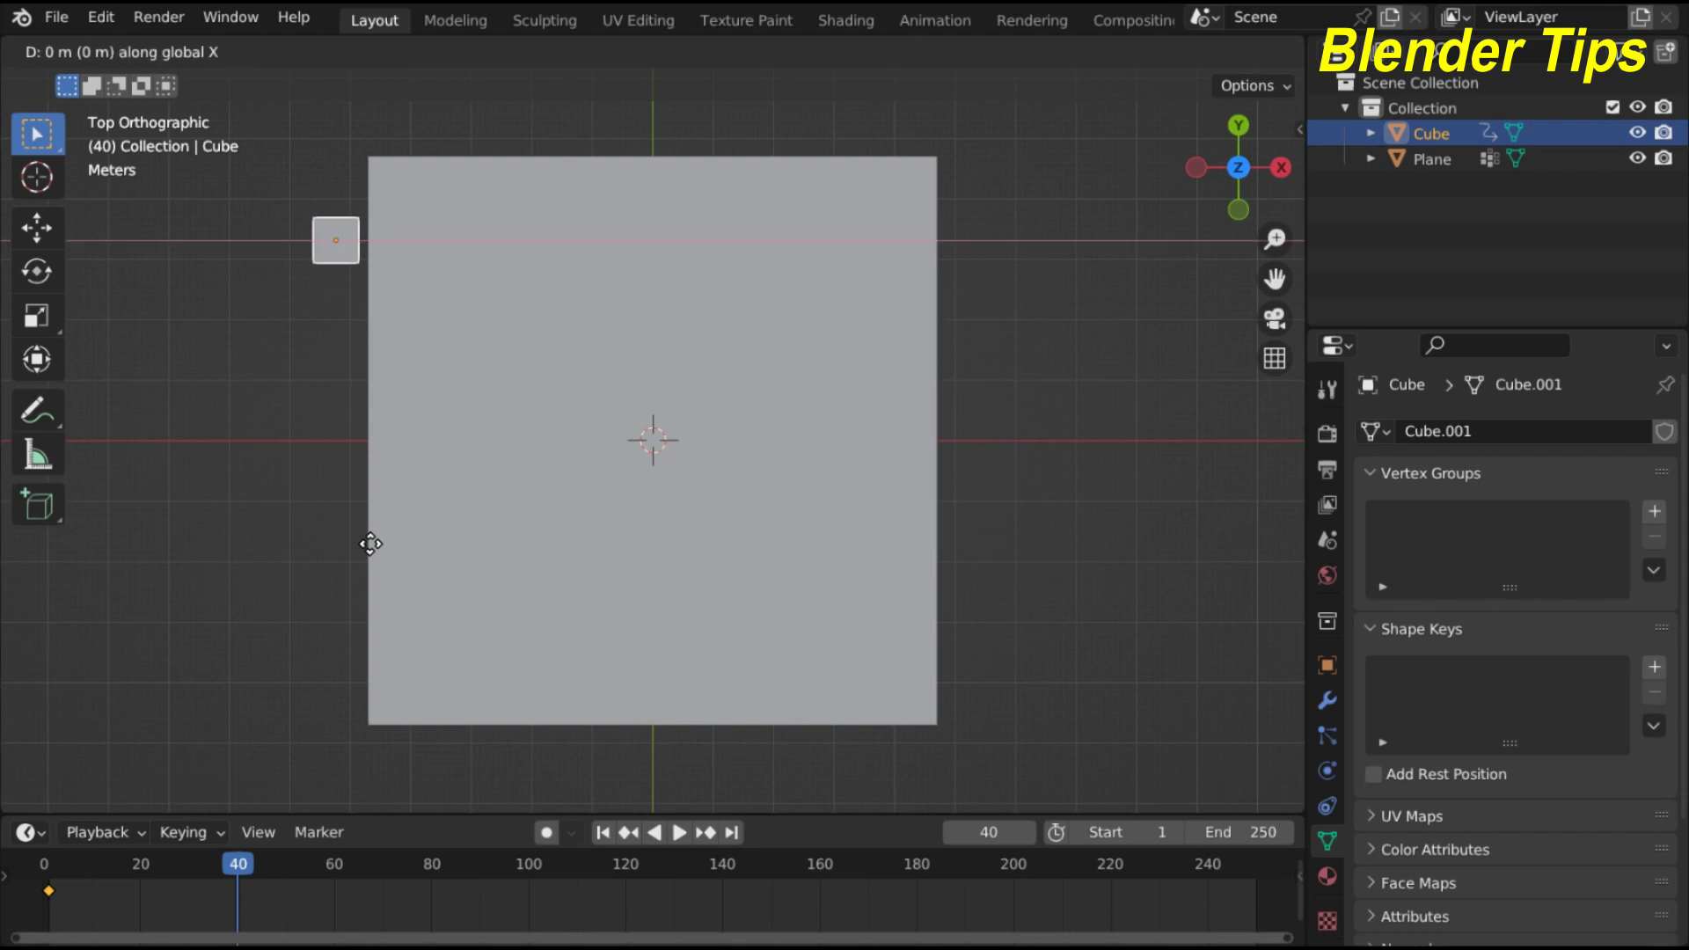
left_click_drag(690, 542, 685, 542)
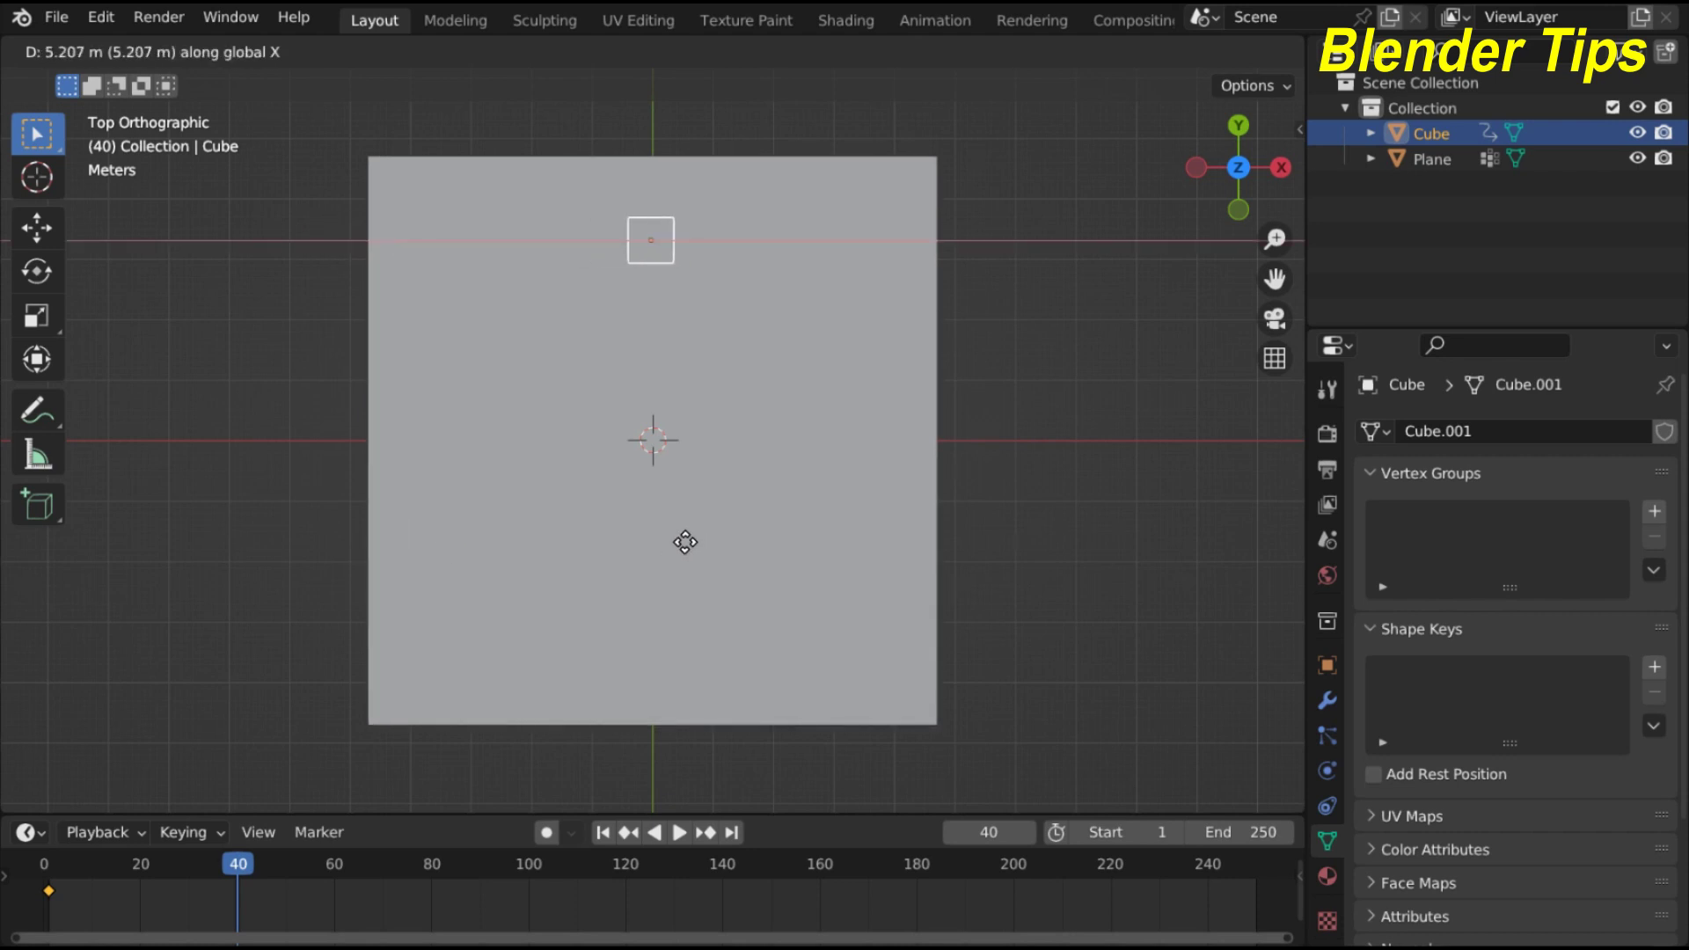
left_click(686, 542)
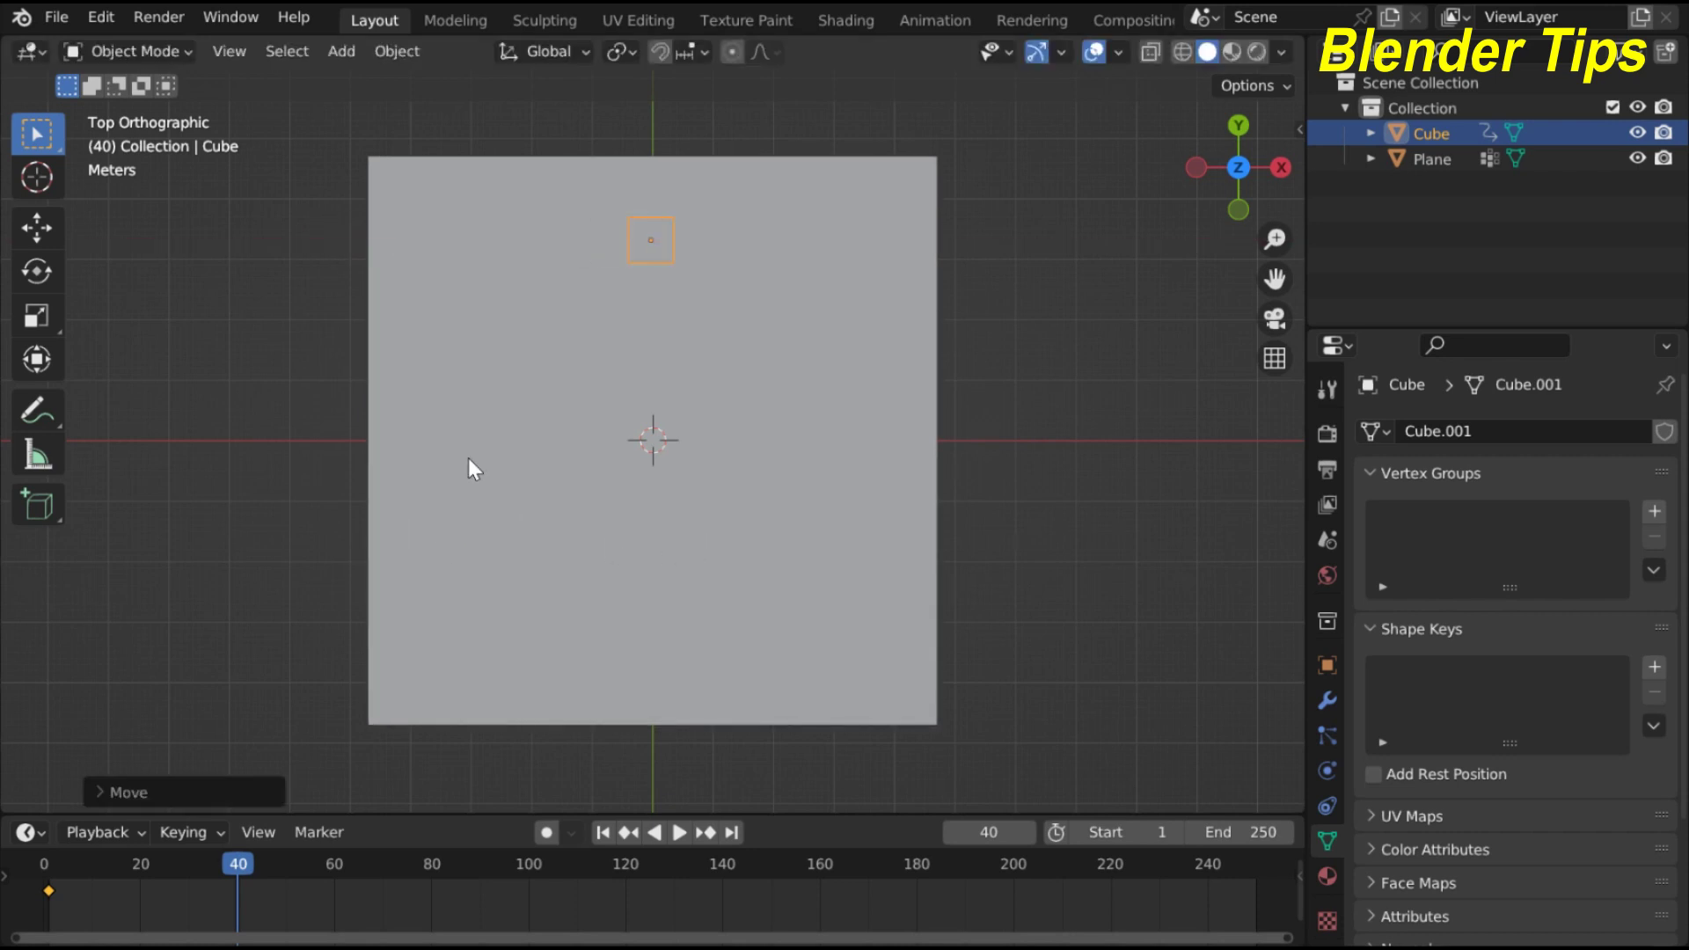
key("i")
left_click(450, 382)
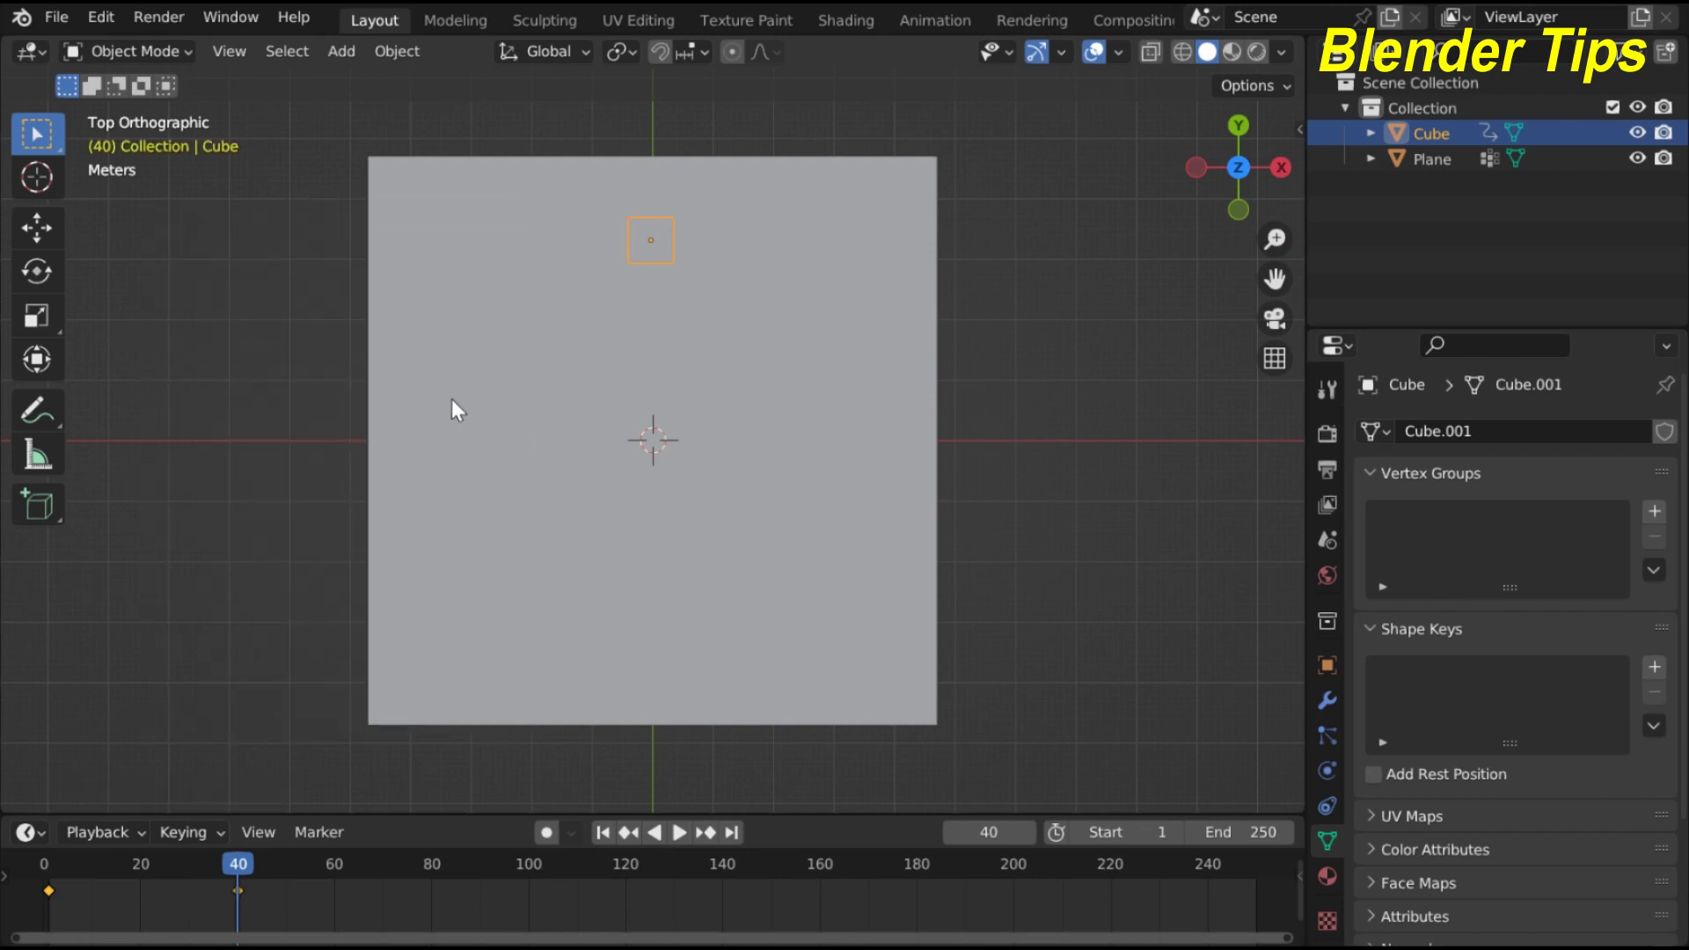
At frame 100, move the cube about -6.3 m along Y and keyframe its Location, Rotation & Scale
left_click(979, 838)
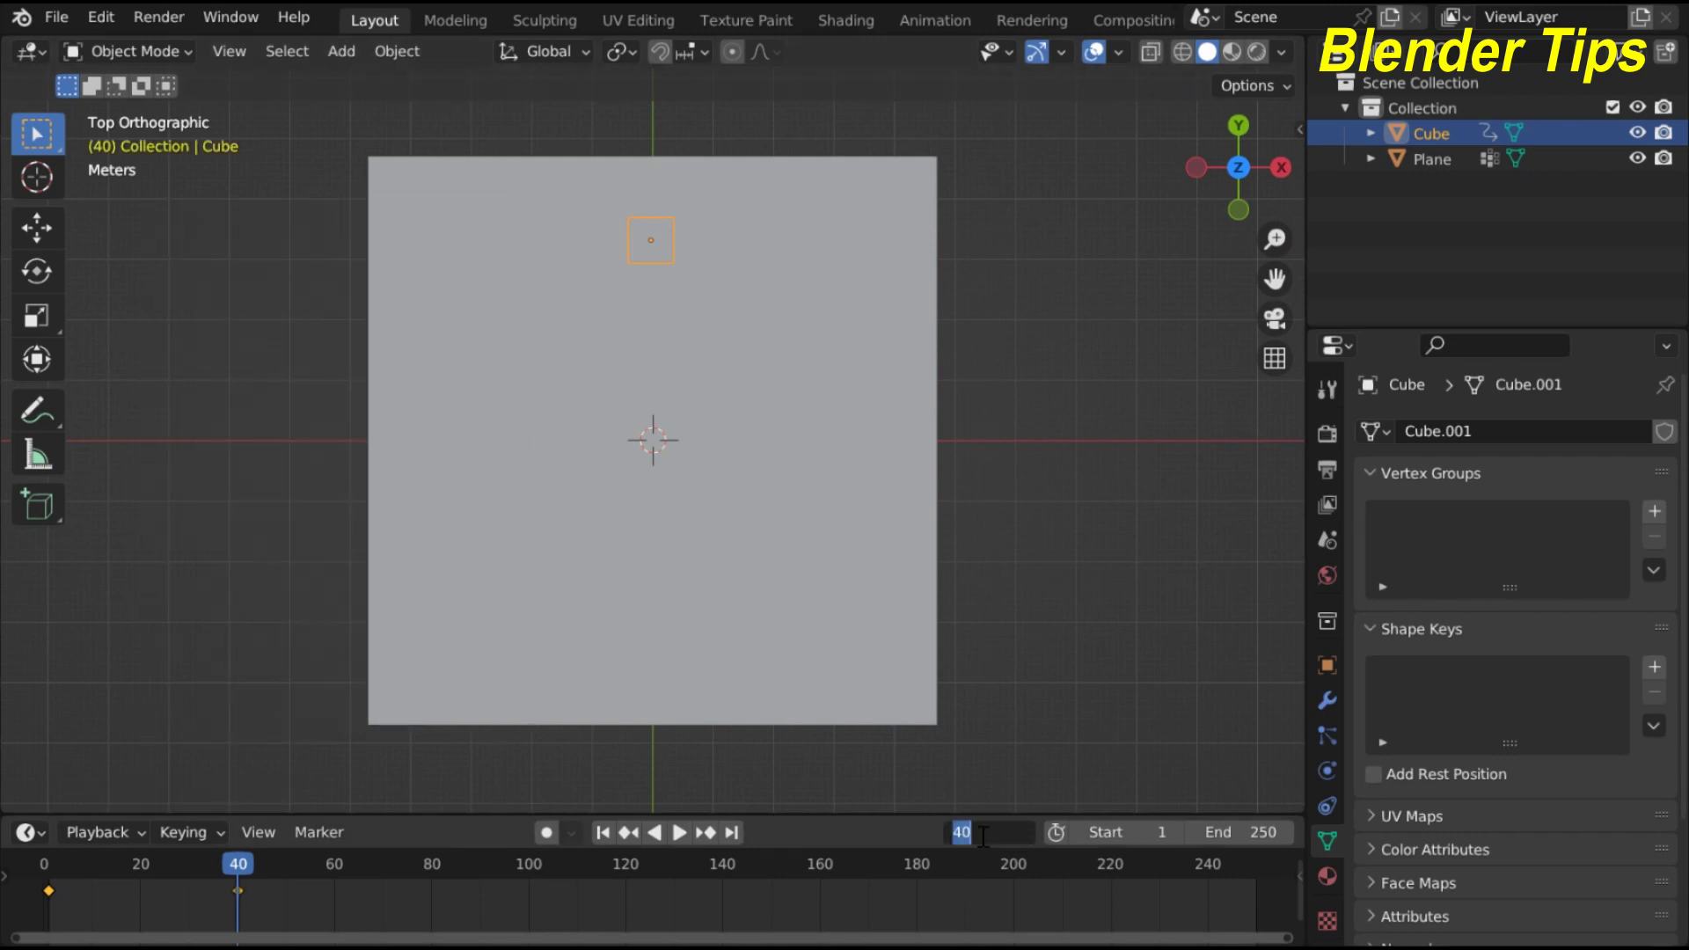
type("100")
key("Return")
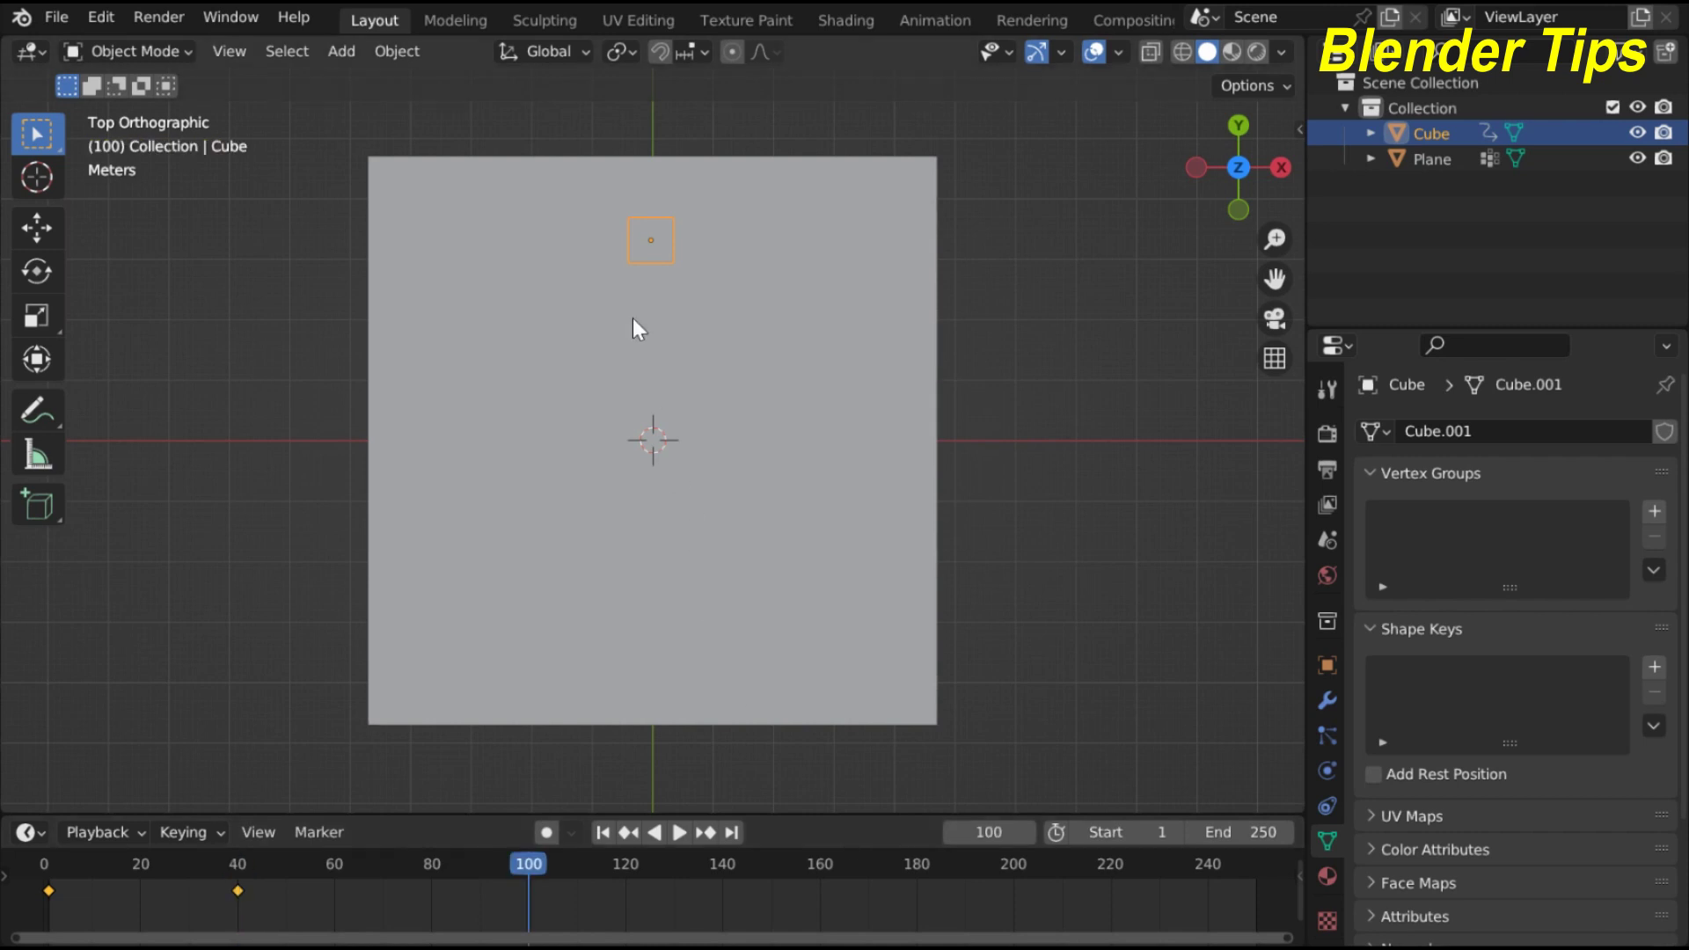
key("g")
key("y")
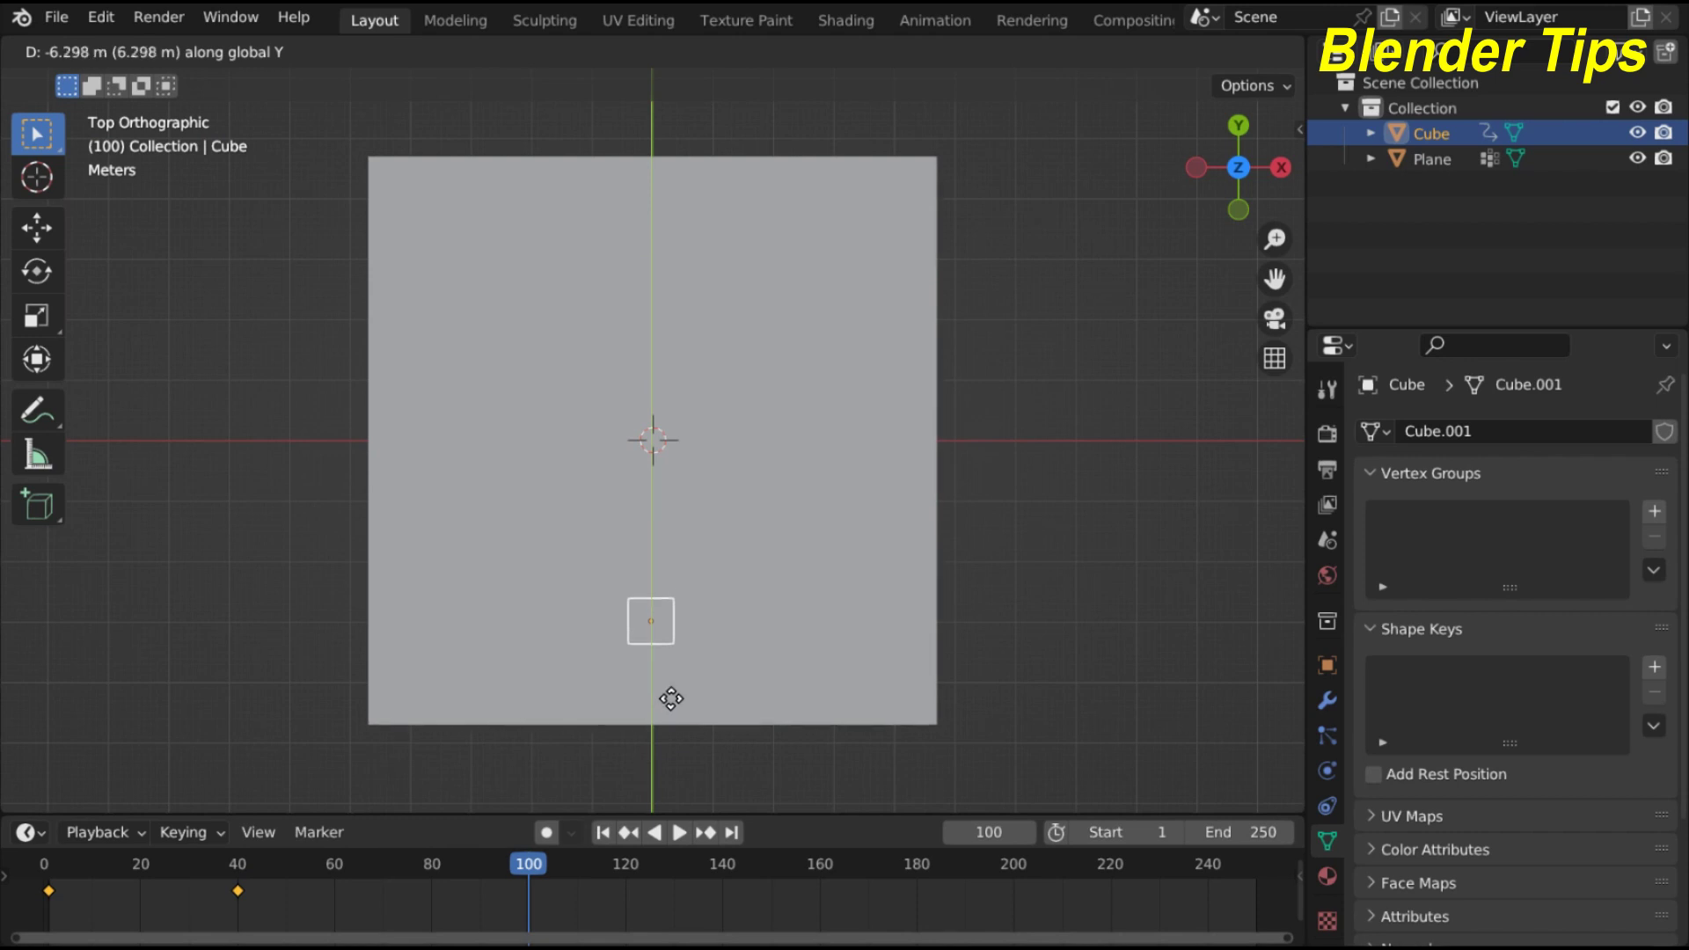
left_click(673, 700)
key("i")
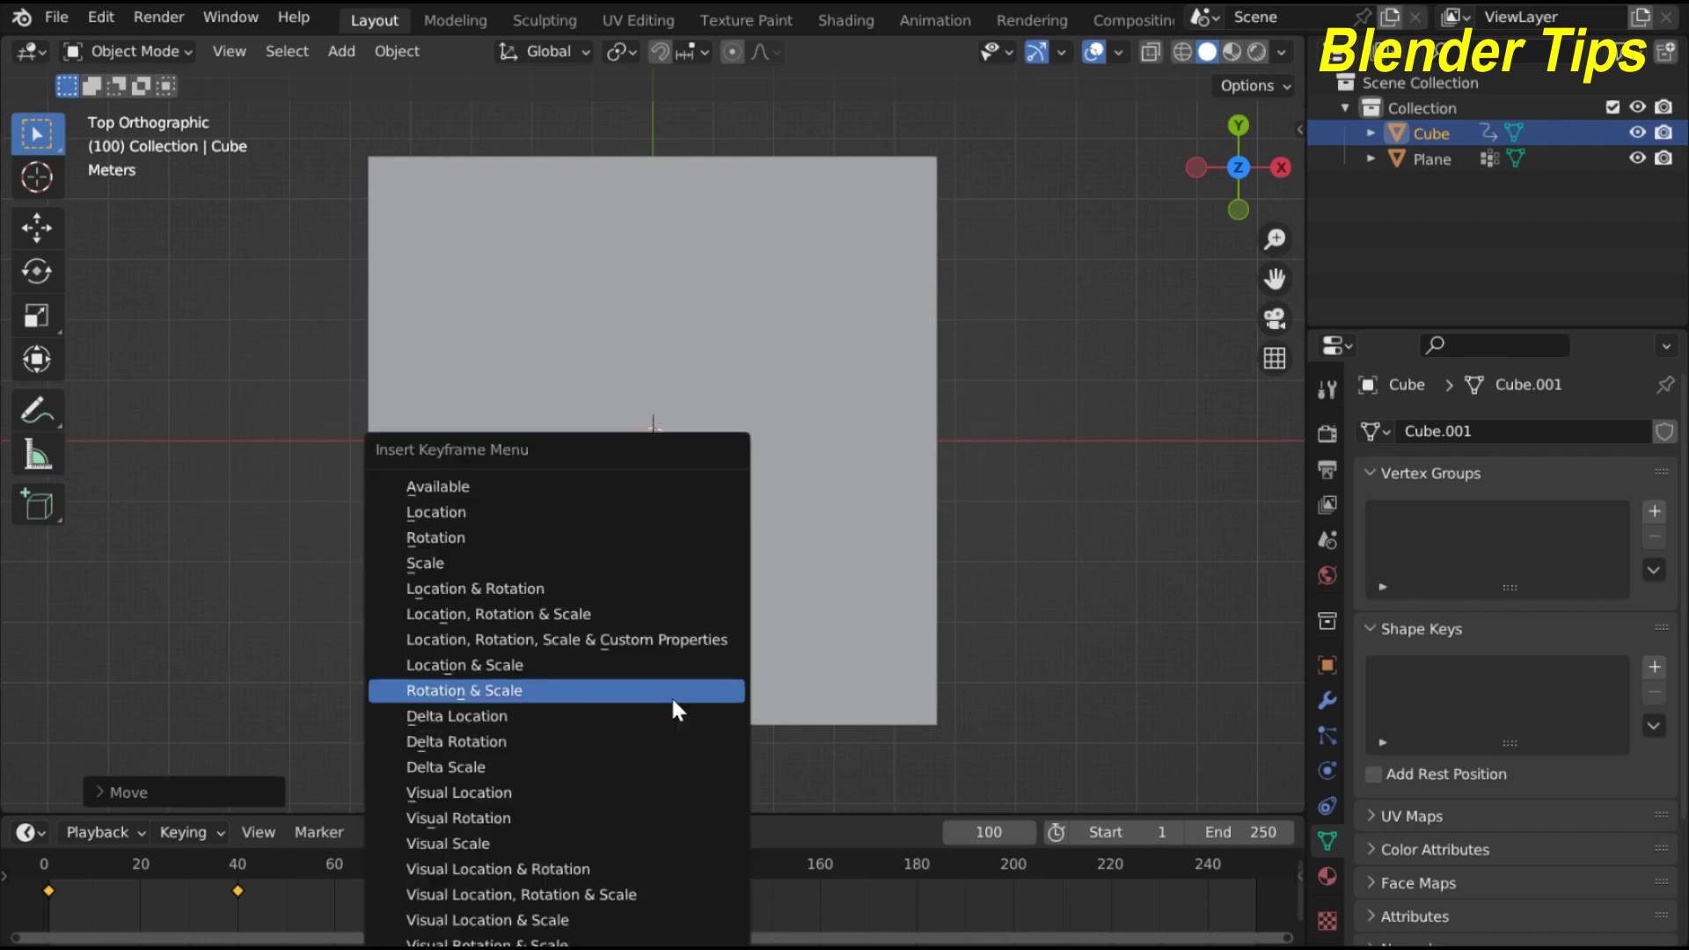
left_click(668, 614)
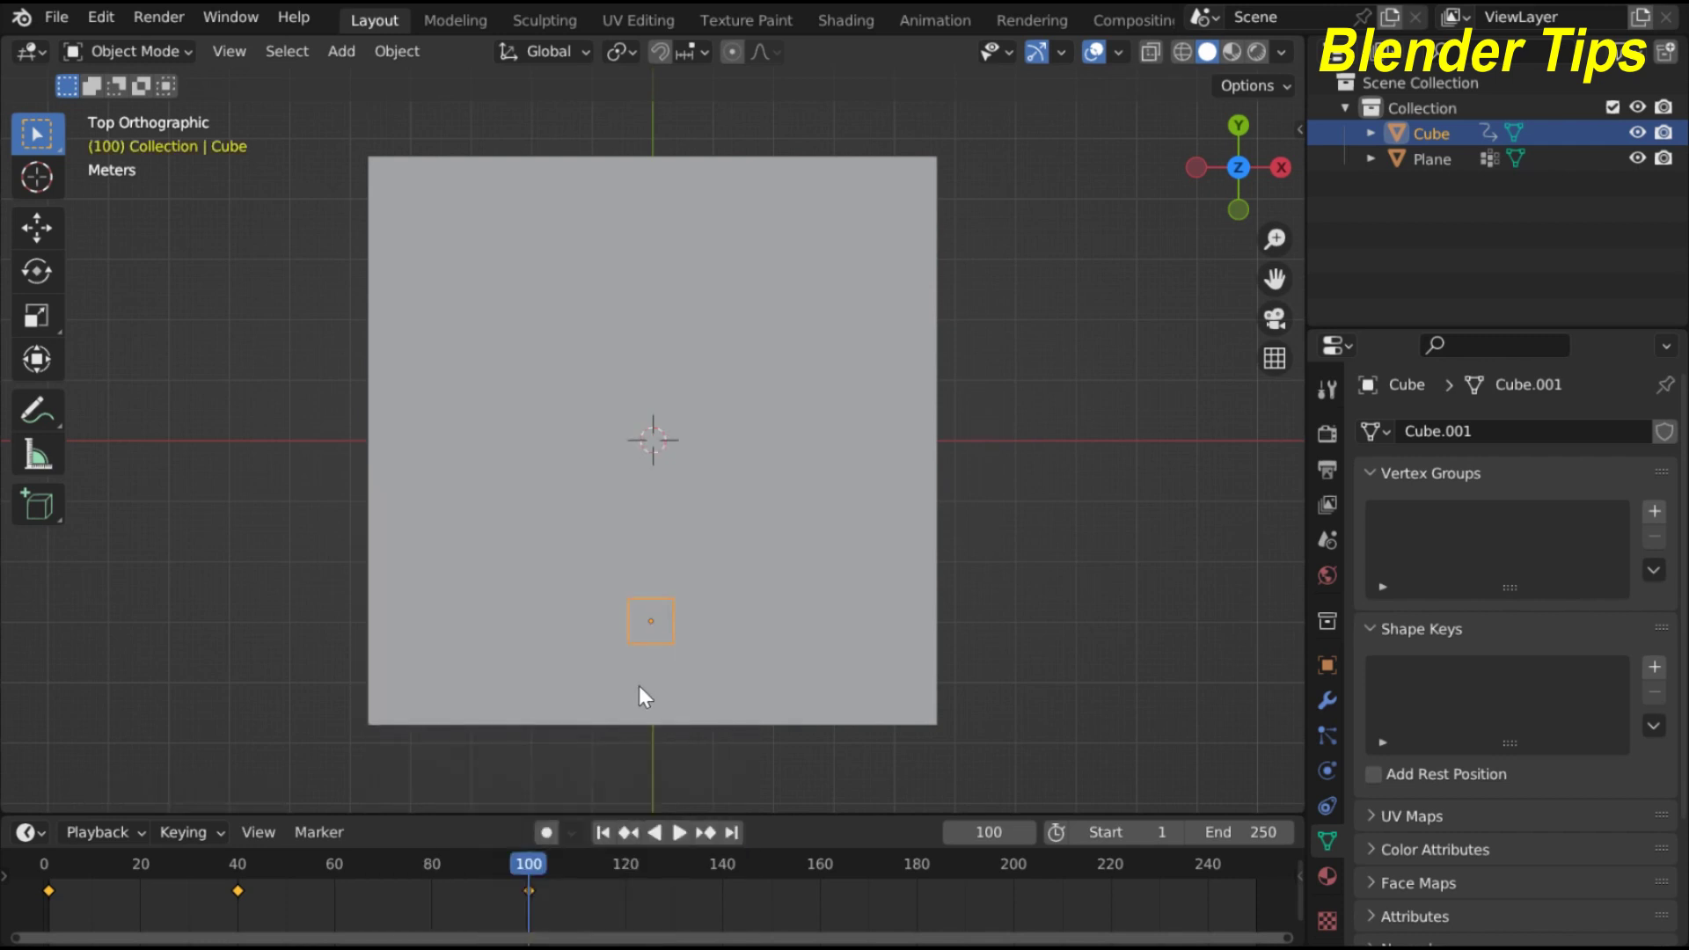
At frame 140, move the cube about 5.6 m along X, off the plane, and keyframe its Location, Rotation & Scale
left_click(1007, 835)
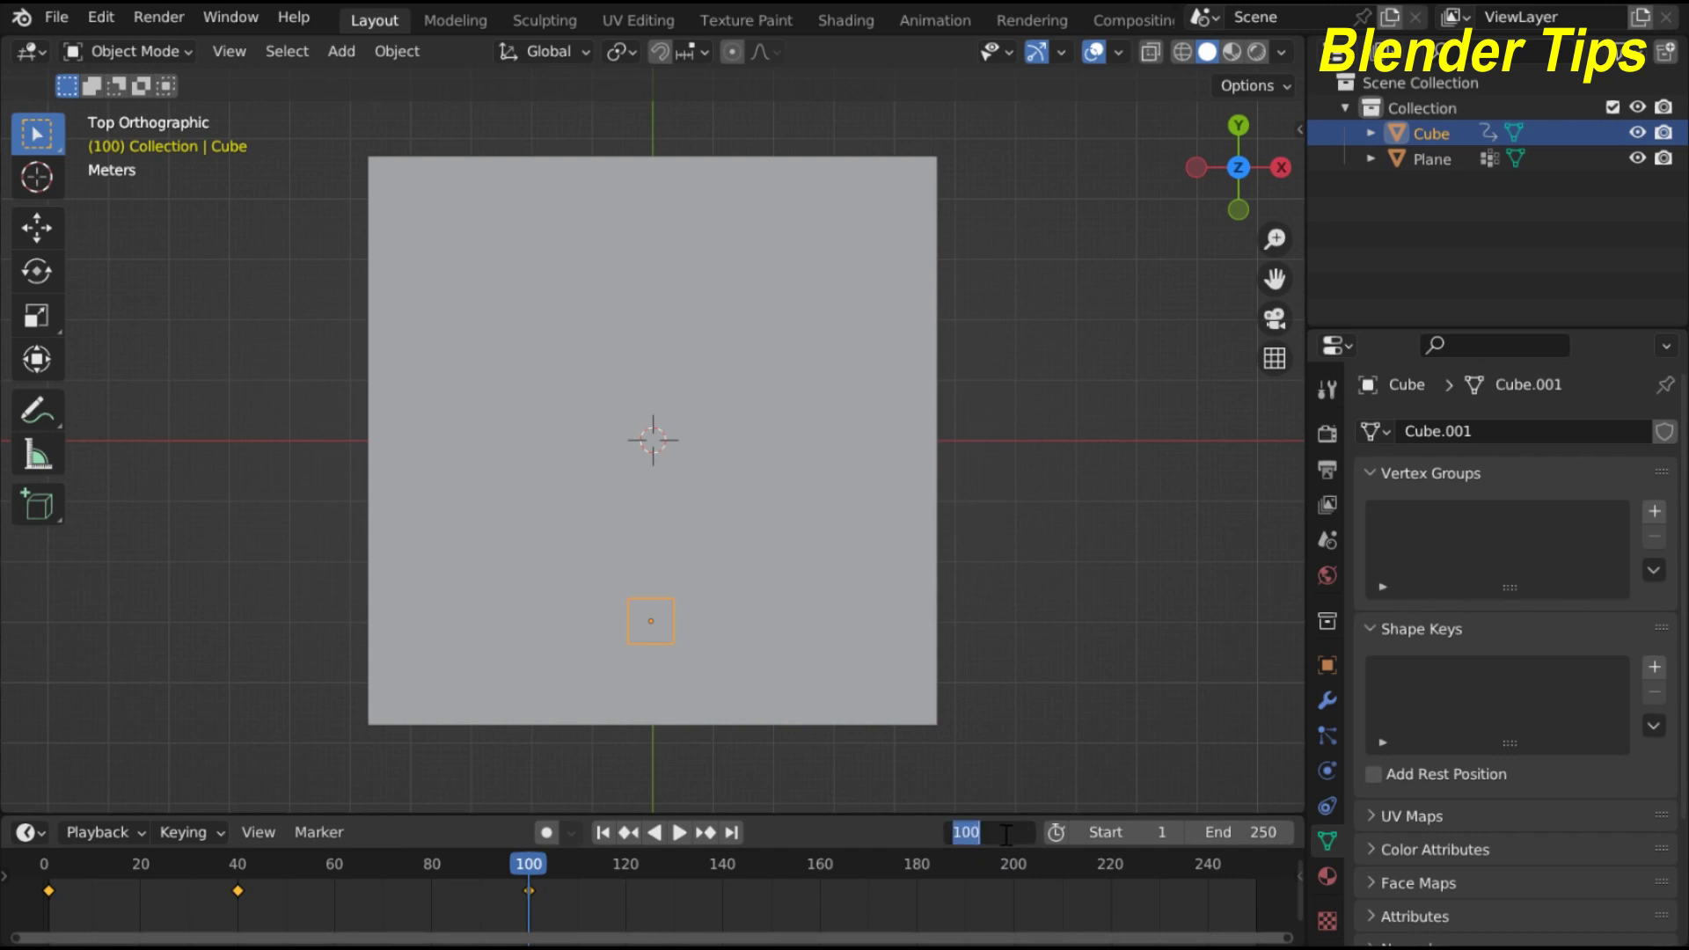
type("140")
key("Return")
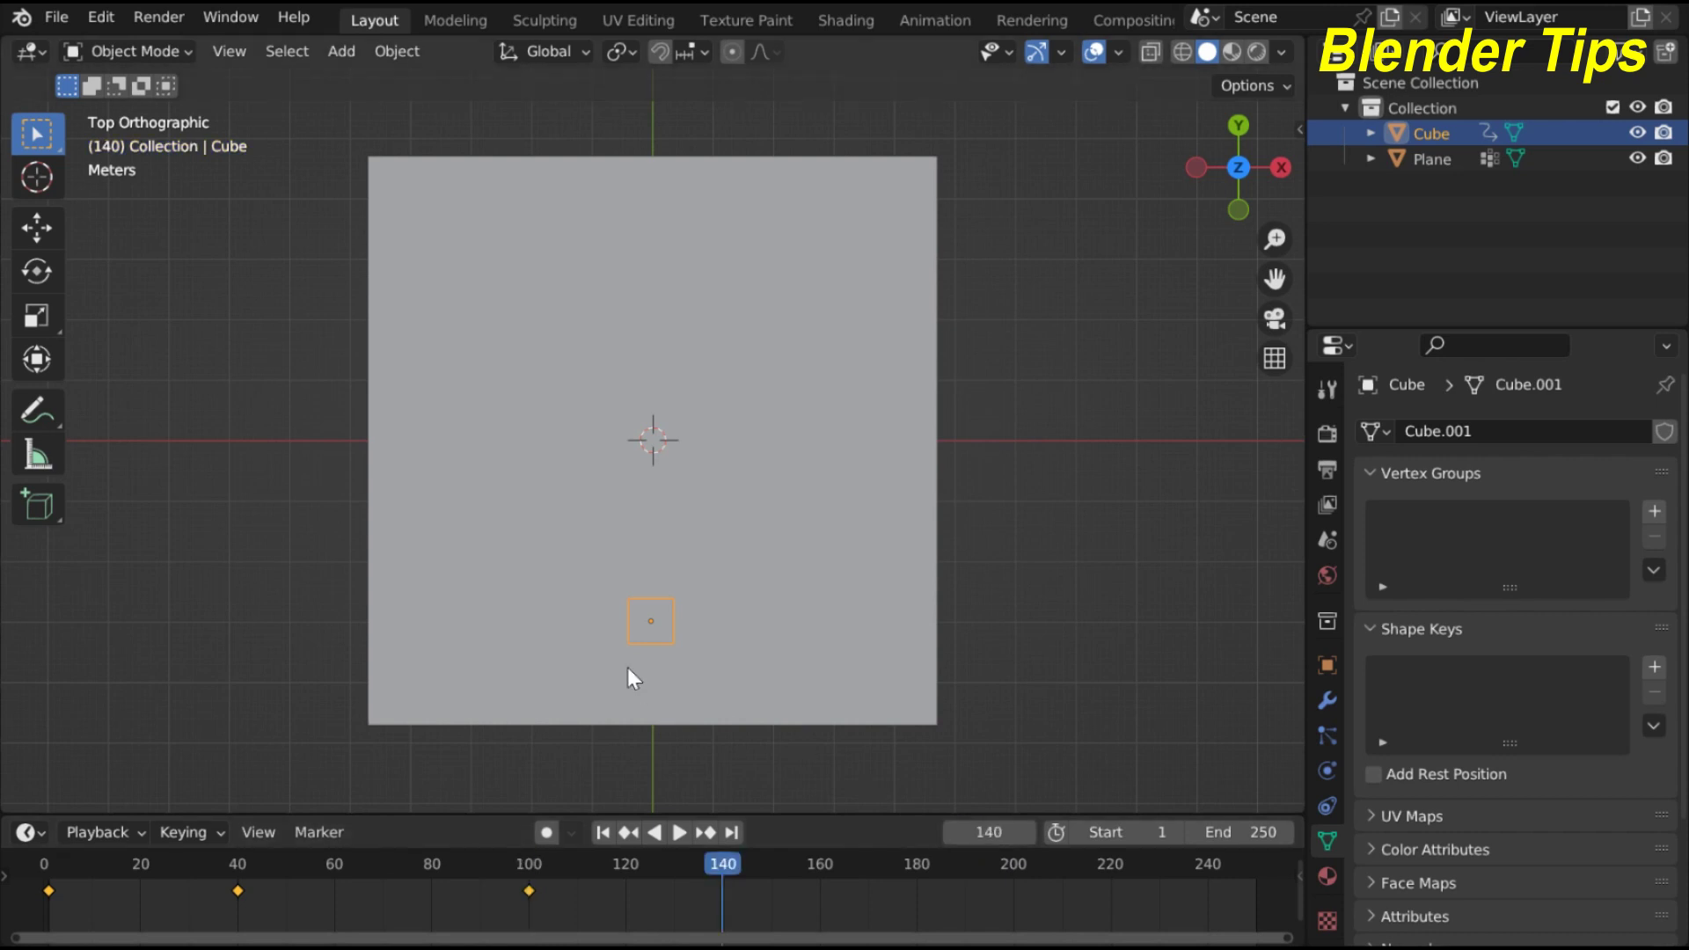
key("g")
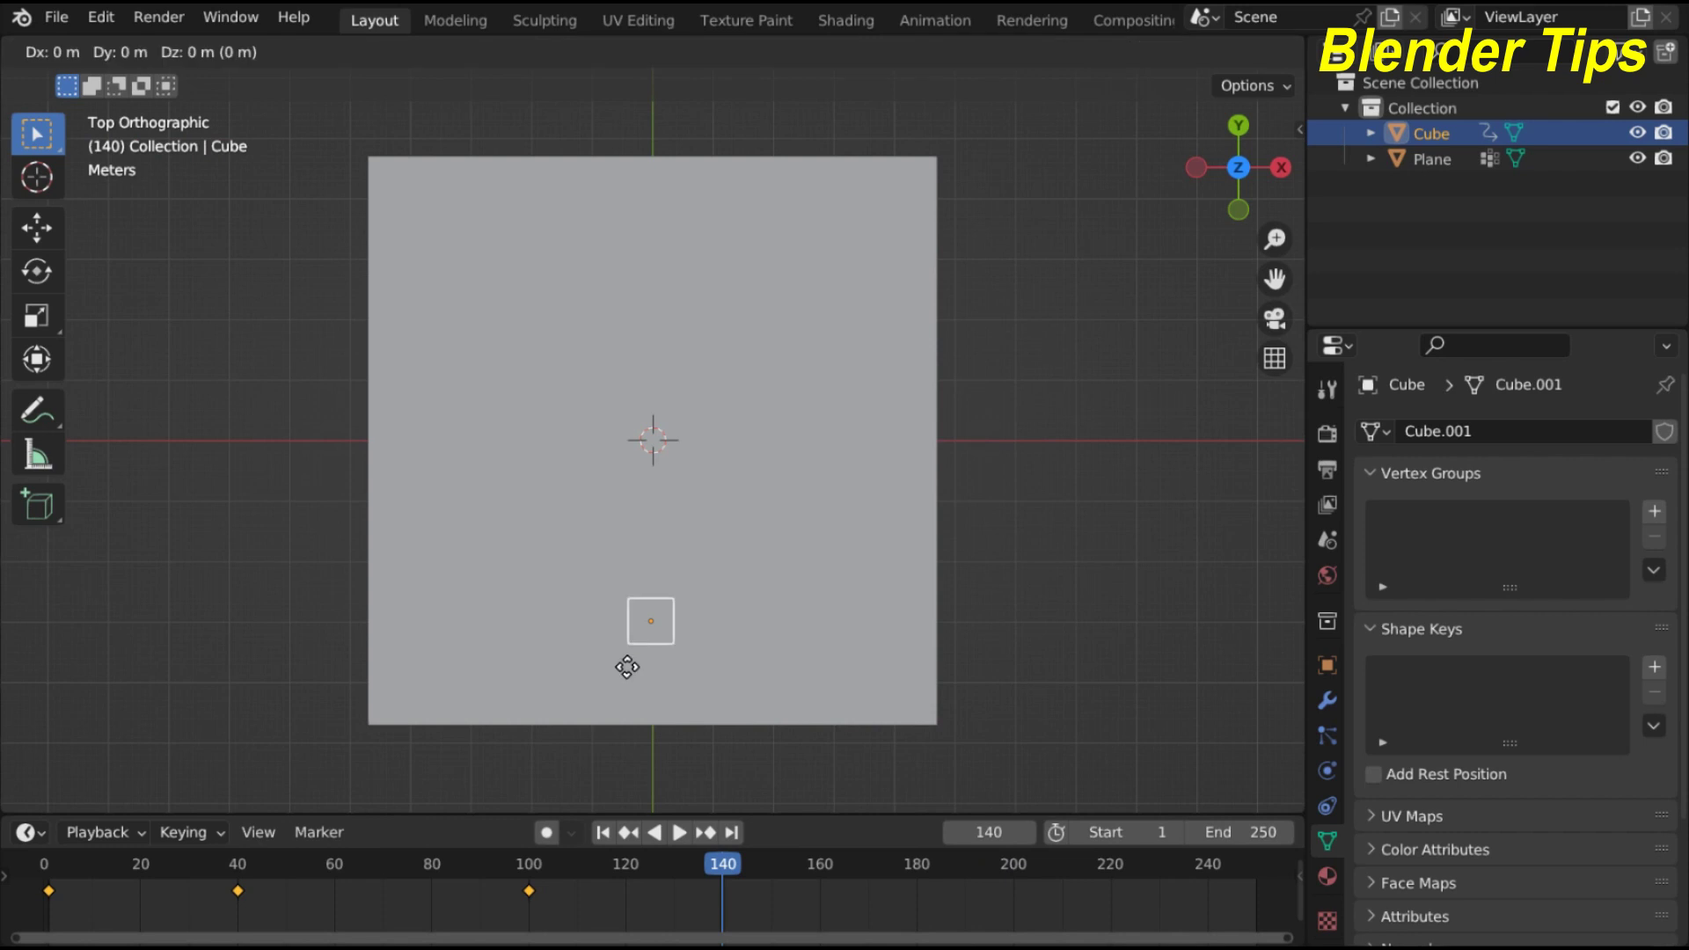
key("x")
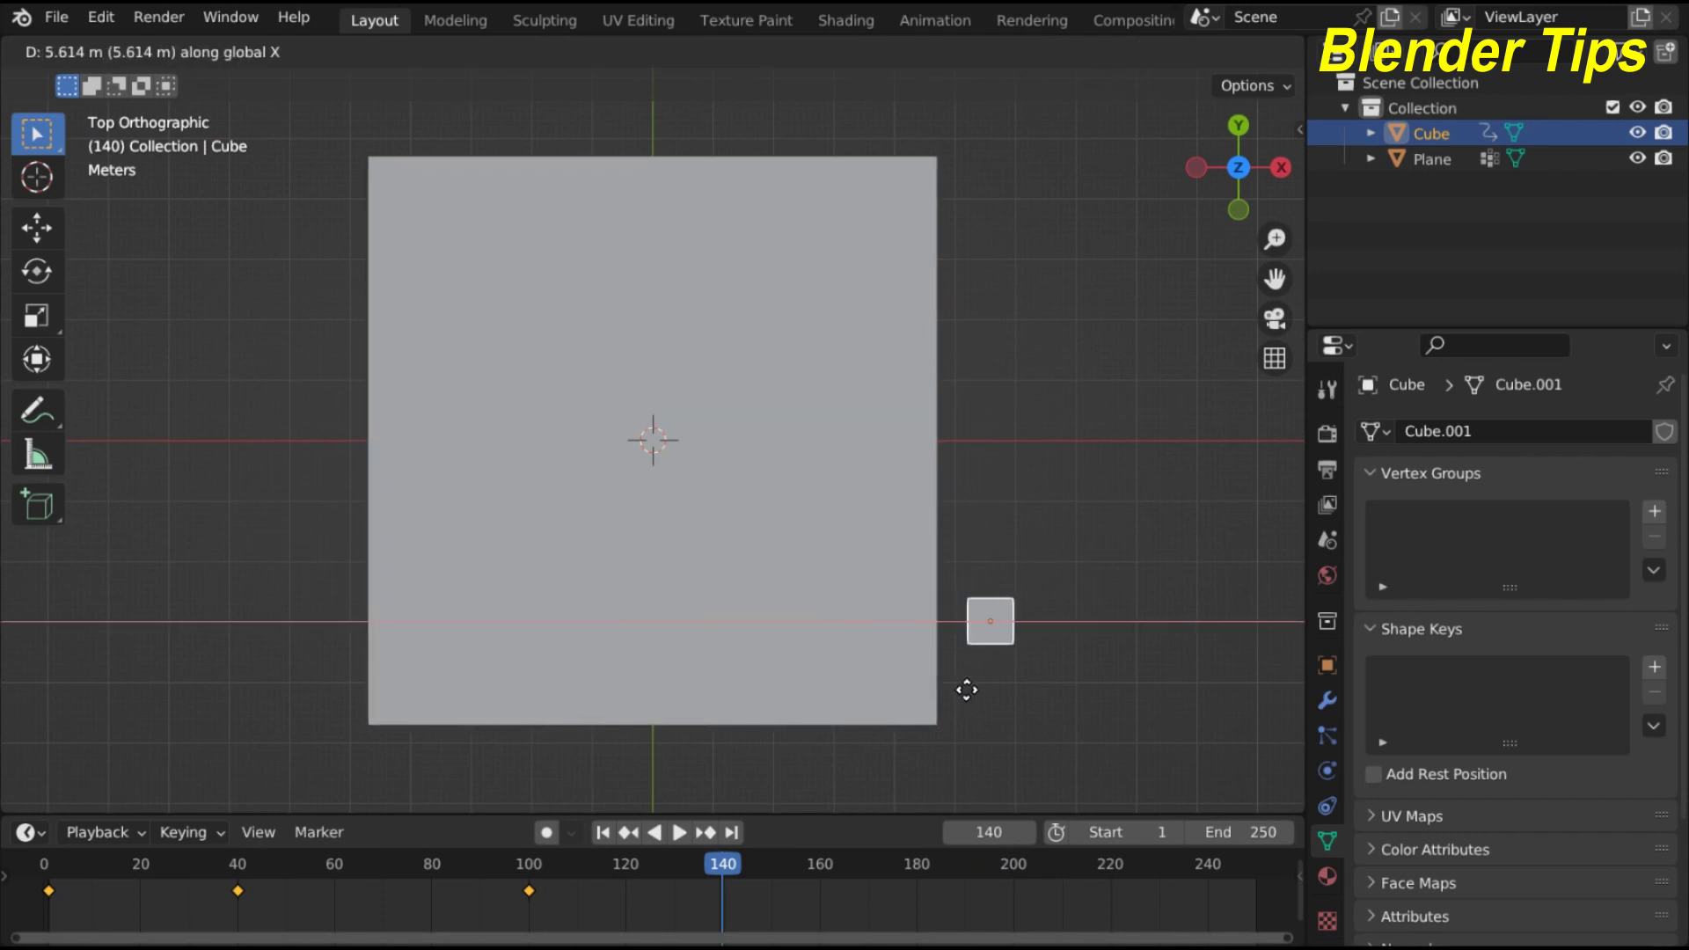
left_click(966, 690)
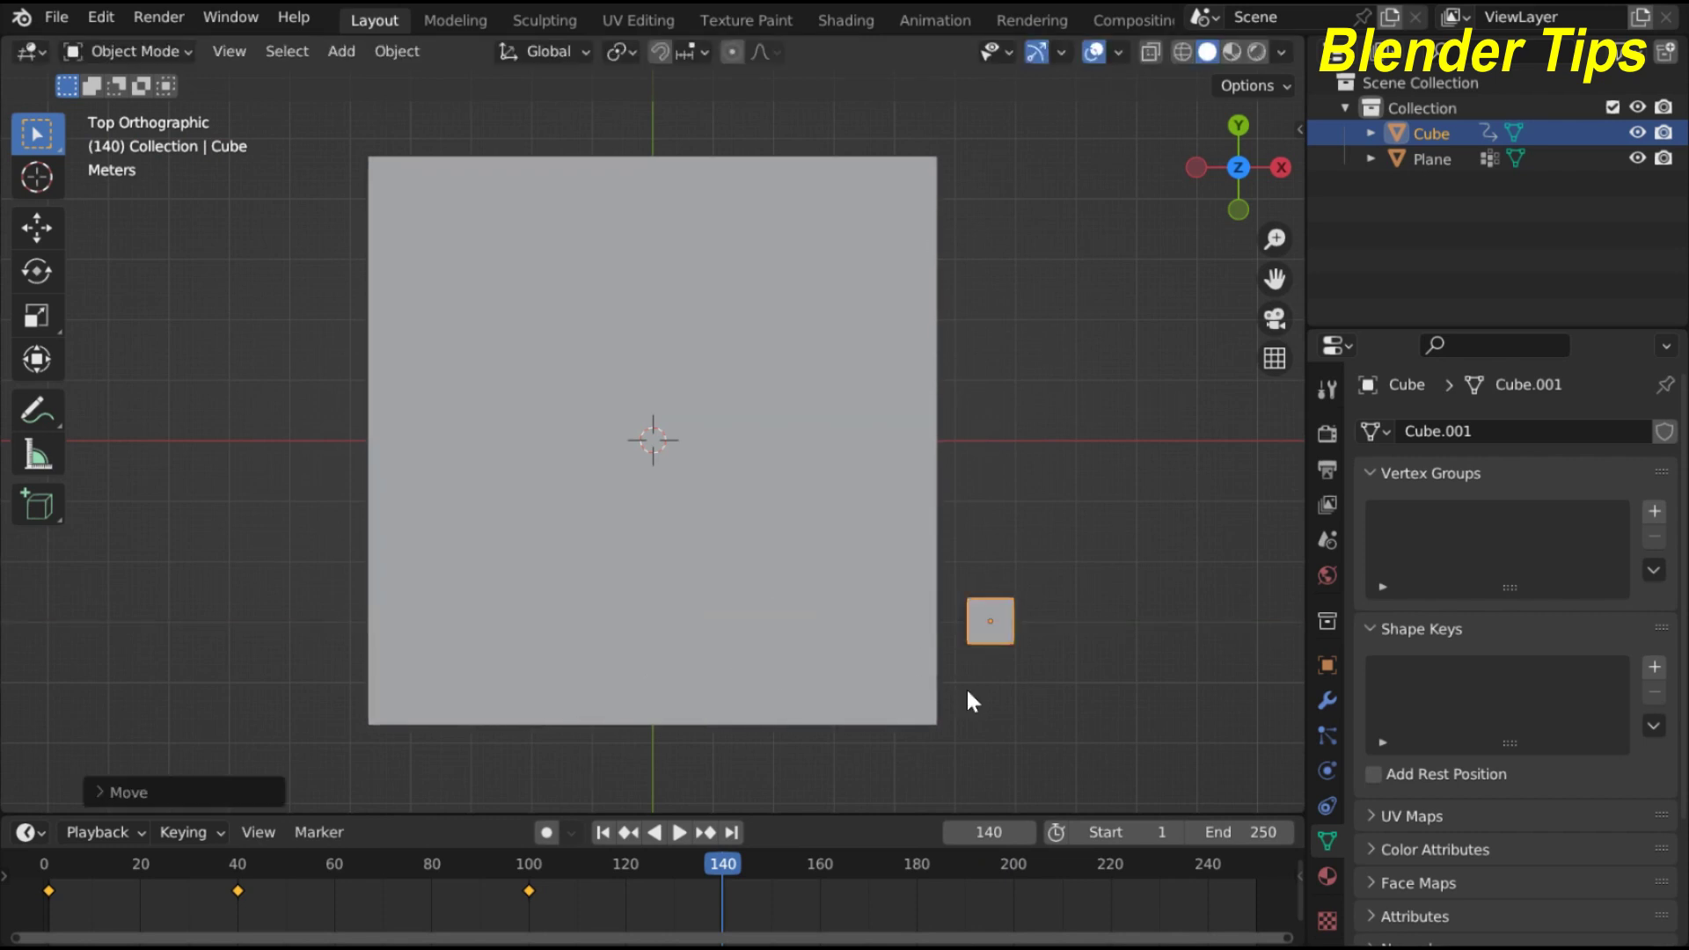
key("i")
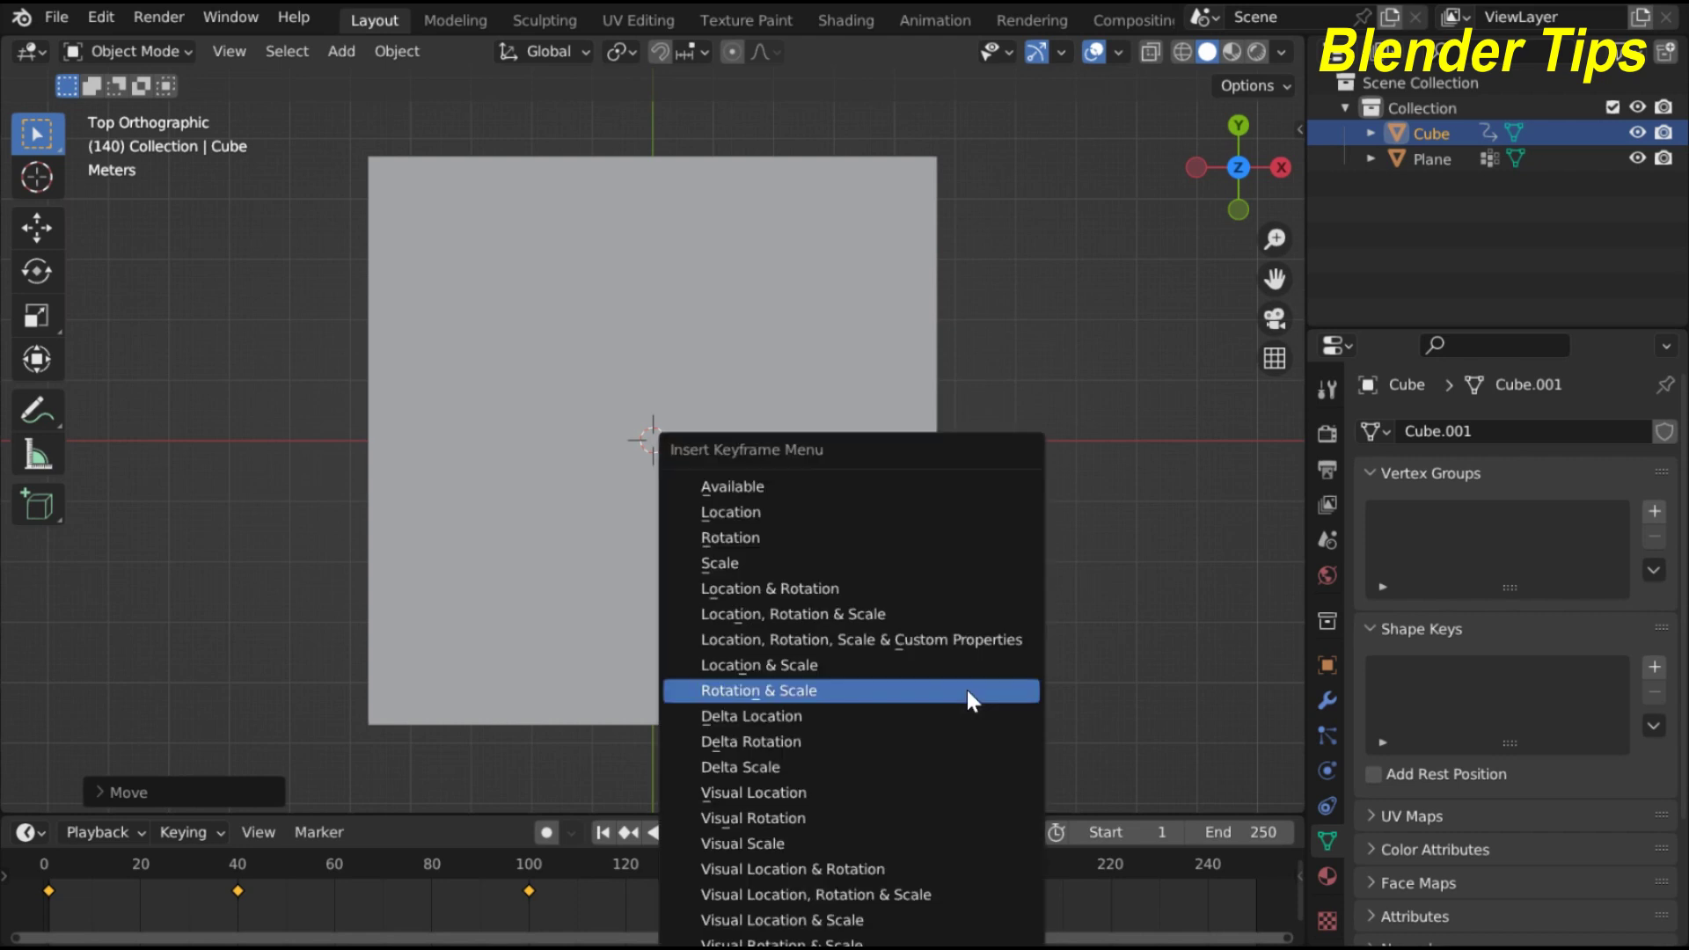
left_click(932, 620)
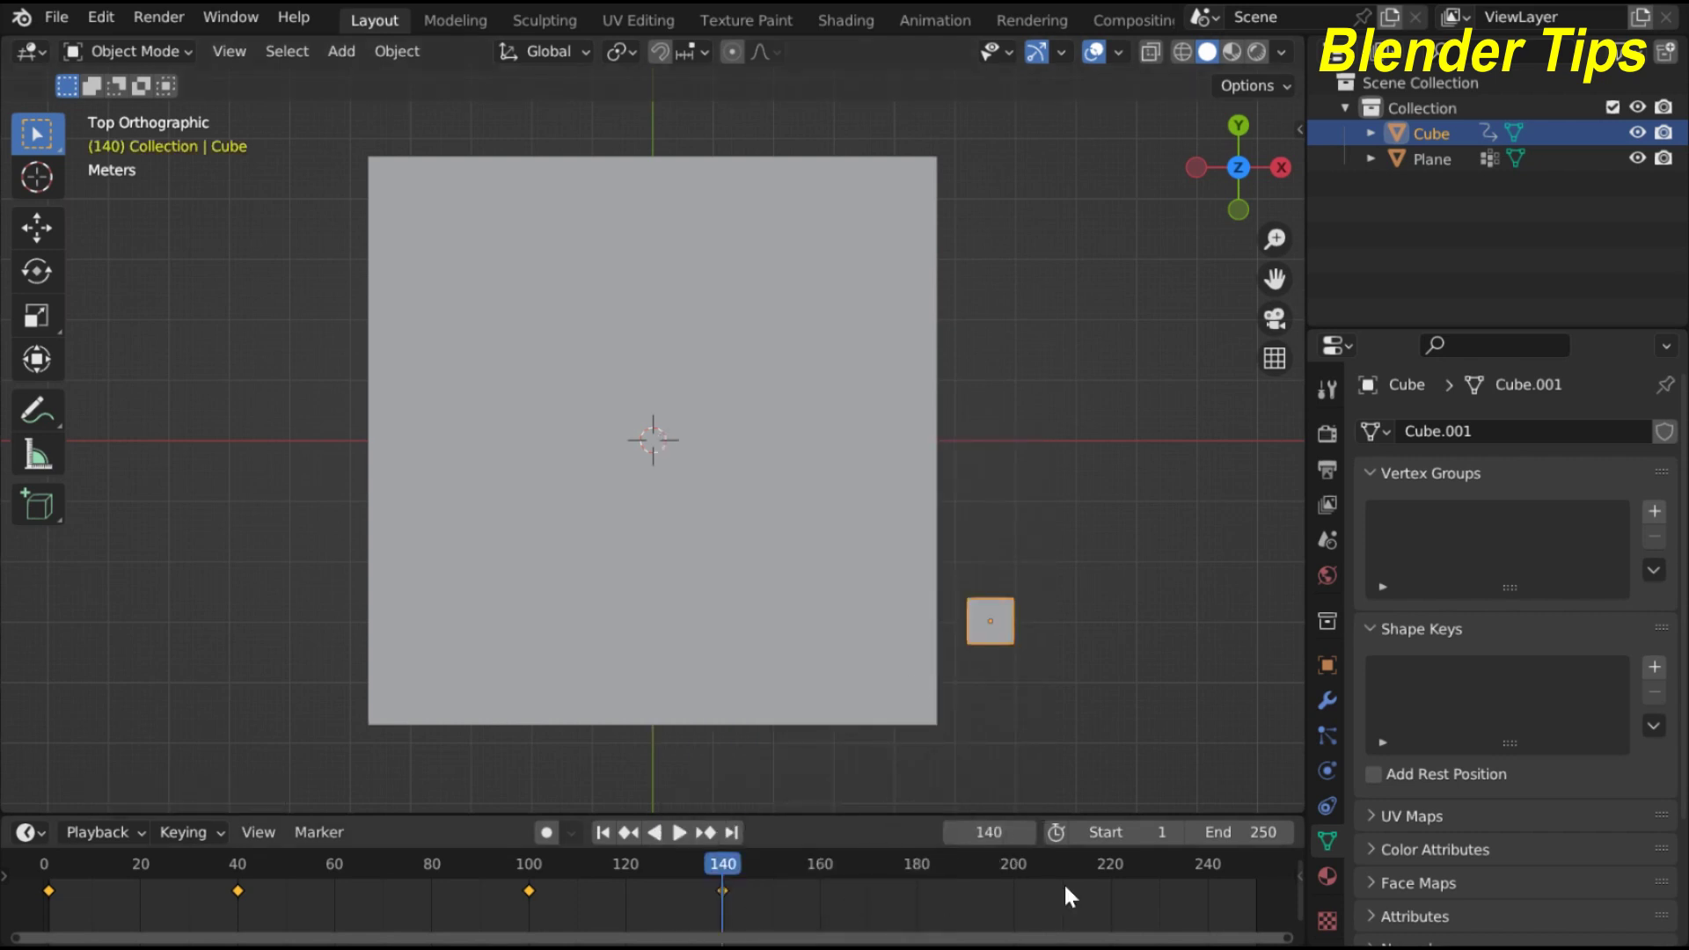
Set the animation's end frame to 140
left_click(1245, 833)
type("140")
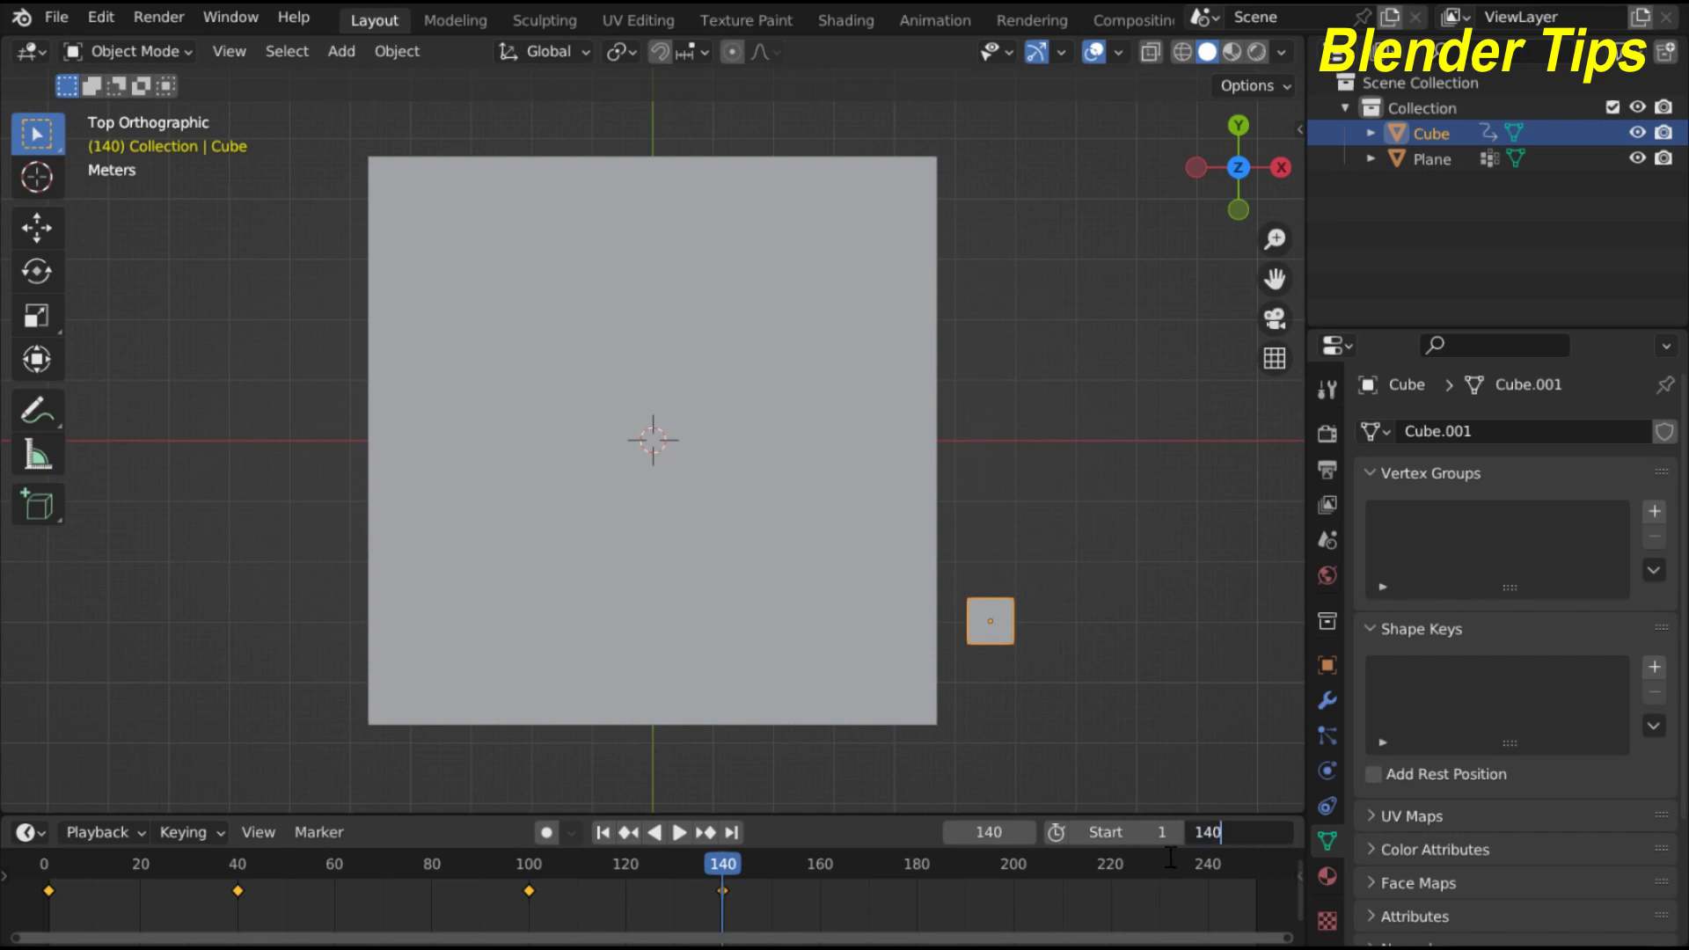
key("Return")
Preview the cube's motion in perspective from frame 1, stop playback and return to the first frame
scroll(690, 616, "down", 2)
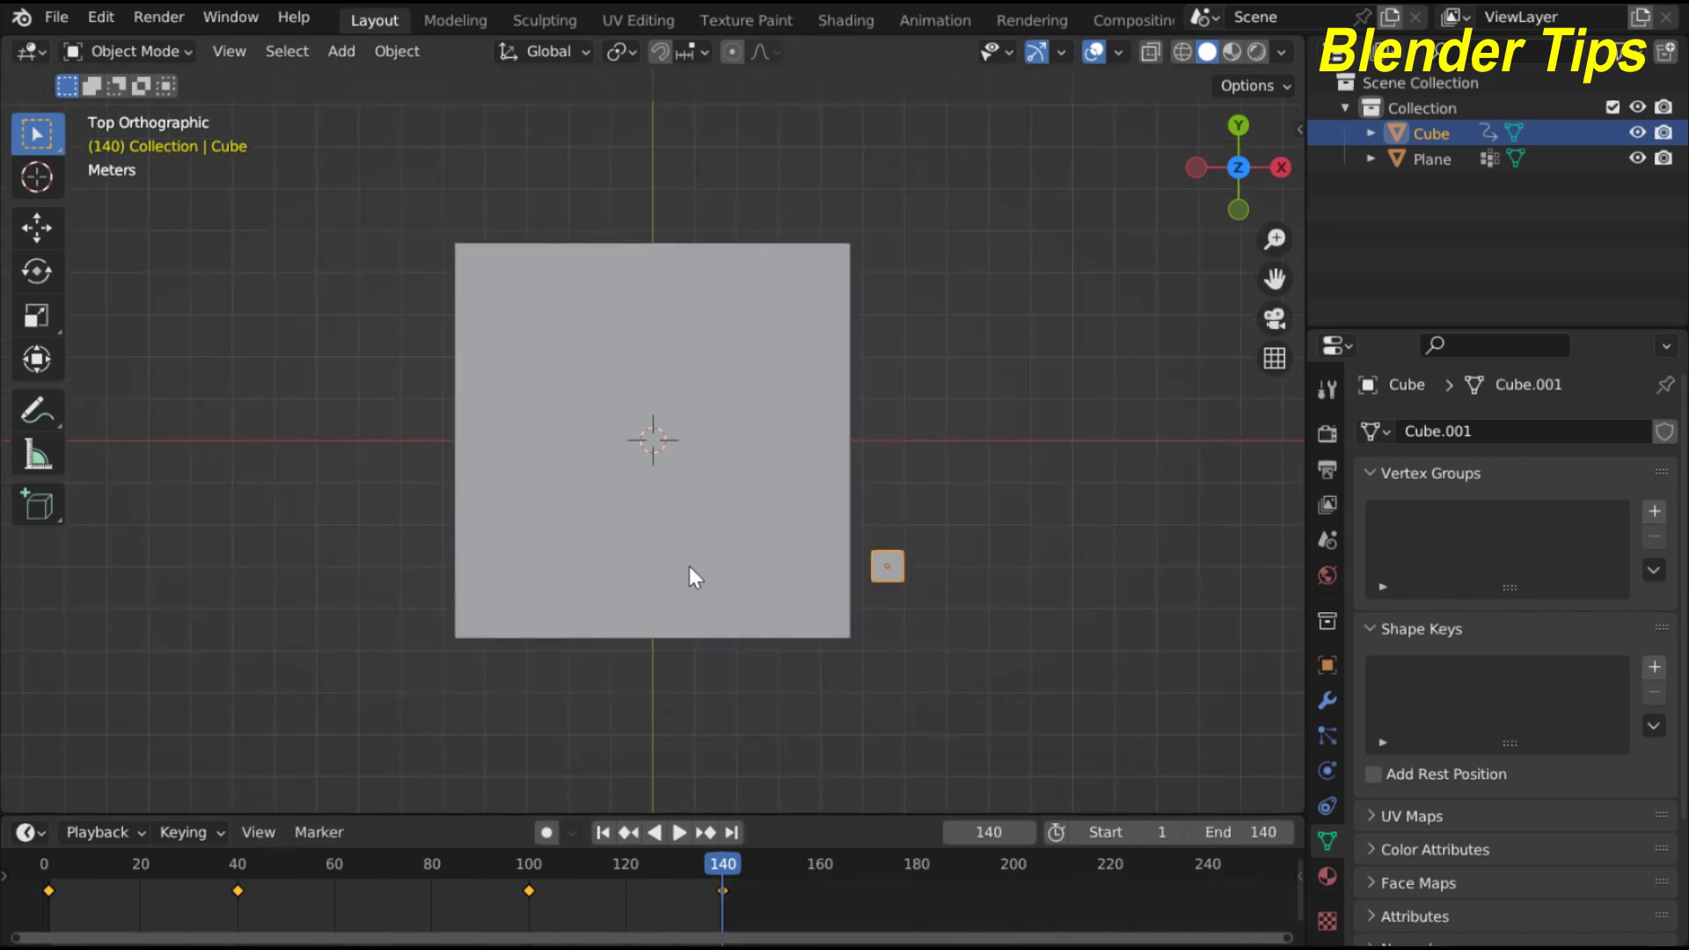
middle_click_drag(689, 567, 702, 331)
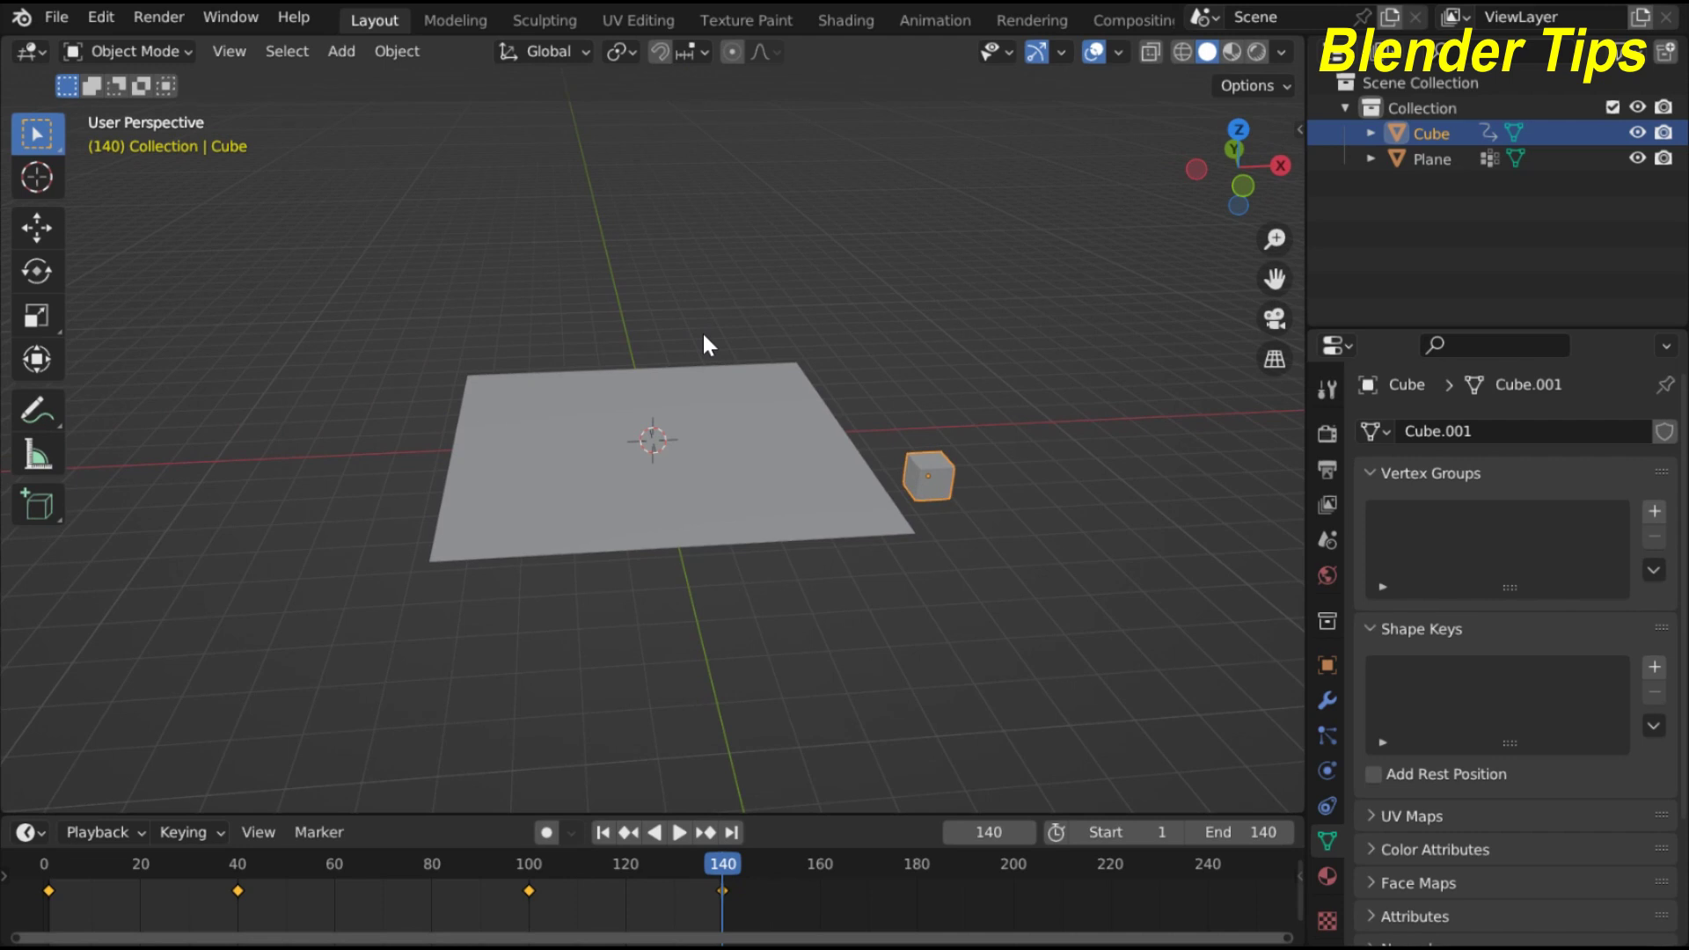
left_click(603, 832)
middle_click_drag(713, 539, 753, 543)
key("space")
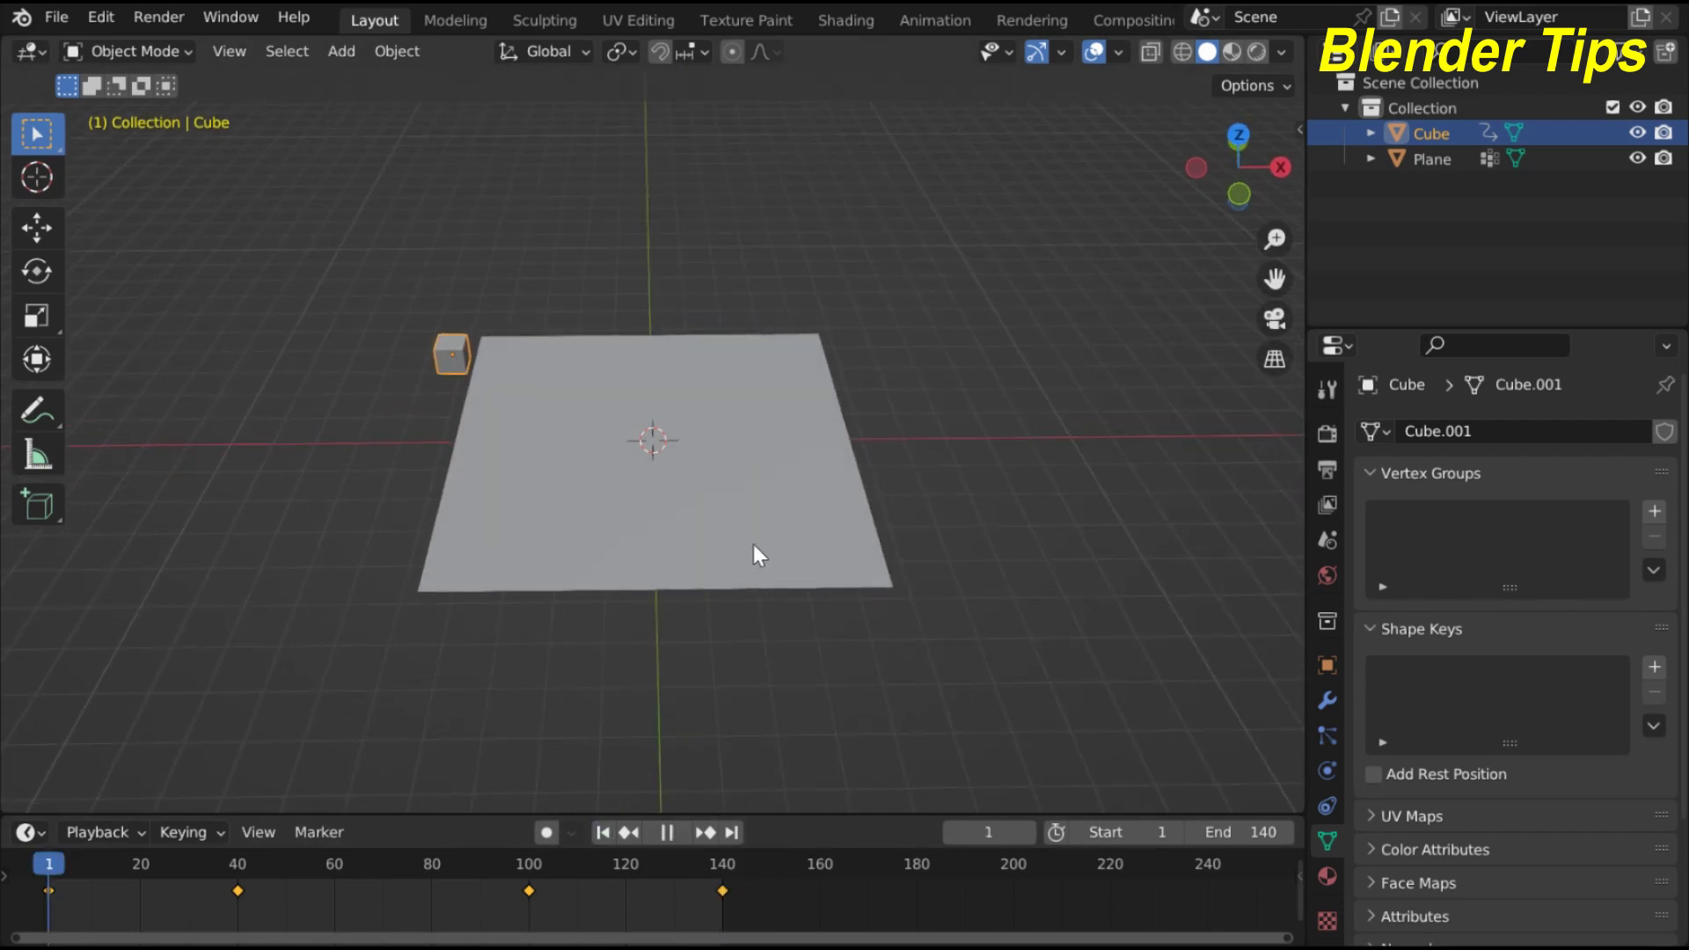
key("space")
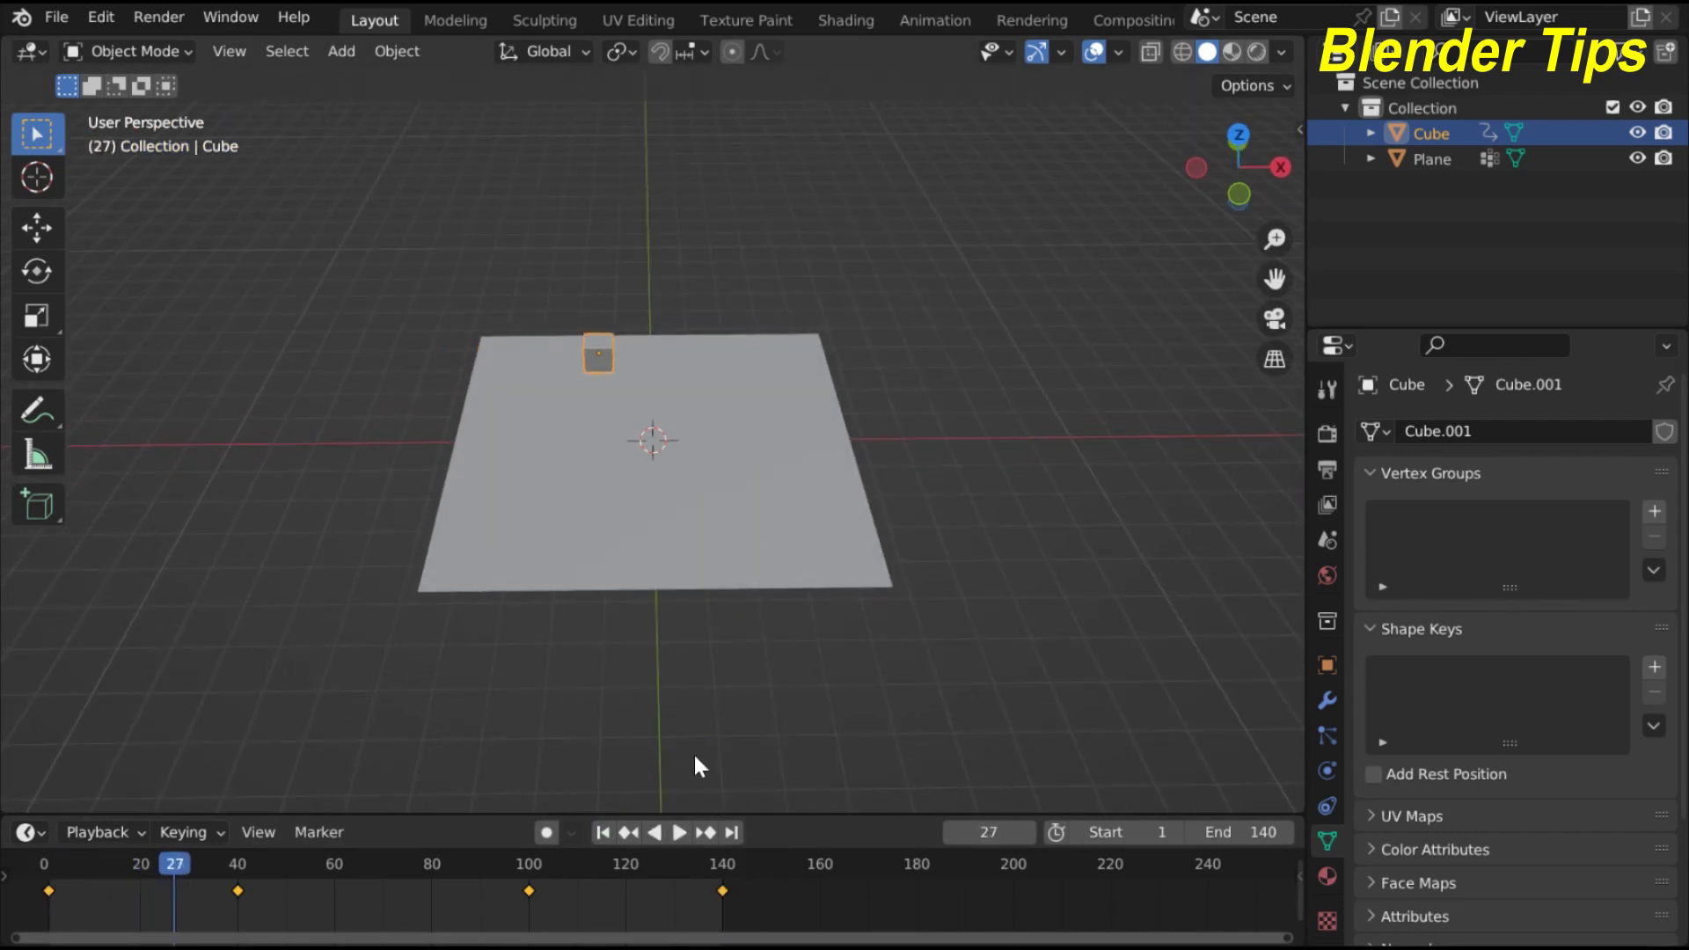
left_click(603, 832)
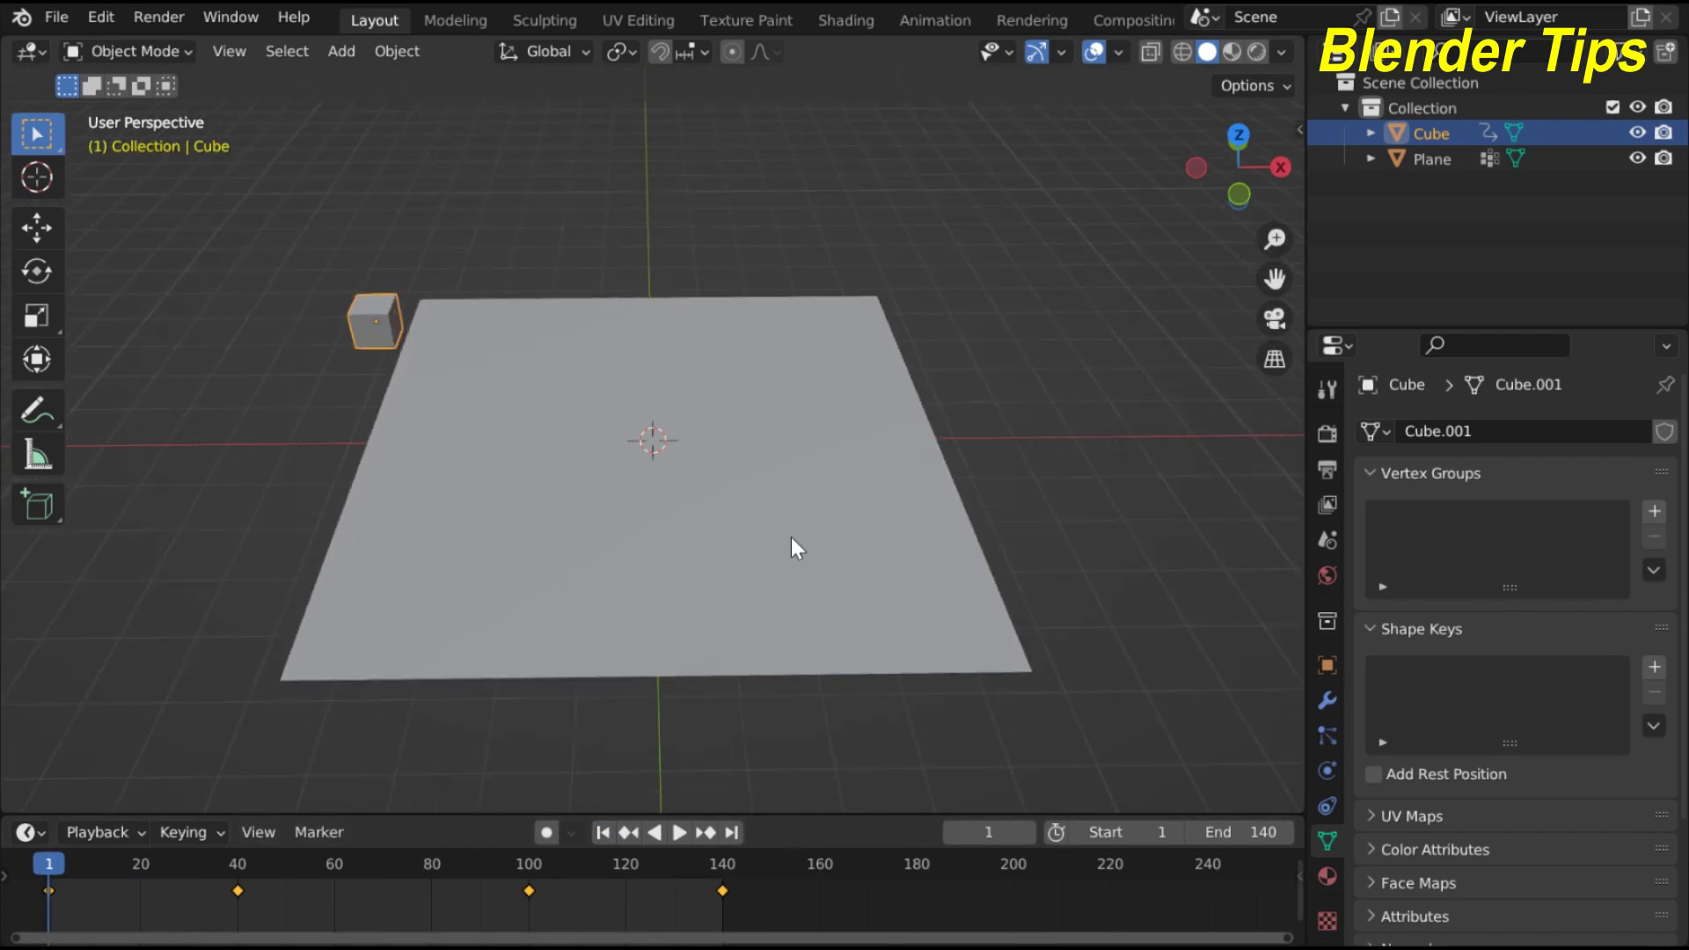
Enable Dynamic Paint physics on the plane and add a canvas to it
left_click(792, 538)
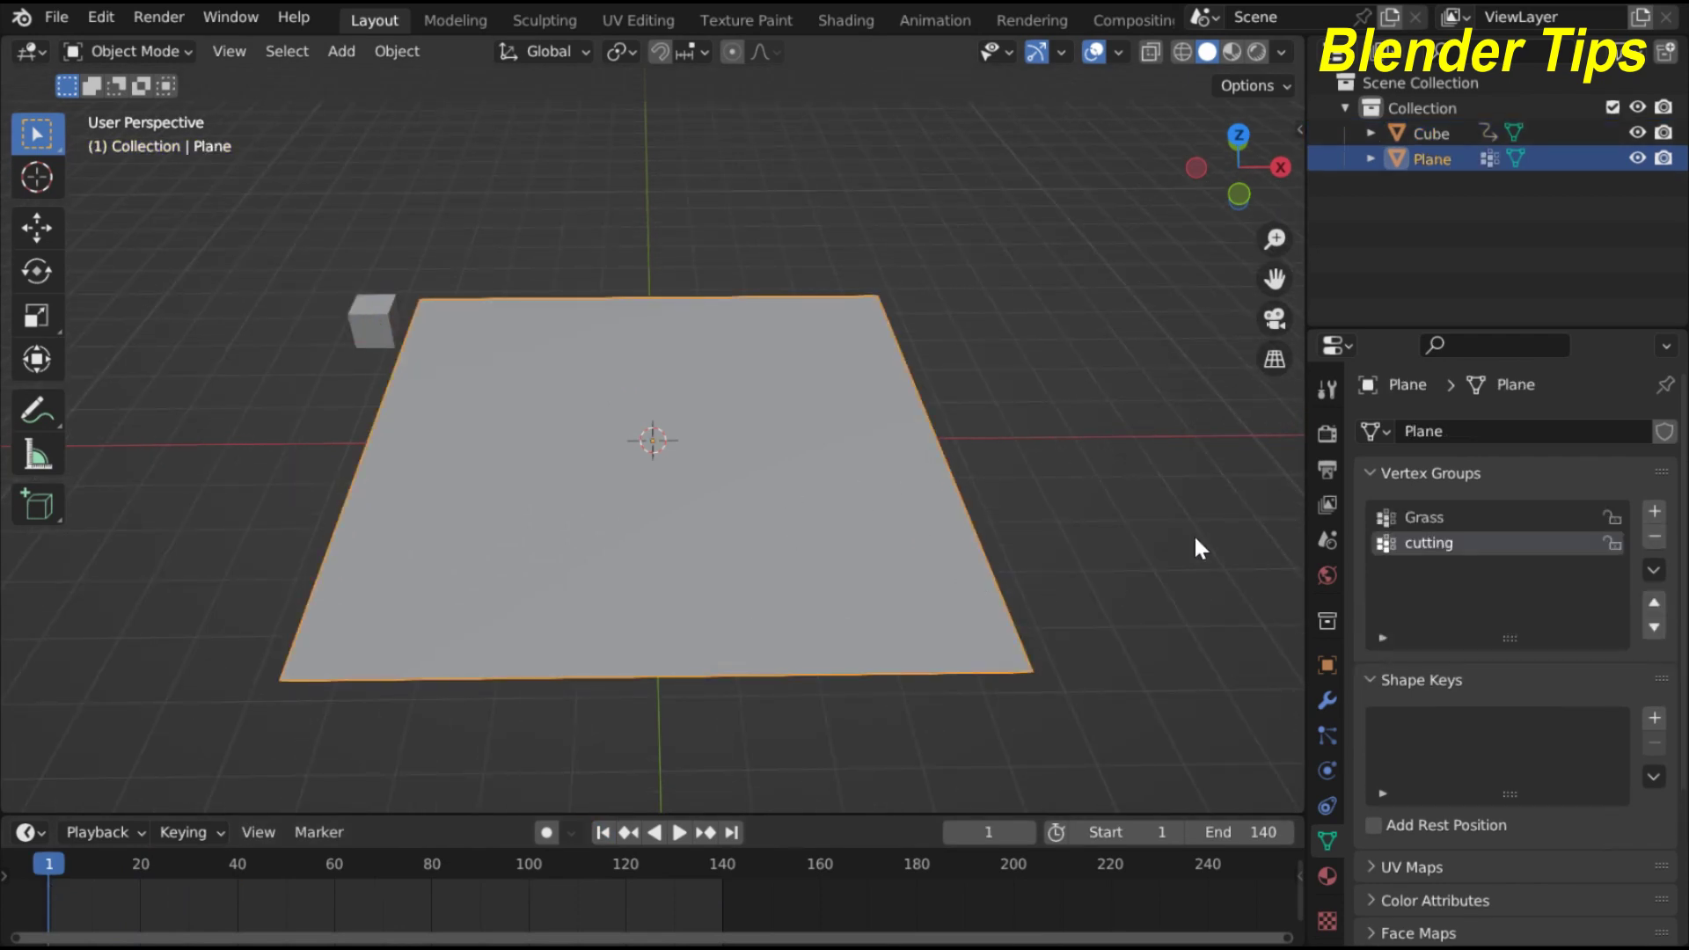
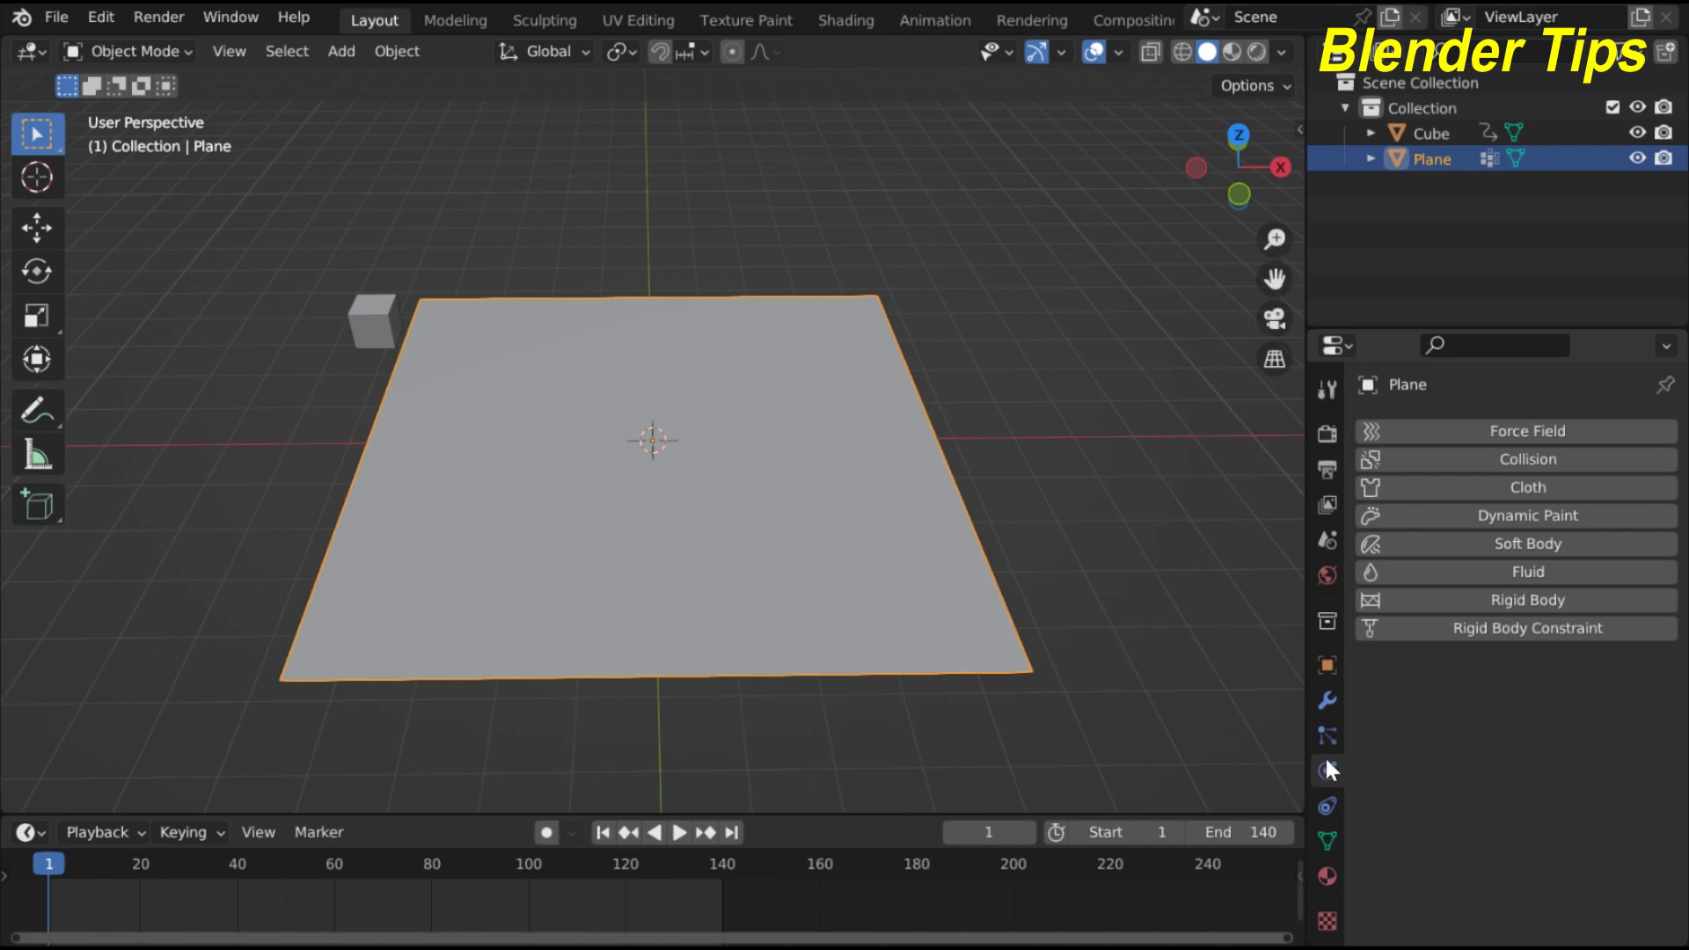
left_click_drag(1305, 725, 1218, 724)
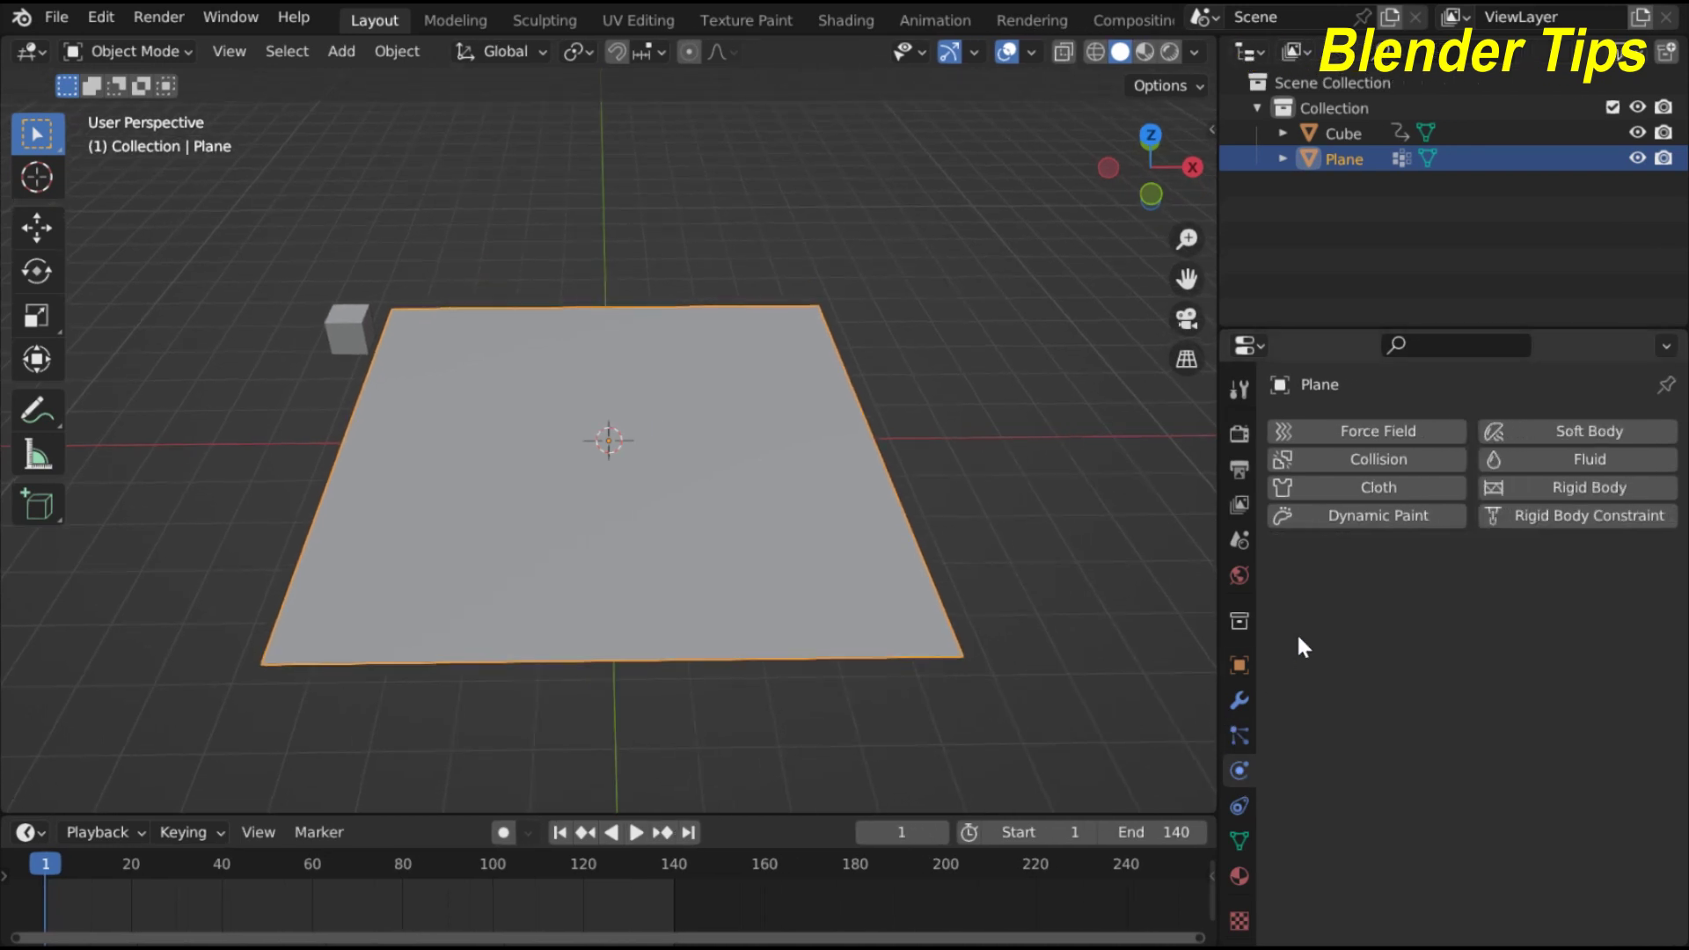
left_click(1353, 519)
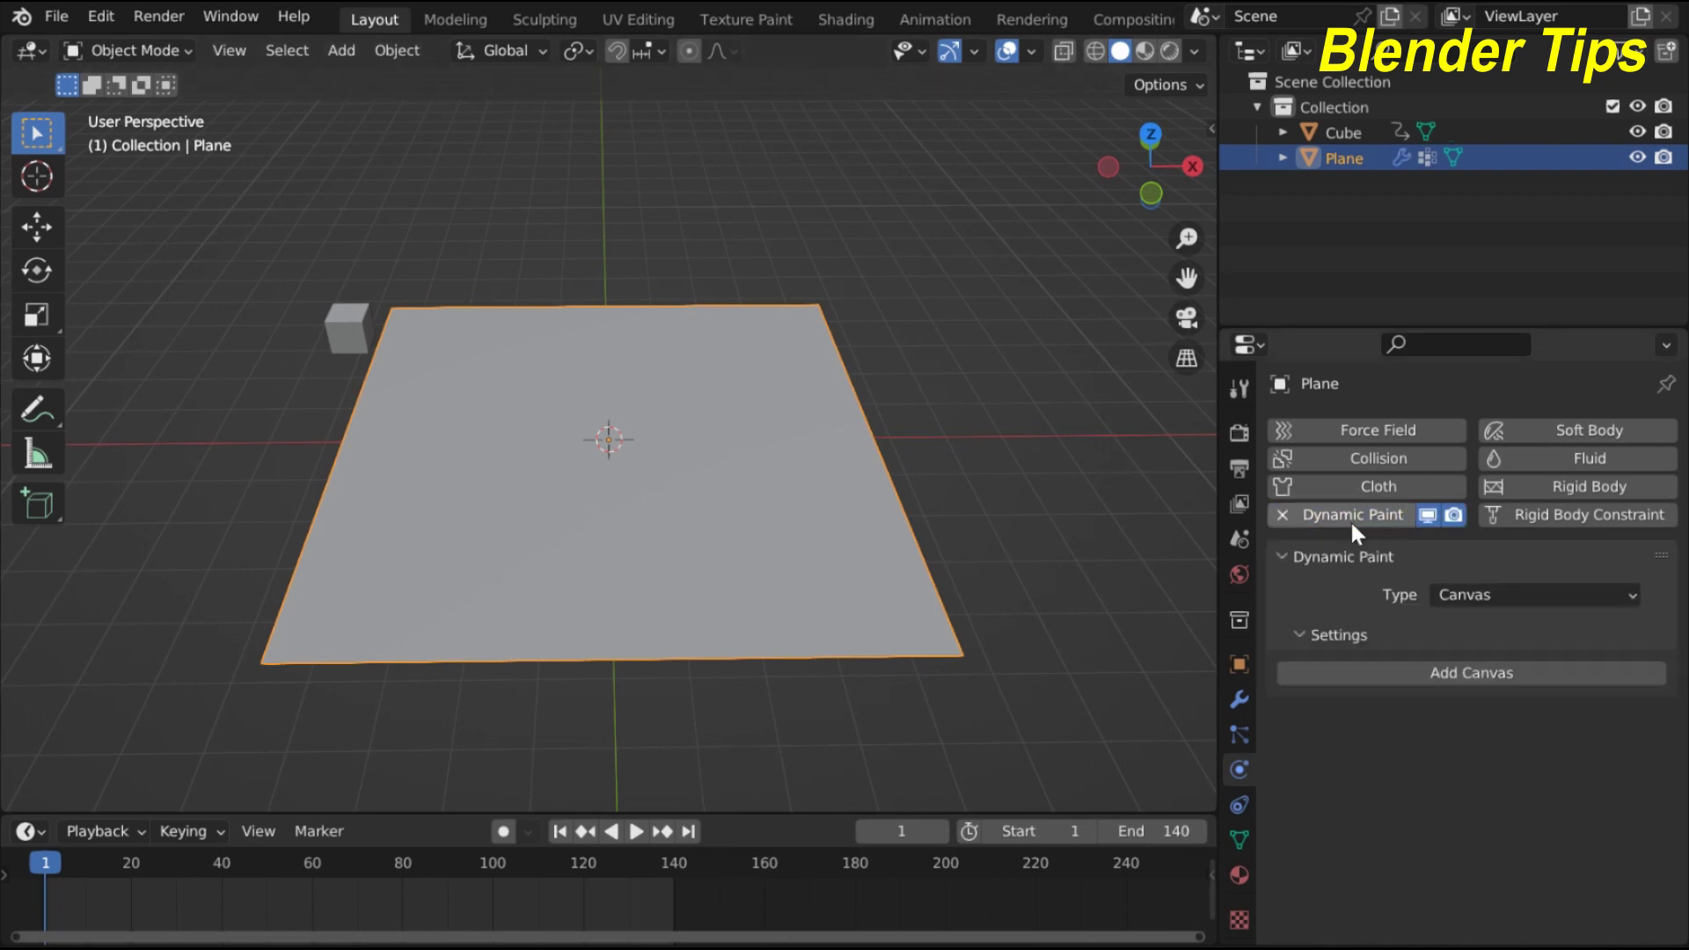
left_click(1459, 671)
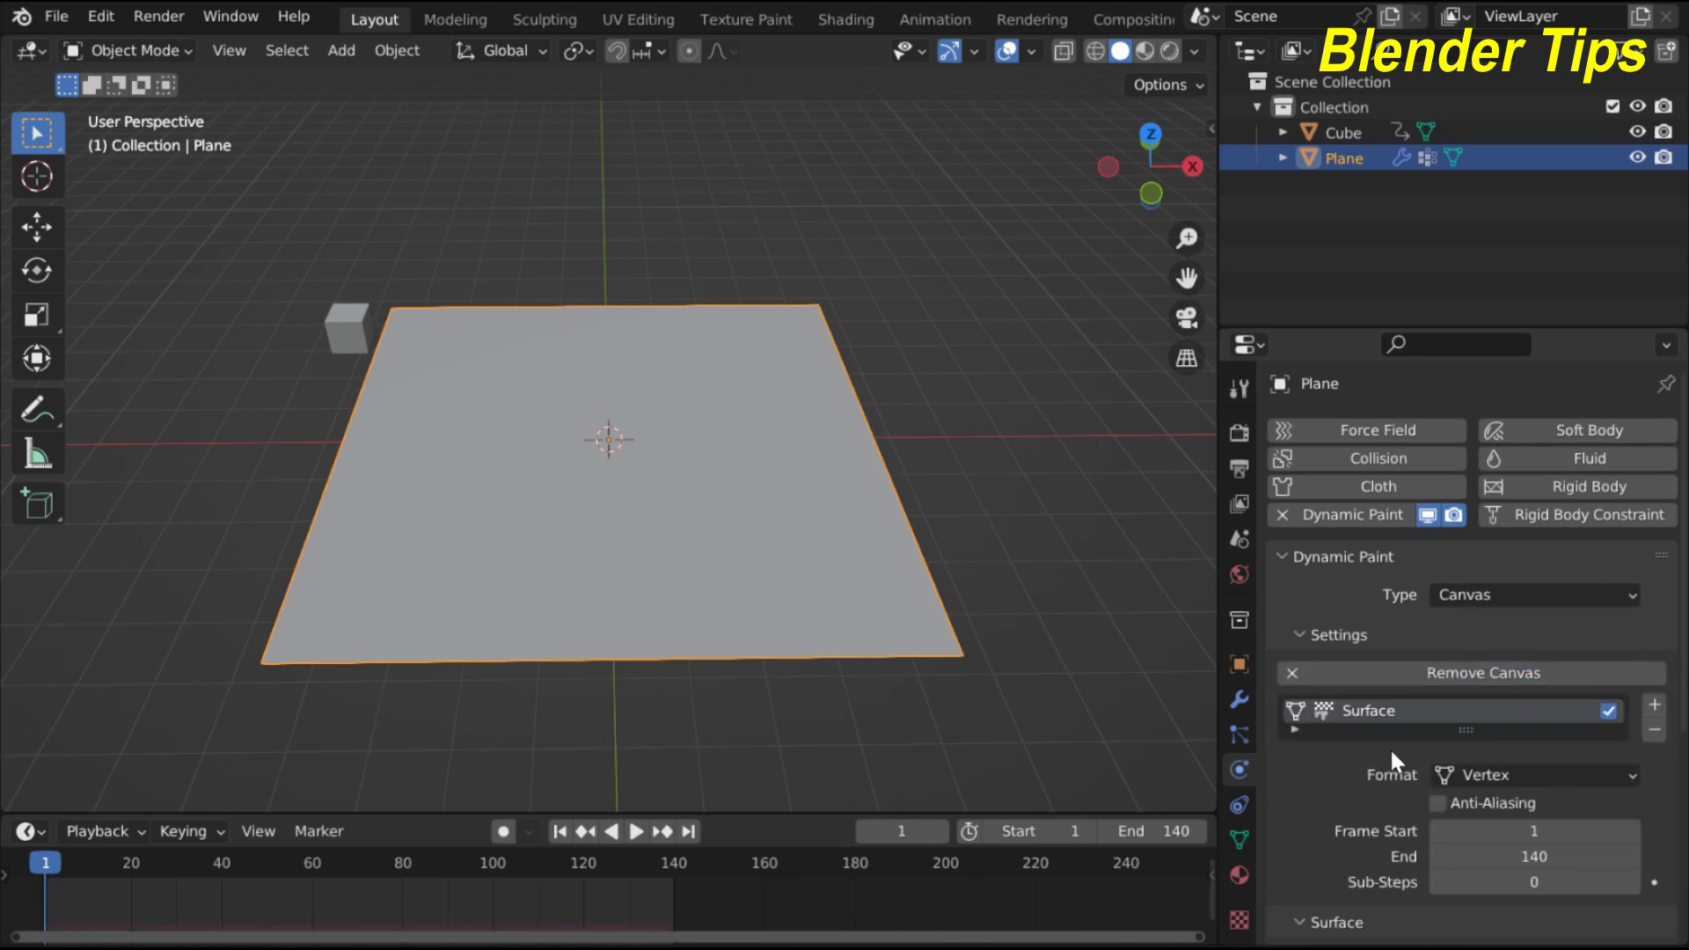
Set the surface type of the plane's Dynamic Paint canvas to Weight
scroll(1430, 702, "down", 5)
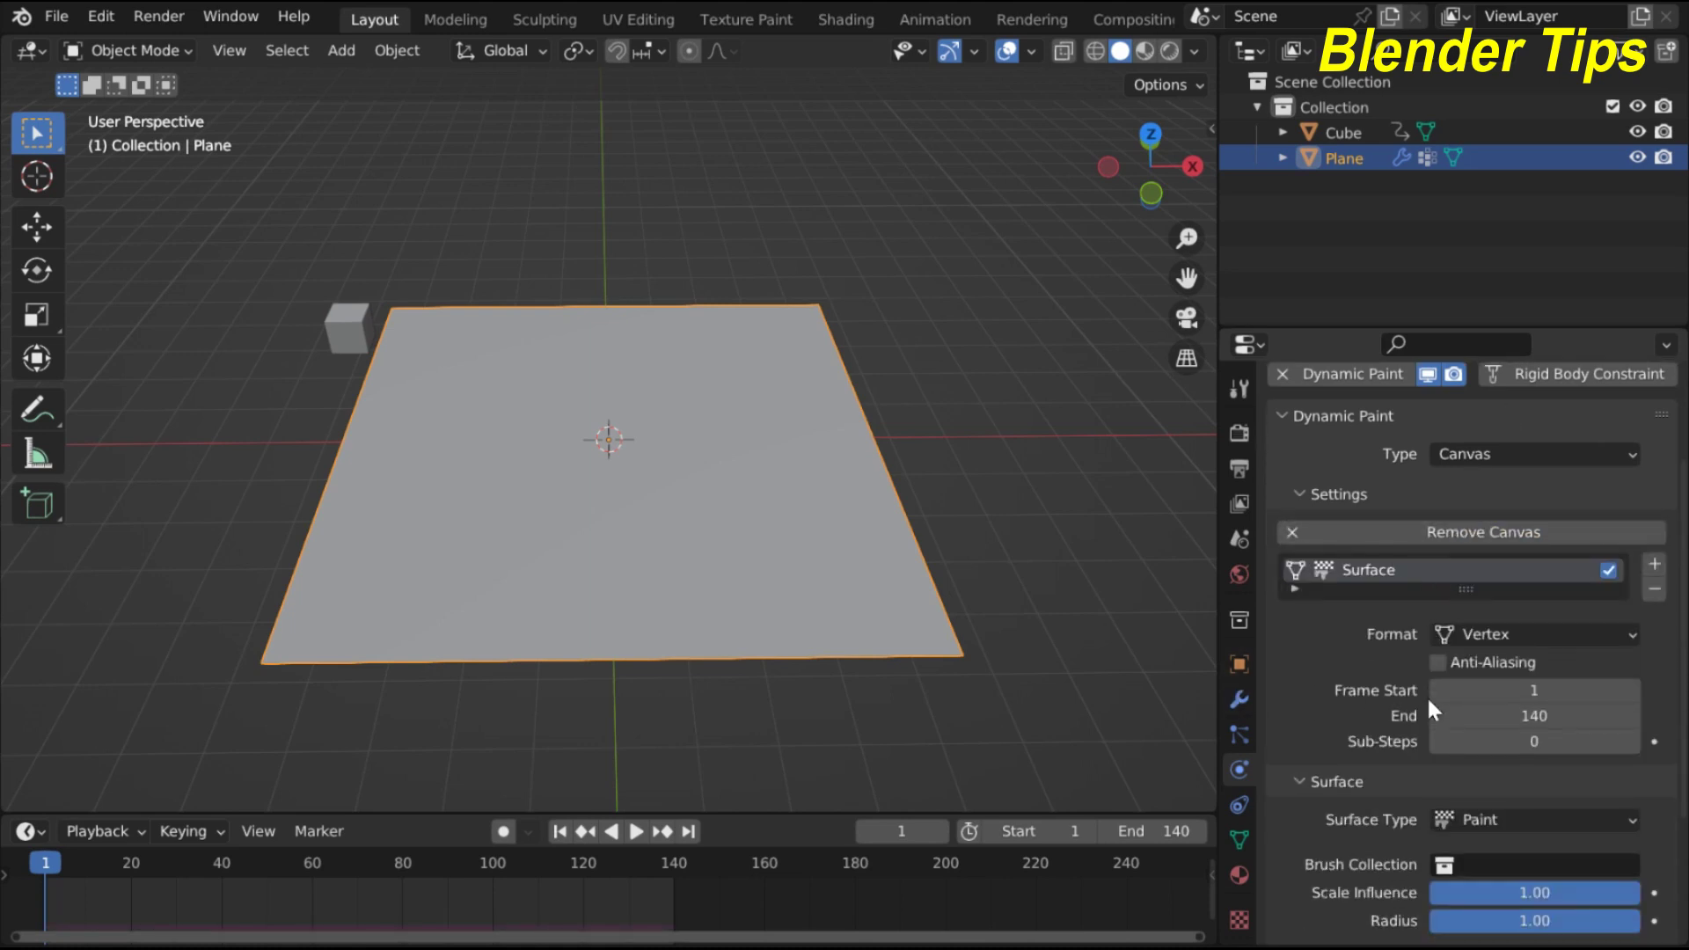
scroll(1431, 705, "down", 3)
left_click(1534, 679)
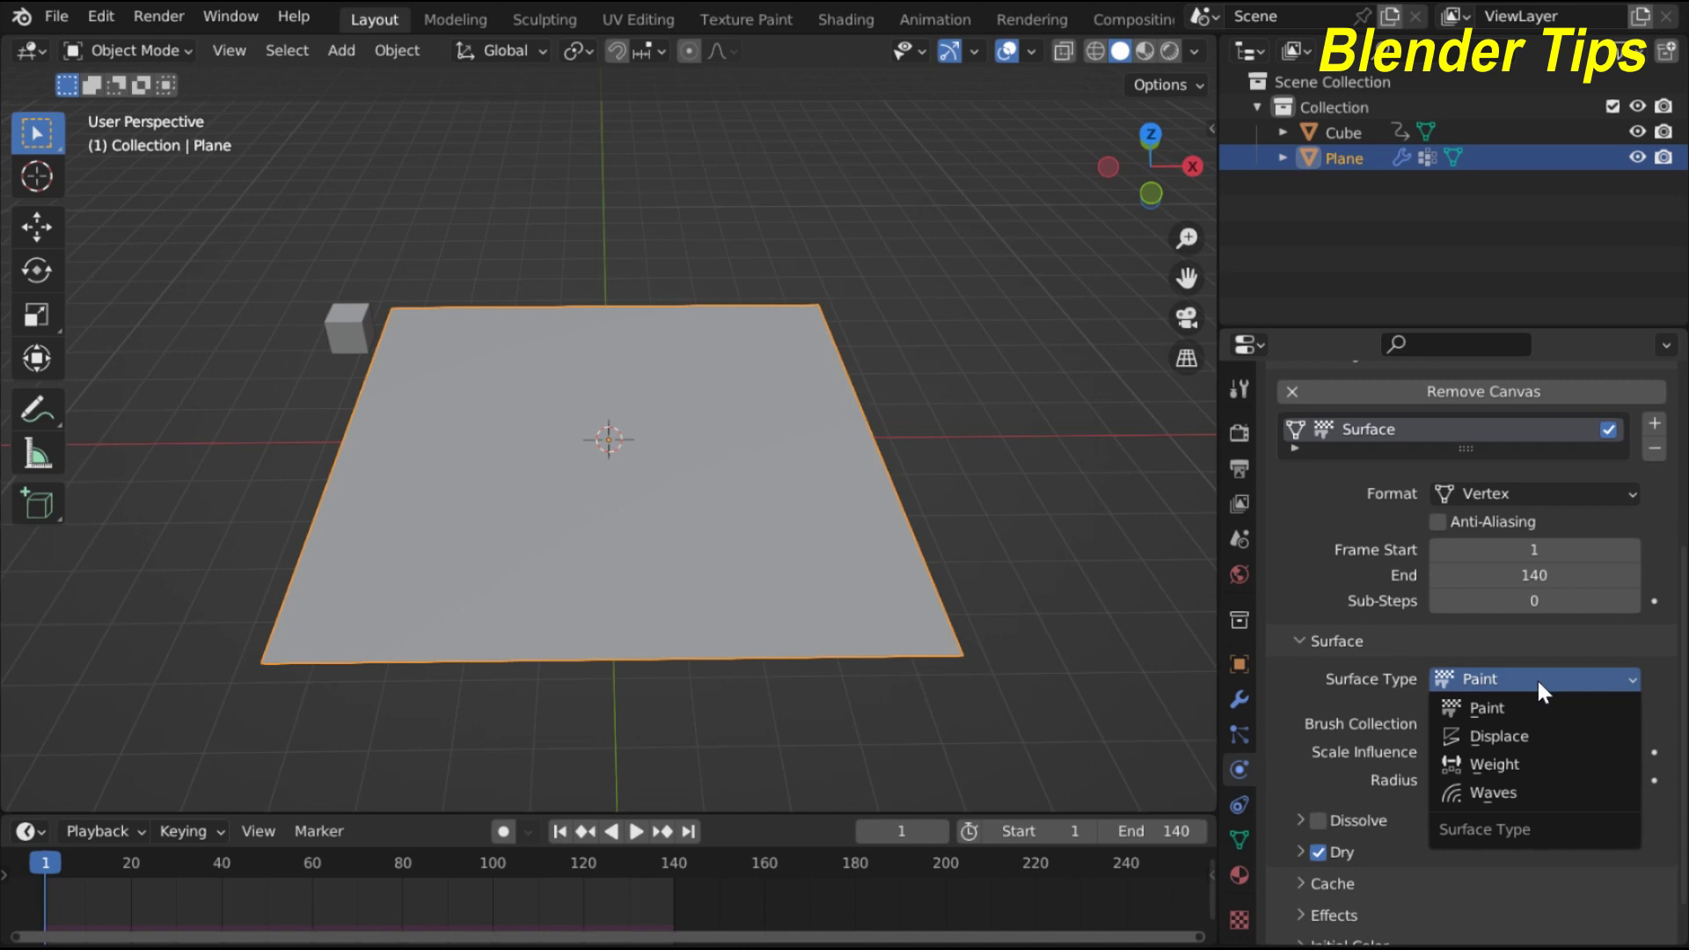
left_click(1543, 762)
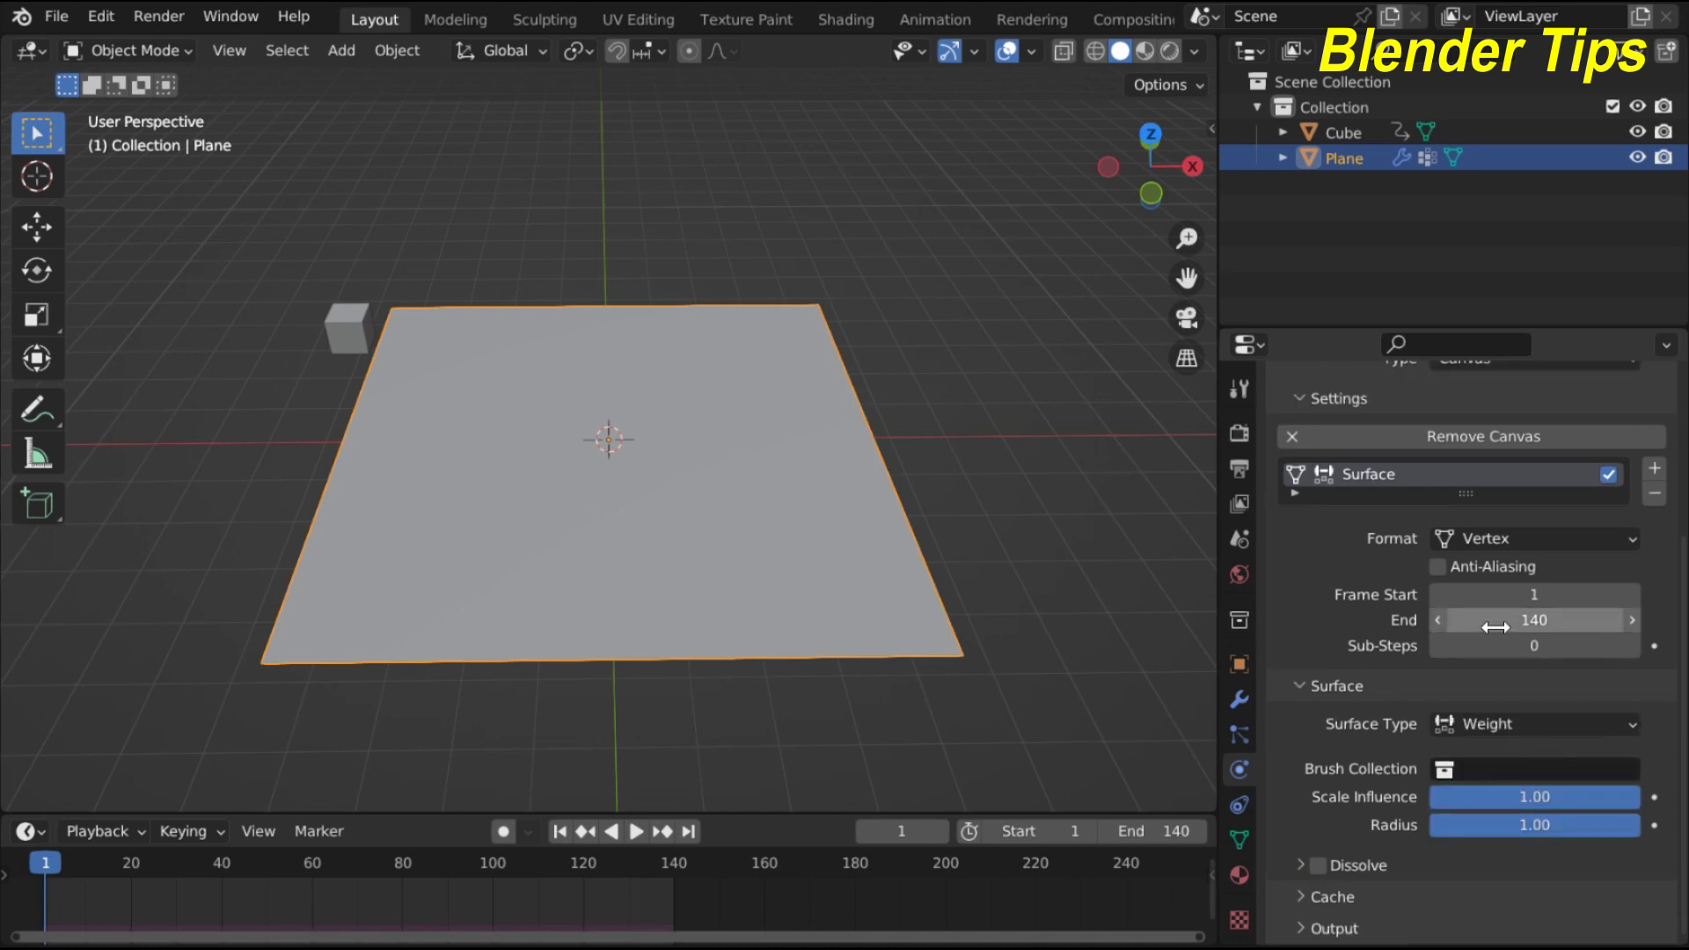
Replace the canvas's output vertex group with the cutting group in the plane's Dynamic Paint settings
left_click(1313, 928)
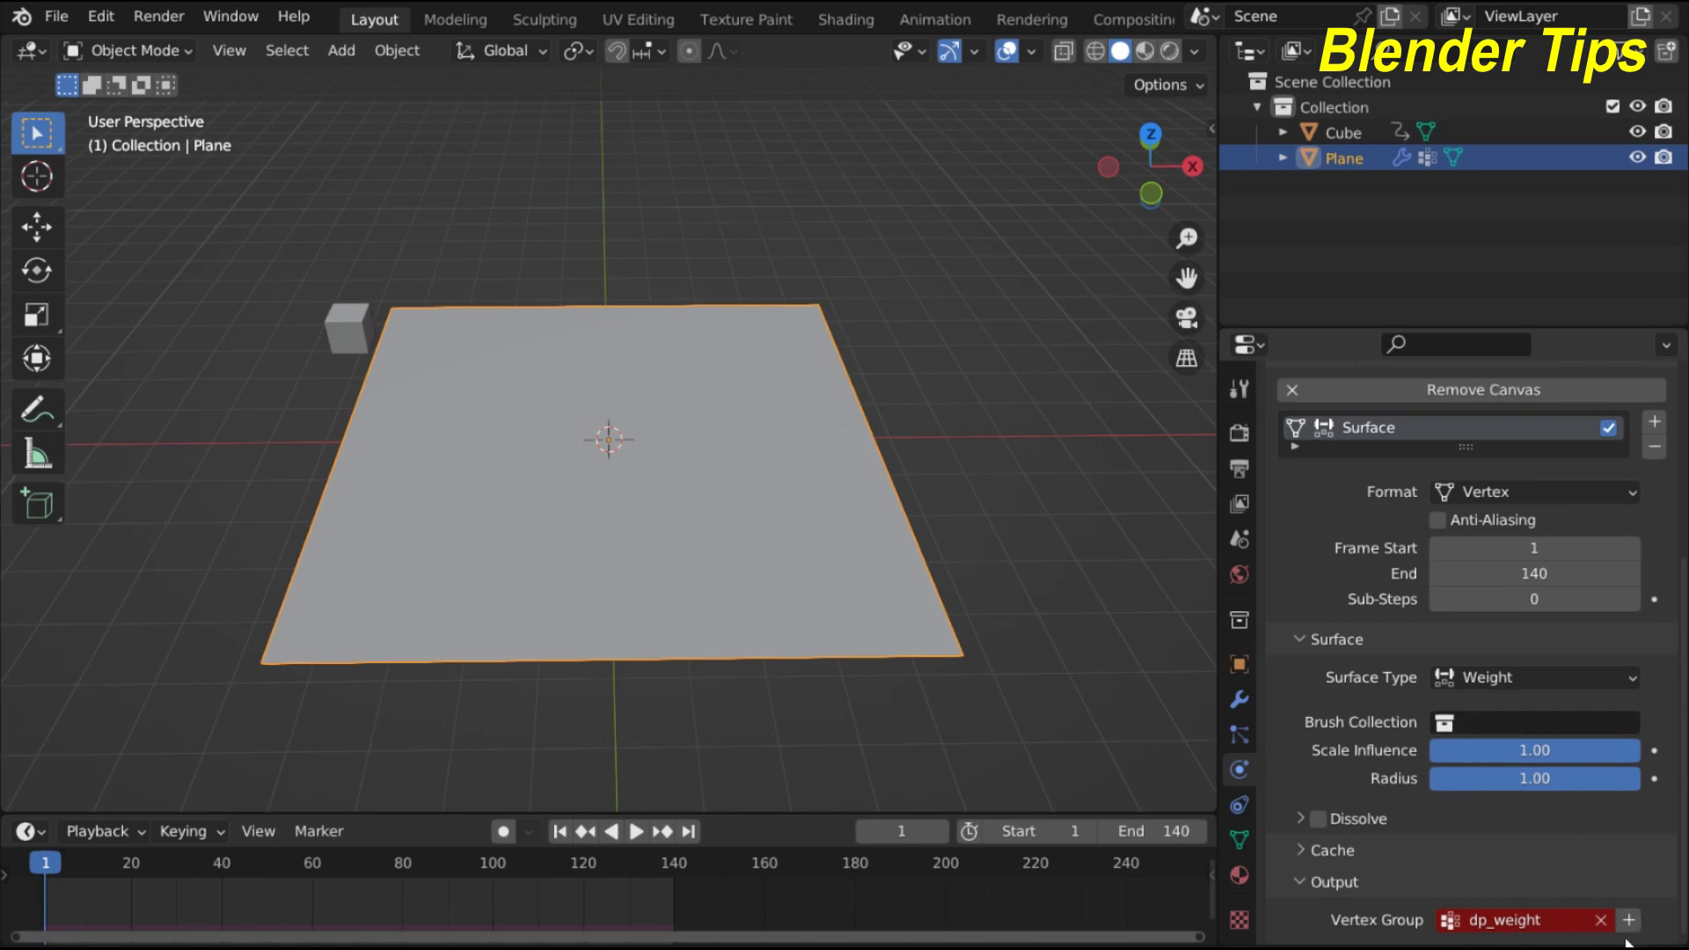
left_click(1600, 921)
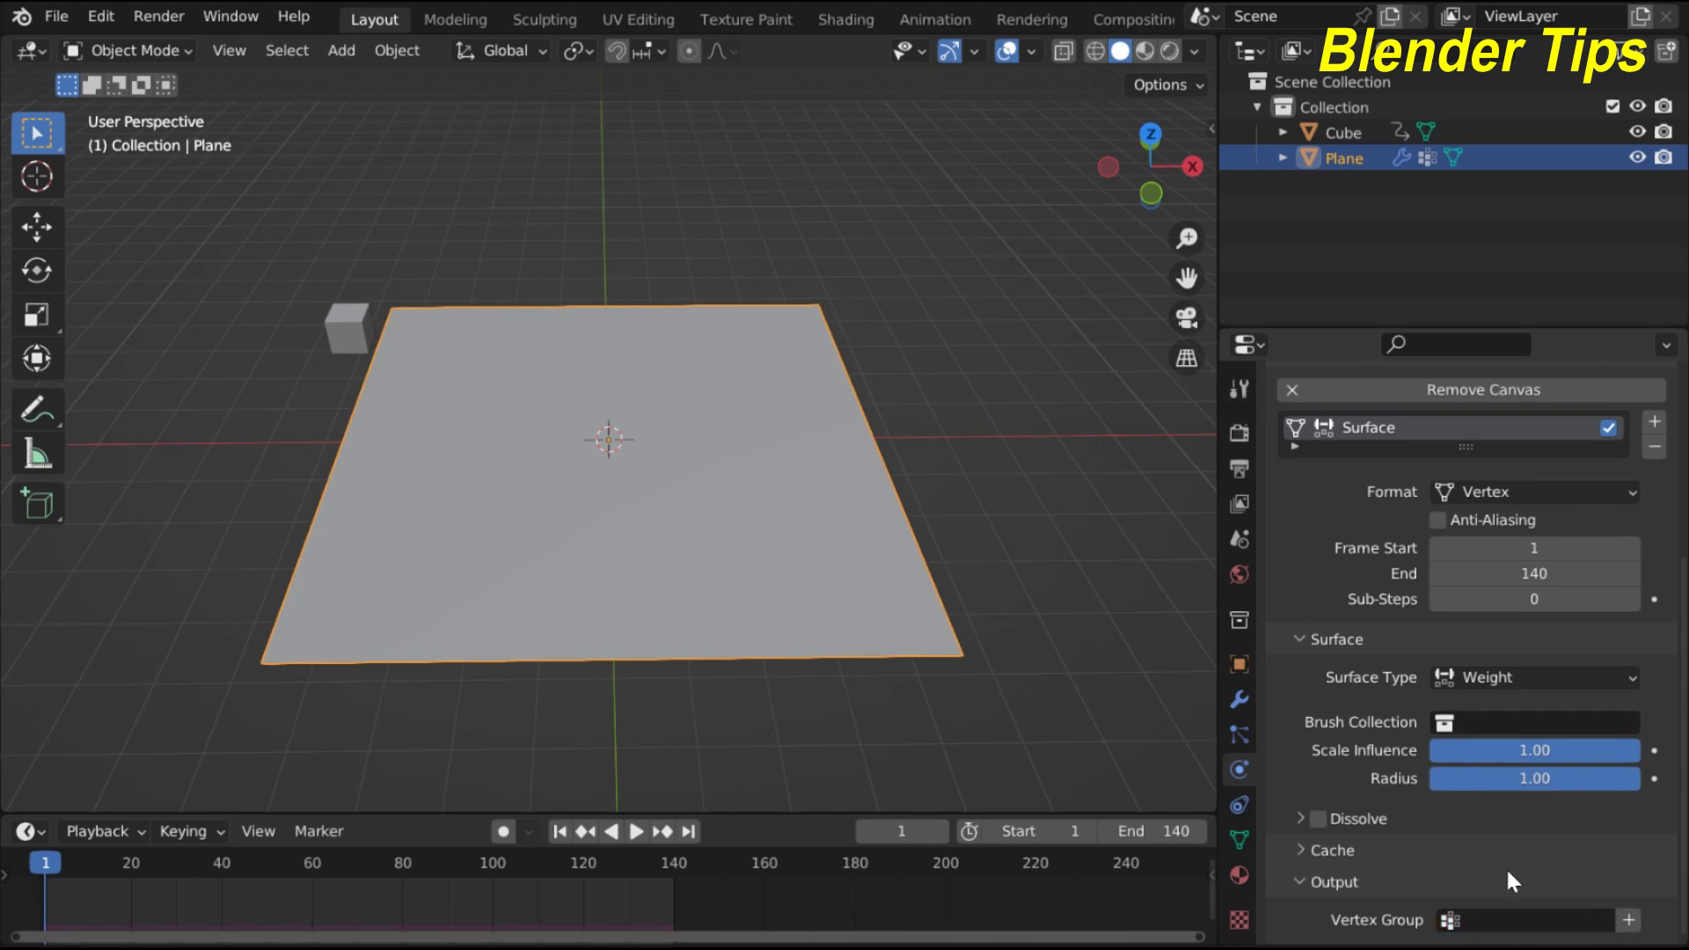
left_click(1524, 924)
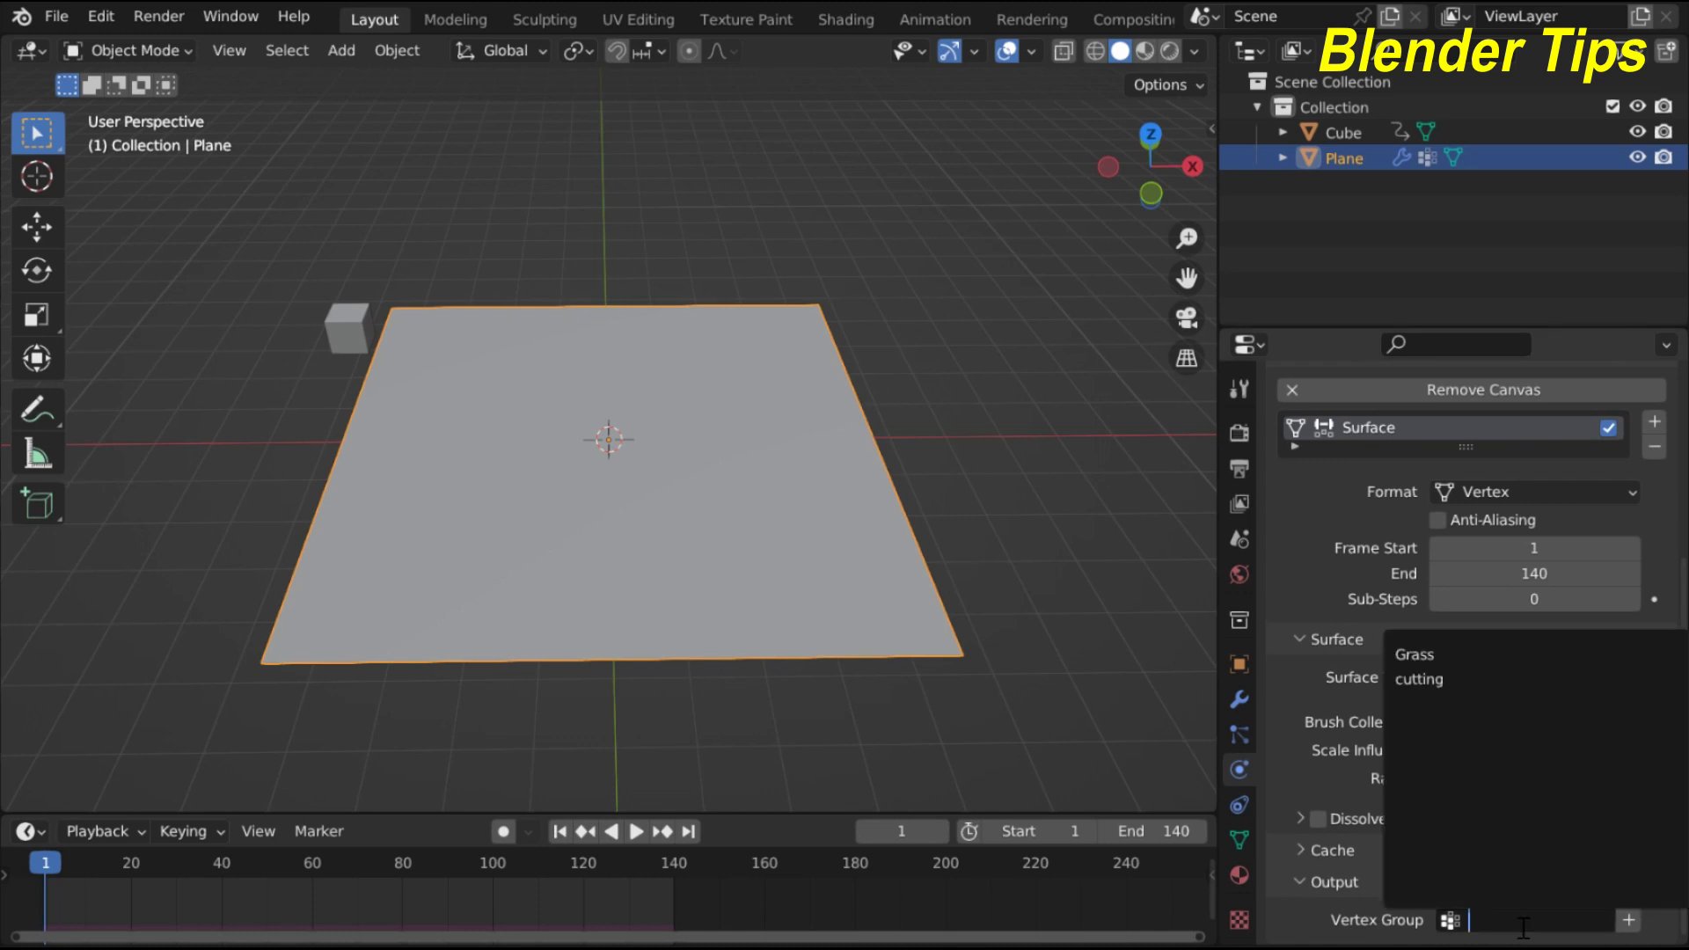
left_click(1490, 679)
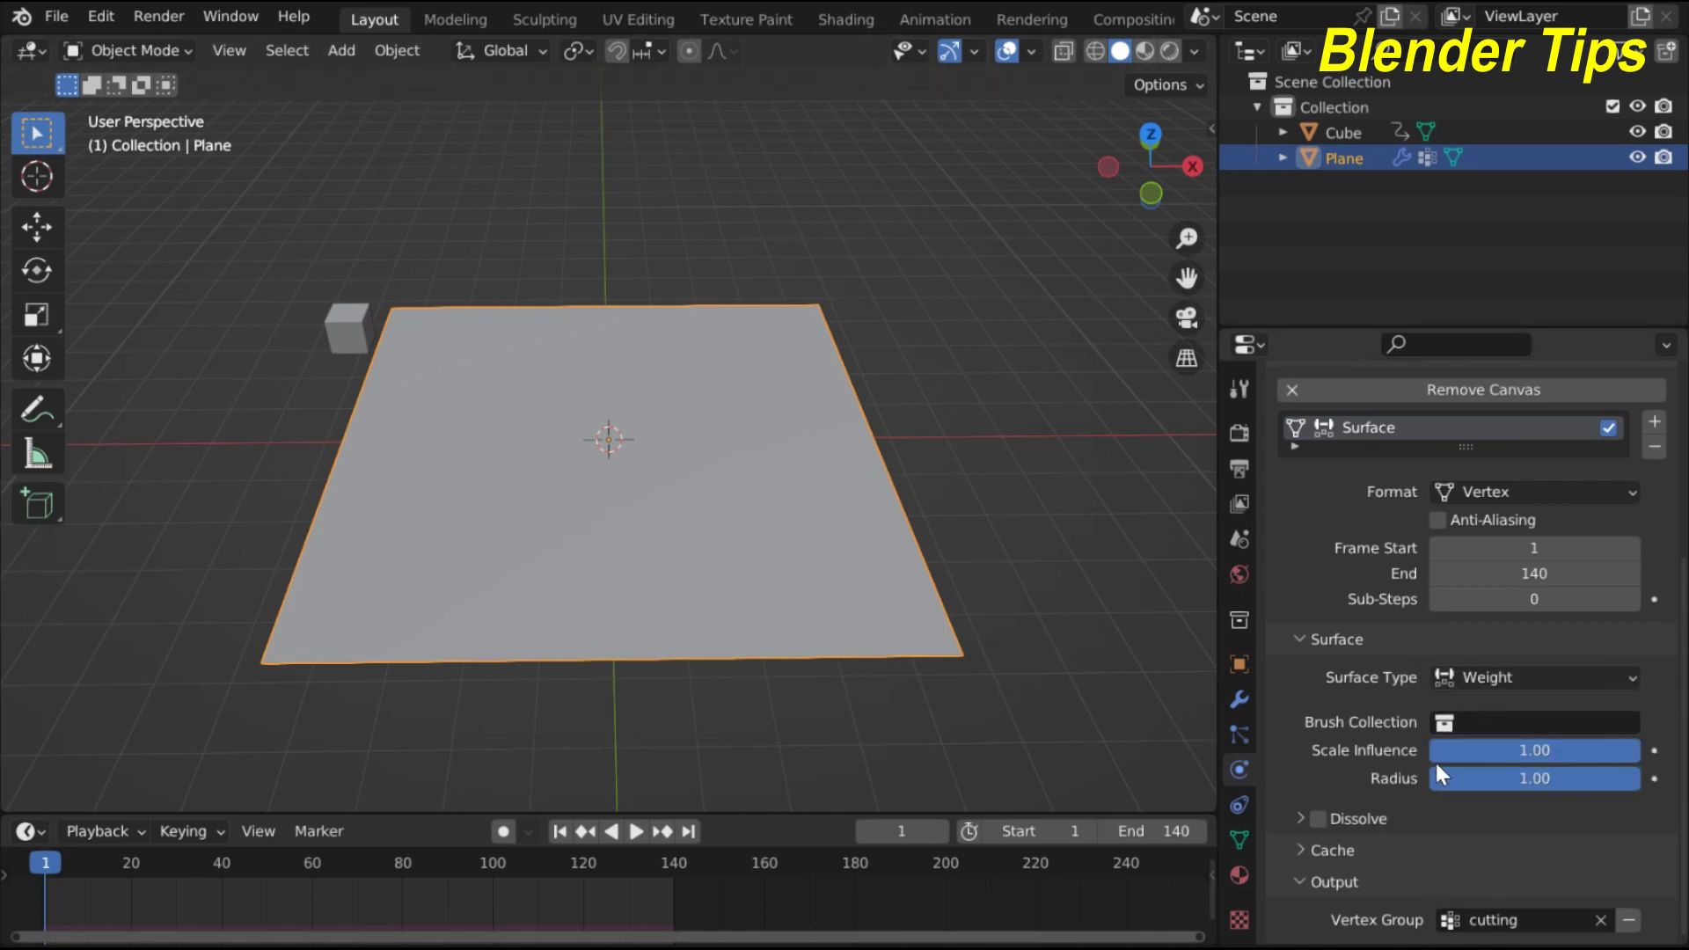
scroll(1436, 758, "up", 3)
scroll(1420, 691, "up", 5)
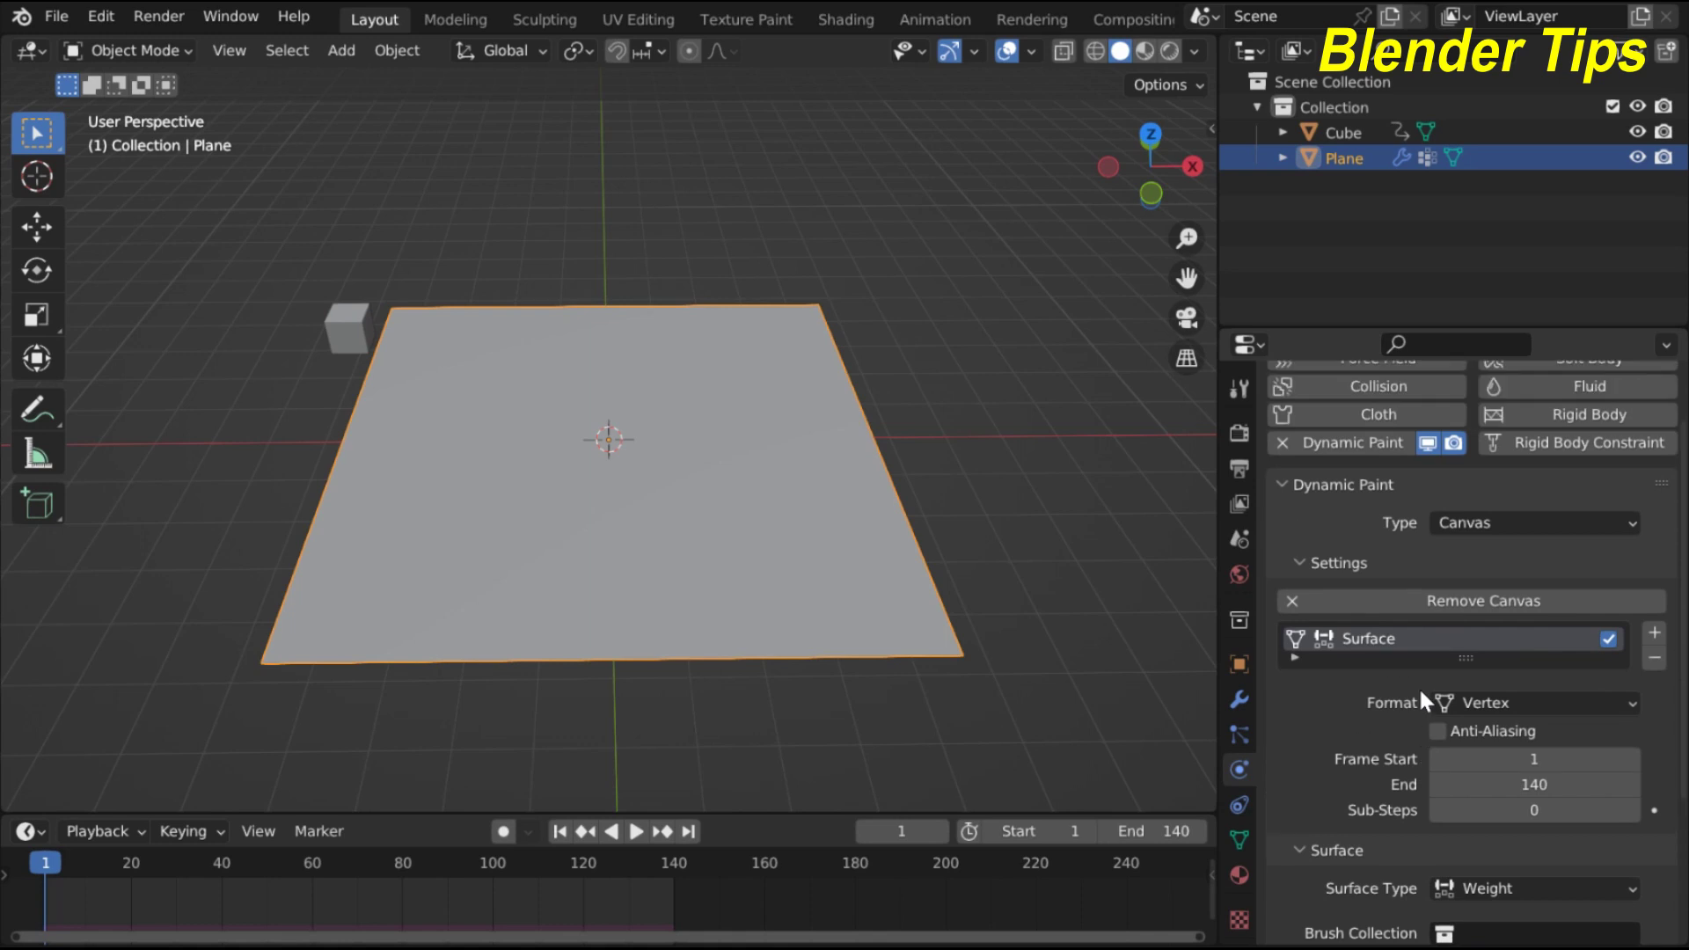
Enable Dynamic Paint physics on the cube, set its type to Brush and add the brush
left_click(350, 340)
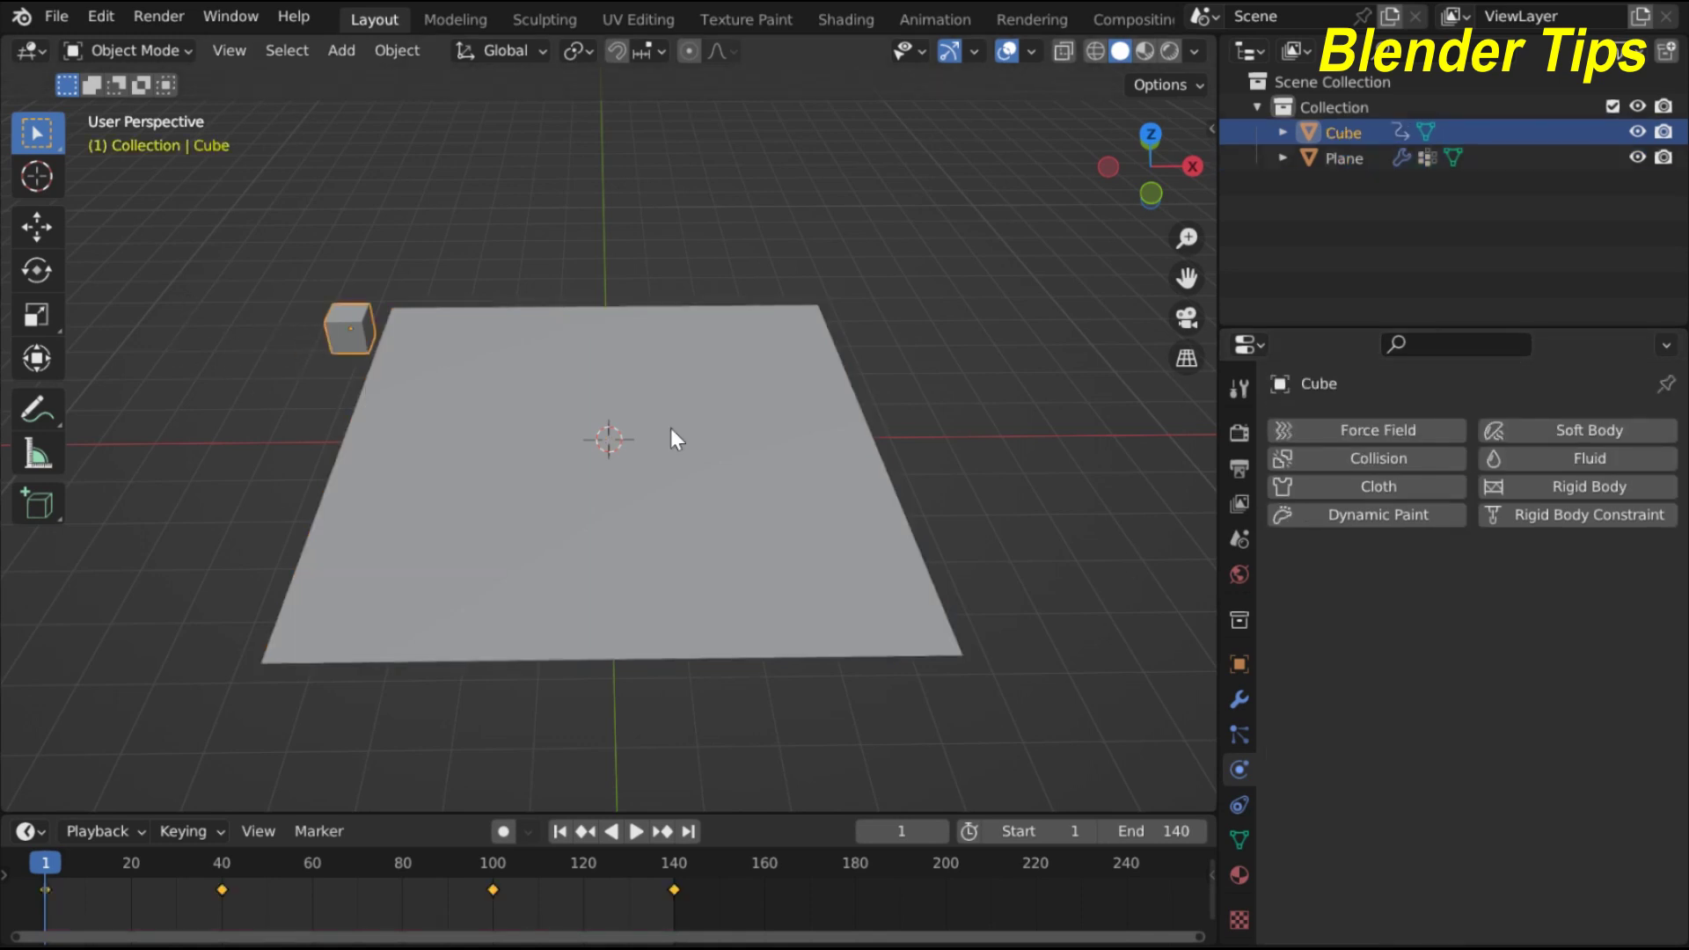
left_click(1330, 513)
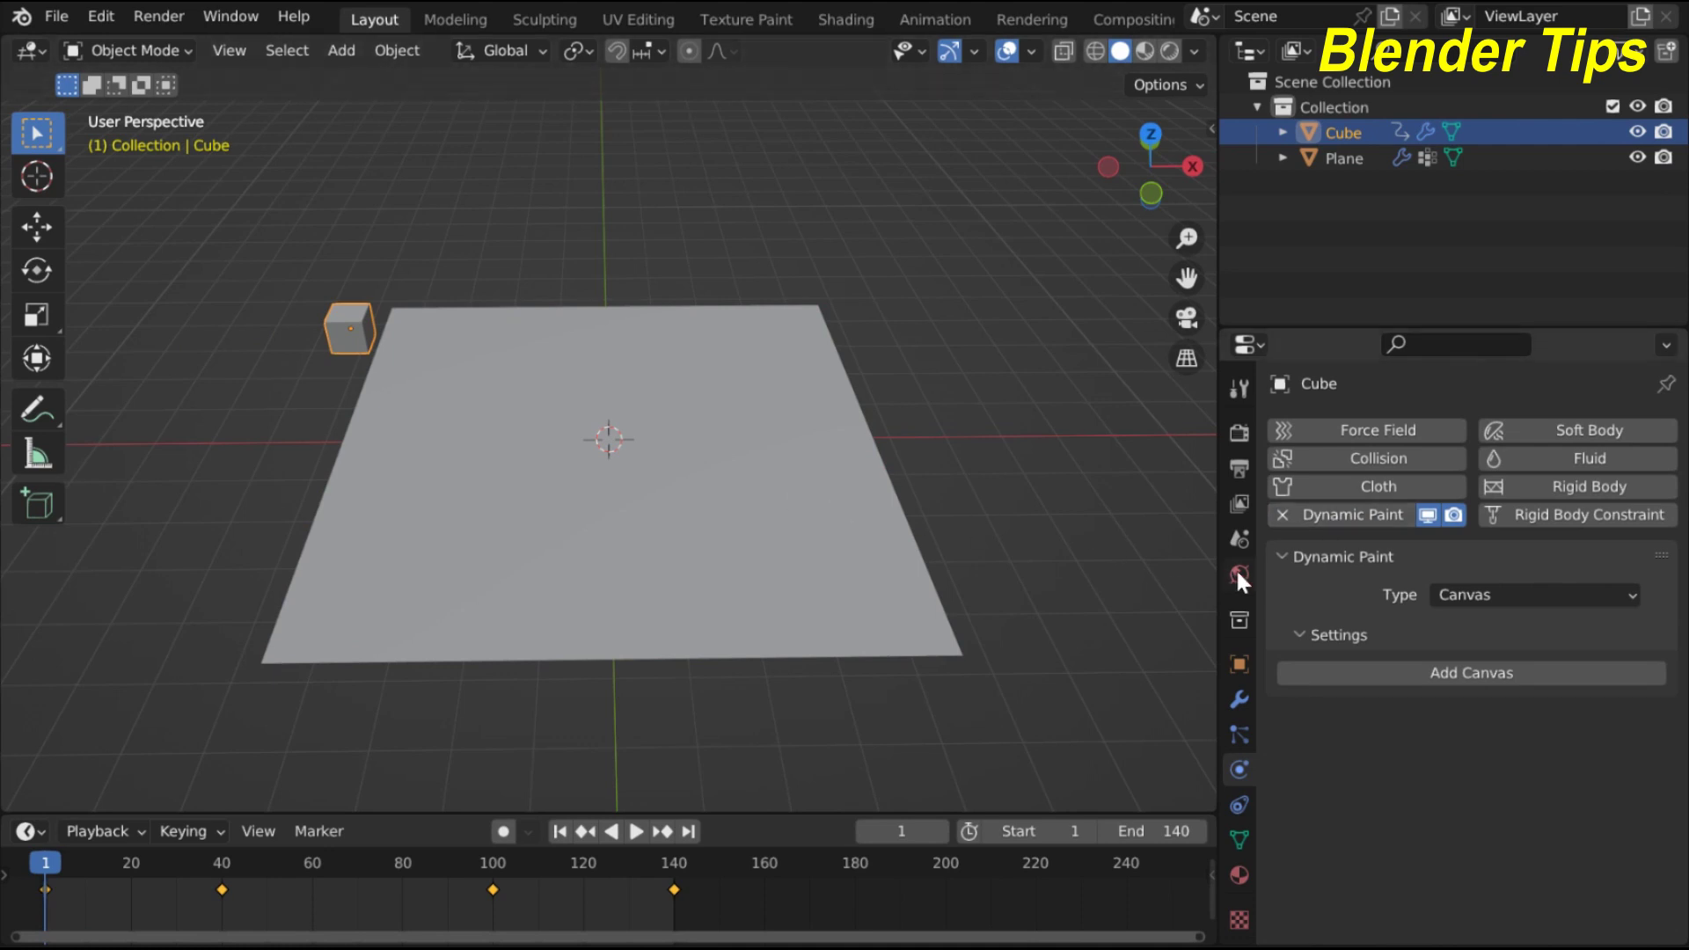
left_click(1480, 595)
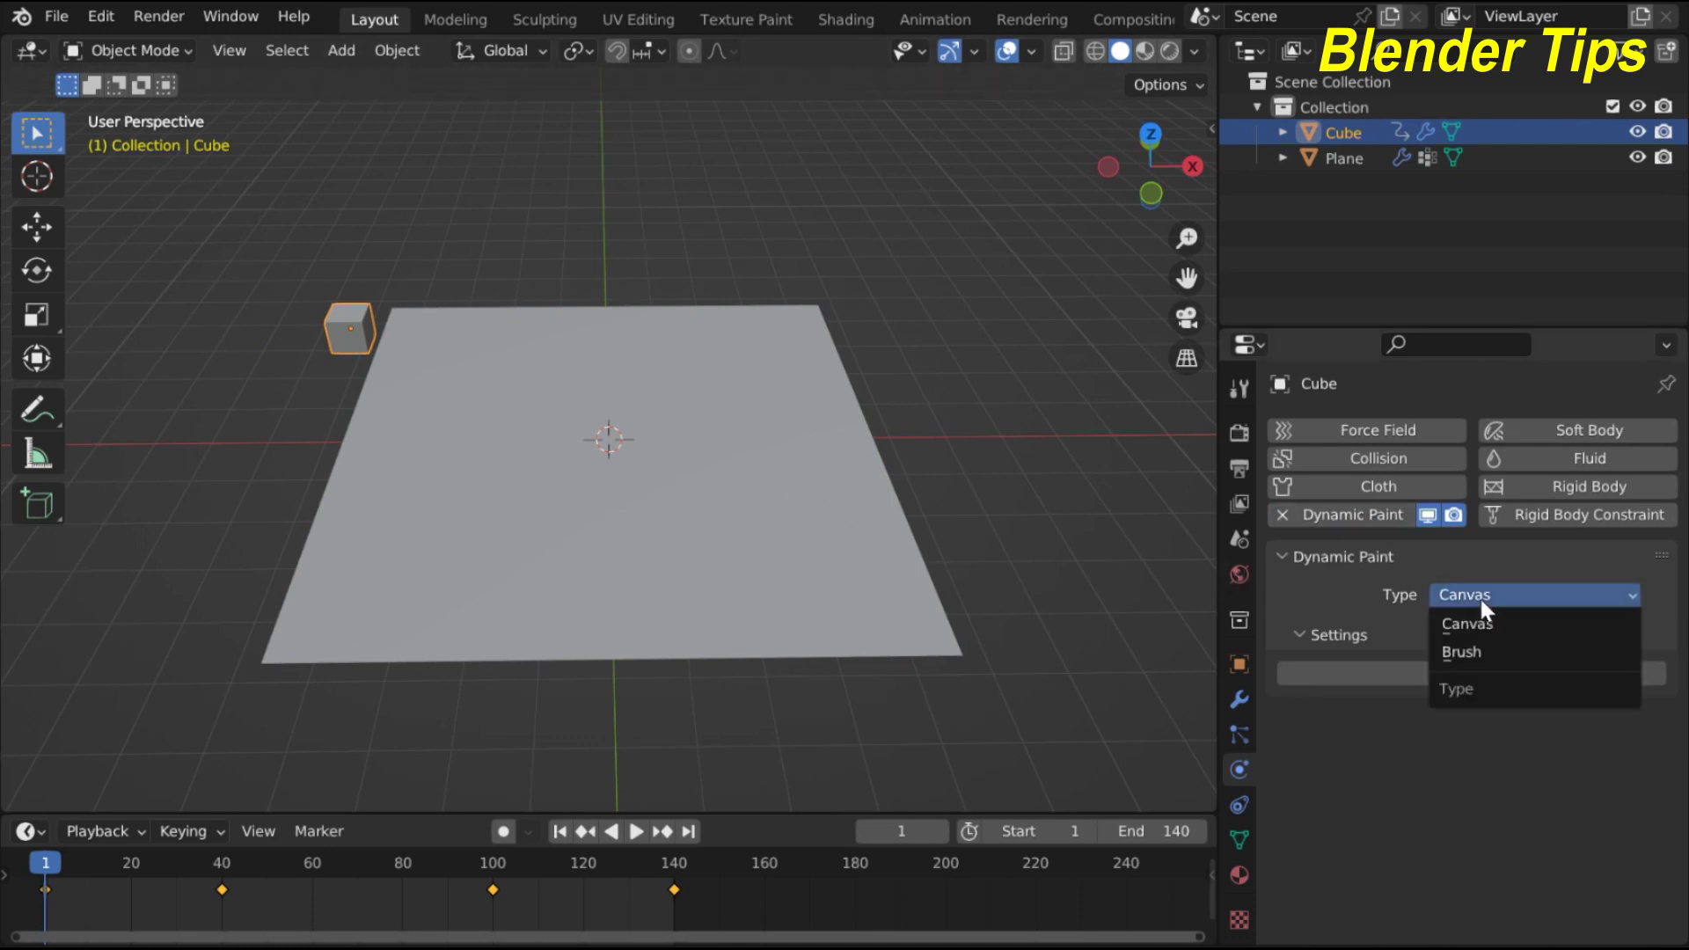
left_click(1478, 651)
left_click(1443, 672)
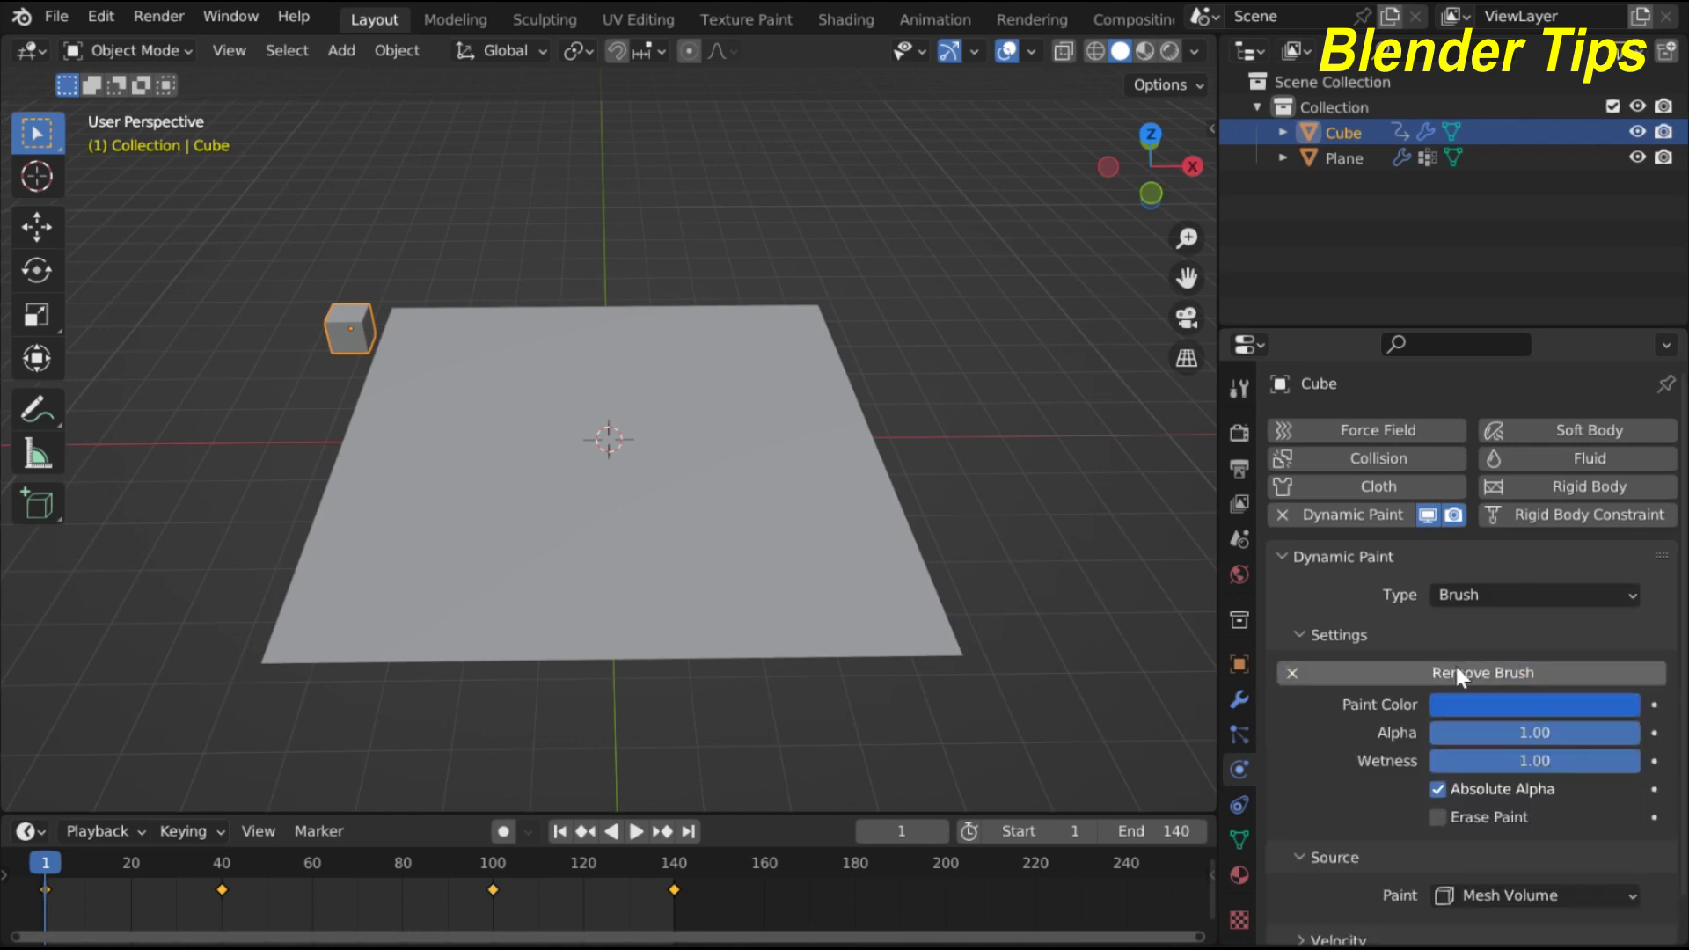
Set the paint source of the cube's Dynamic Paint brush to Mesh Volume + Proximity
scroll(1481, 704, "down", 2)
left_click(1533, 847)
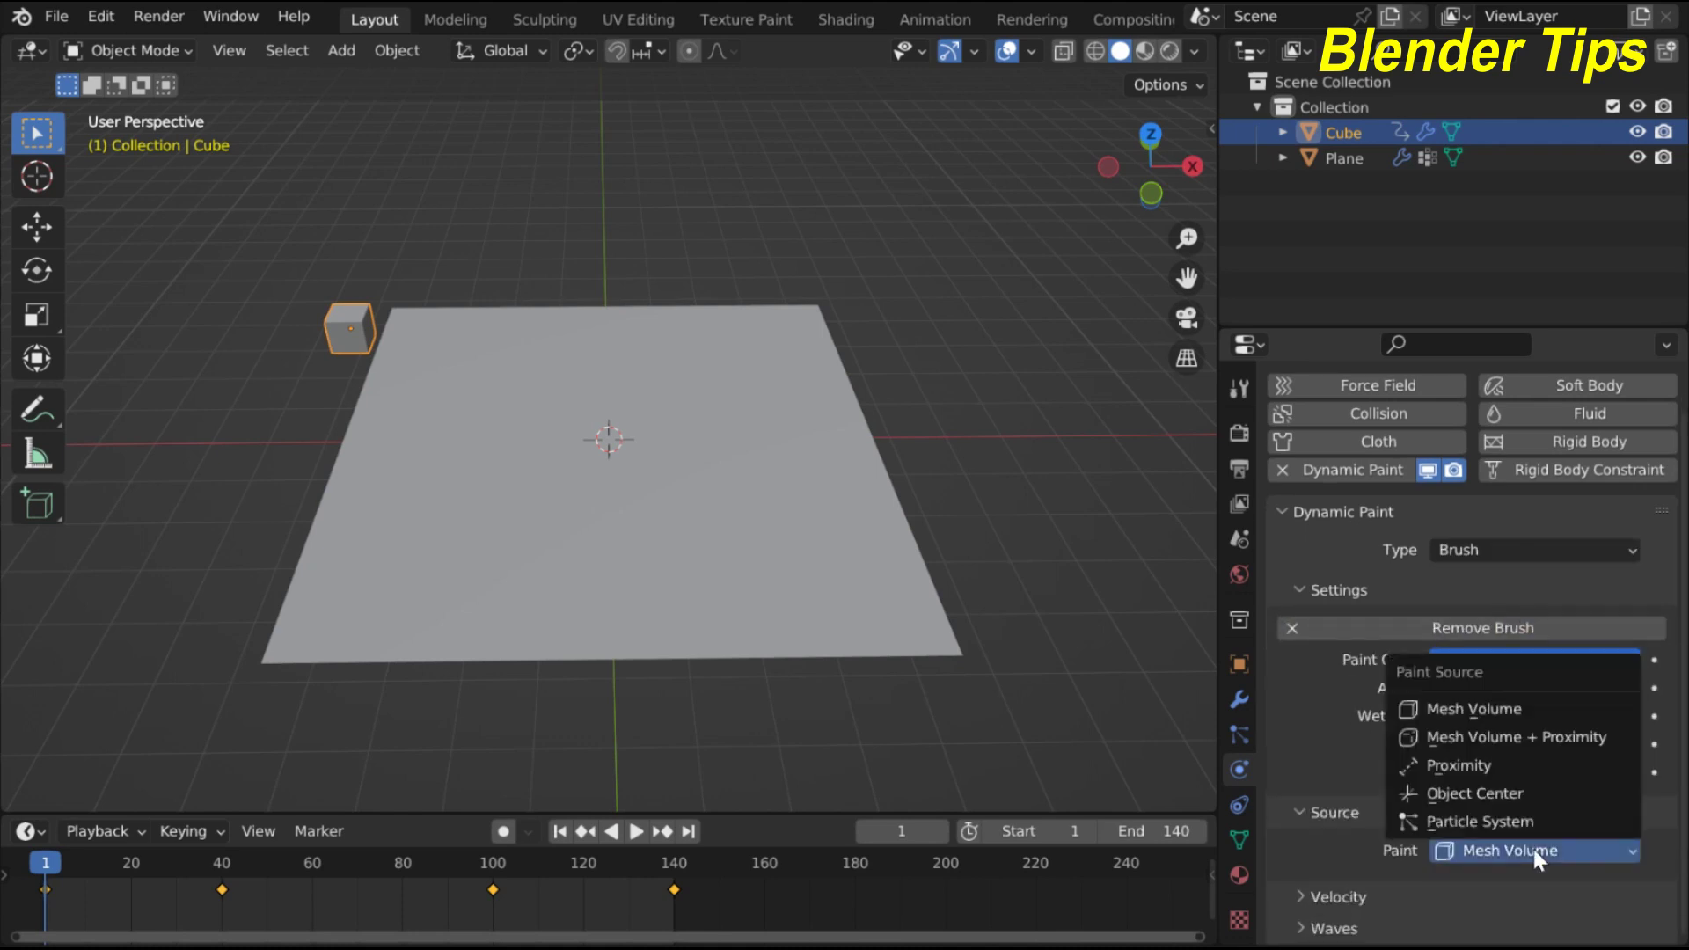
left_click(1519, 737)
Set the cube brush's falloff to Color Ramp and move the ramp's end stop to position 0.124
scroll(1457, 752, "down", 5)
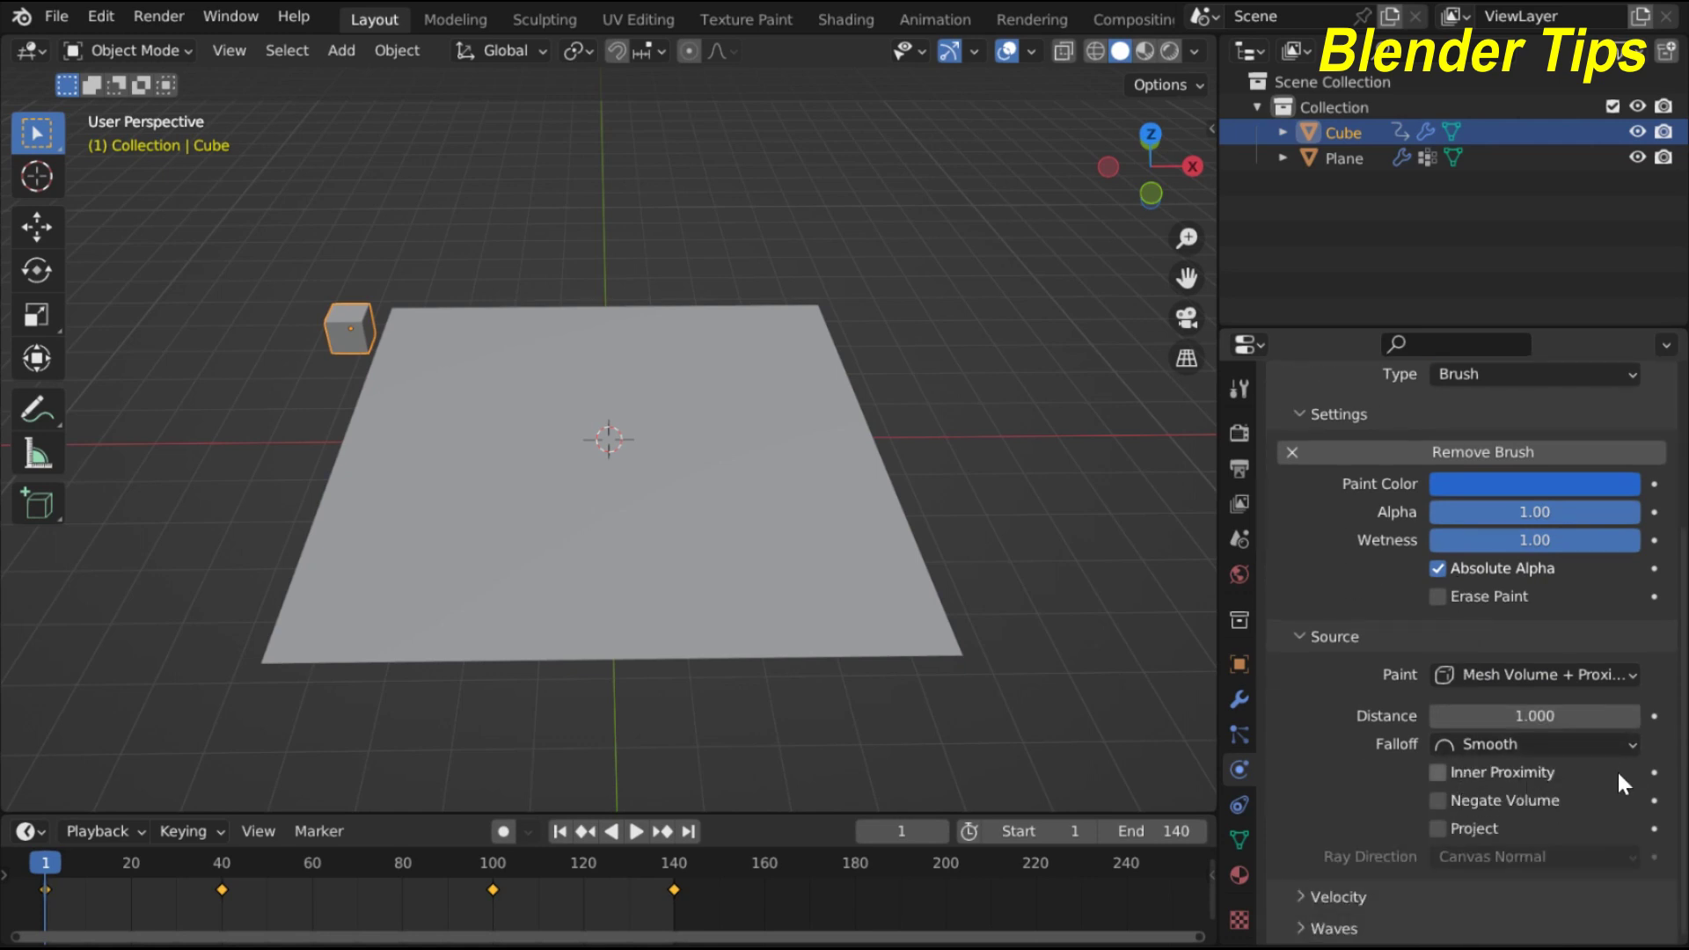
left_click(1597, 746)
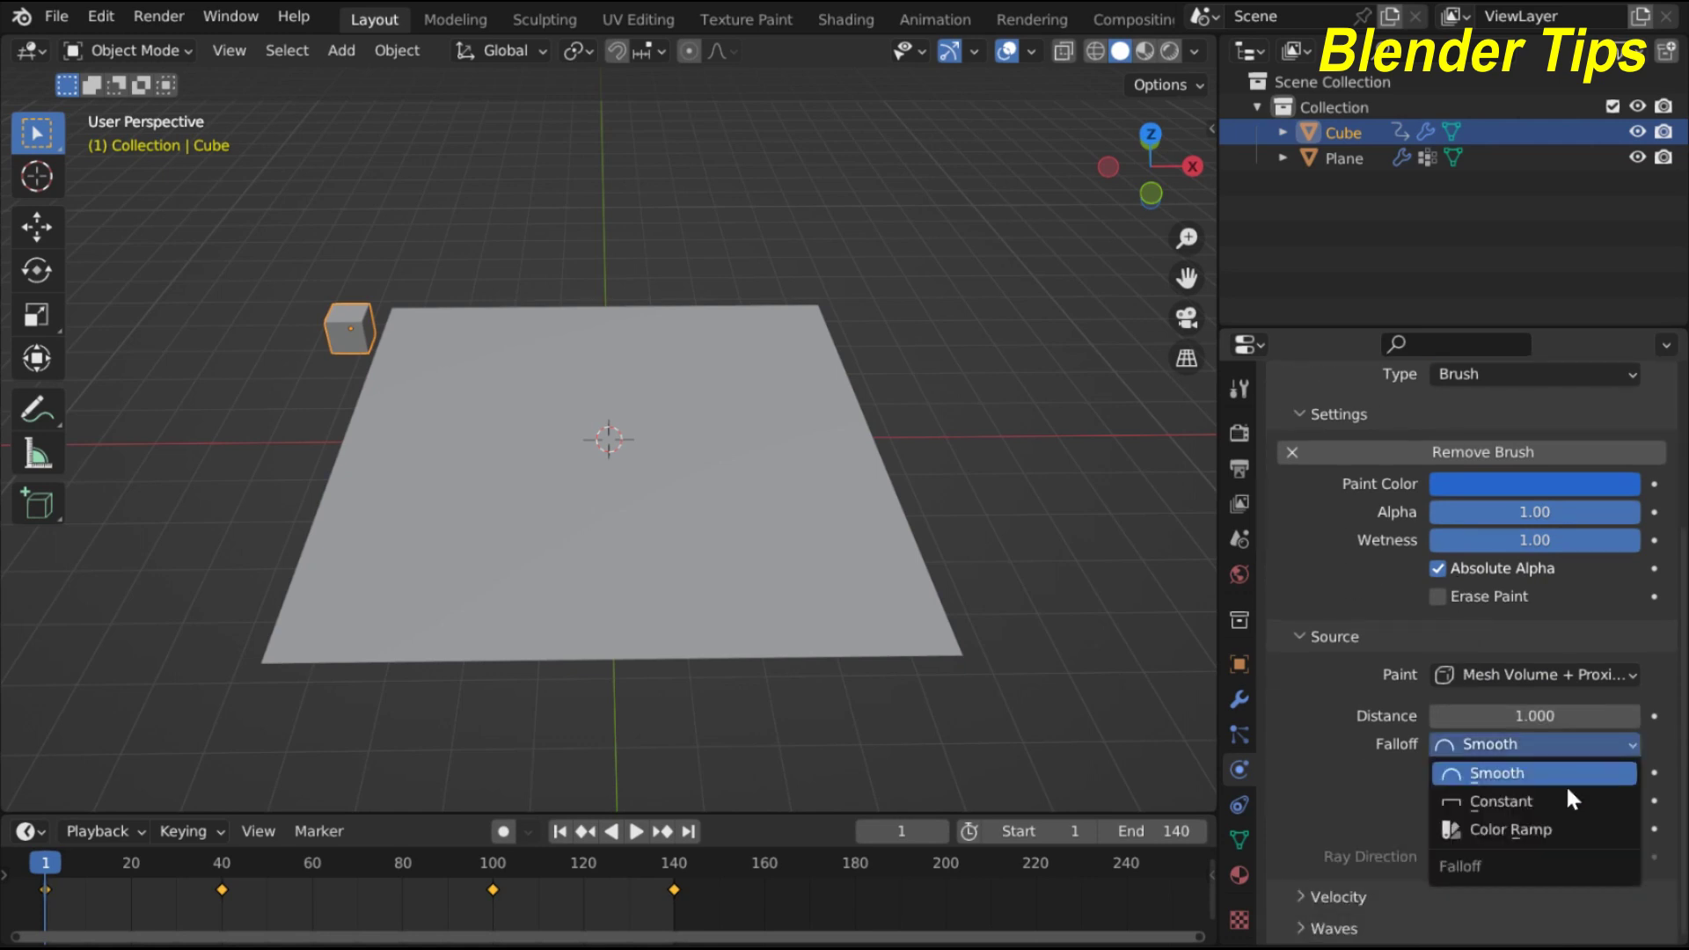
left_click(1548, 830)
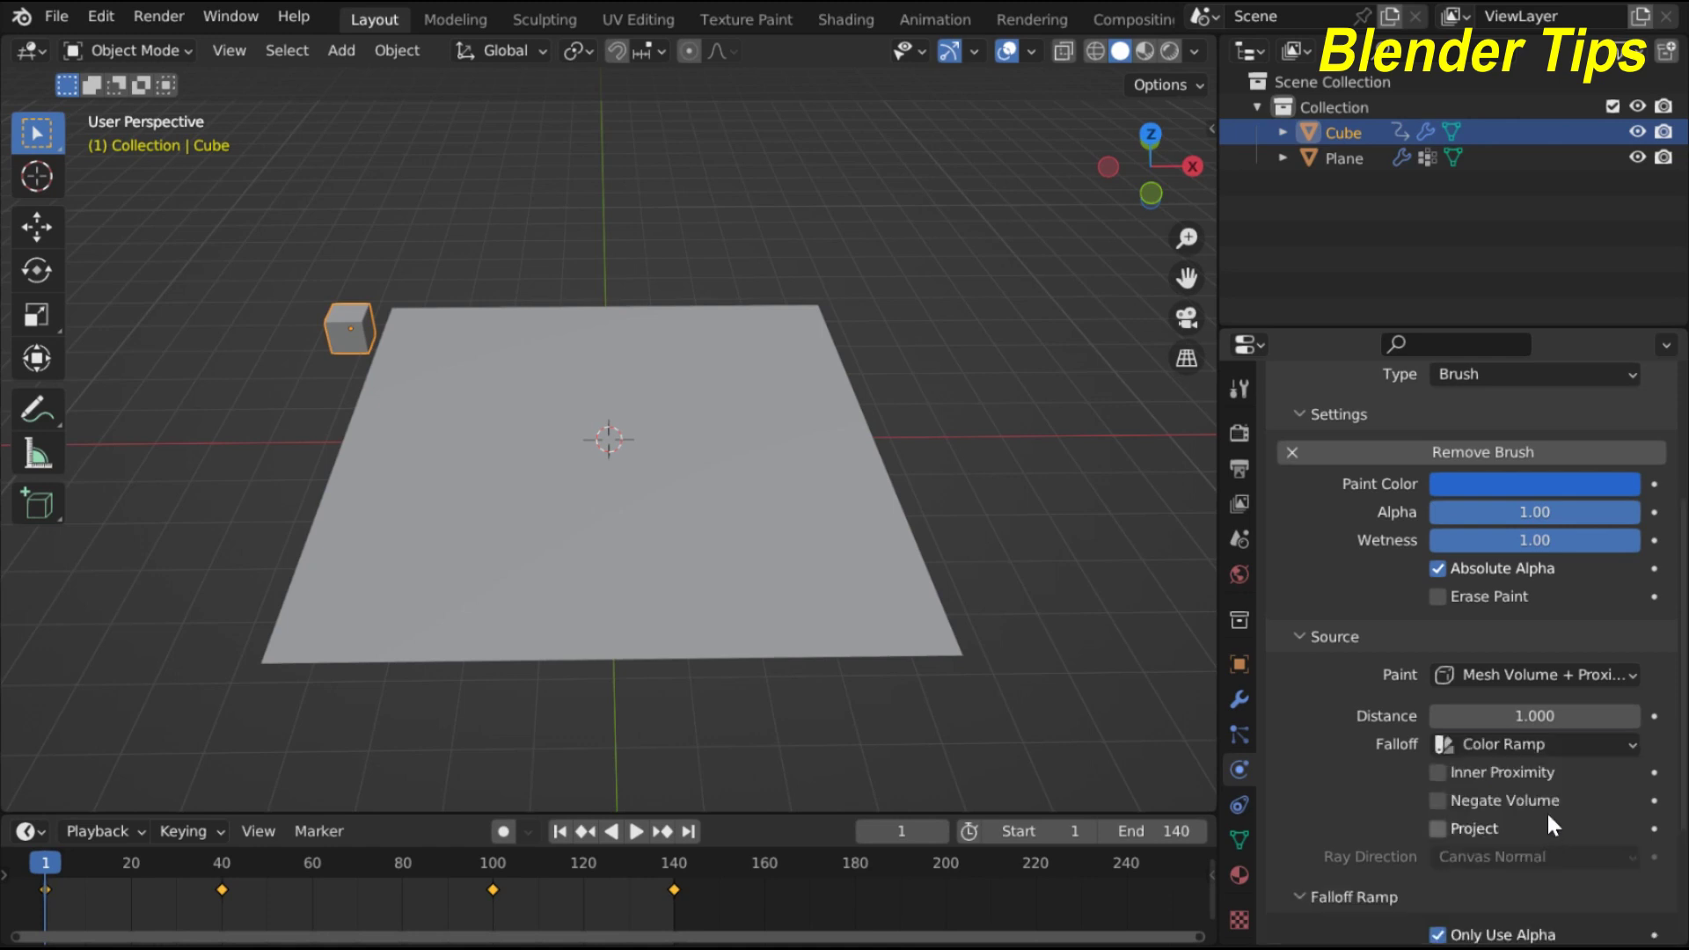
scroll(1418, 660, "down", 5)
left_click_drag(1659, 829, 1319, 831)
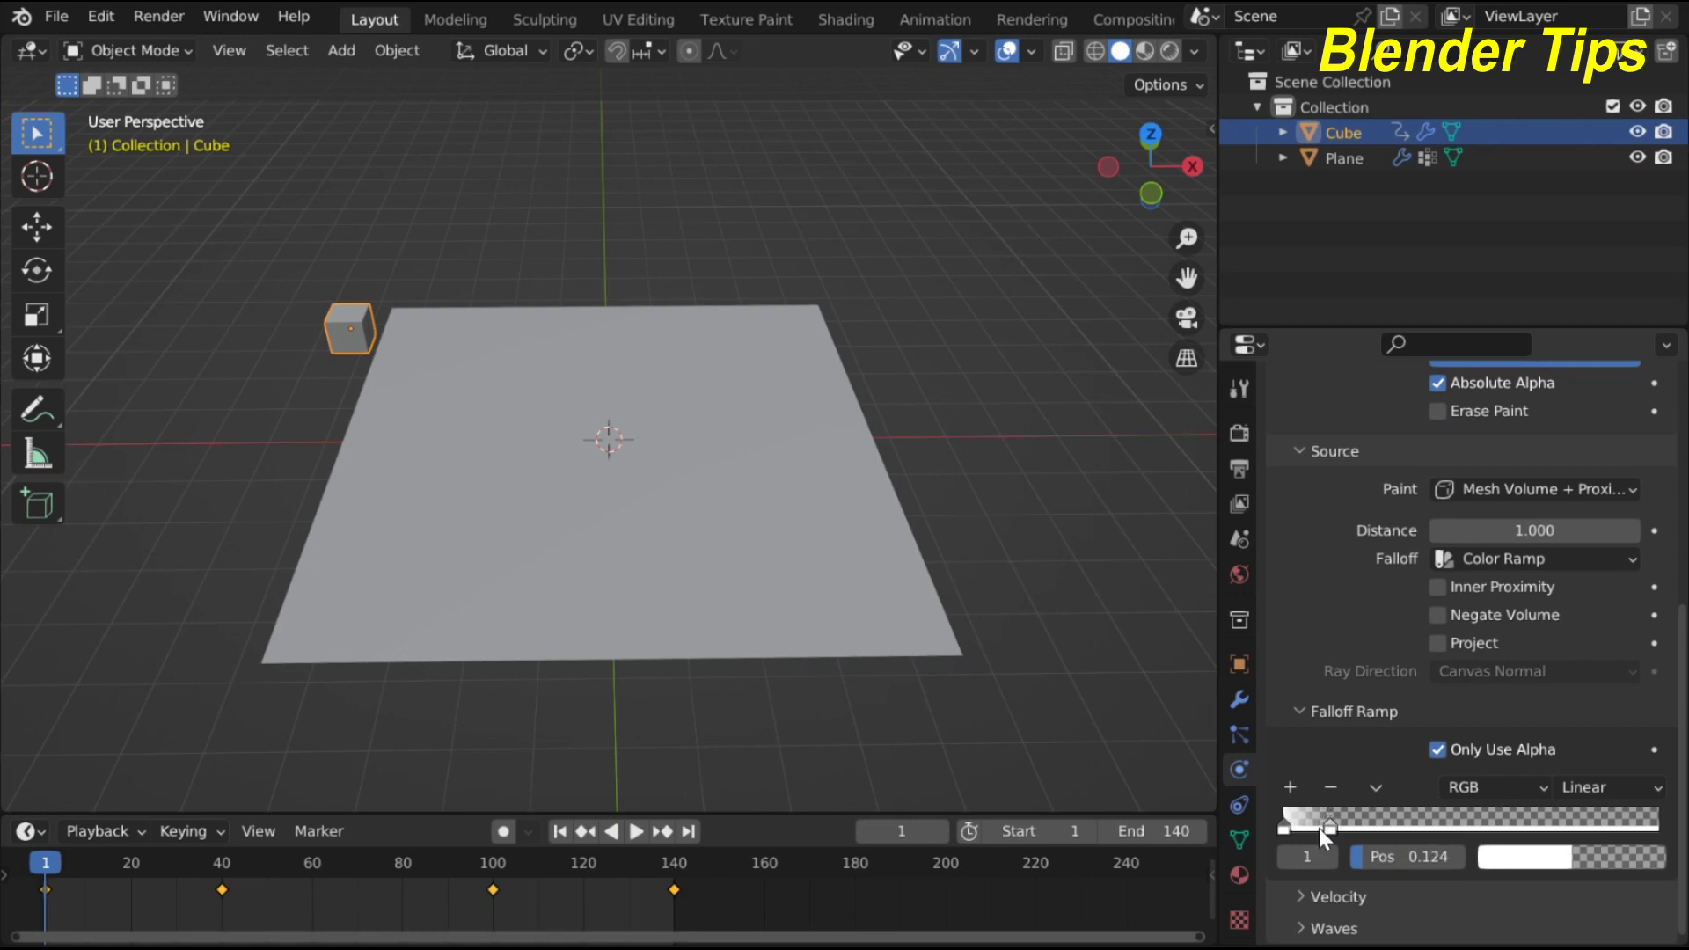
scroll(614, 368, "up", 3)
scroll(613, 368, "down", 3)
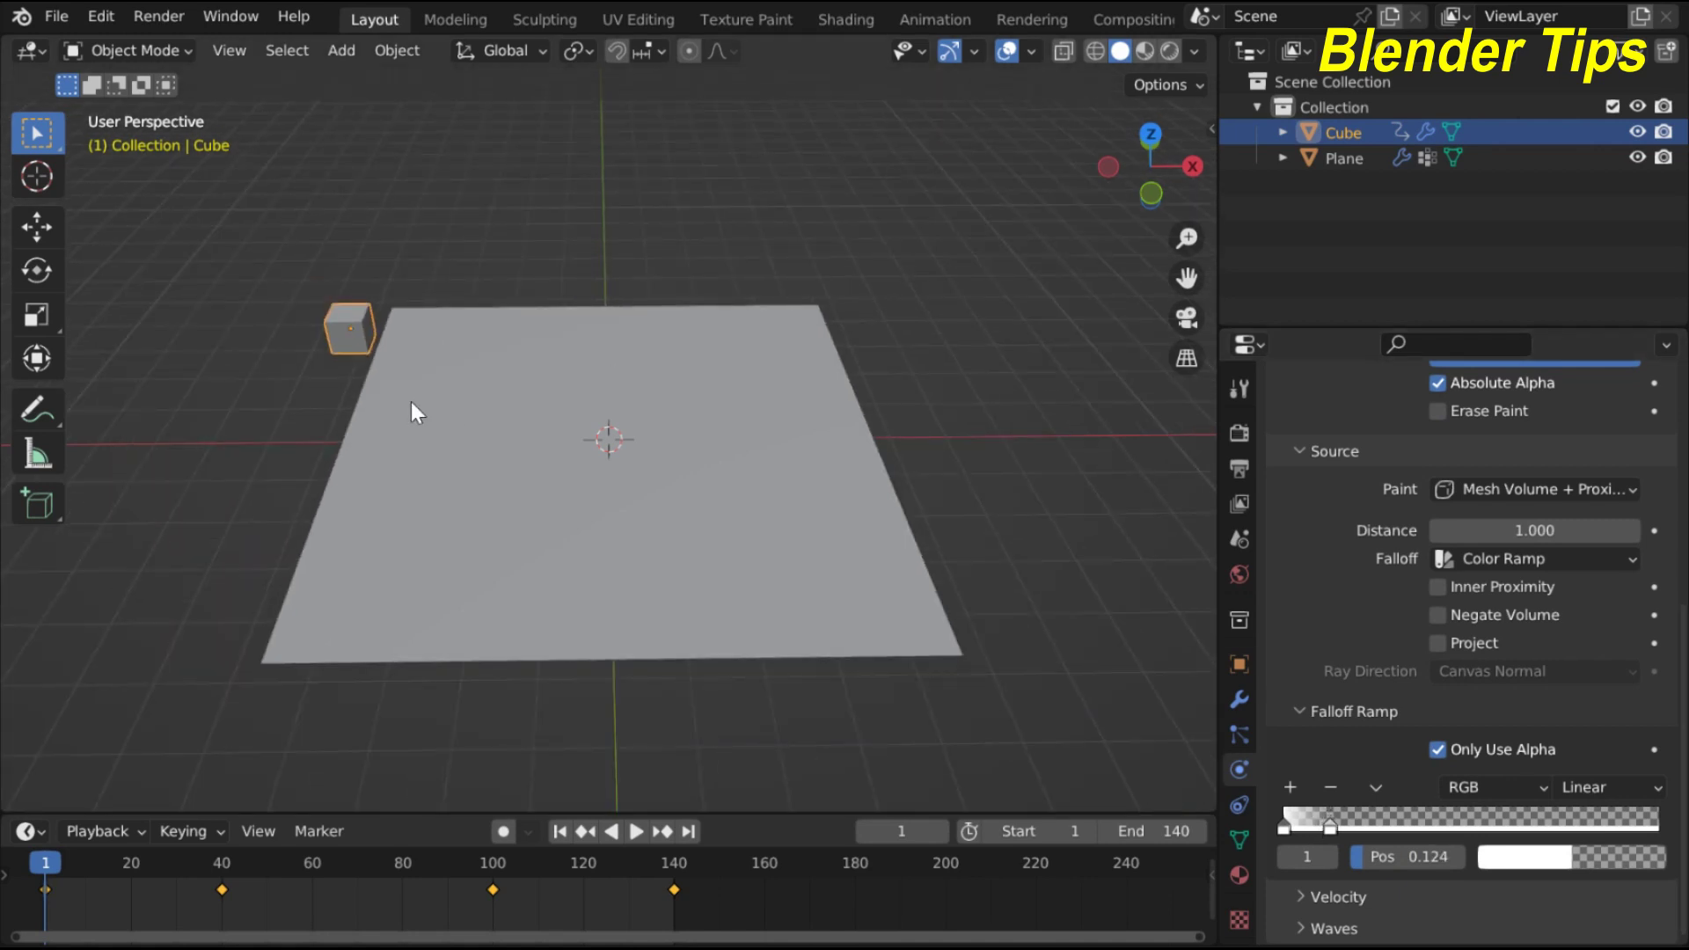
Preview the cube's paint trail on the plane in Weight Paint mode, then return to the first frame and Object Mode
left_click(387, 352)
scroll(378, 255, "up", 1)
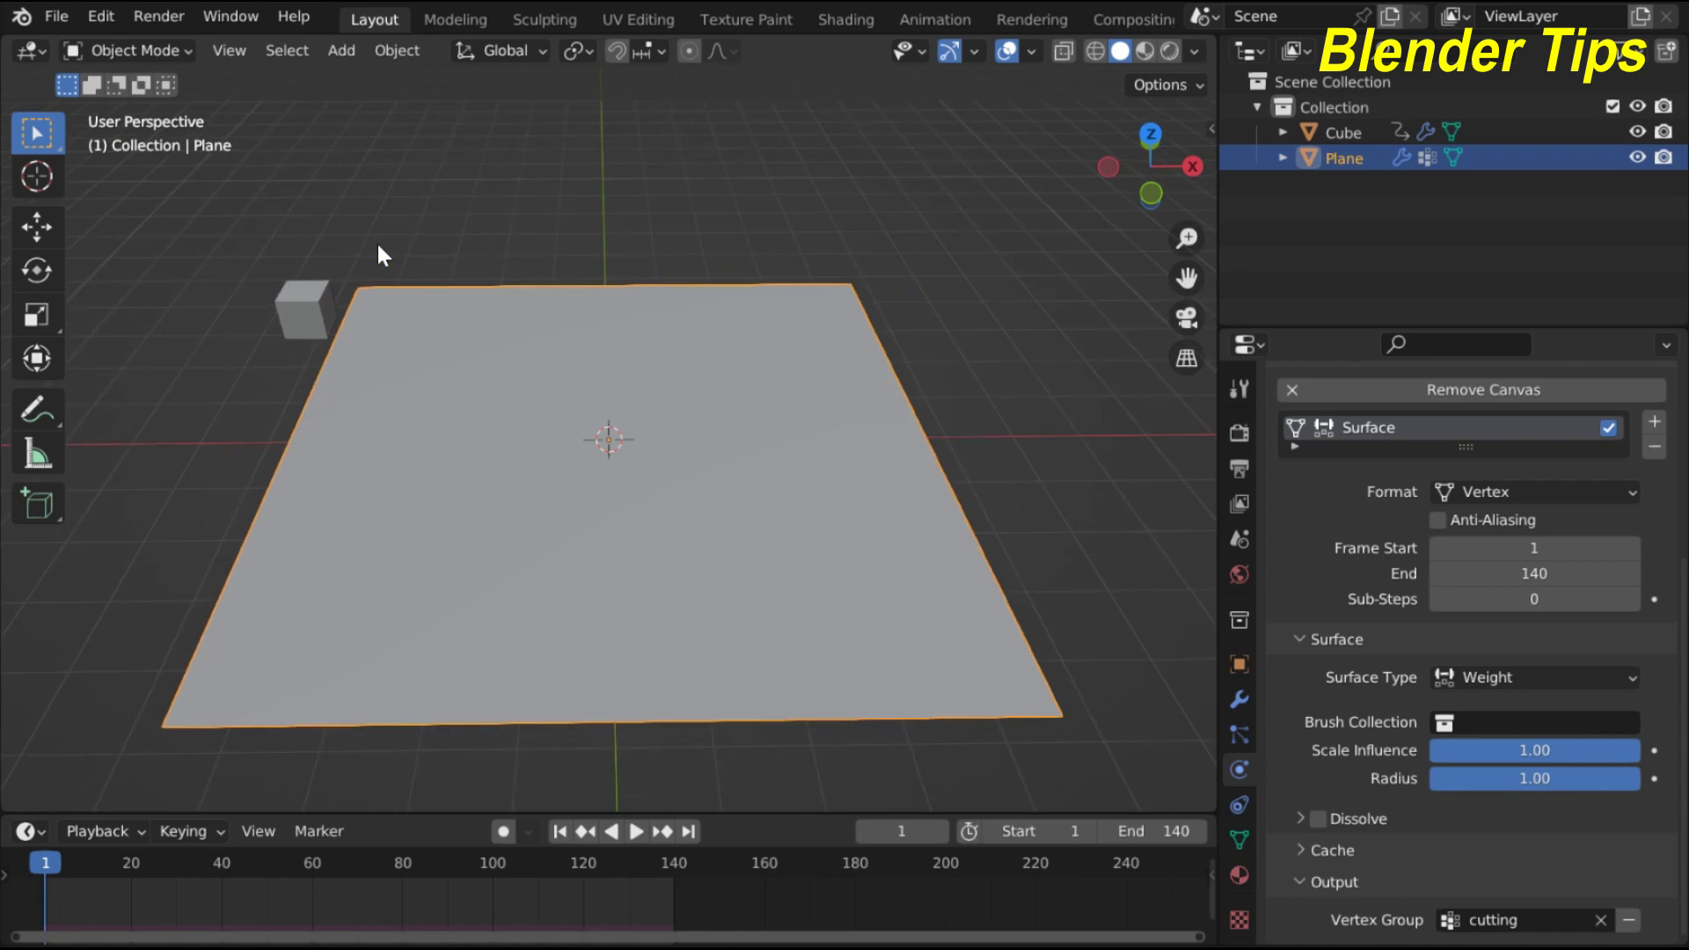
left_click(157, 51)
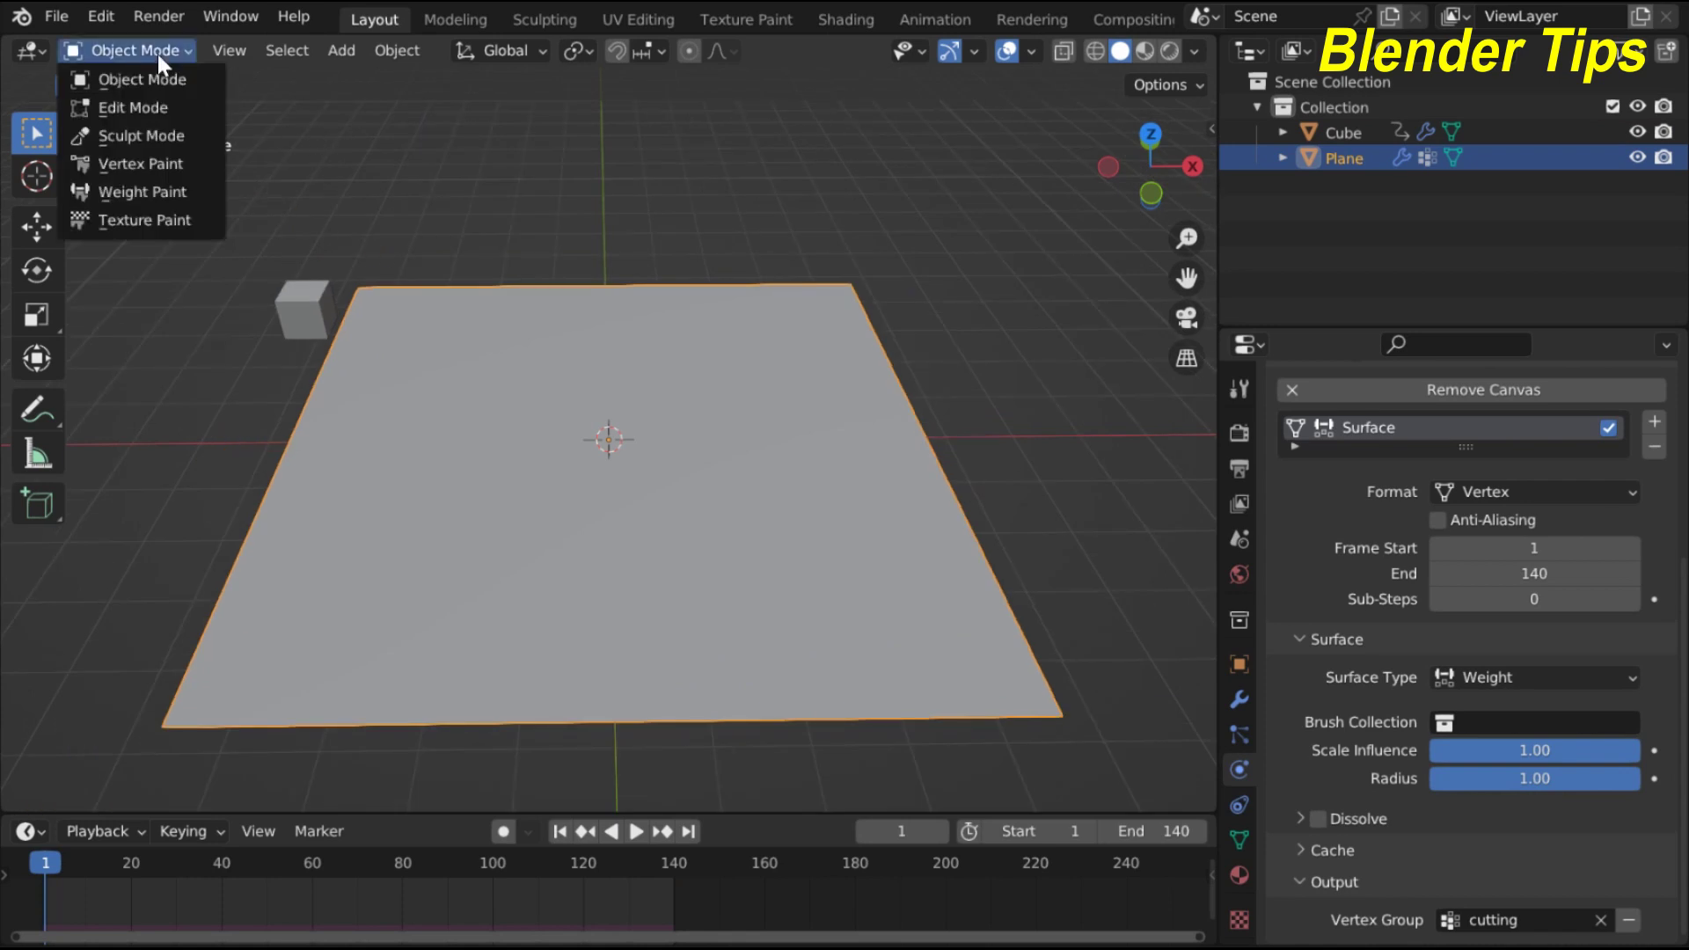
left_click(139, 193)
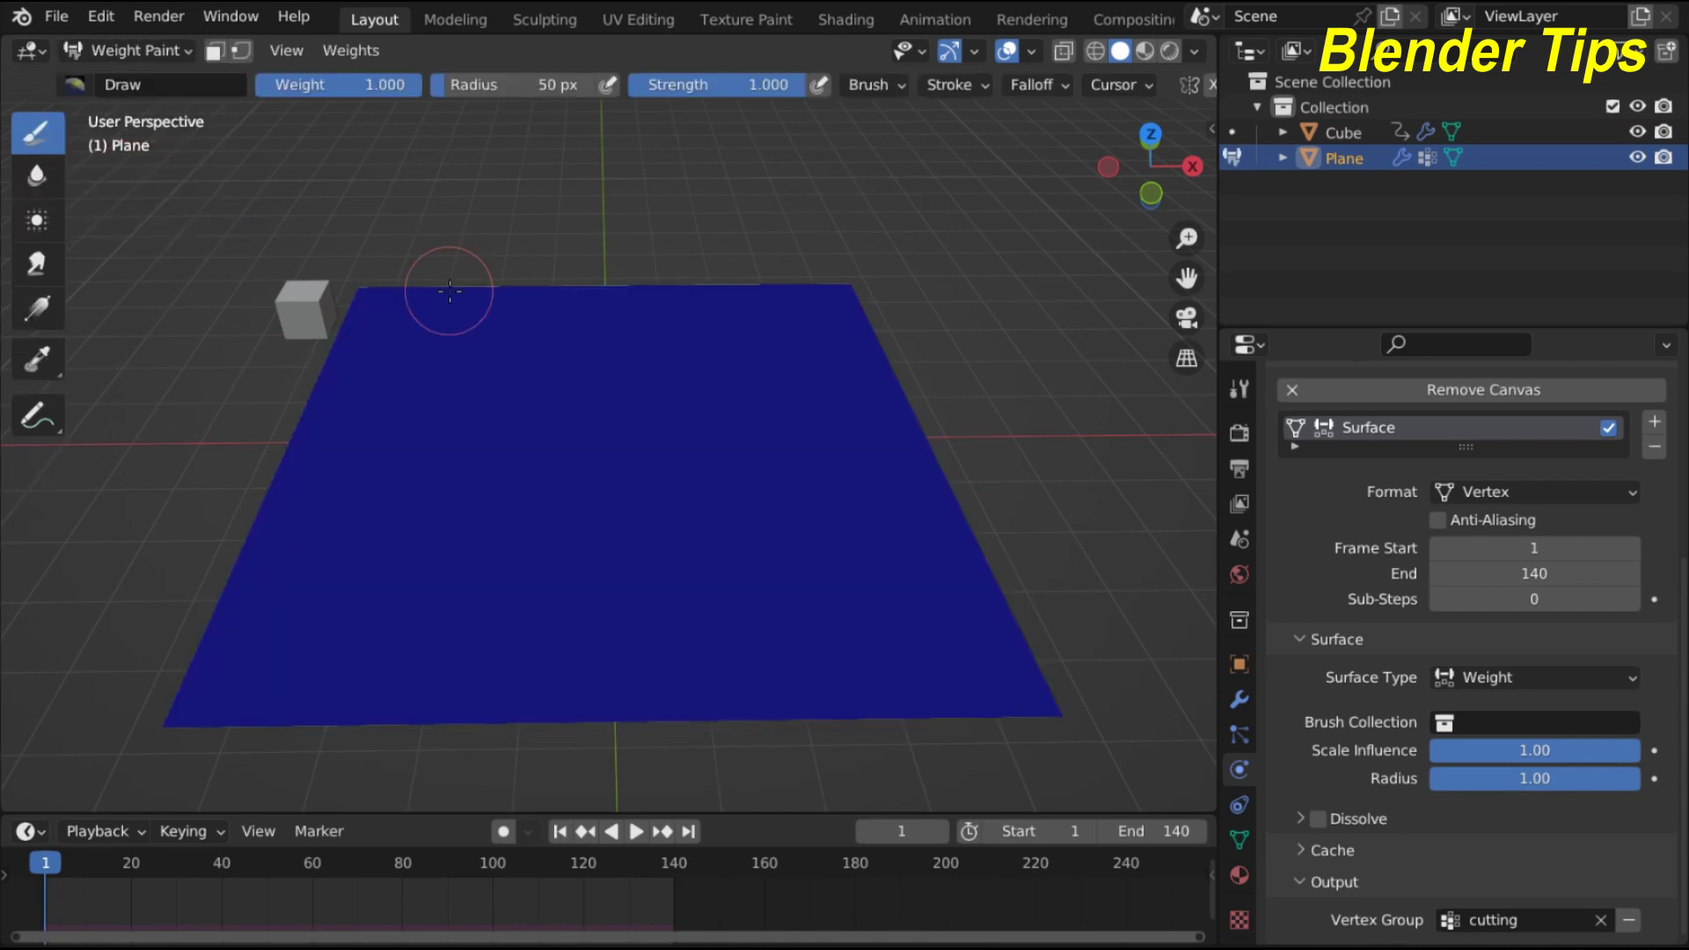
key("space")
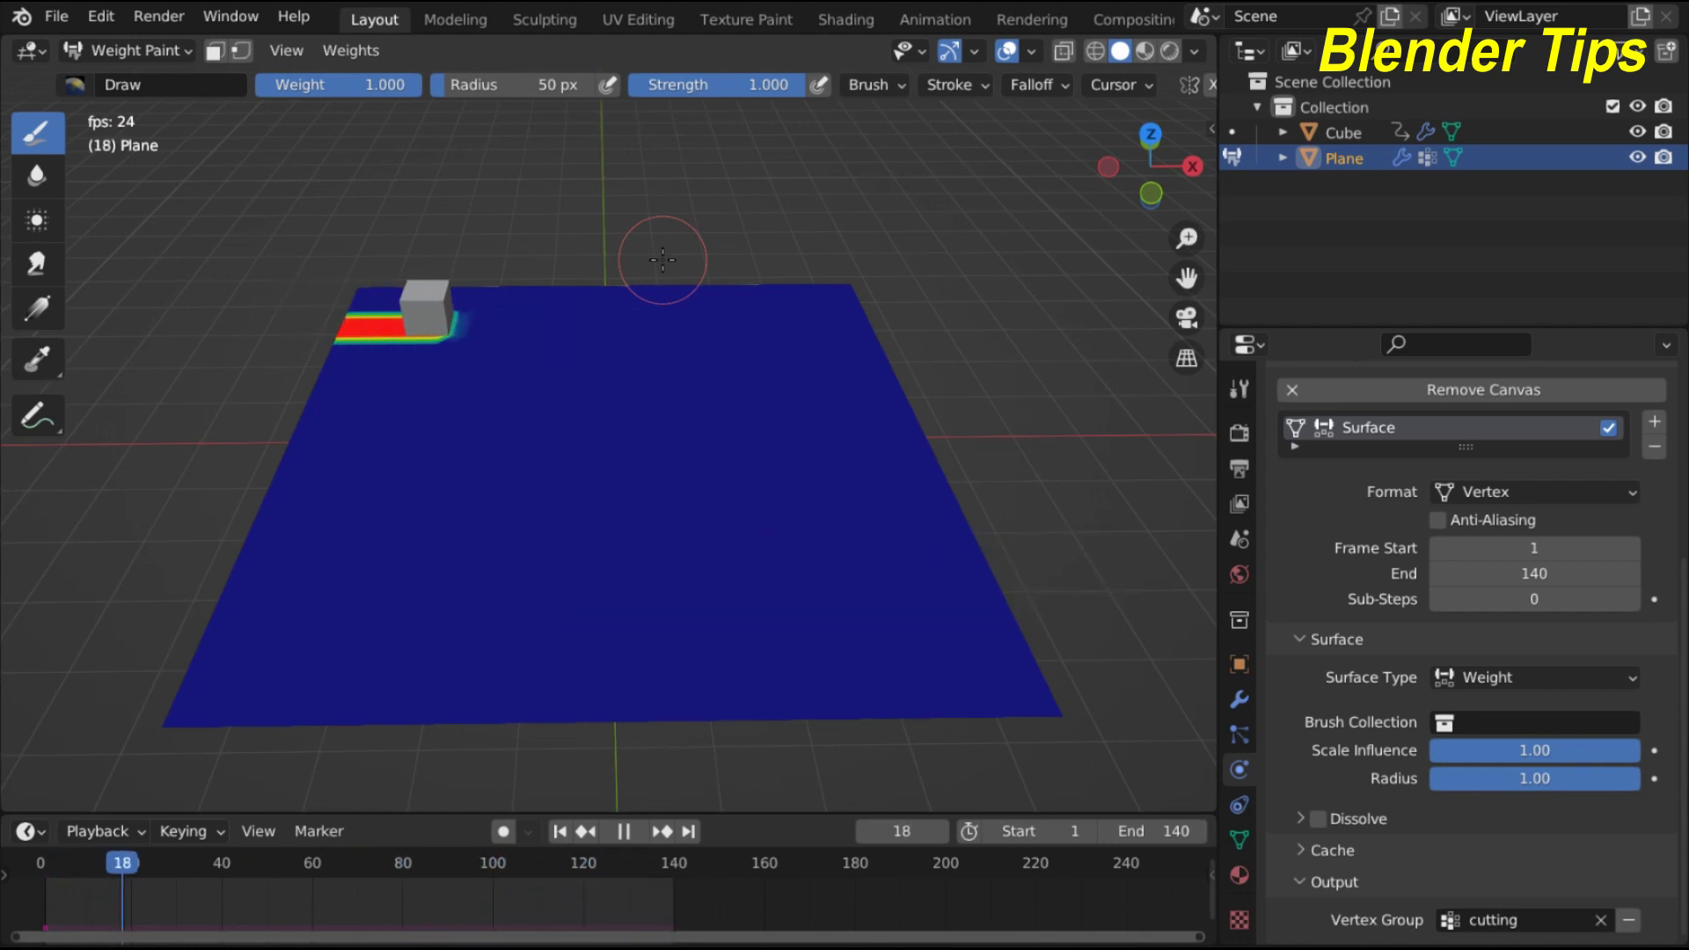
key("space")
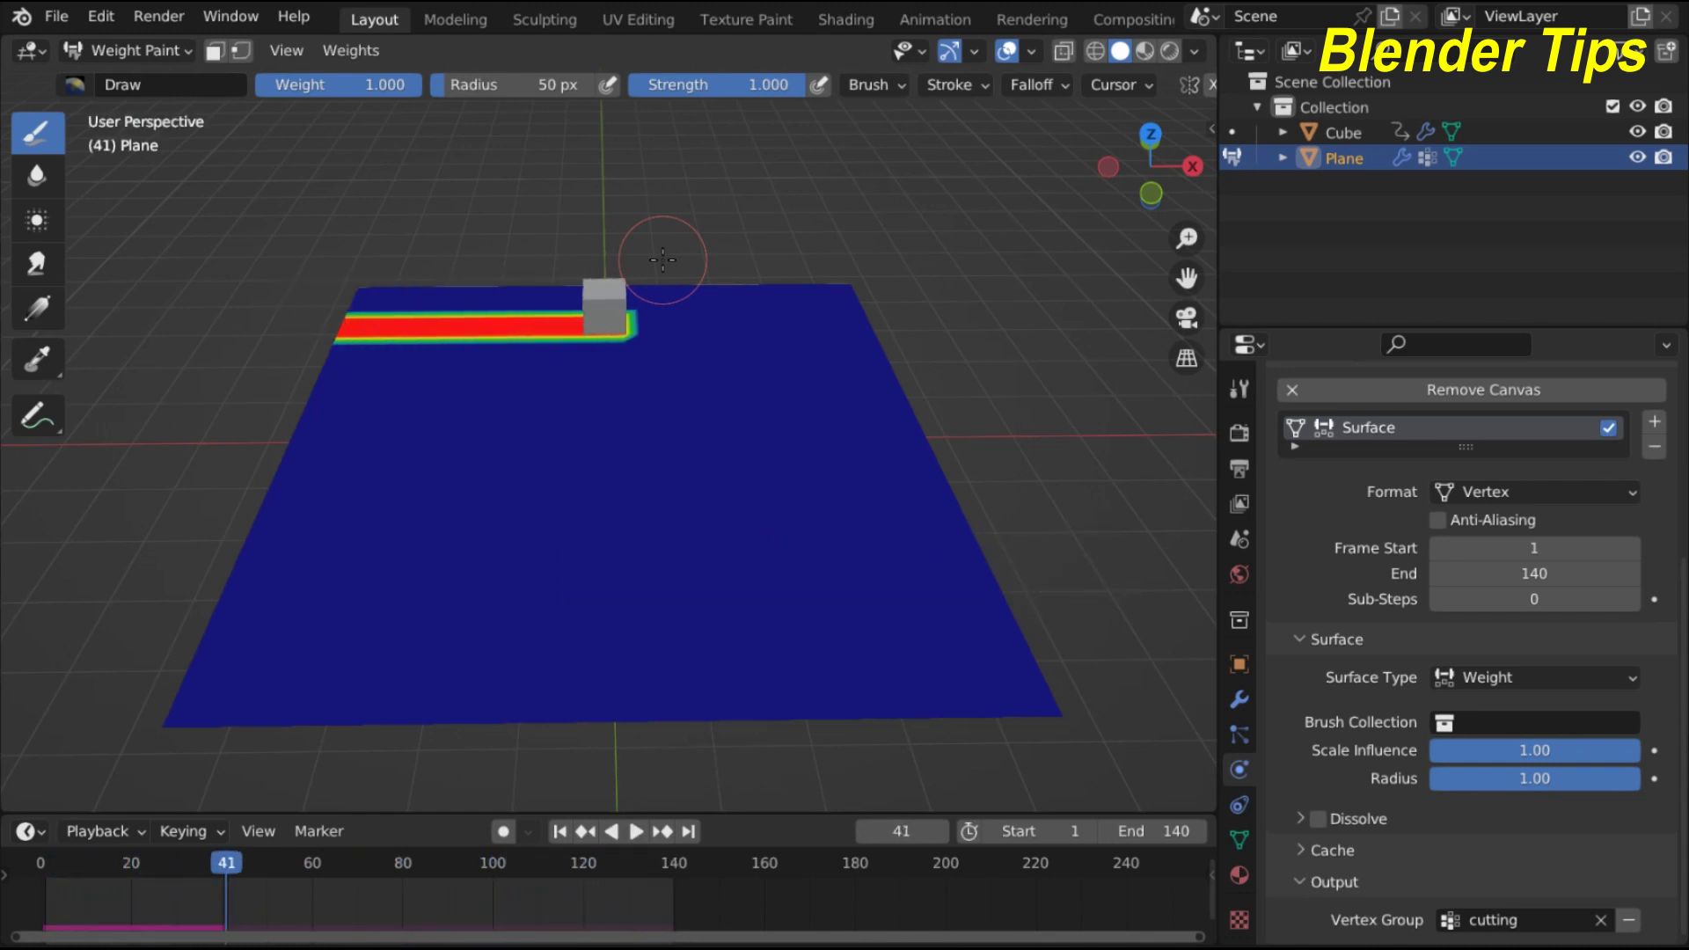
left_click(559, 832)
left_click(140, 56)
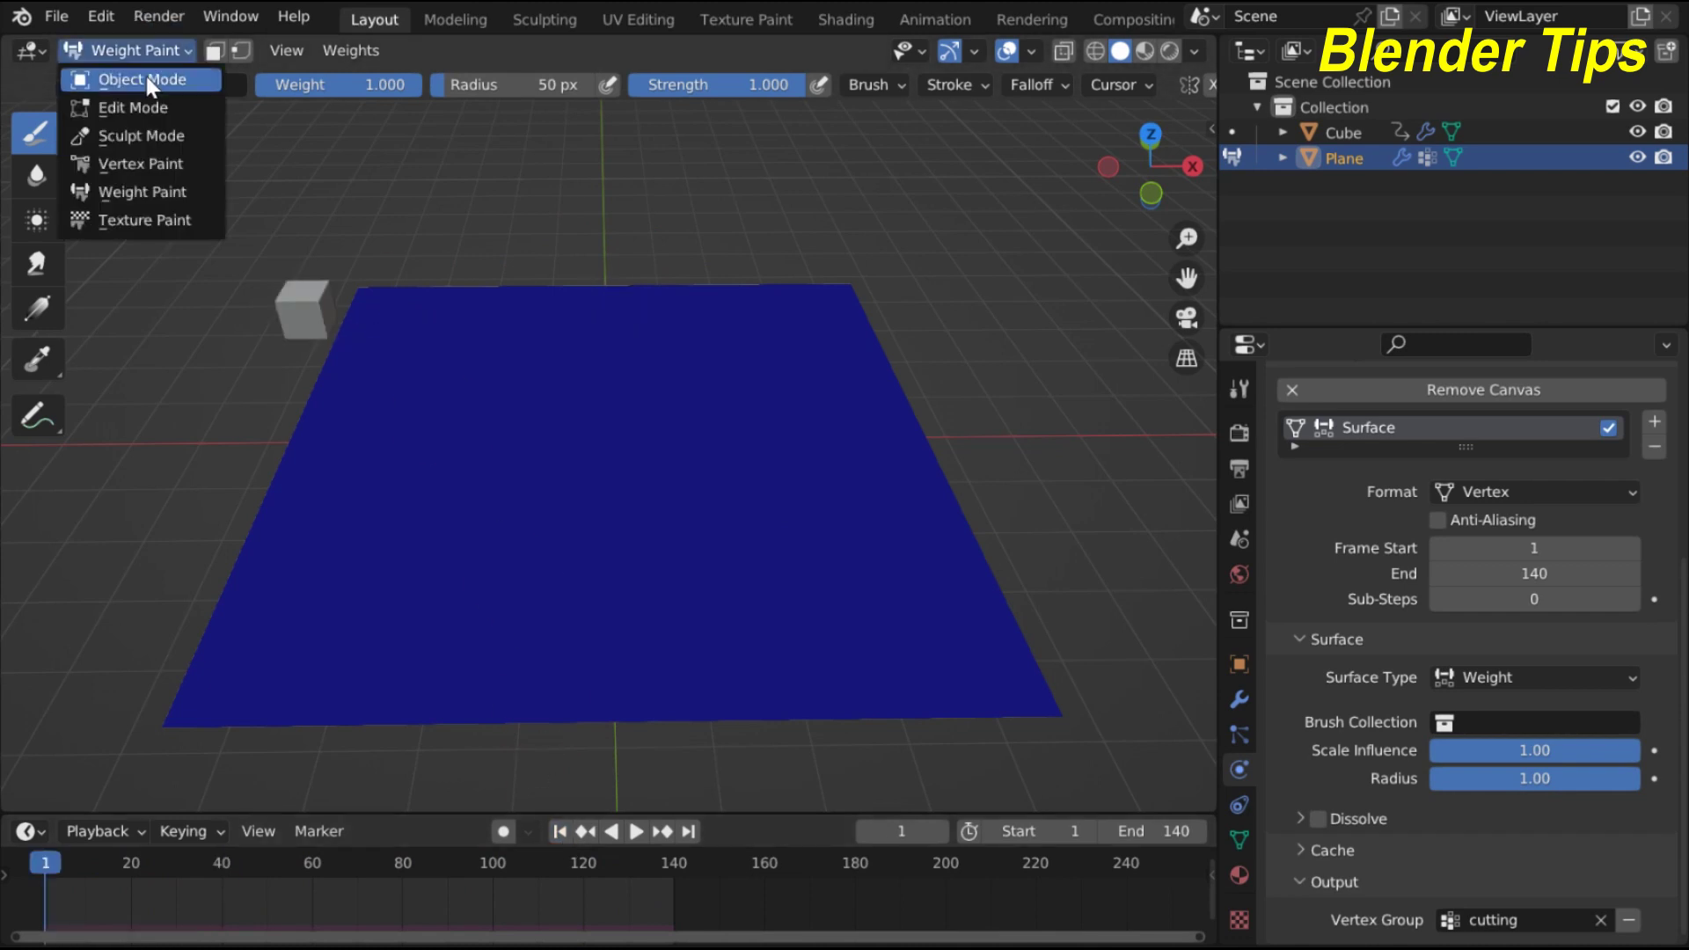
left_click(148, 78)
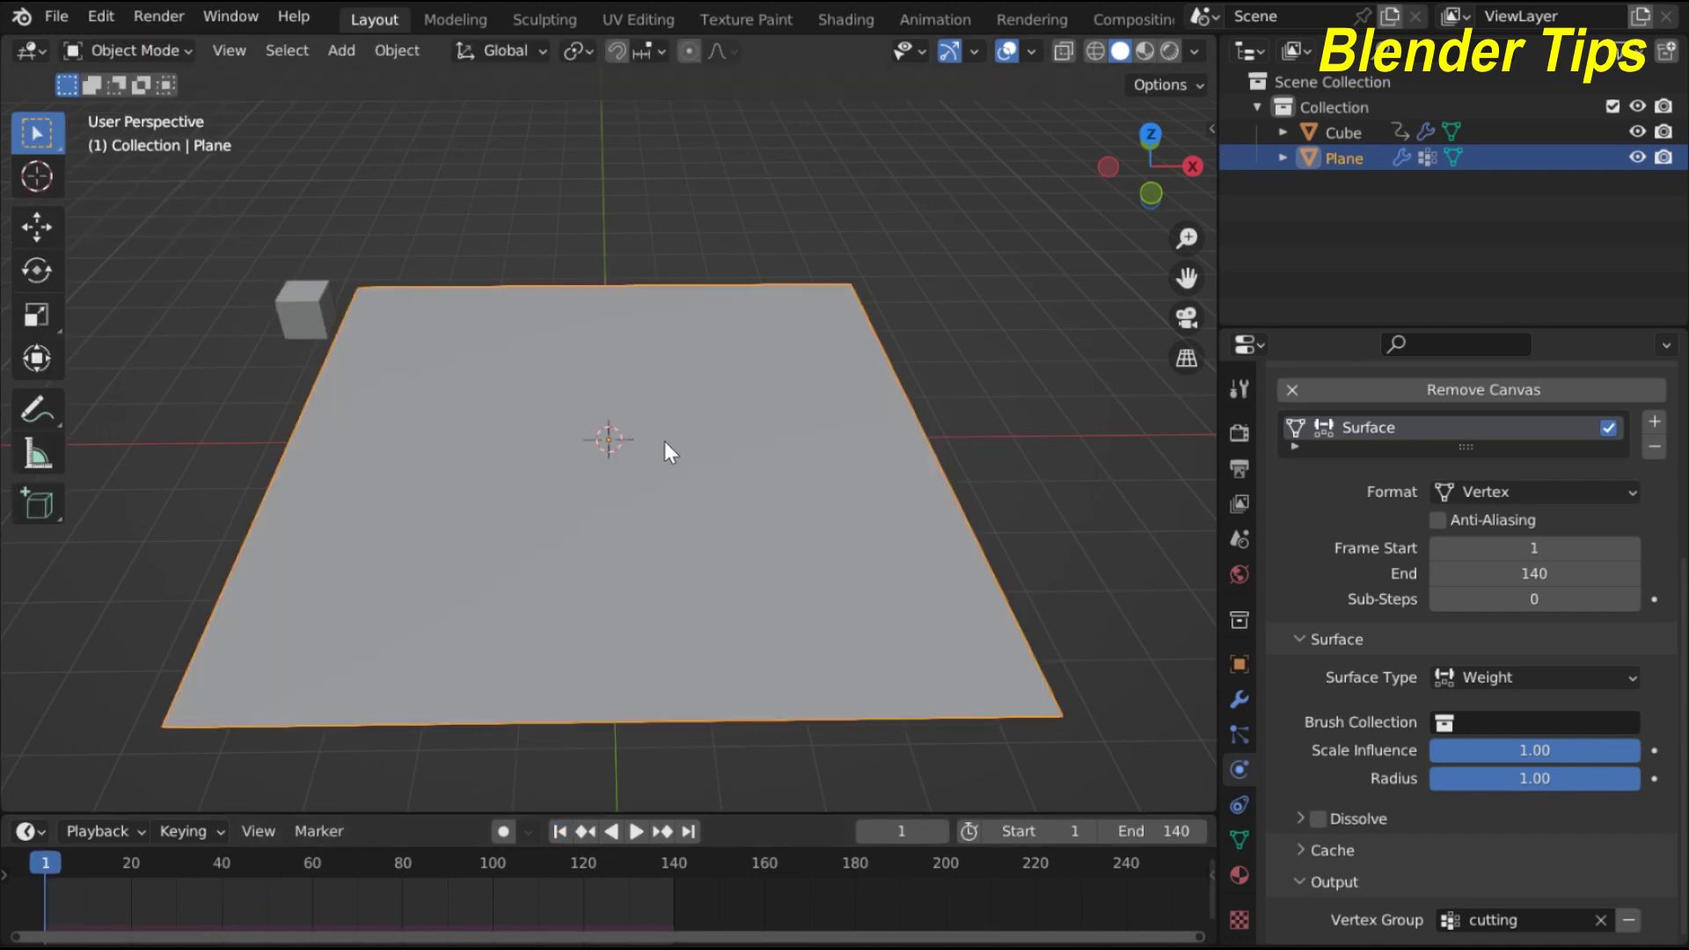
Add a particle system to the plane and set its type to Hair
scroll(611, 487, "down", 2)
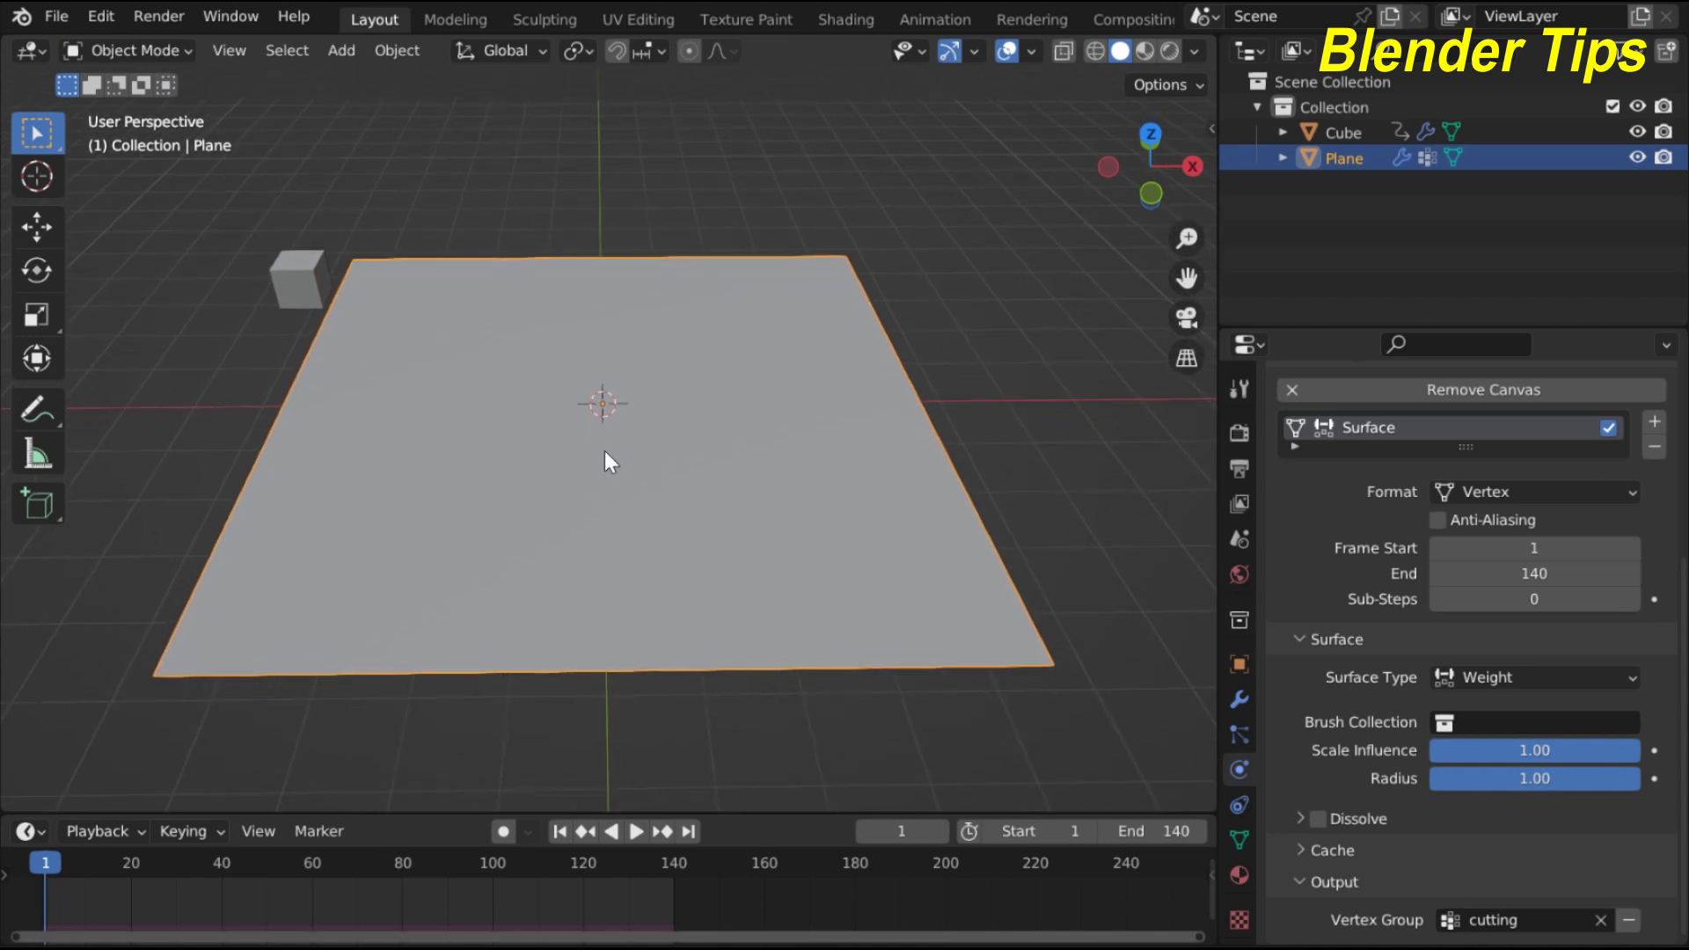
scroll(674, 435, "down", 2)
mouse_move(673, 435)
middle_mouse_down()
mouse_move(662, 461)
mouse_move(669, 446)
middle_mouse_up()
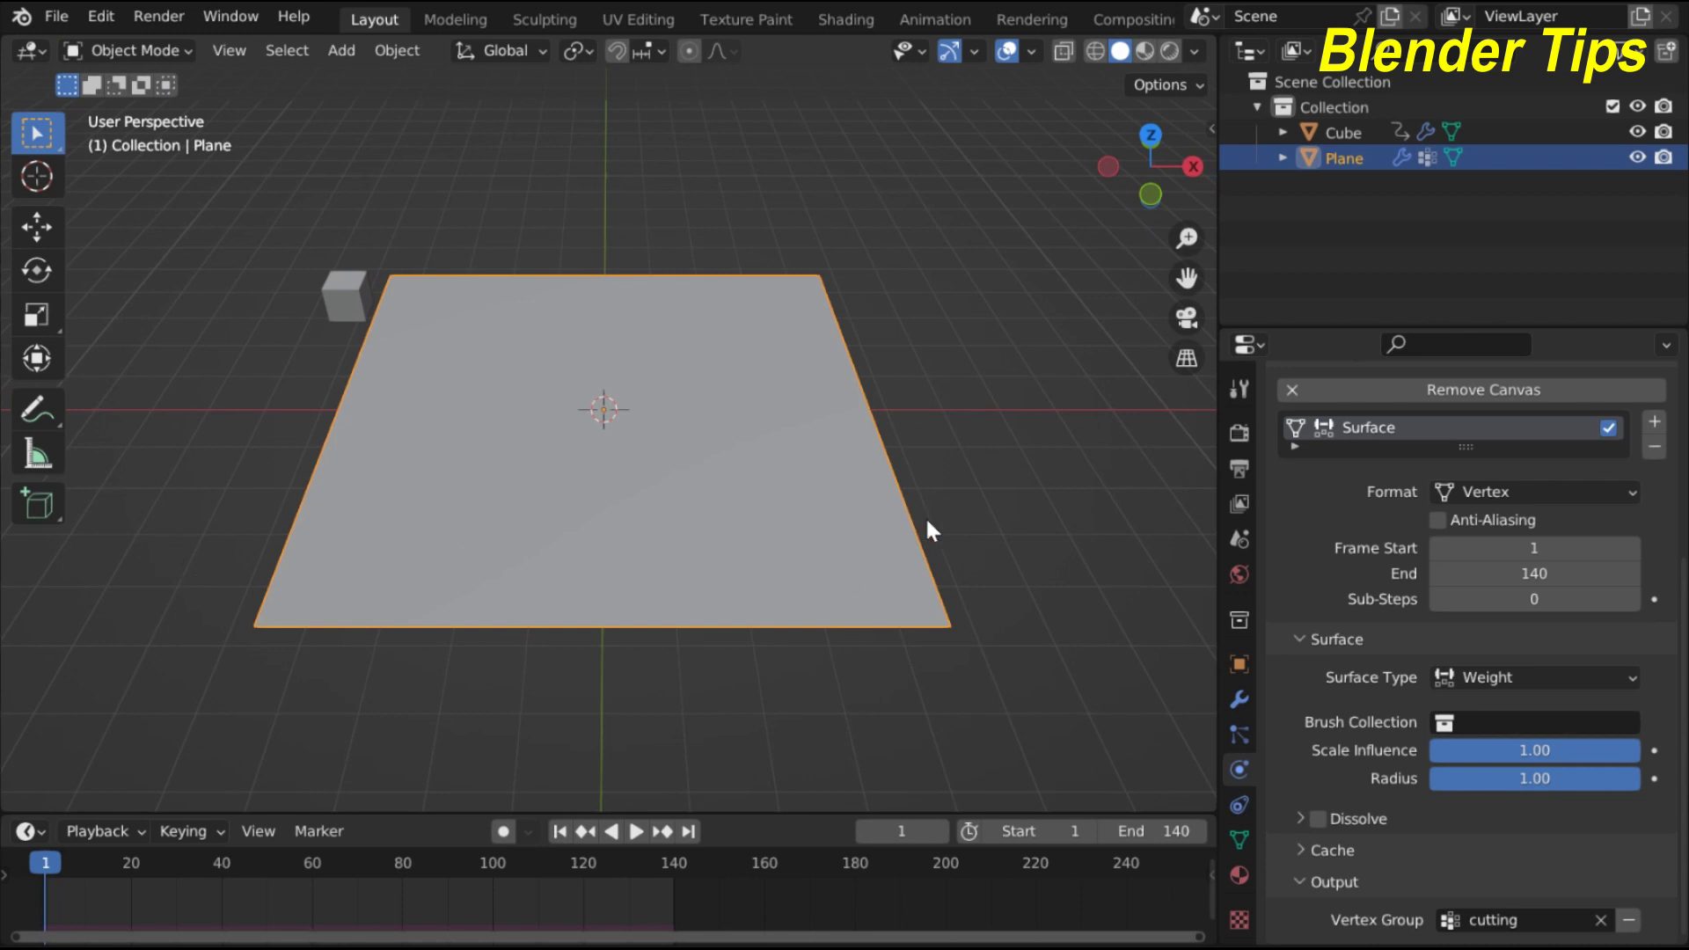
left_click(1234, 730)
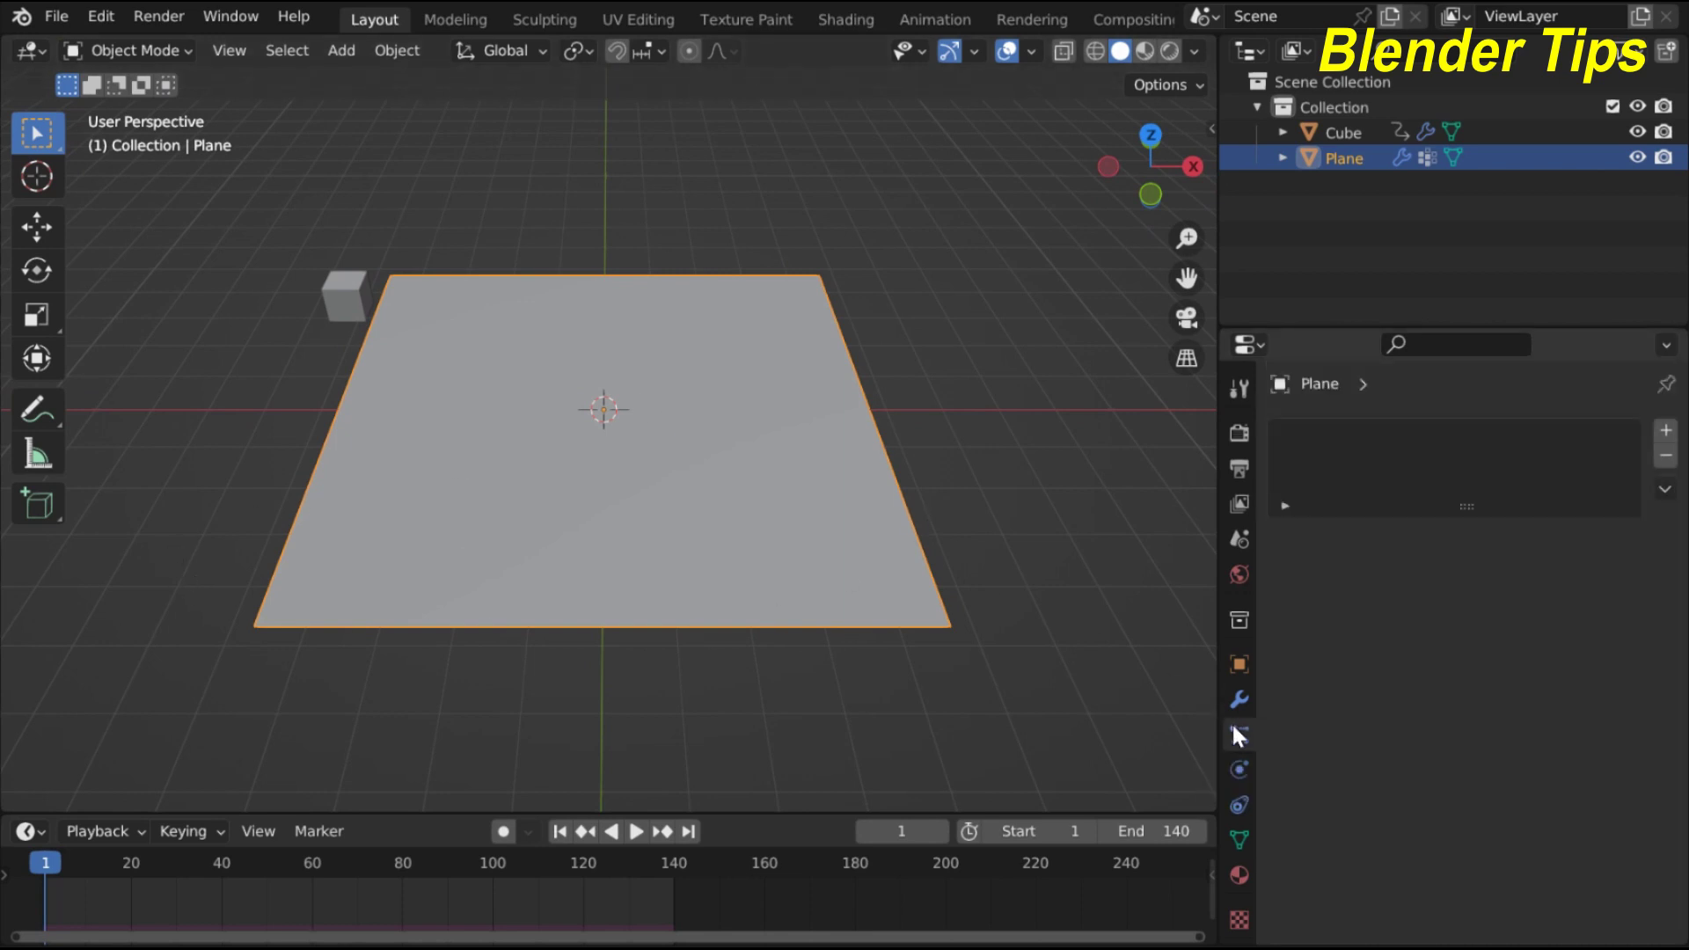
left_click_drag(1219, 652, 1171, 652)
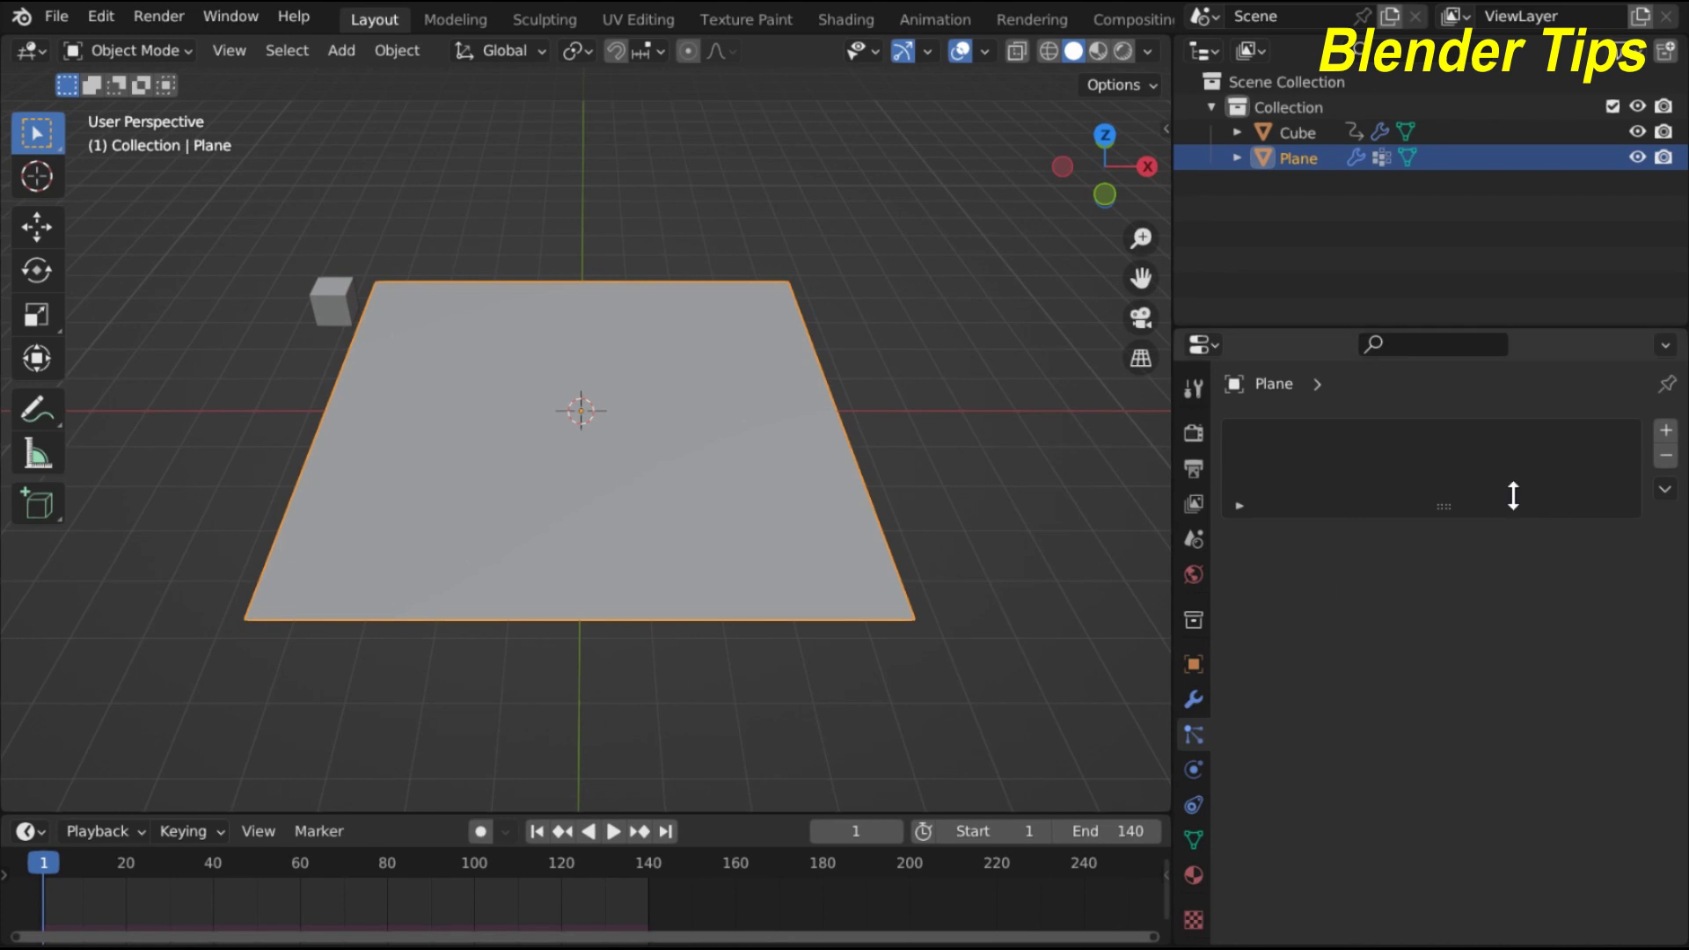
left_click(1663, 439)
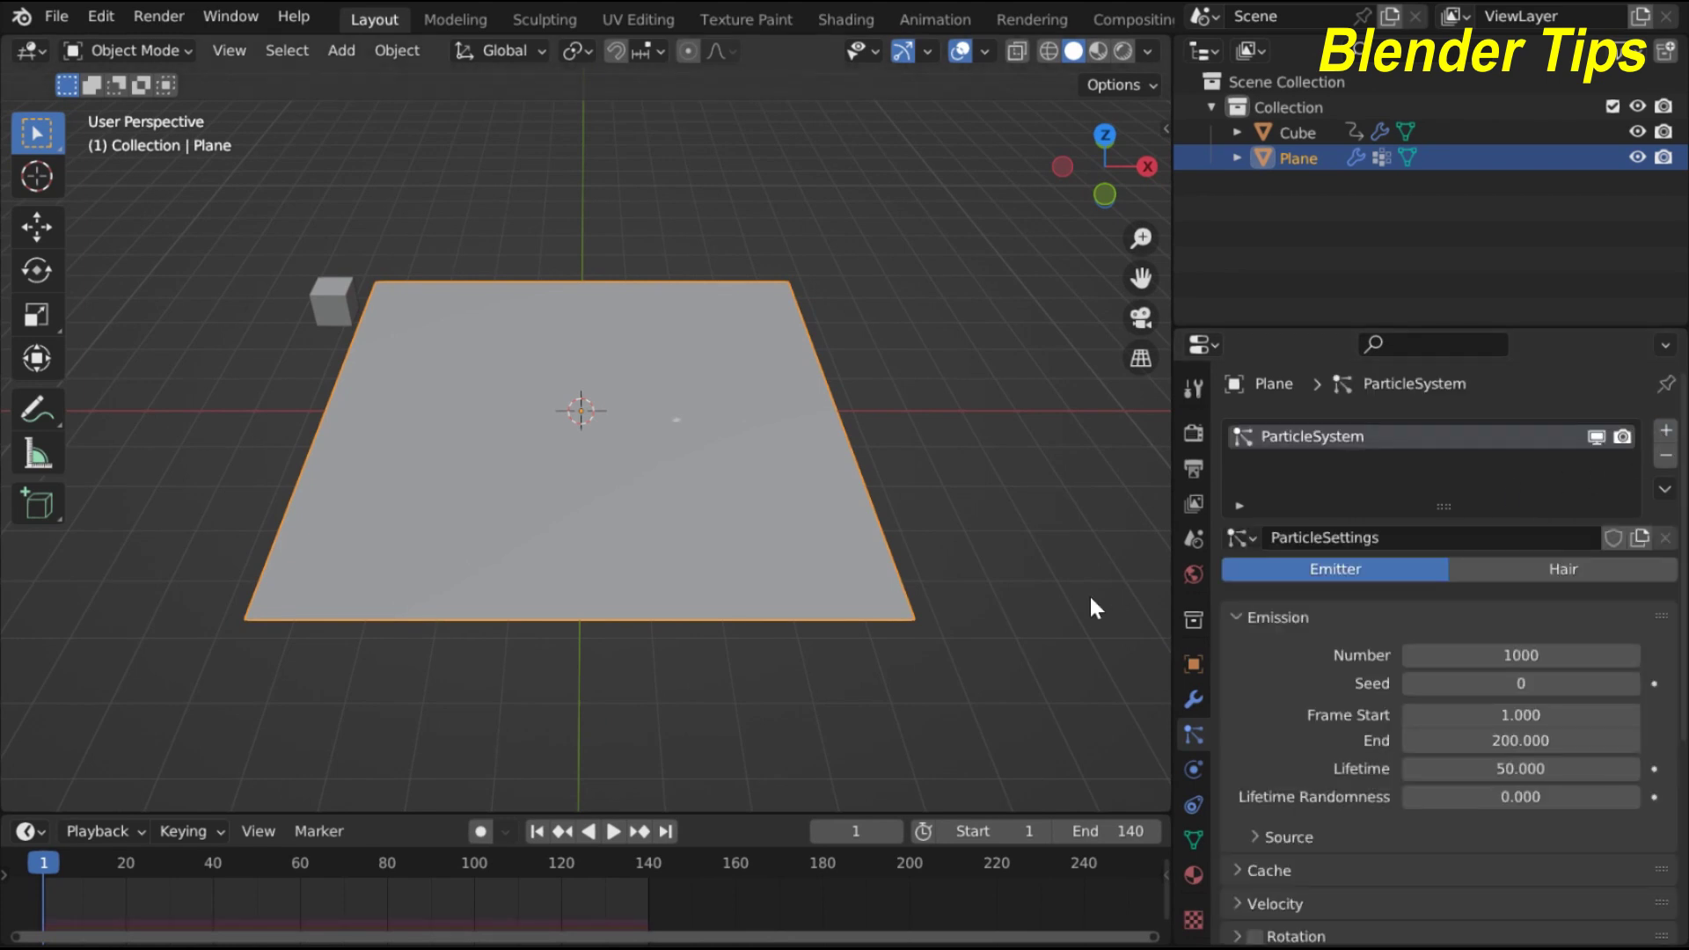
left_click(1623, 580)
scroll(908, 623, "down", 1)
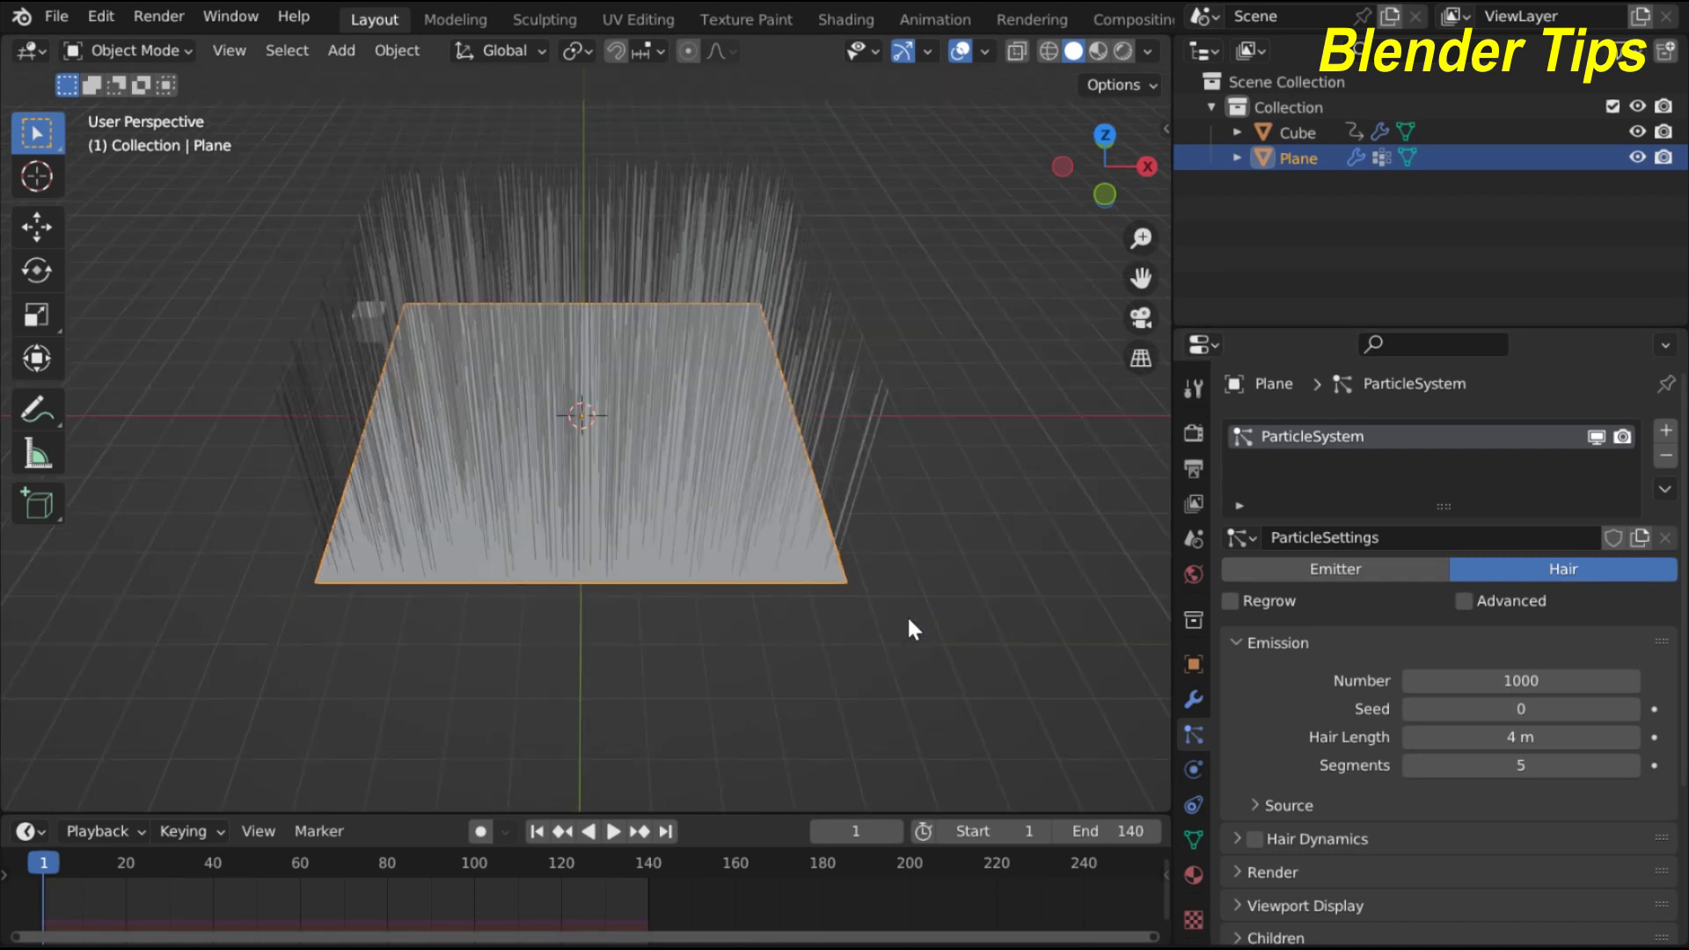
In front view, shorten the plane's hair length to 0.41 m and set the number of hairs to 5000
key("KP_1")
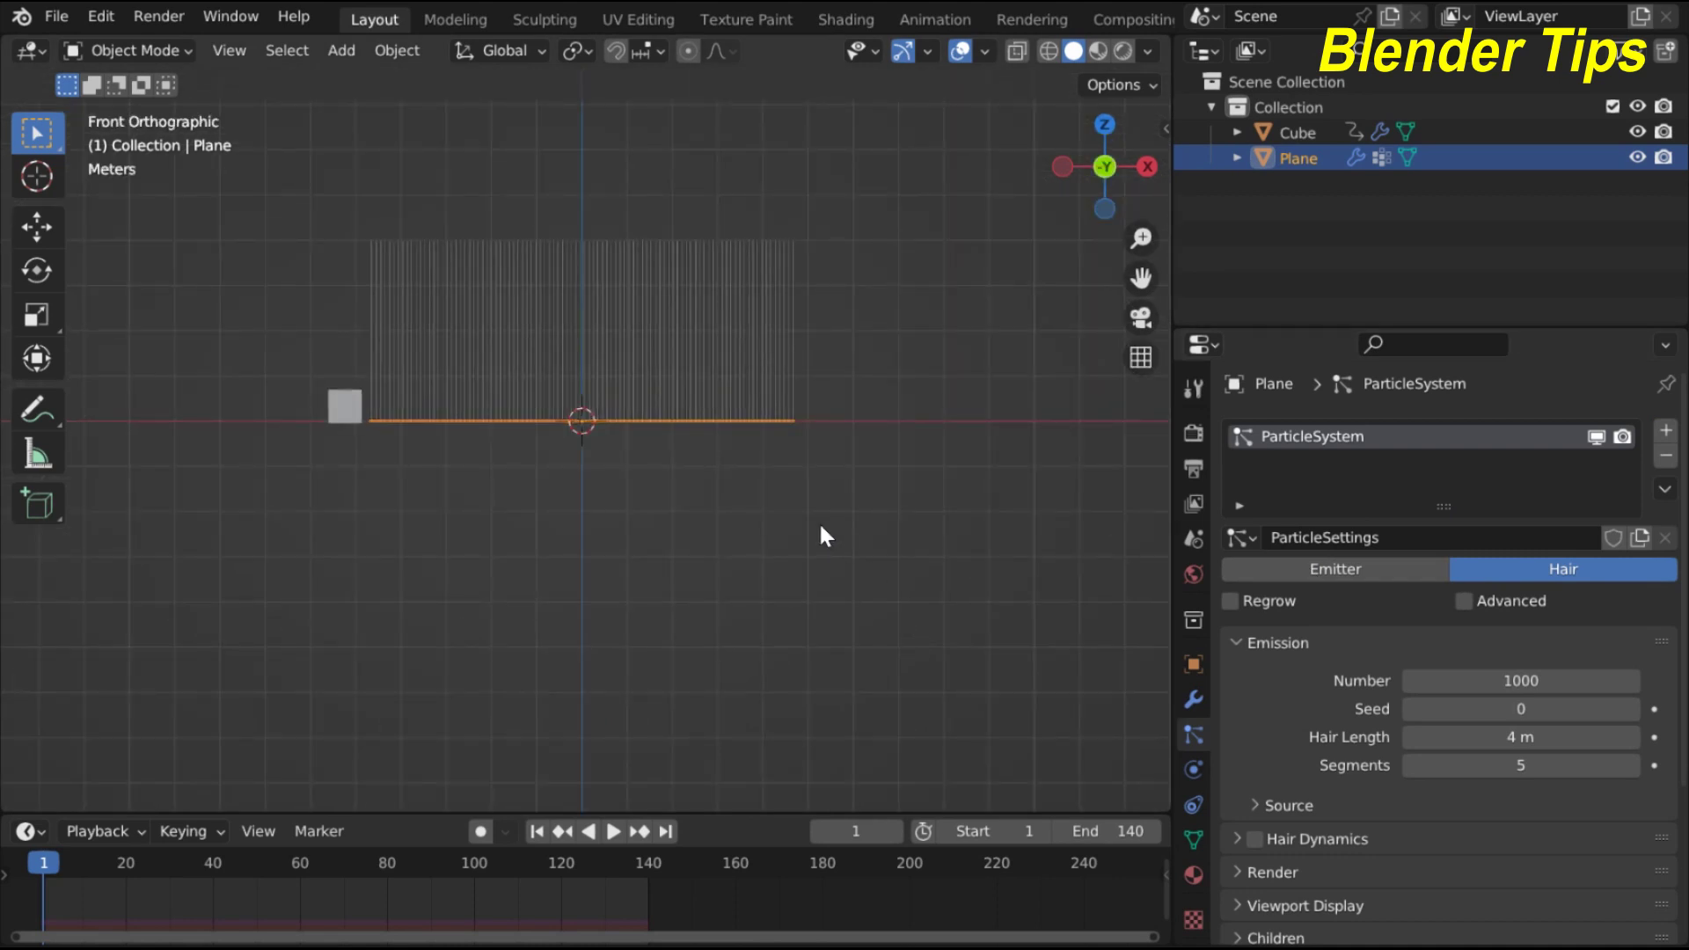
left_click_drag(1520, 737, 1428, 738)
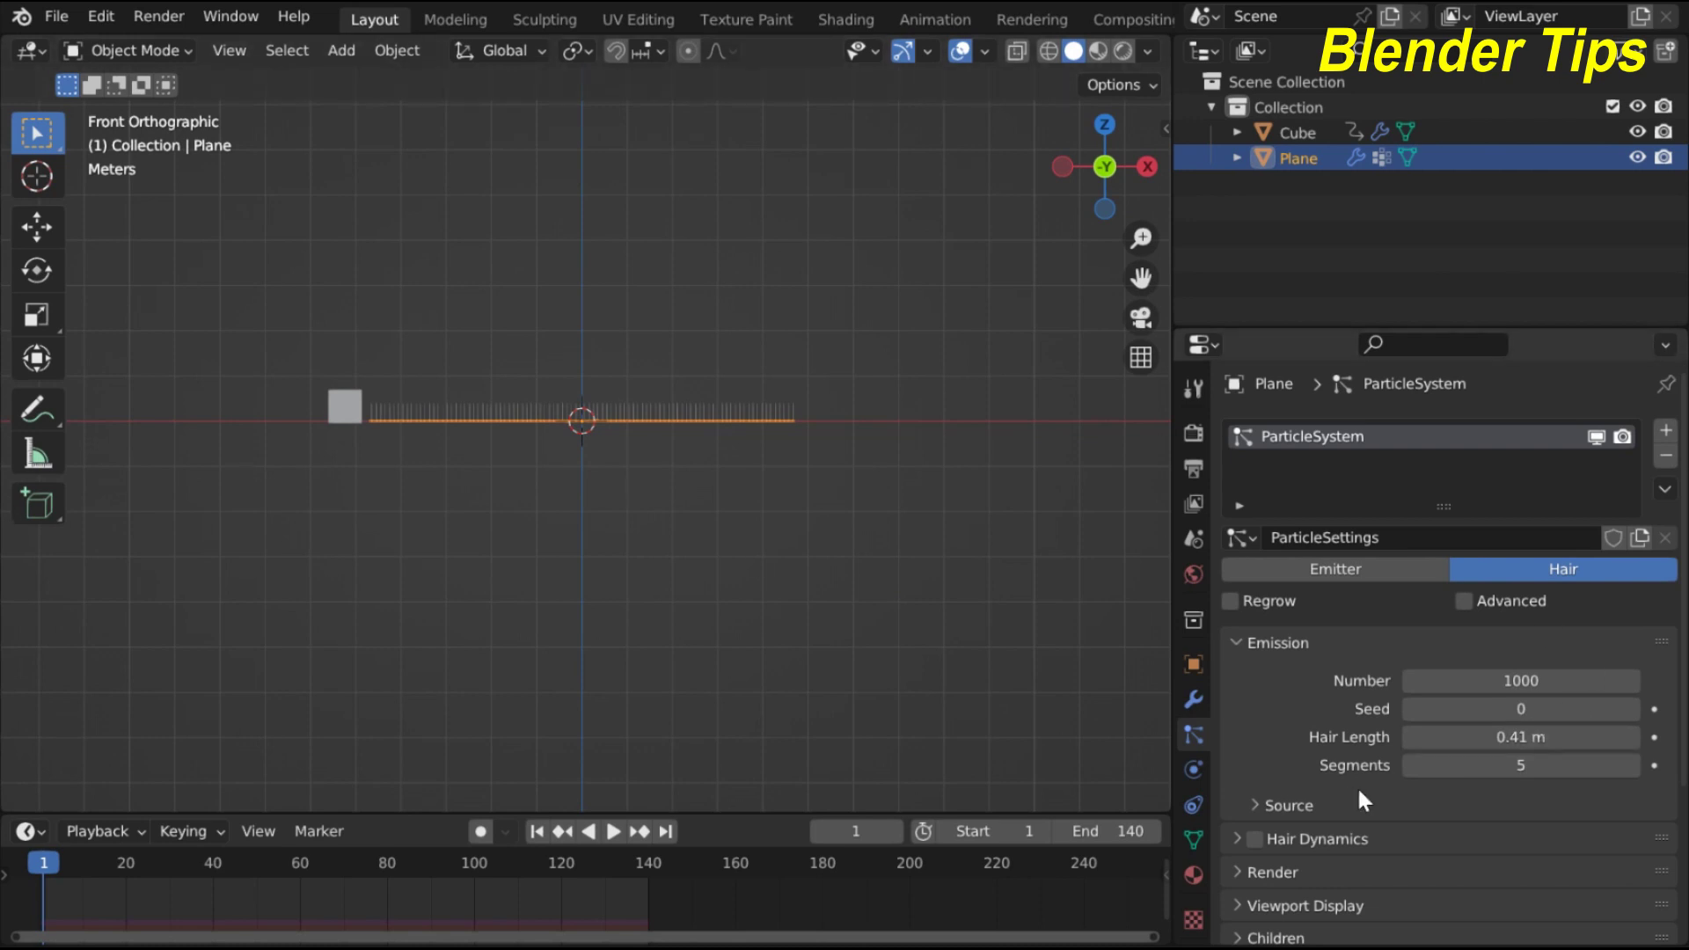
left_click(1490, 689)
type("5000")
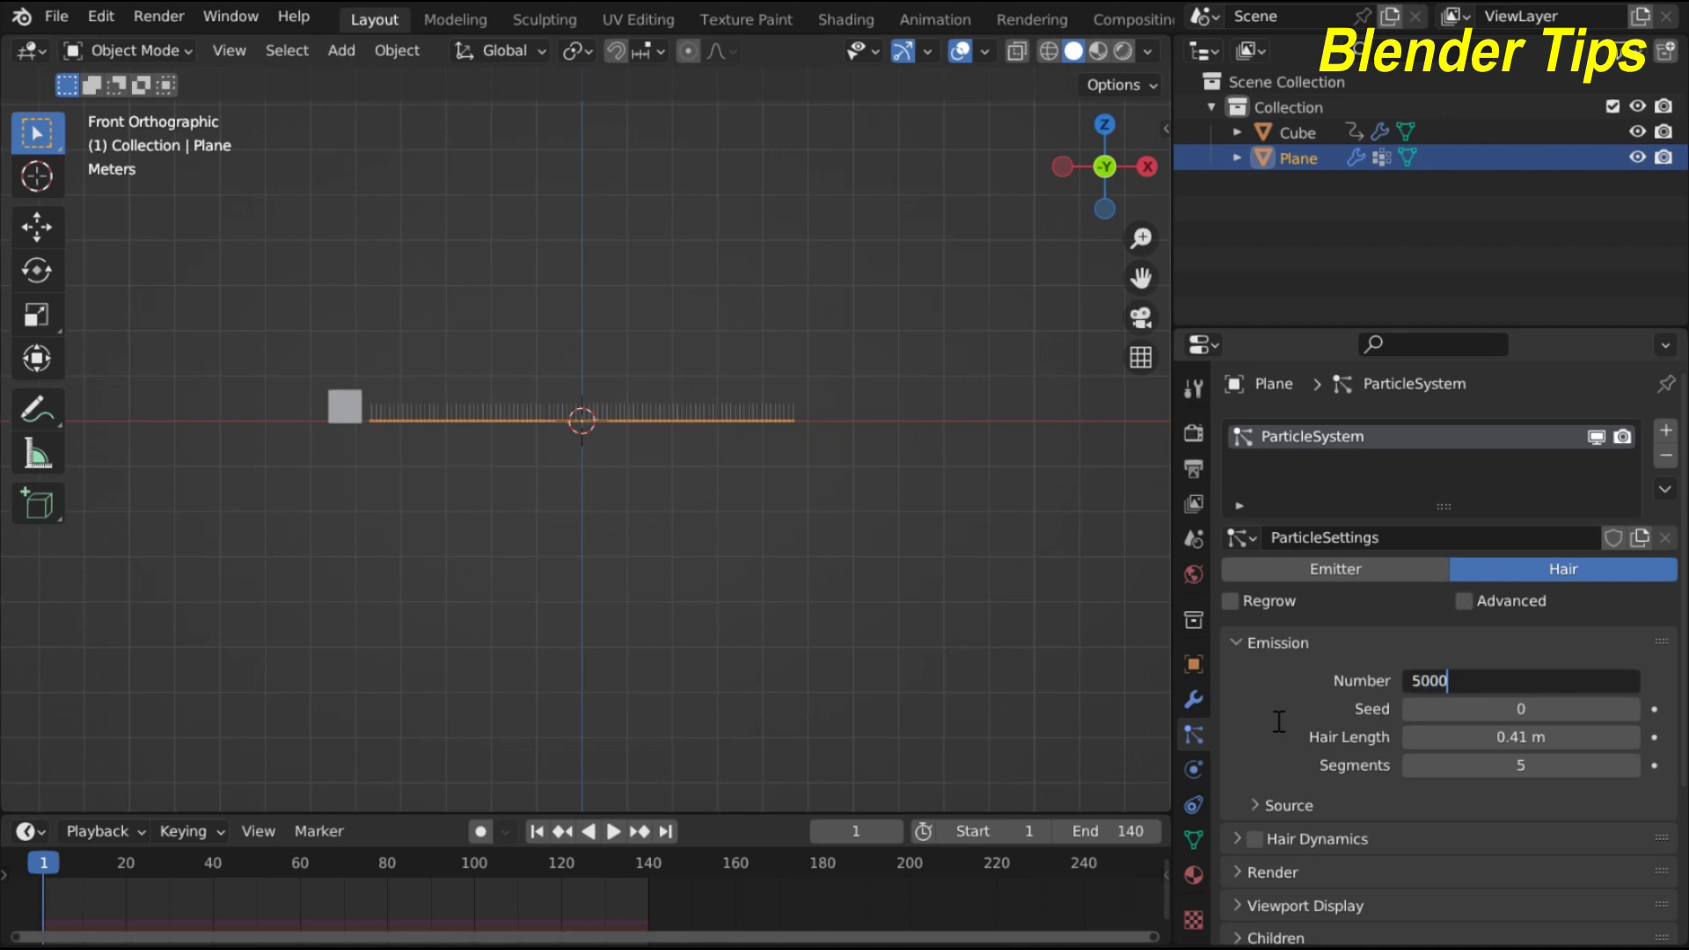
key("Return")
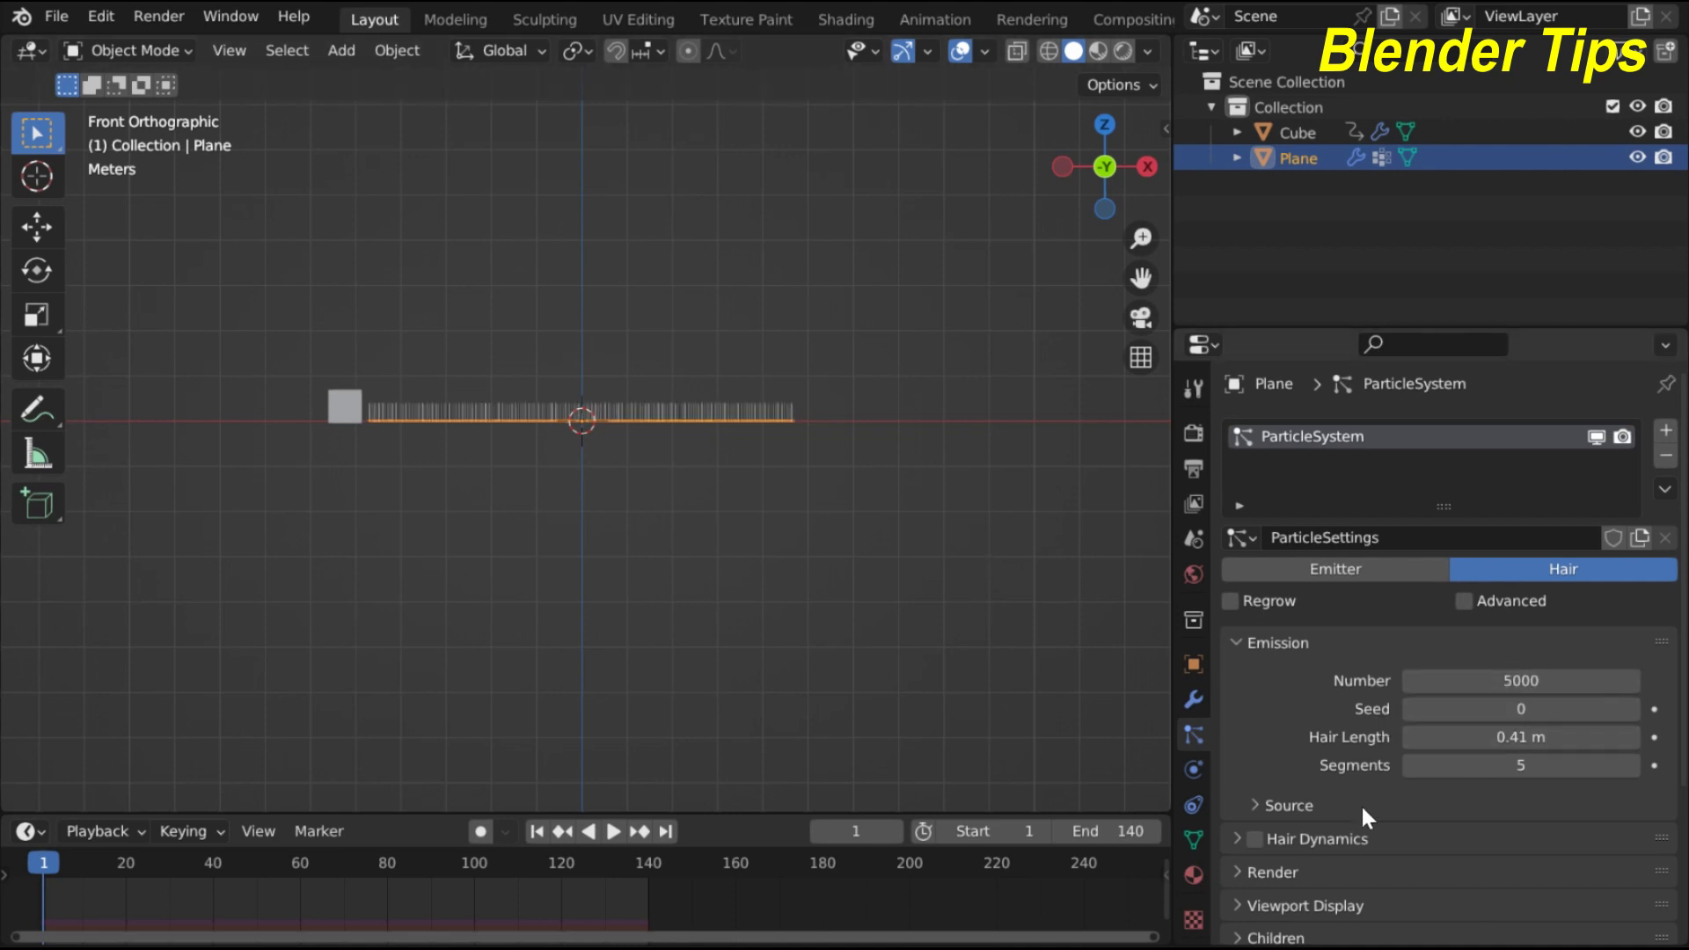
Enable the advanced settings of the plane's hair particle system and set its children to Interpolated
scroll(1321, 778, "down", 5)
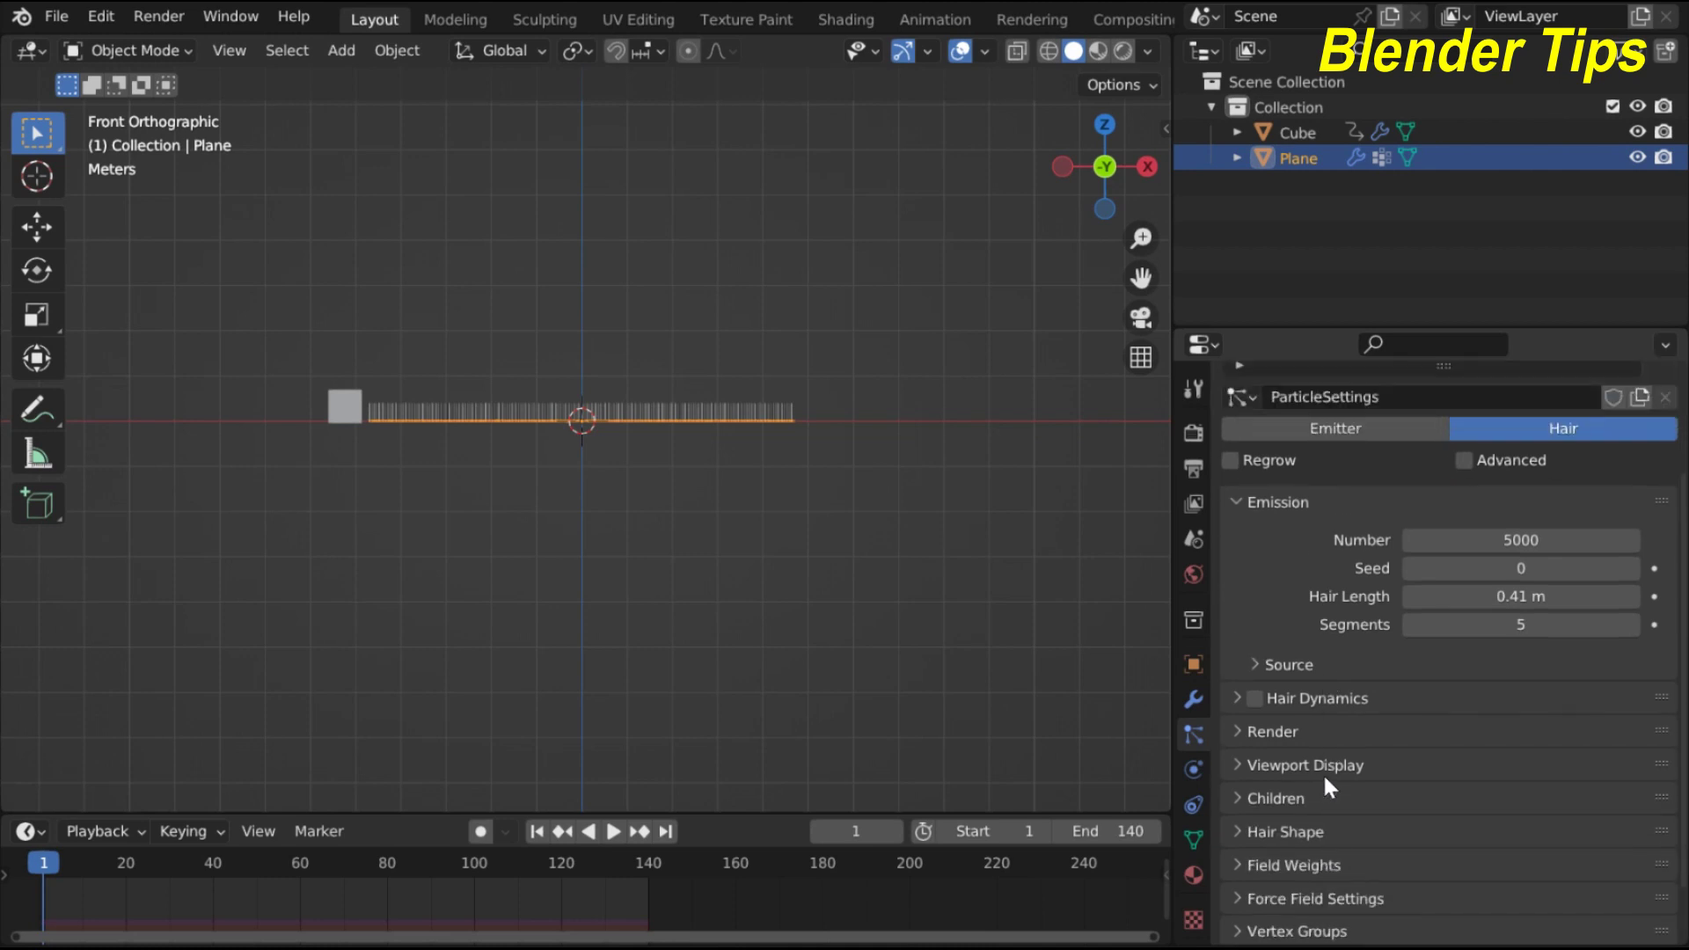
left_click(1464, 390)
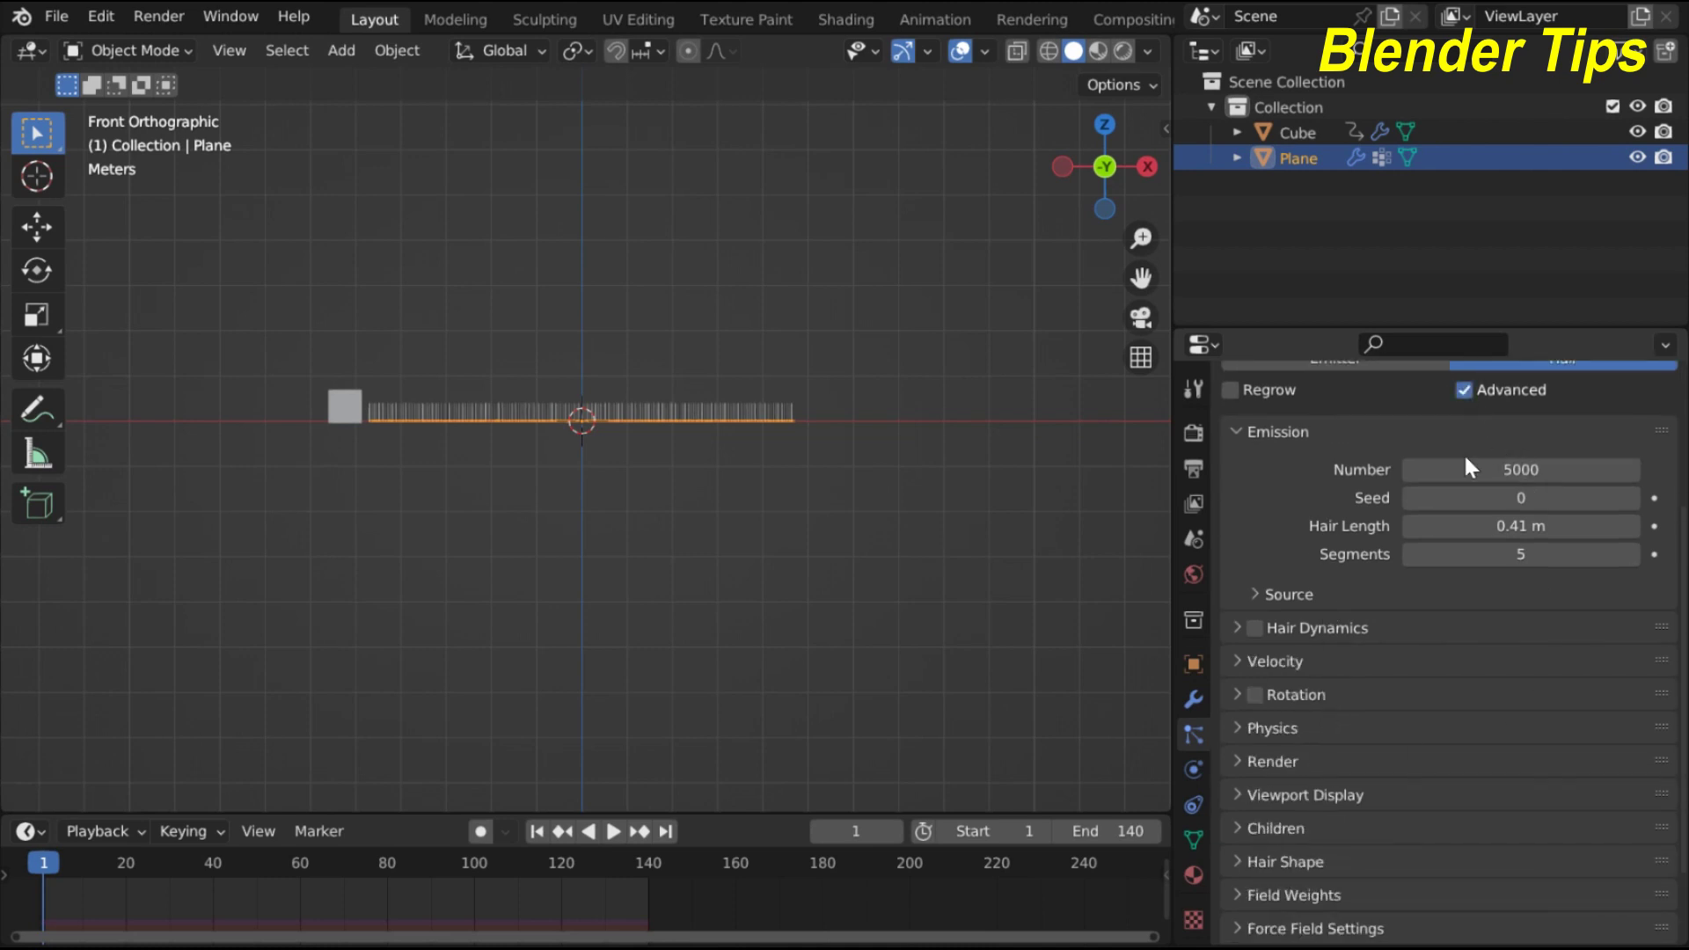
scroll(1267, 673, "down", 2)
left_click(1255, 730)
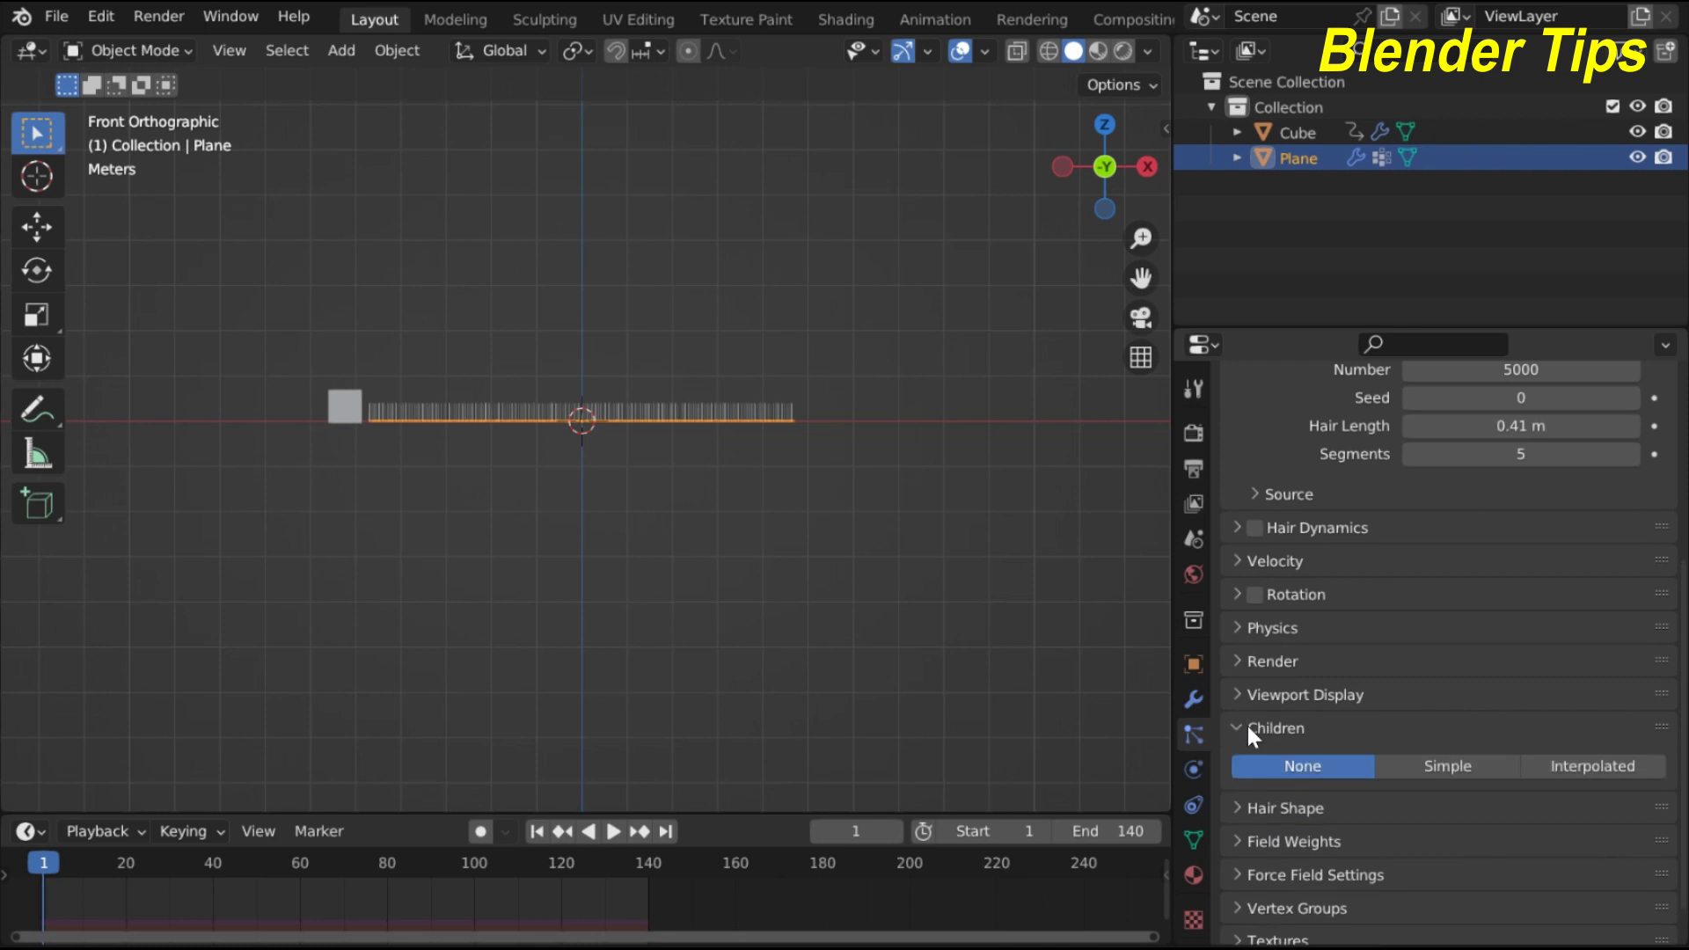
left_click(1622, 762)
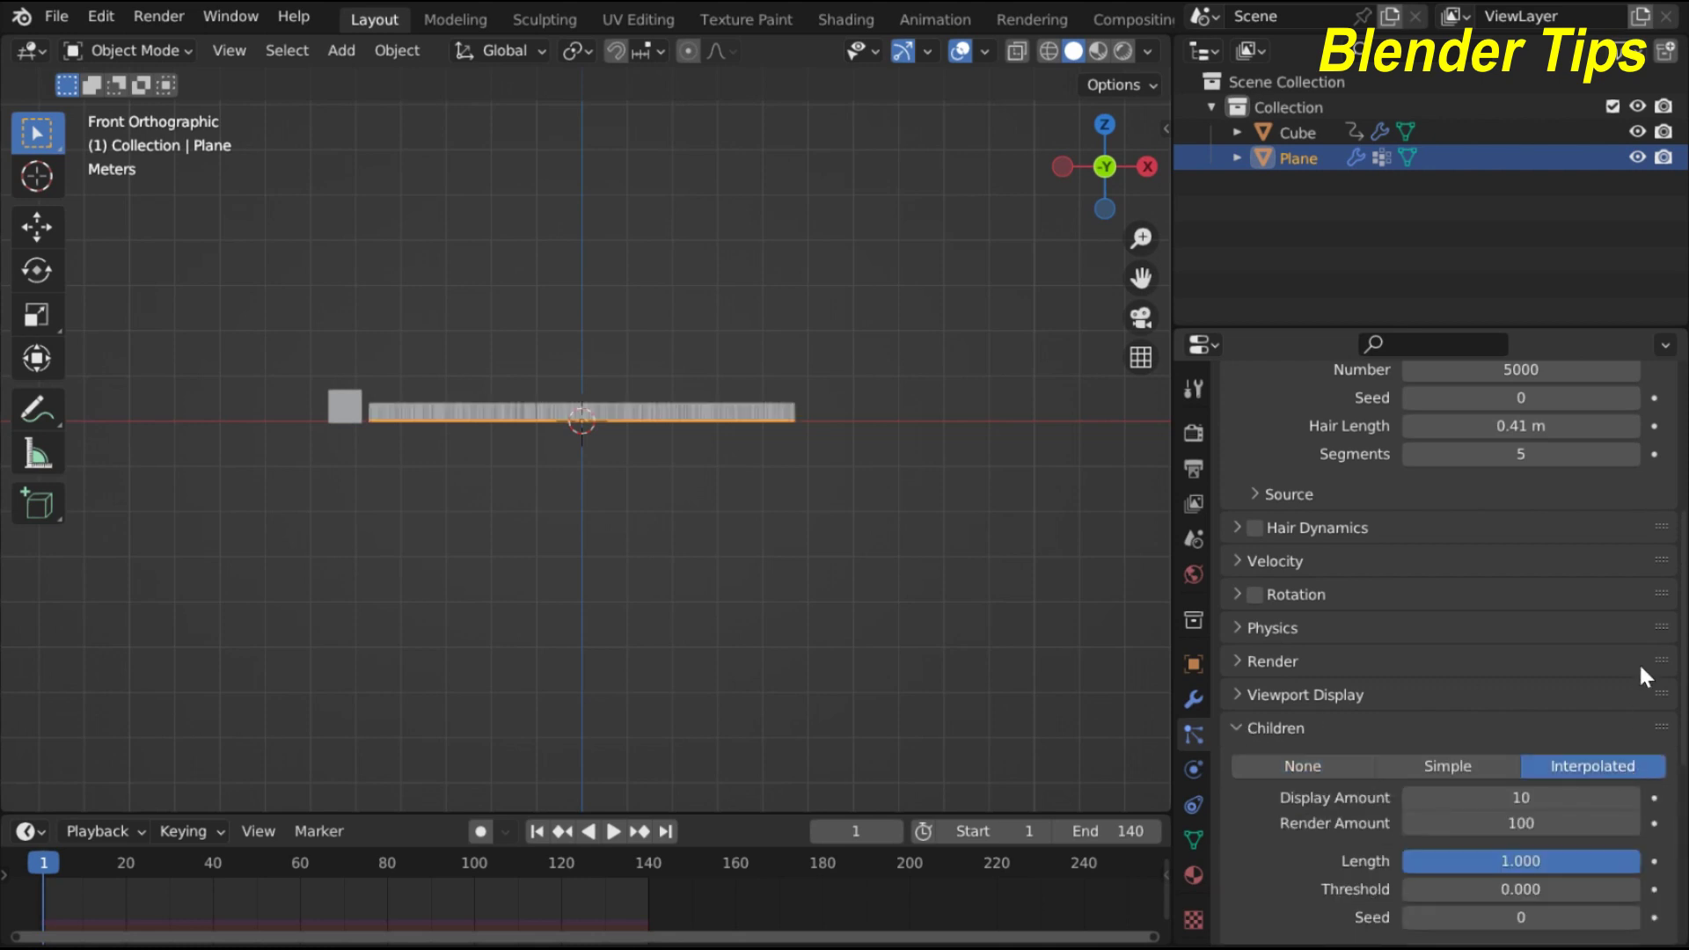
middle_click_drag(762, 486, 774, 566)
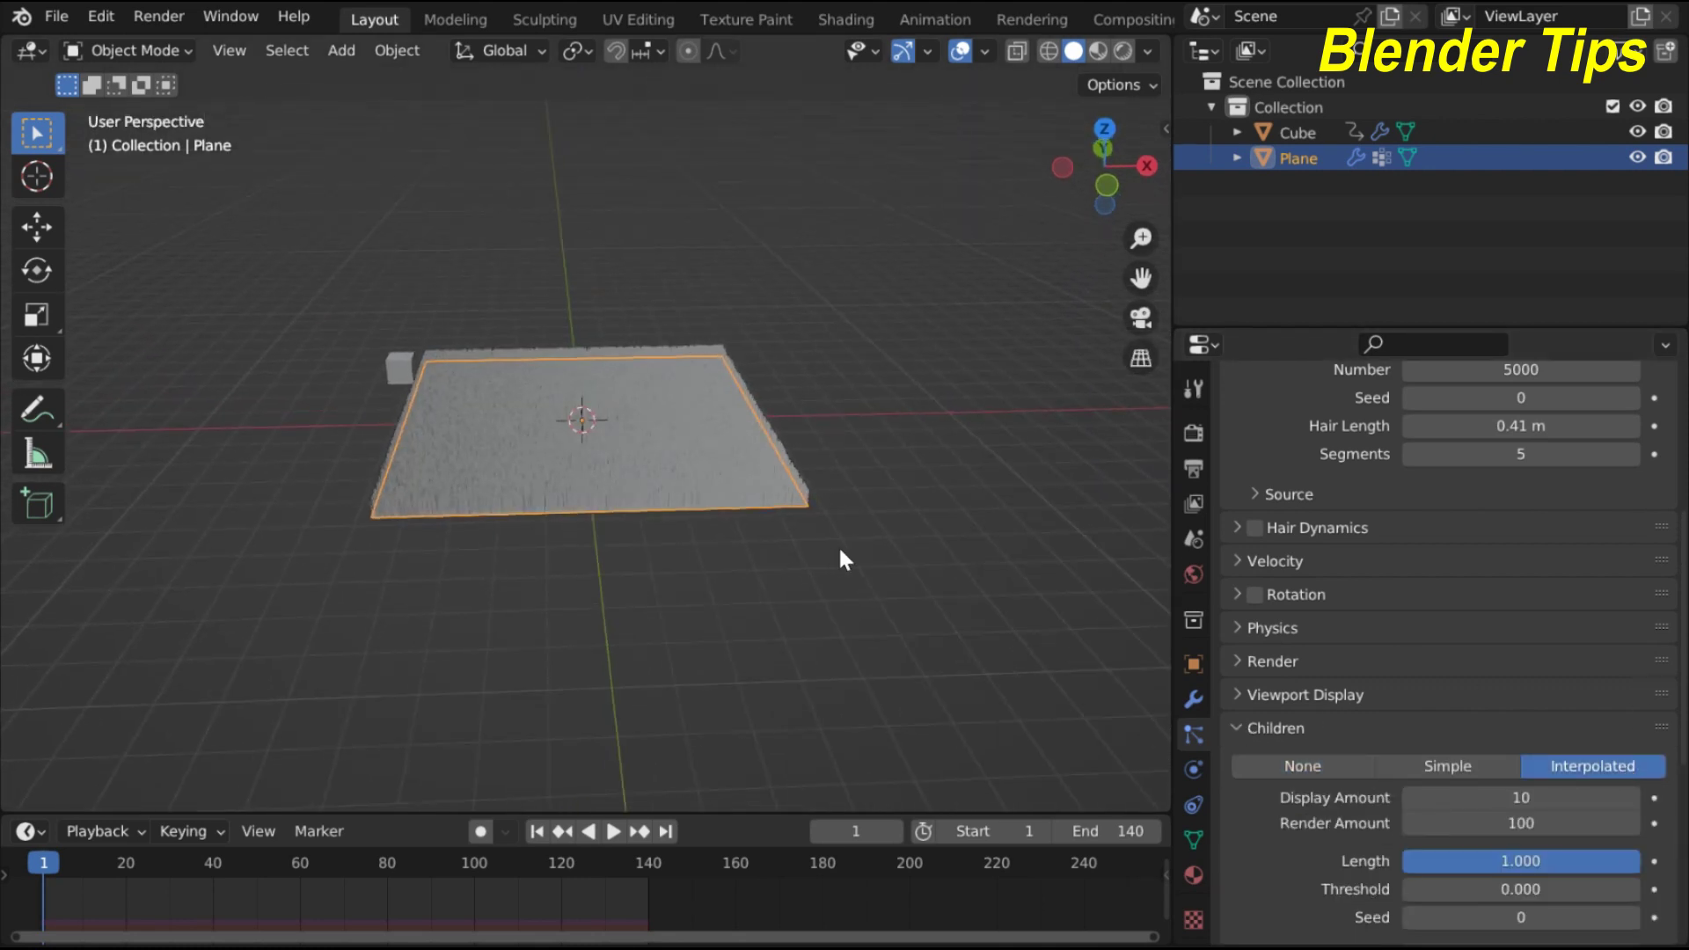
Assign the Grass vertex group to the hair particle system's Length
scroll(1546, 785, "down", 7)
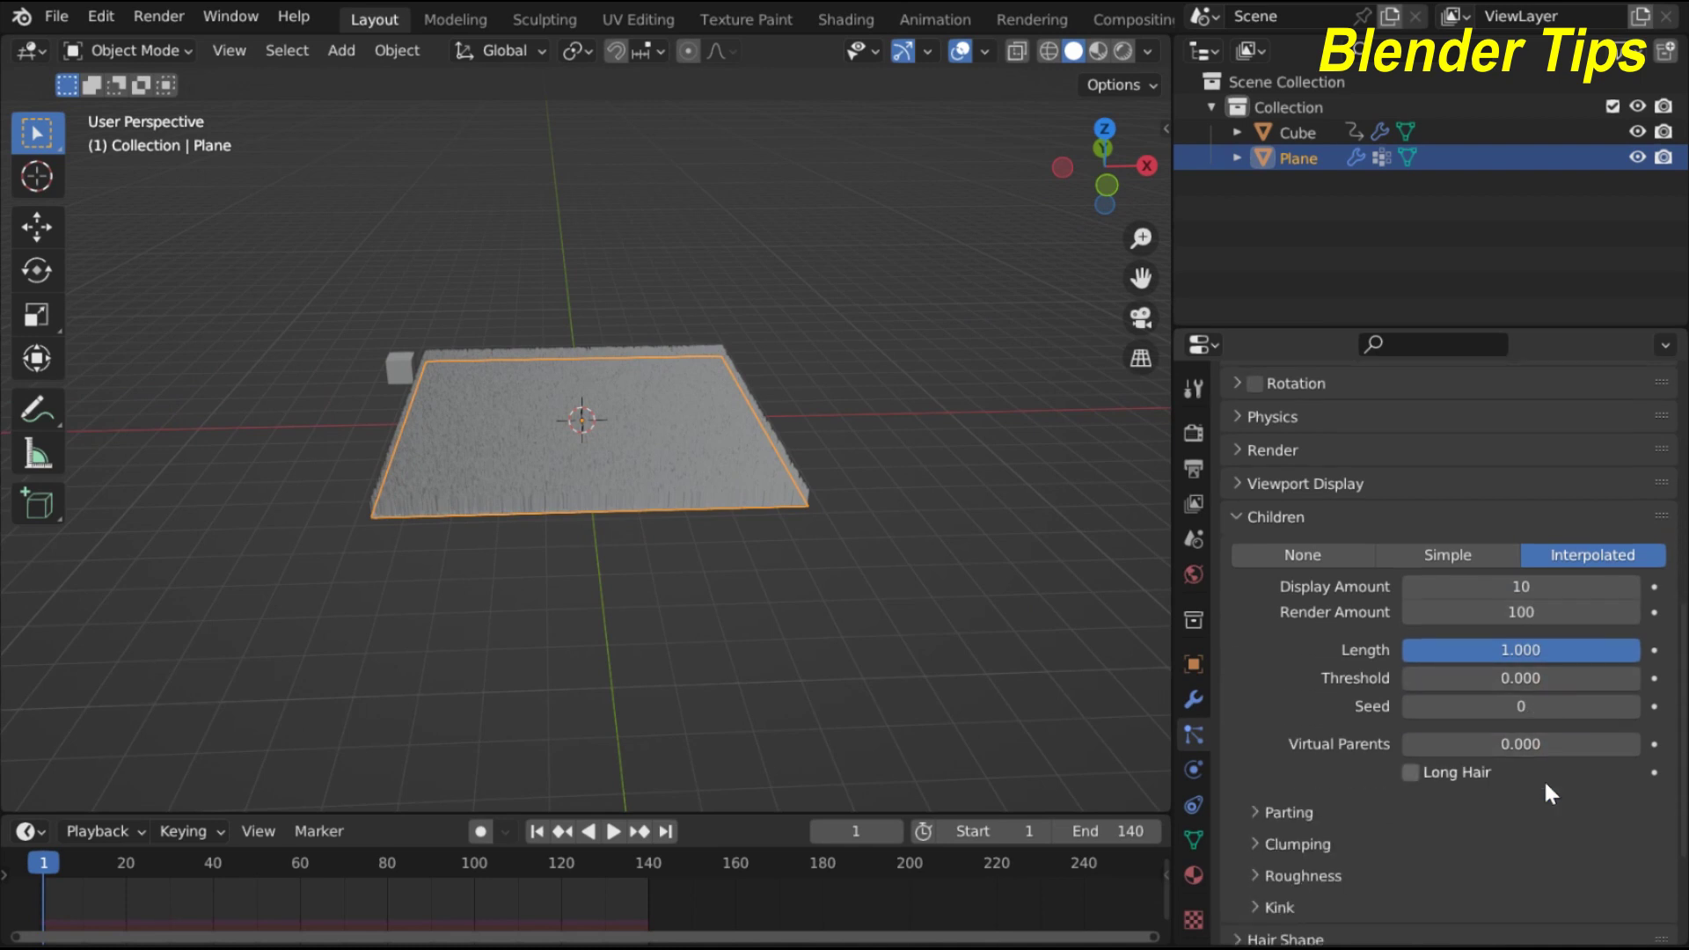
scroll(1546, 785, "down", 4)
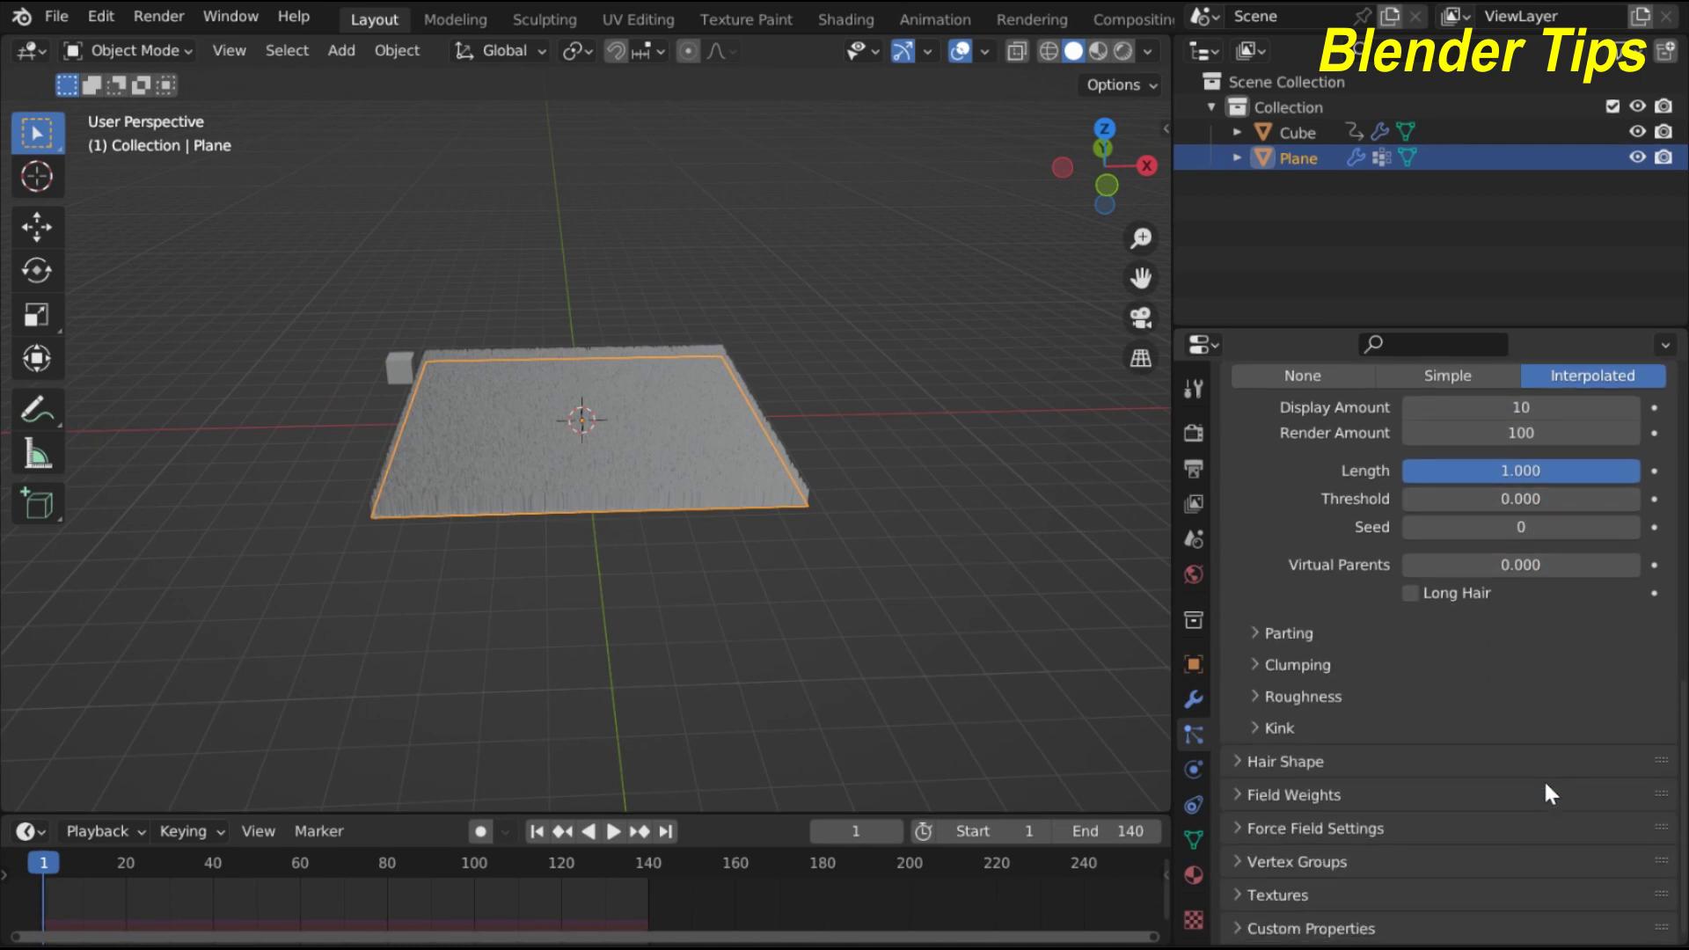
left_click(1236, 859)
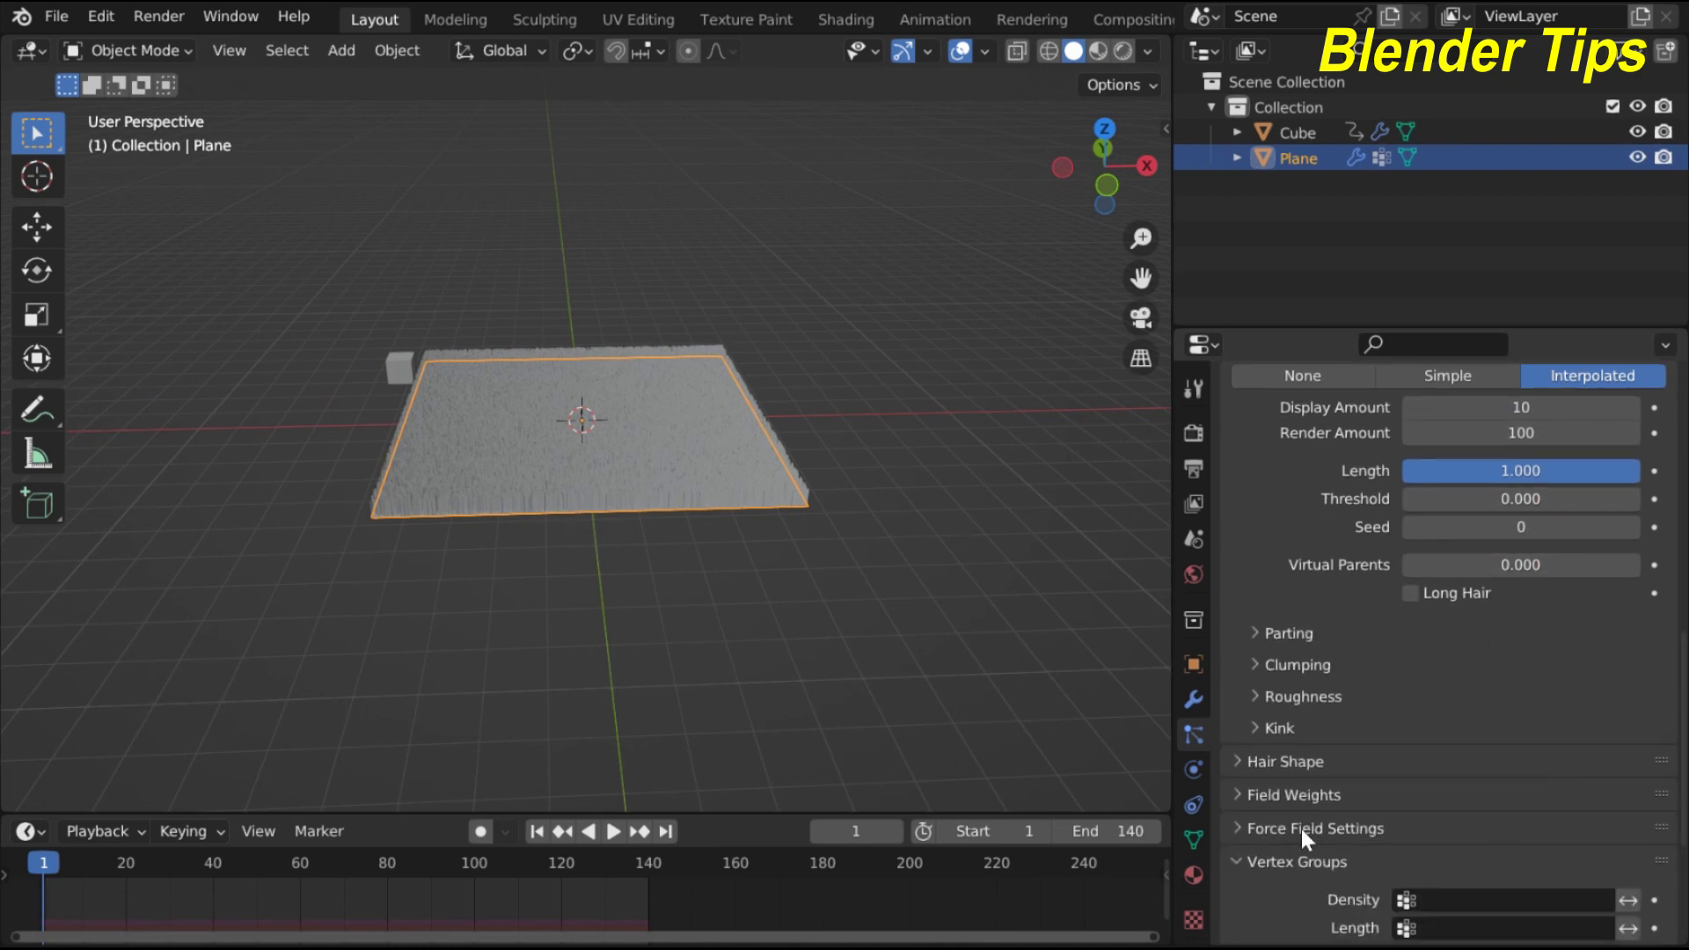
scroll(1498, 804, "down", 3)
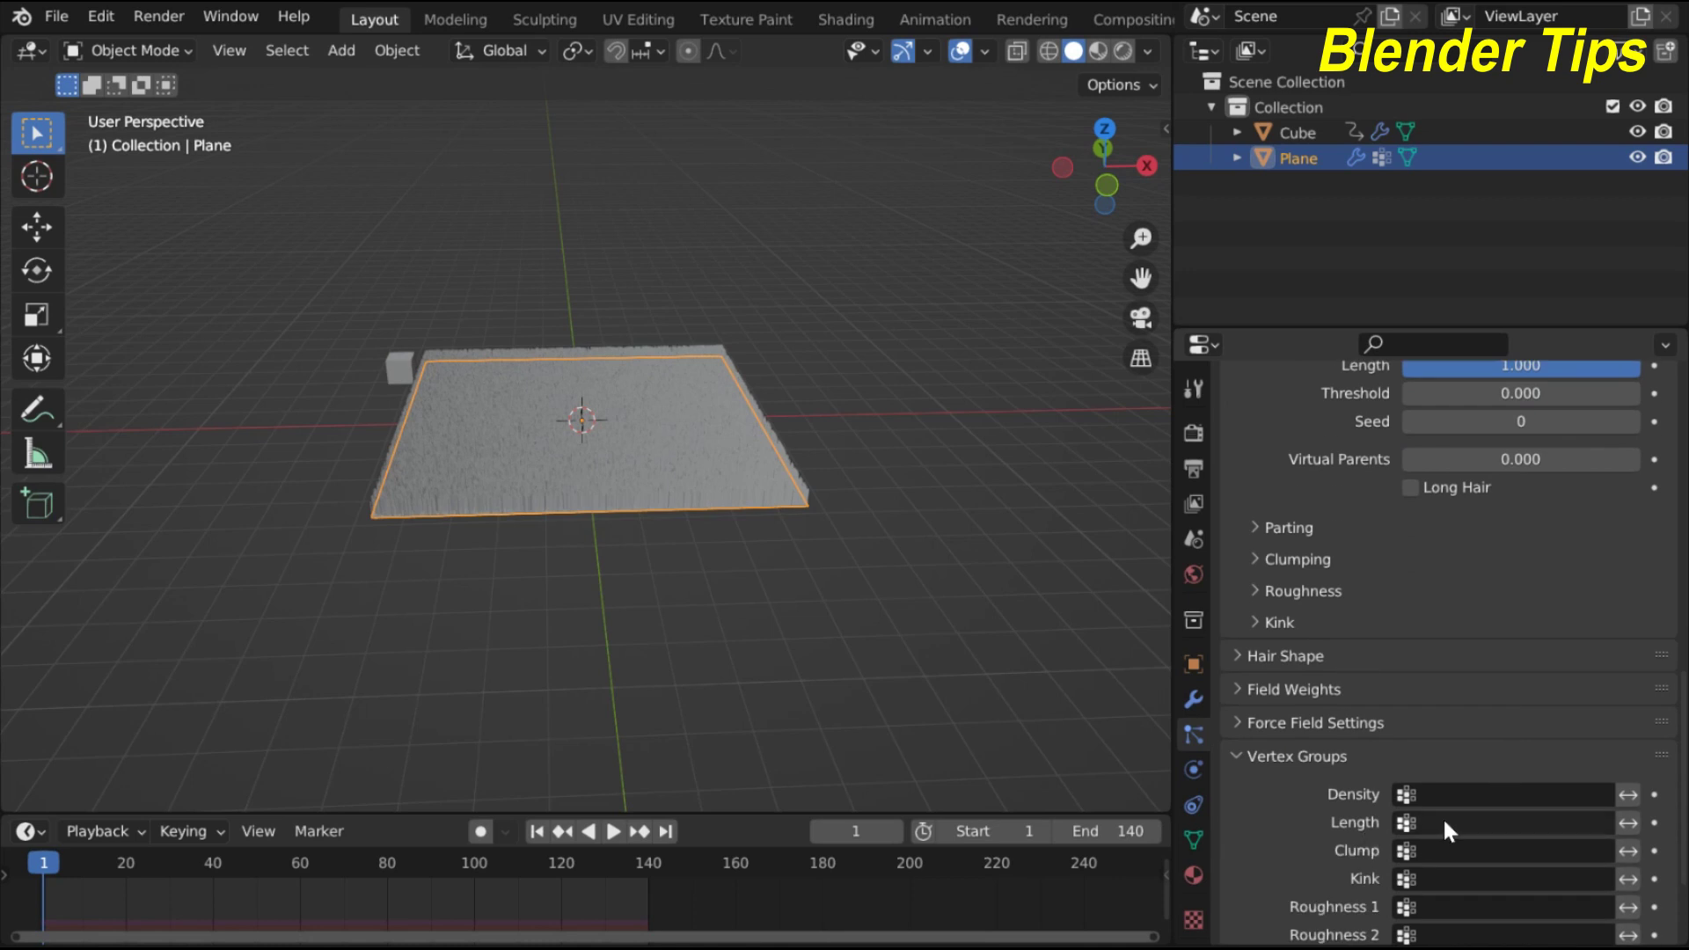
left_click(1444, 823)
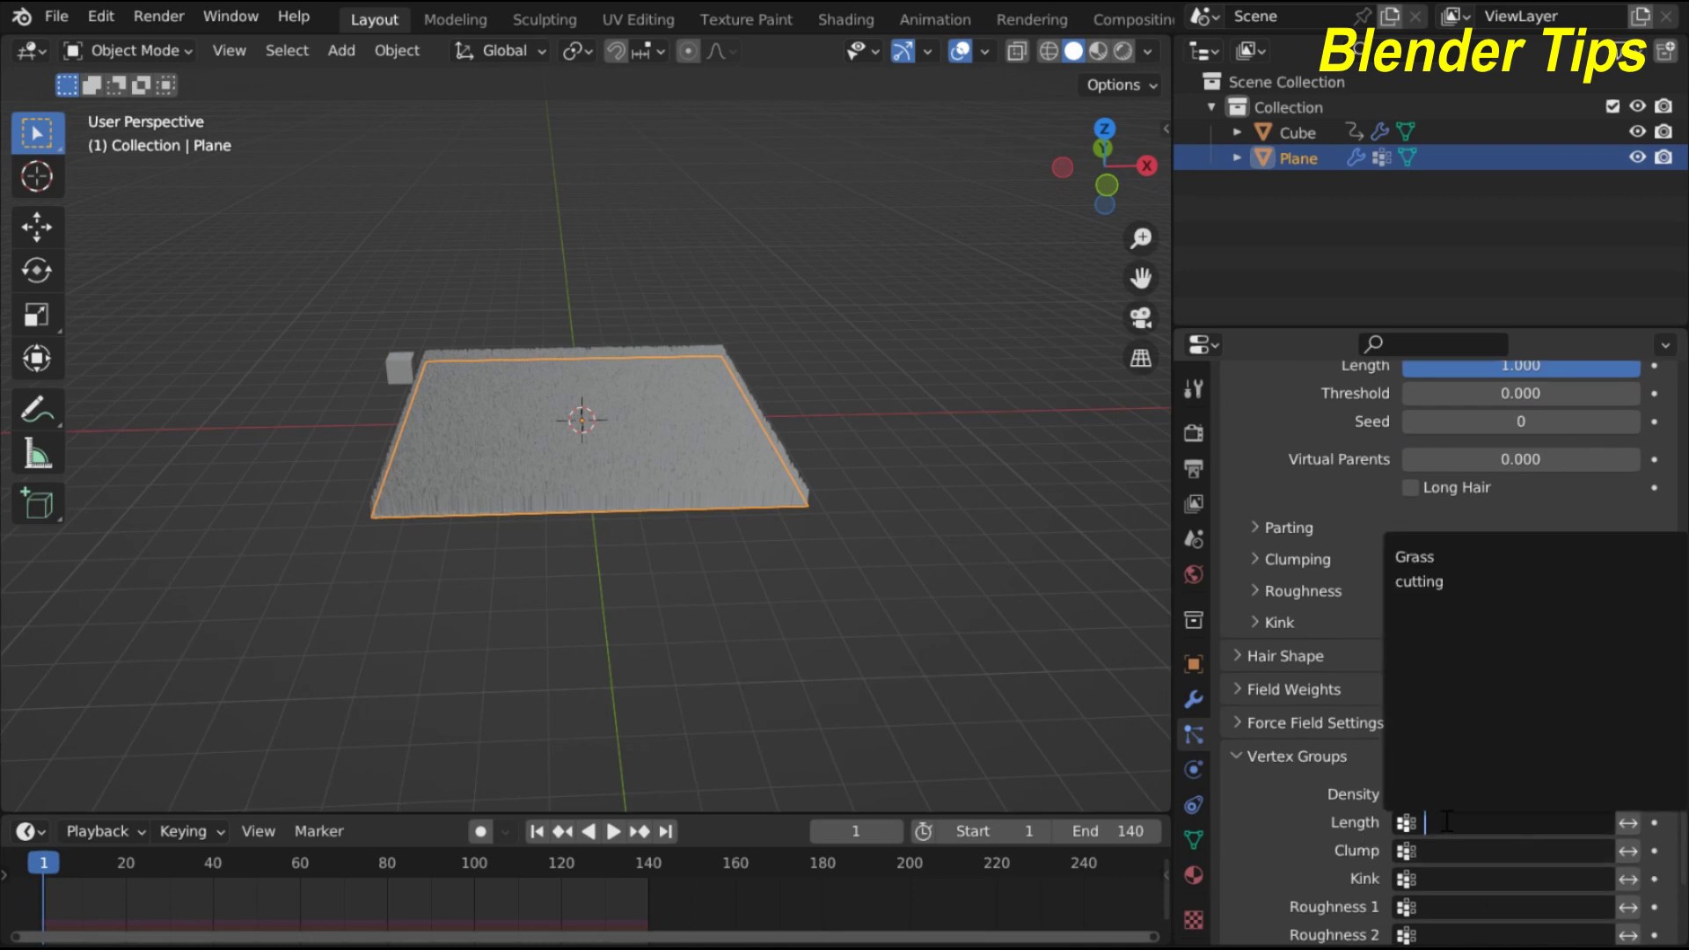
left_click(1467, 556)
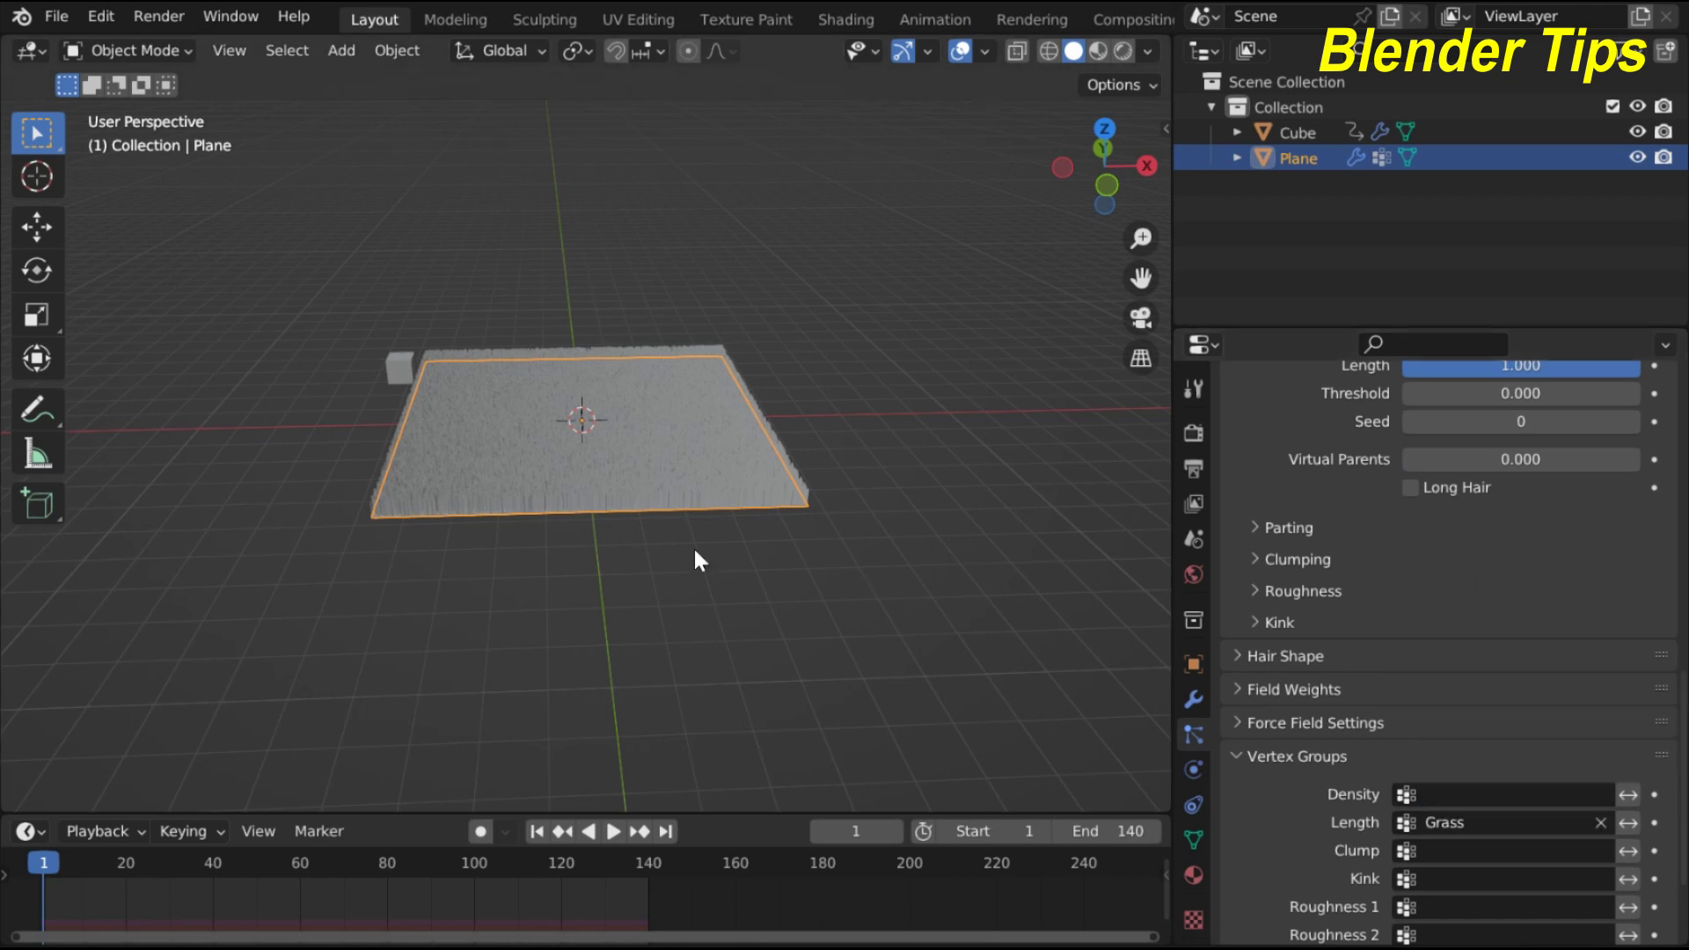
scroll(718, 509, "up", 5)
middle_click_drag(720, 509, 799, 510)
scroll(780, 554, "up", 3)
scroll(781, 554, "down", 3)
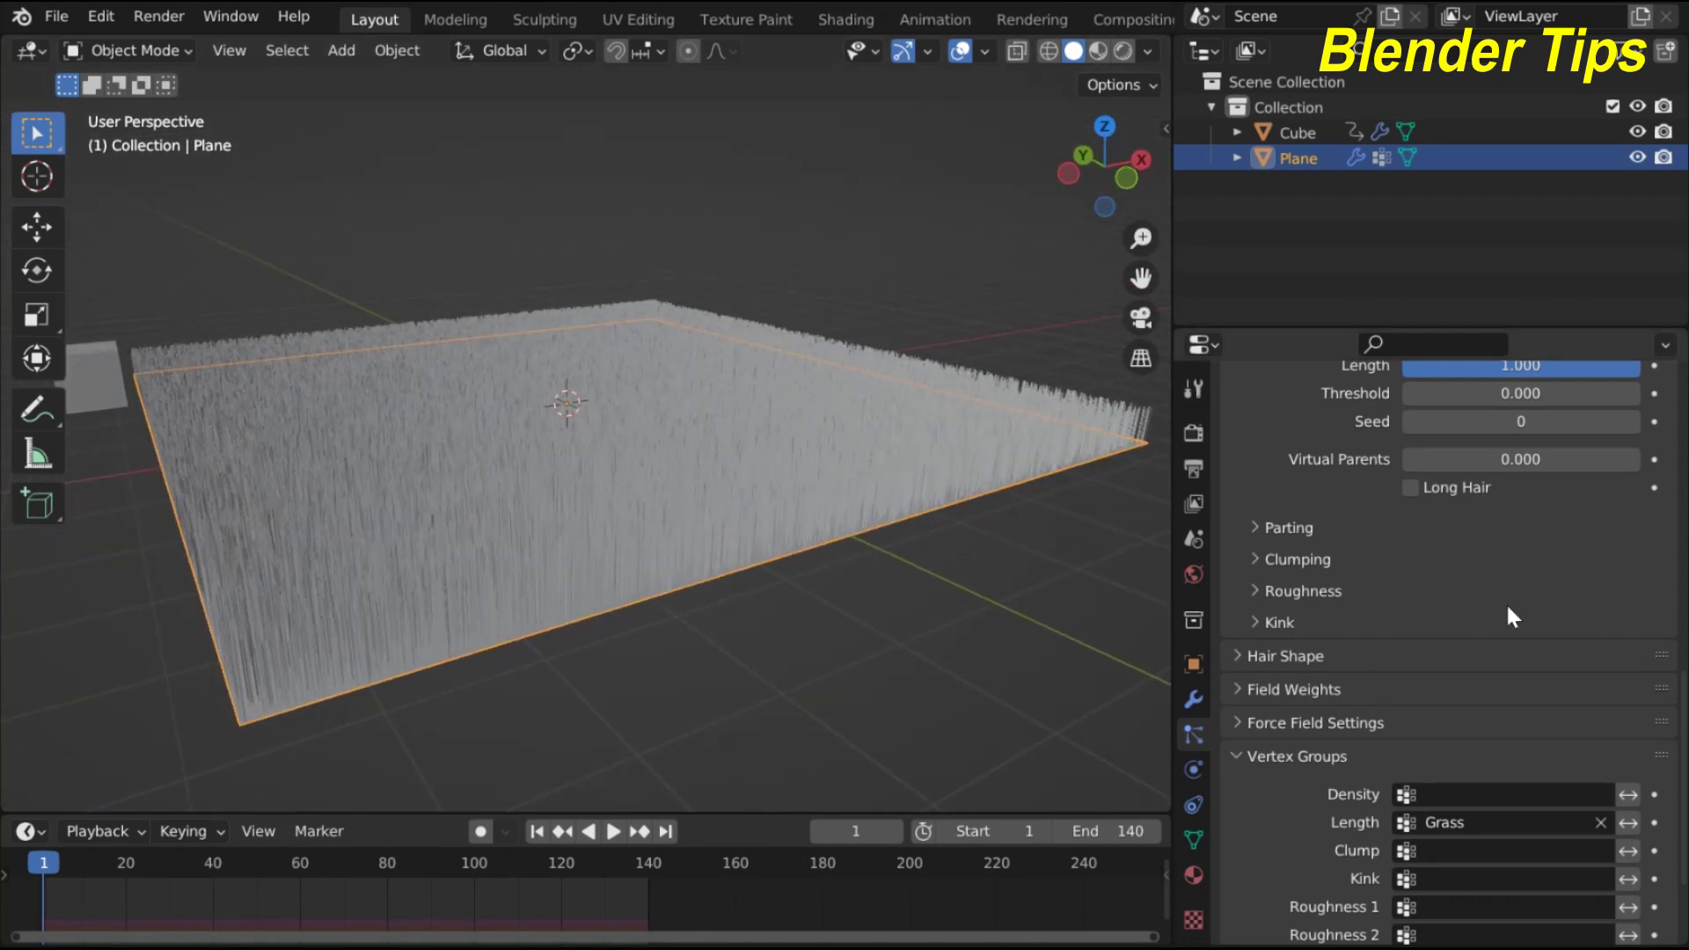
Increase the Brownian force slightly in the hair particle system's physics settings to vary the grass direction
scroll(1495, 607, "up", 8)
scroll(1470, 605, "up", 4)
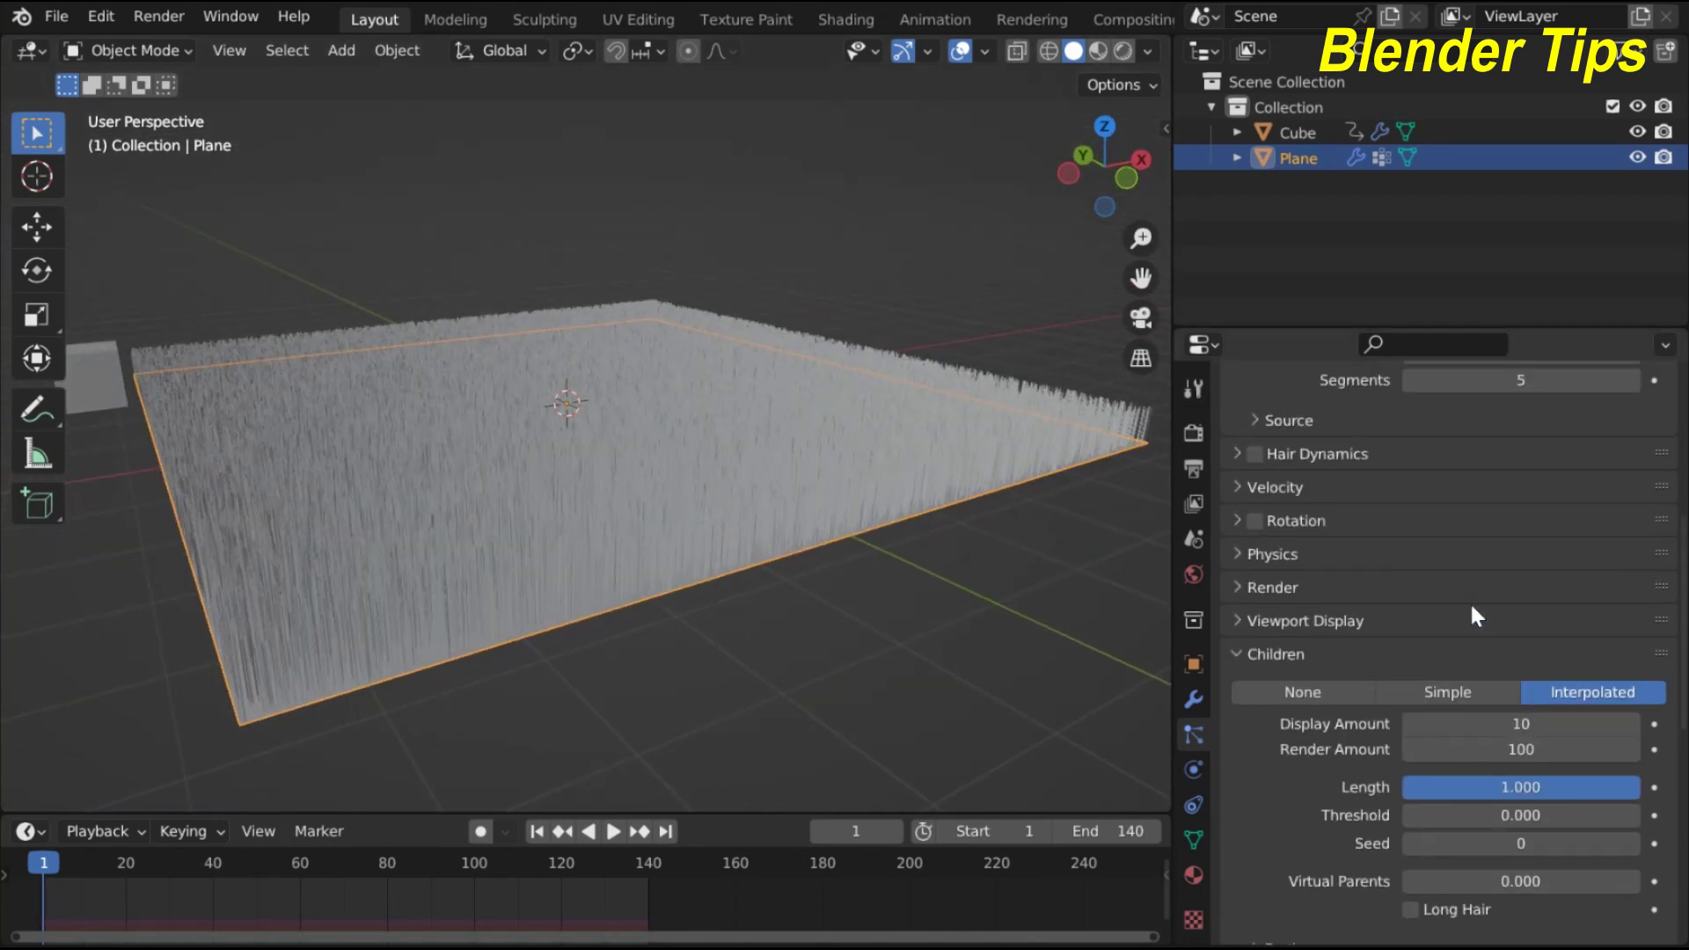
scroll(1294, 615, "up", 1)
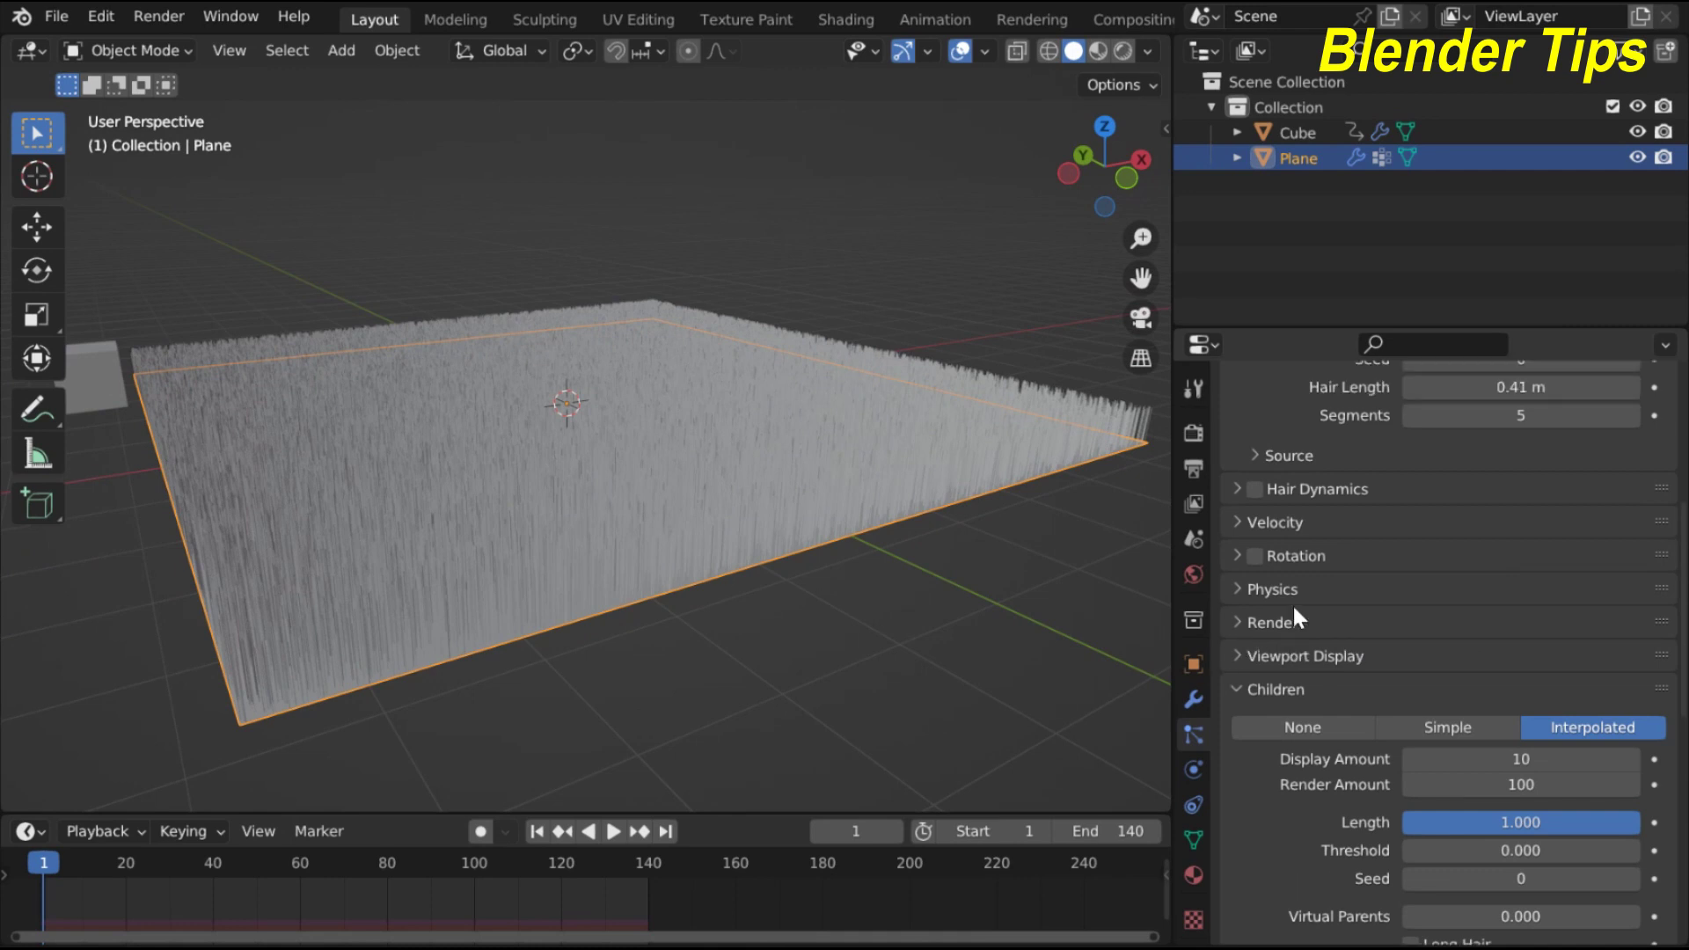
left_click(1239, 585)
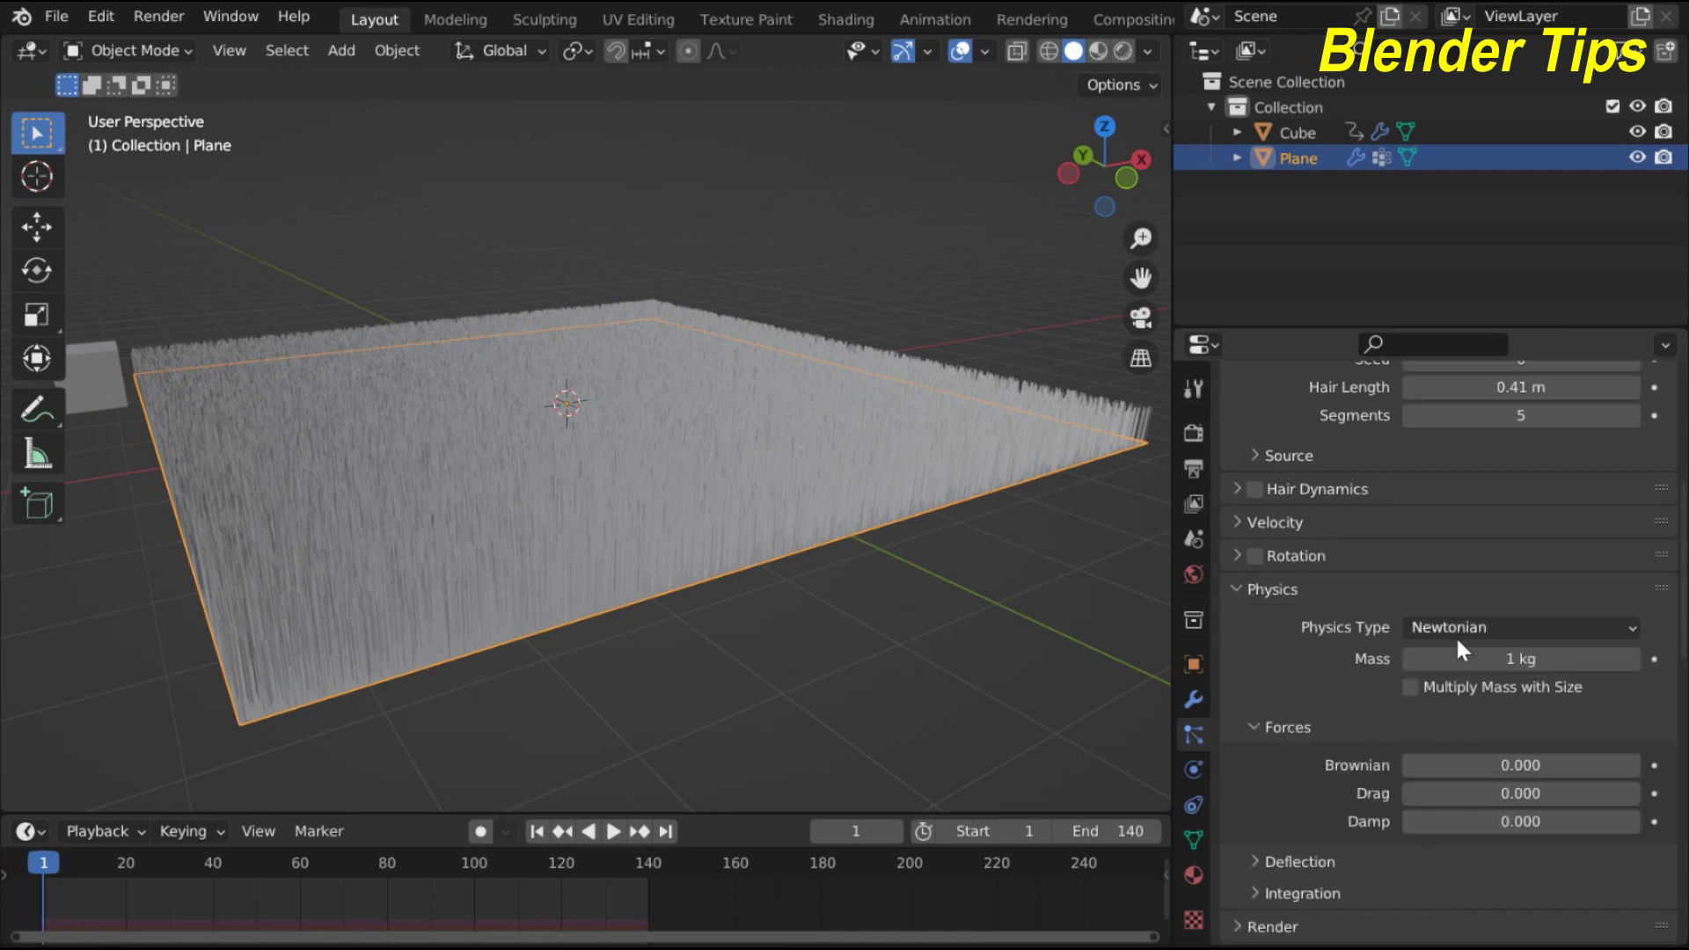
scroll(1456, 637, "down", 3)
scroll(1457, 647, "down", 1)
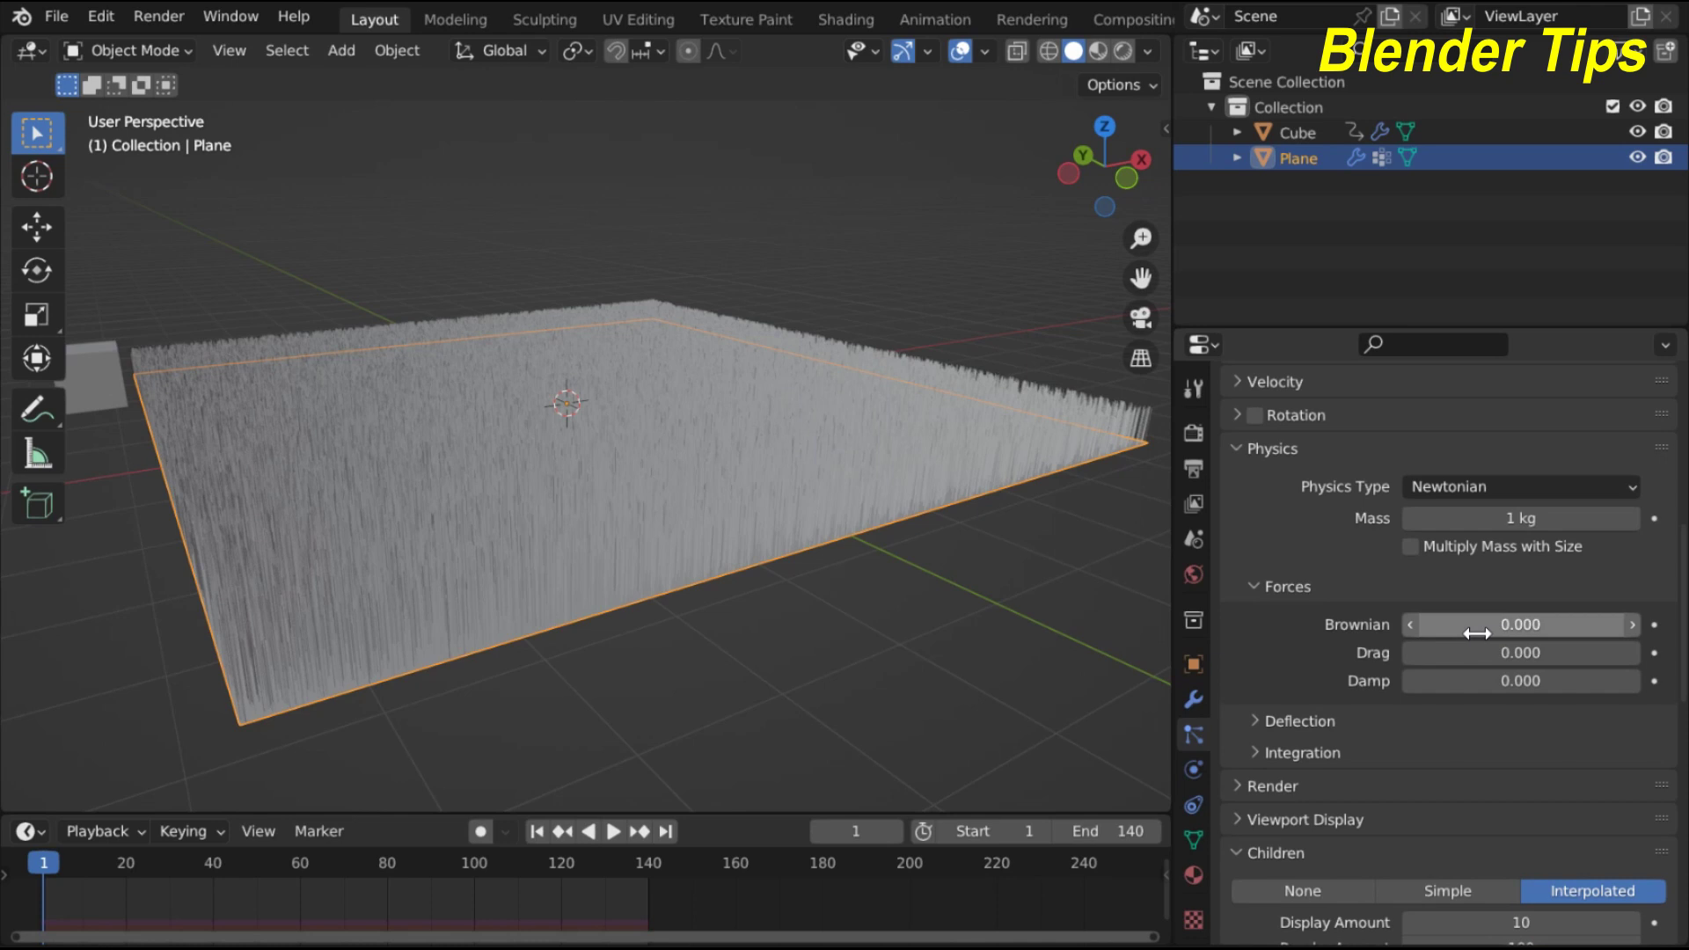
left_click_drag(1477, 633, 1496, 633)
middle_click_drag(661, 568, 722, 540)
scroll(773, 563, "up", 2)
scroll(770, 563, "down", 5)
scroll(724, 547, "up", 1)
Set the child hairs' roughness to an Endpoint of 0.013 and a Random value of 0.012
scroll(1374, 713, "down", 10)
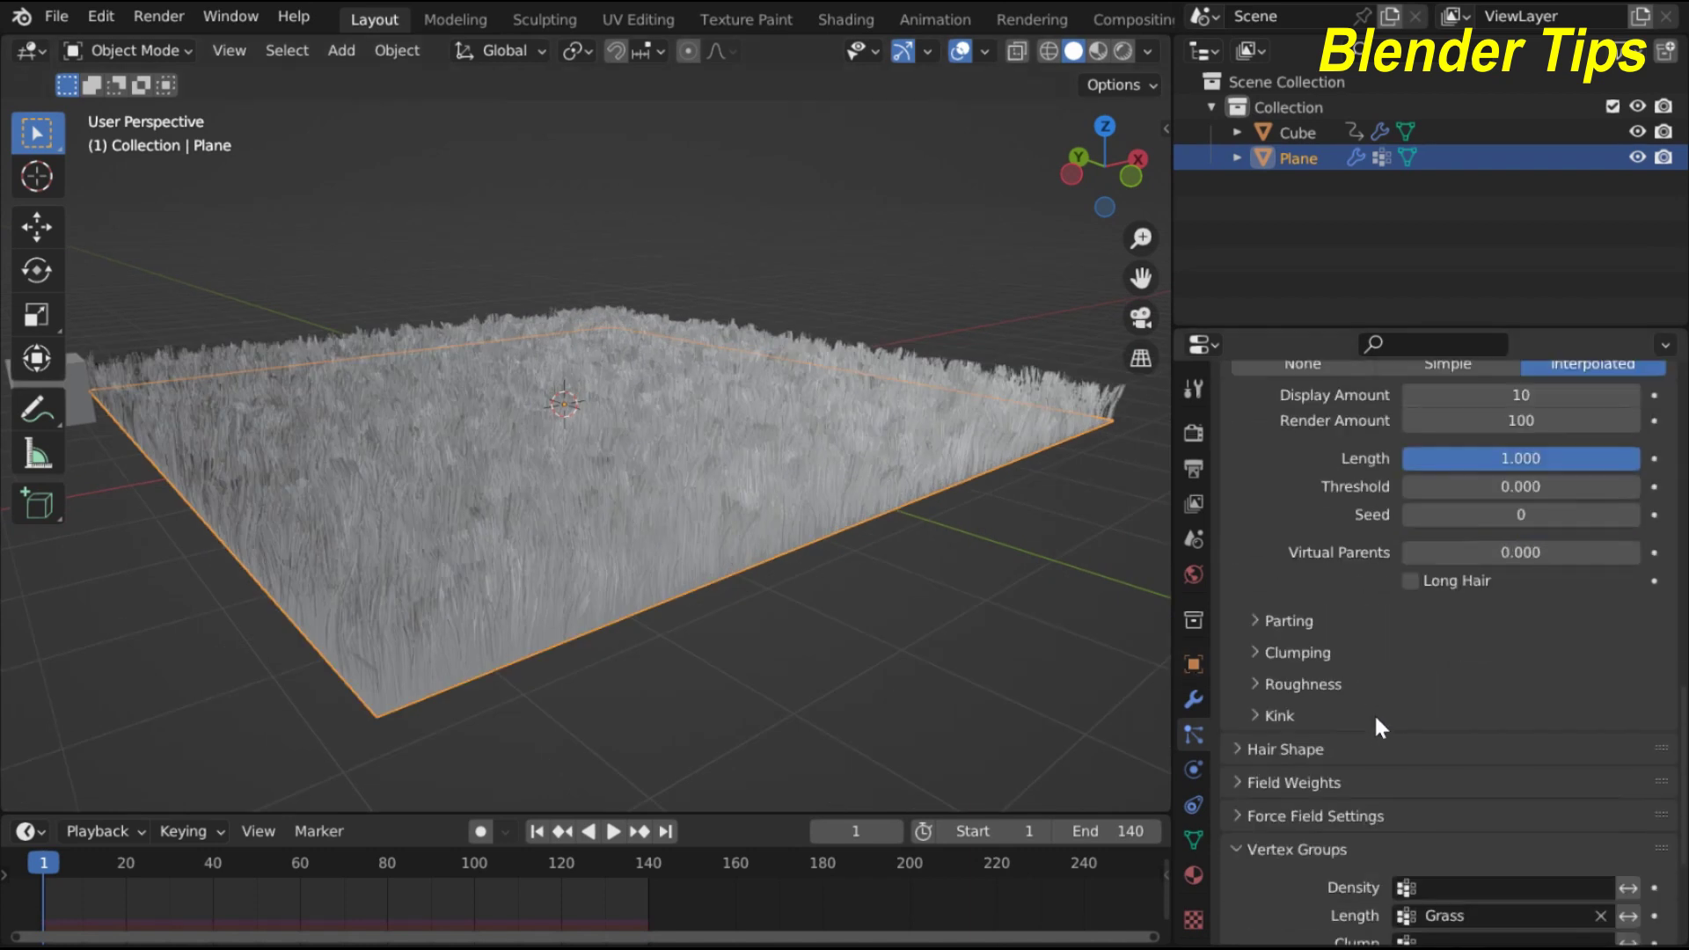
scroll(1283, 714, "down", 3)
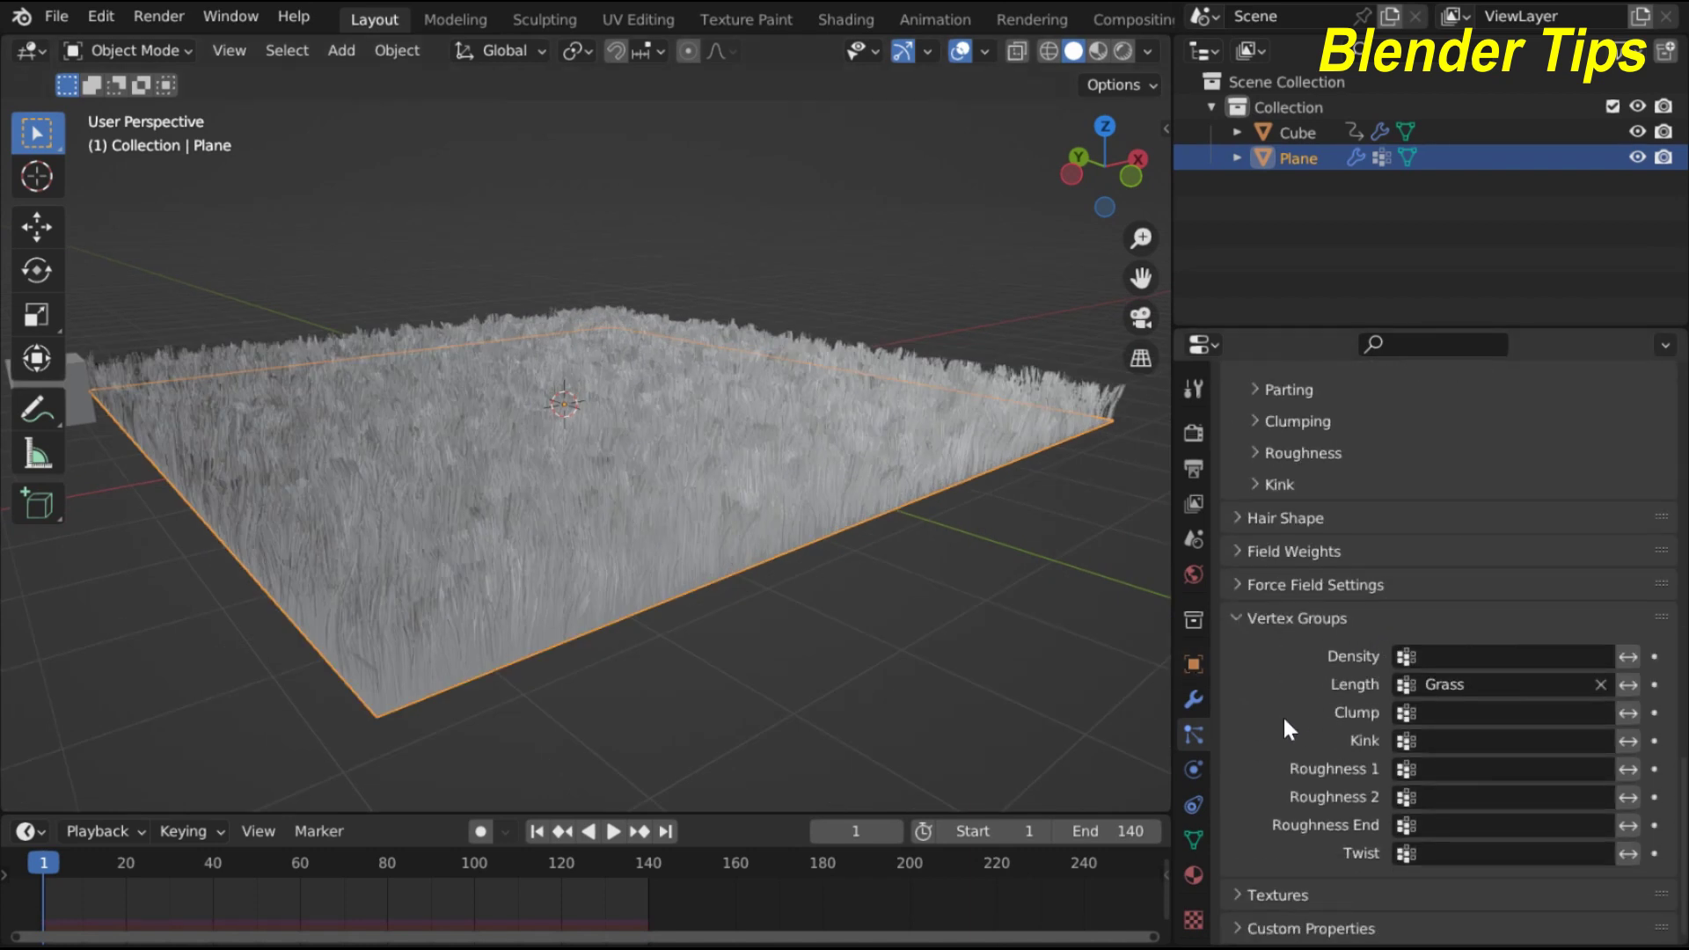
scroll(1283, 714, "up", 2)
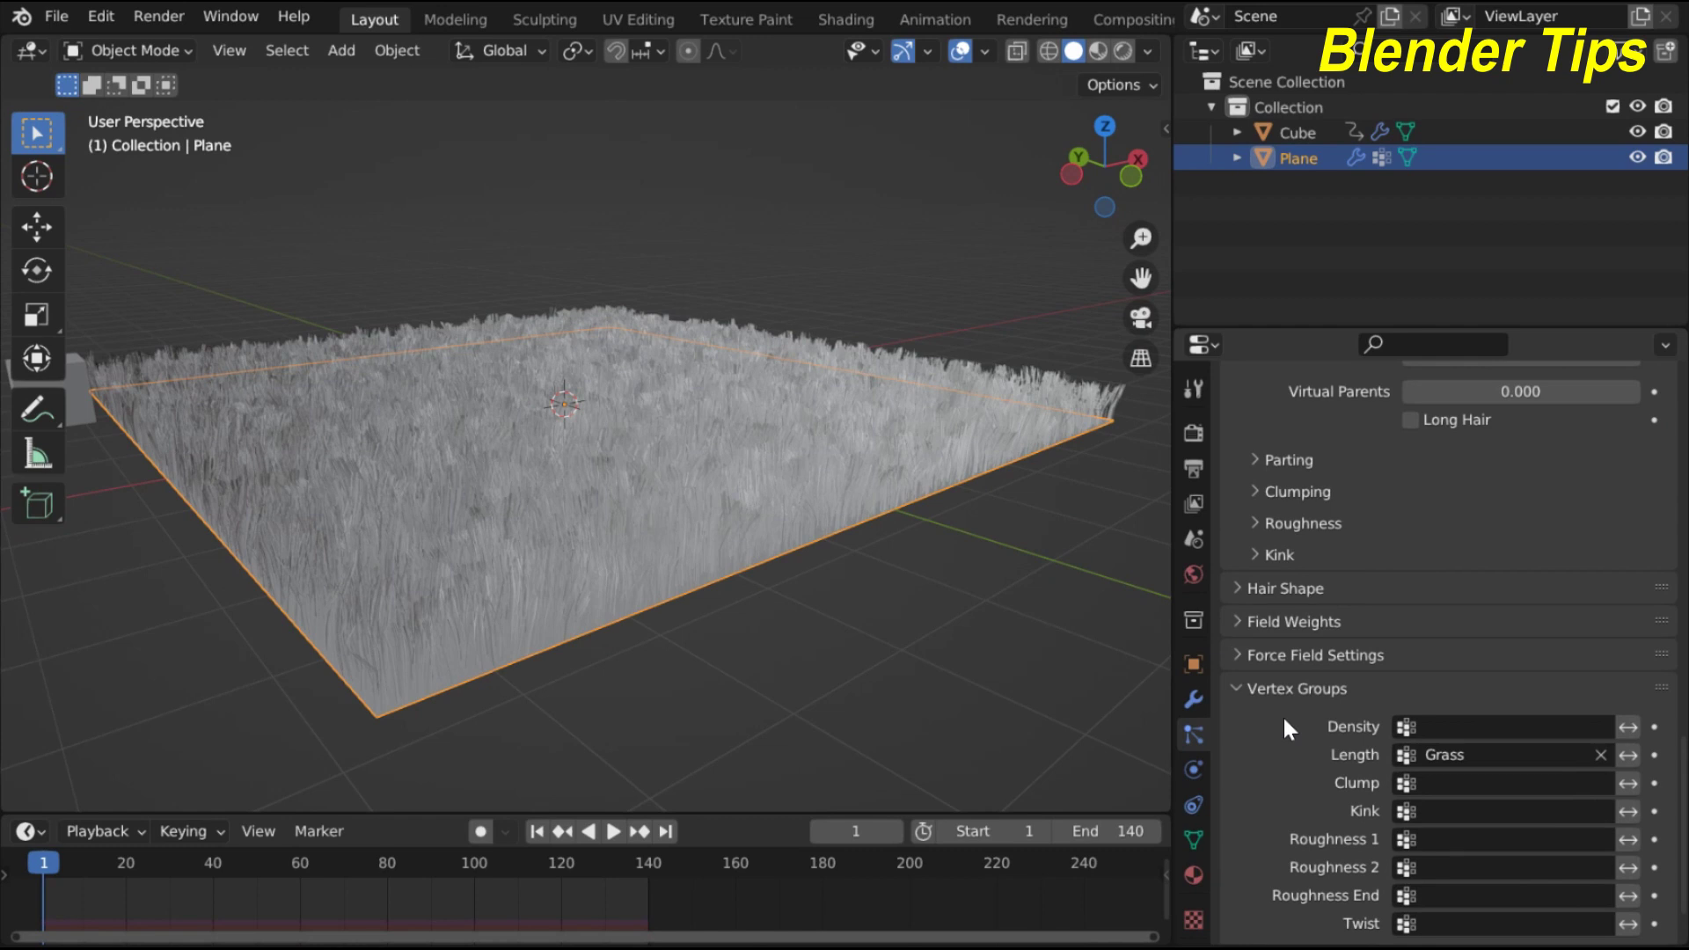
left_click(1258, 524)
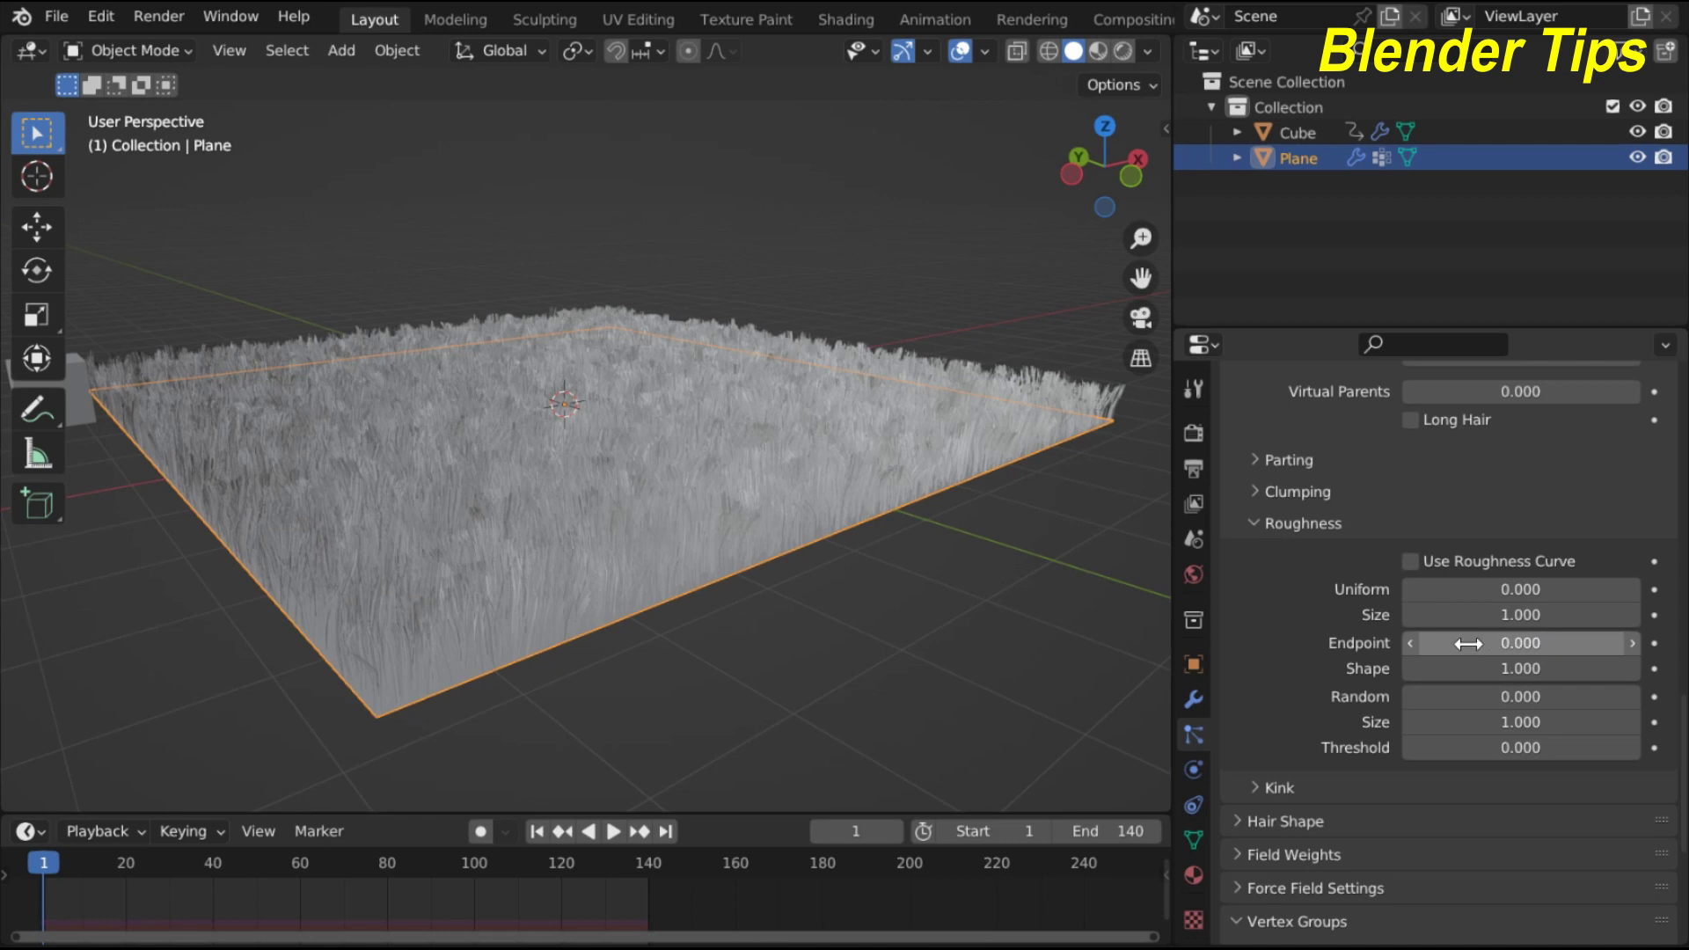
left_click_drag(1468, 644, 1485, 644)
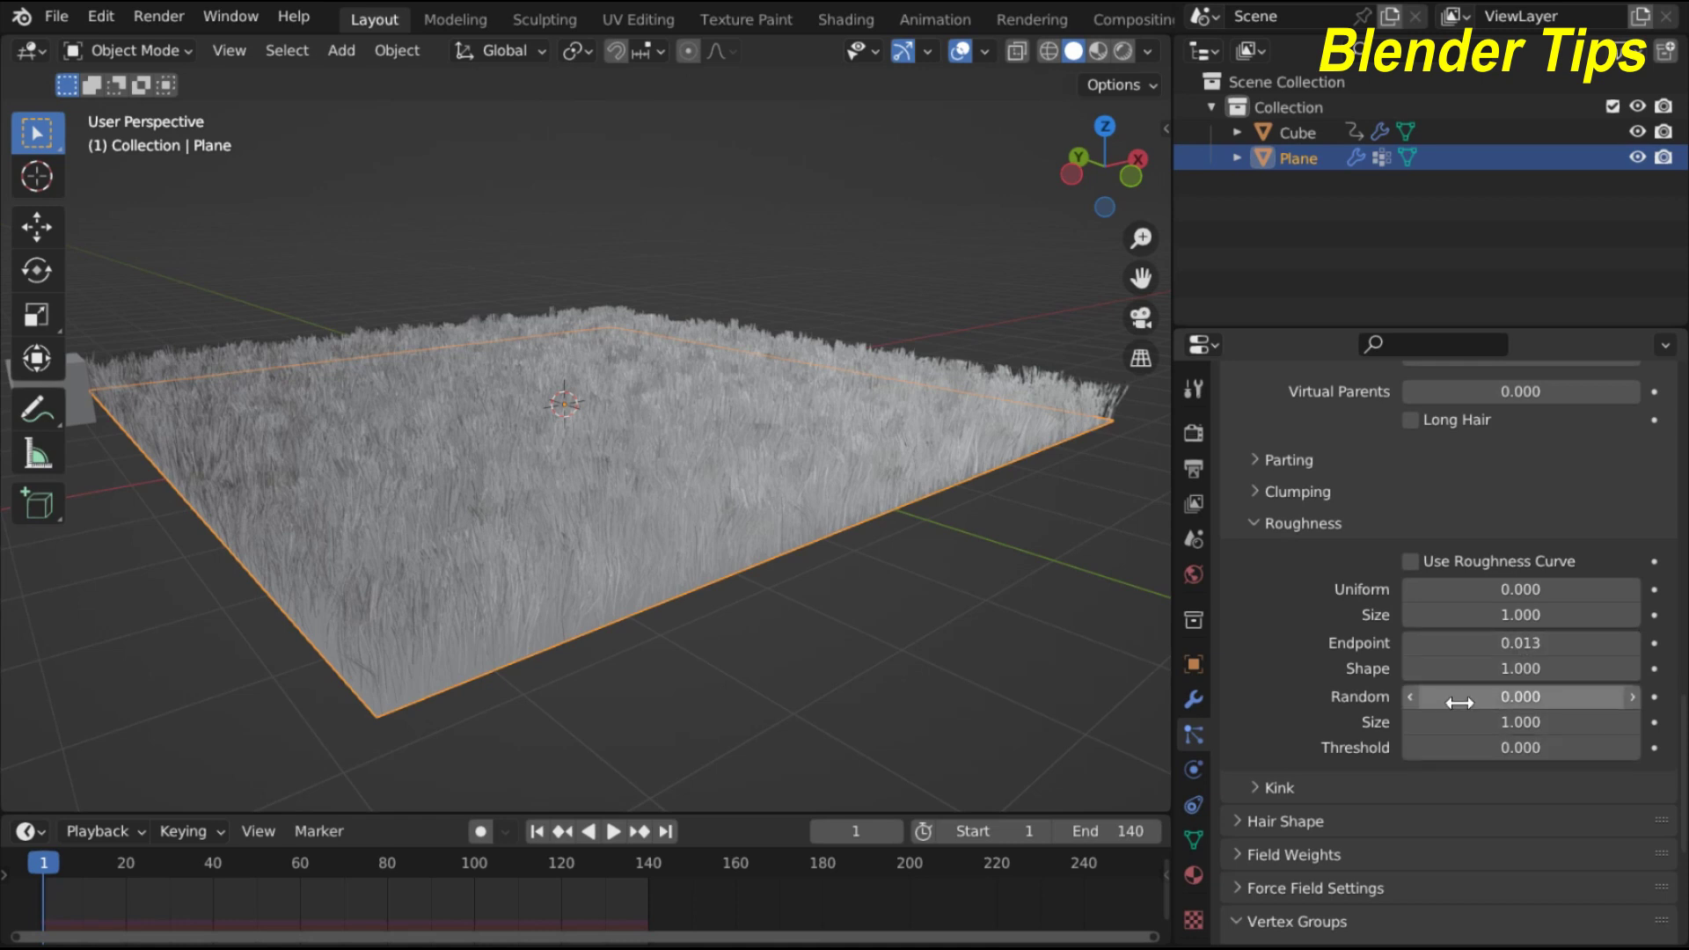
left_click_drag(1459, 702, 1470, 702)
middle_click_drag(626, 535, 619, 610)
scroll(619, 610, "up", 3)
scroll(620, 609, "down", 4)
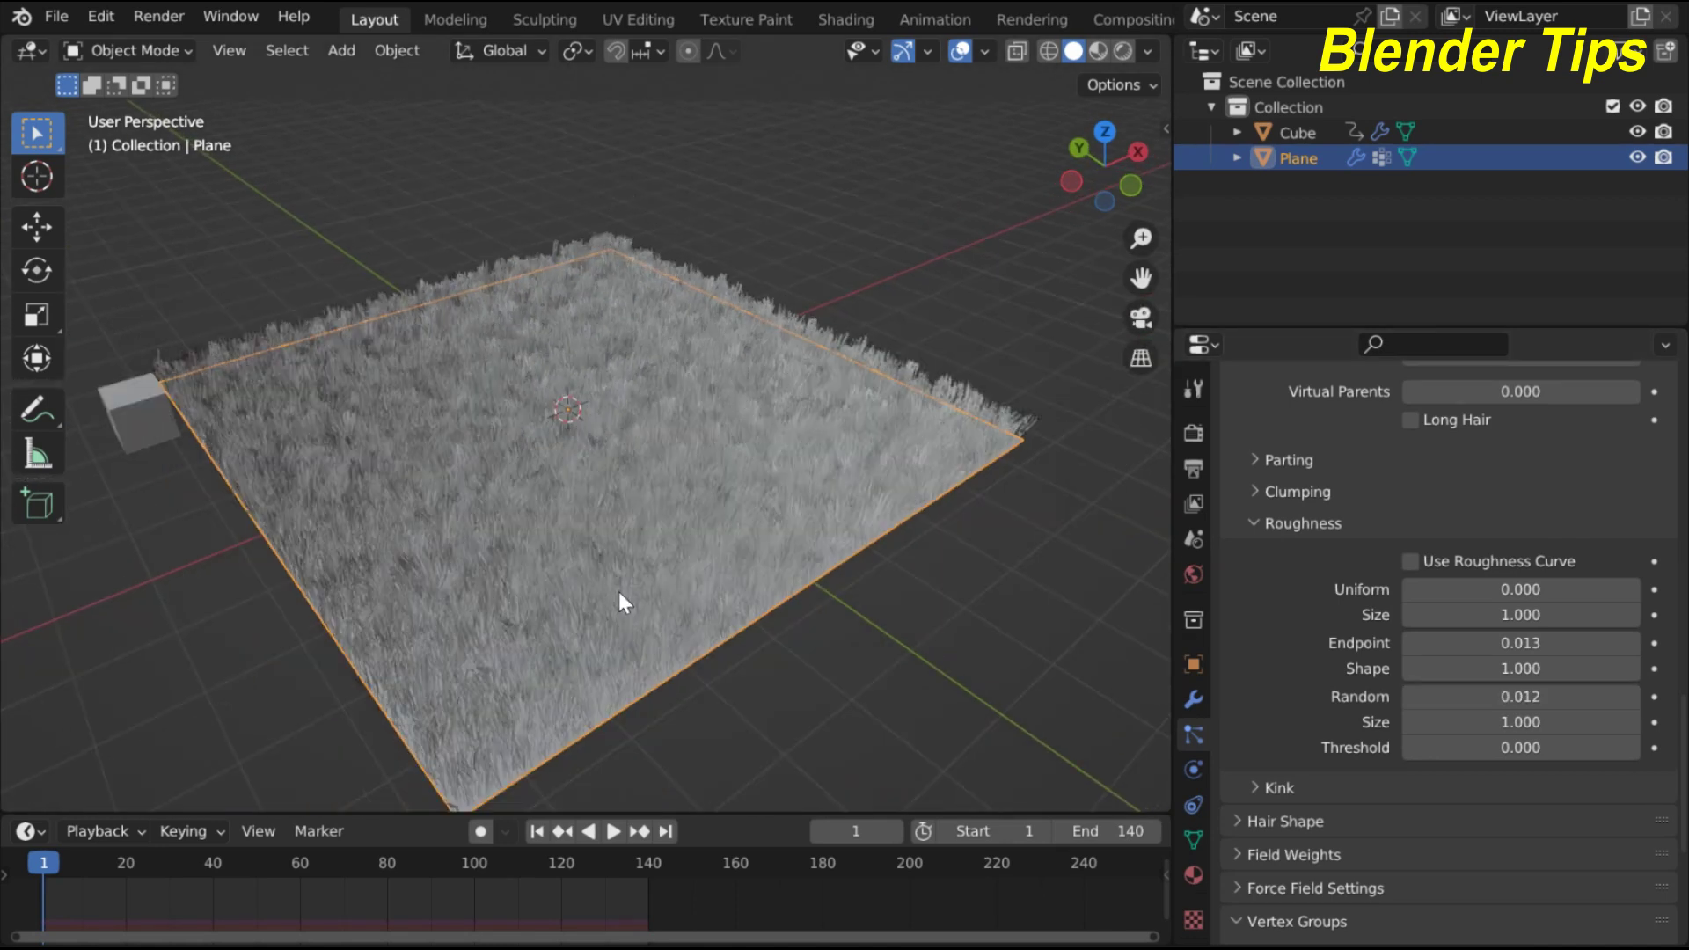
middle_click_drag(619, 589, 599, 546)
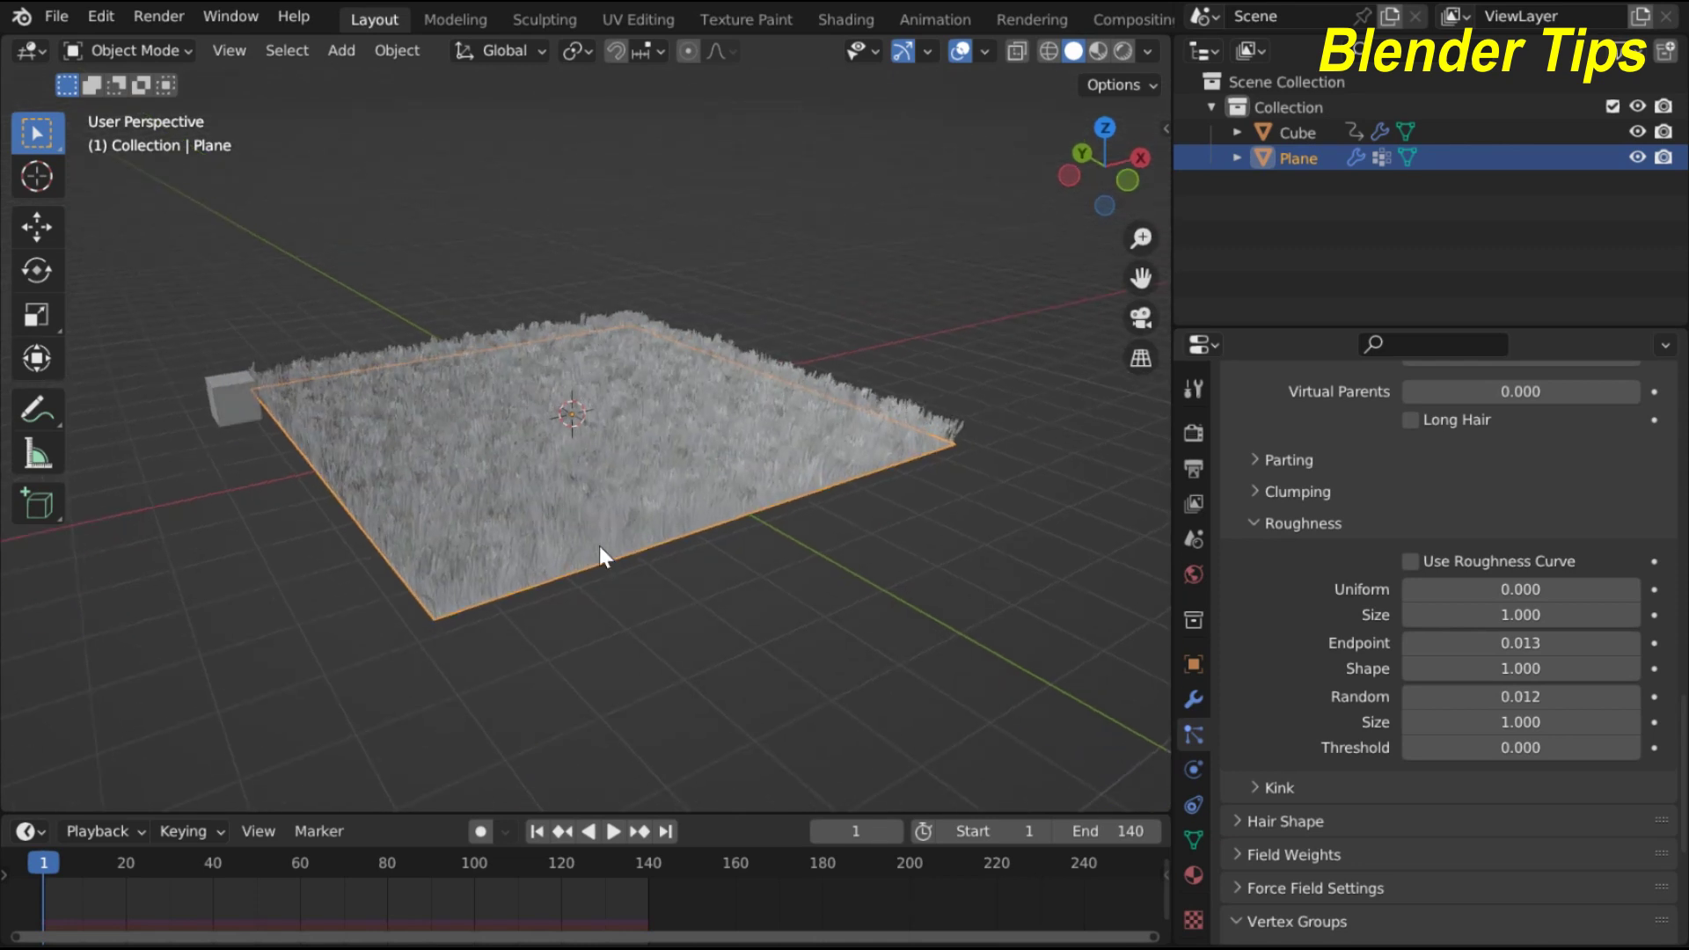
scroll(598, 546, "up", 2)
scroll(598, 543, "down", 5)
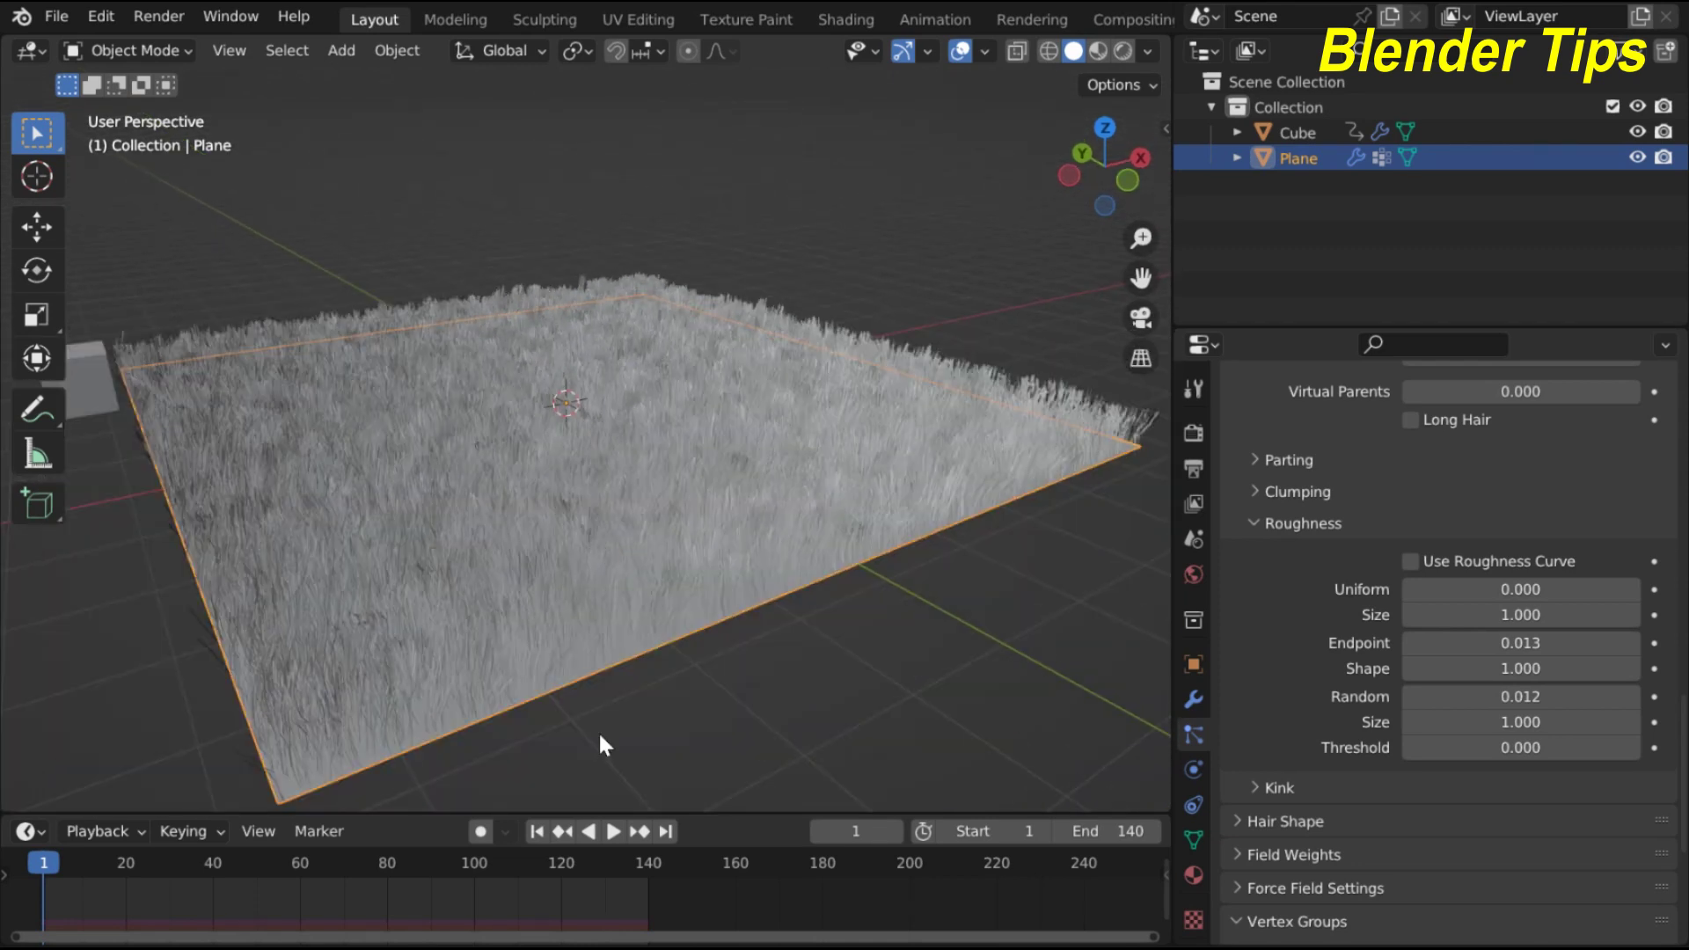
Change the timeline area to an Asset Browser and enlarge it to show more assets
left_click_drag(589, 810, 591, 762)
mouse_move(563, 535)
middle_mouse_down()
mouse_move(520, 558)
mouse_move(543, 542)
middle_mouse_up()
scroll(535, 563, "up", 3)
scroll(536, 563, "down", 3)
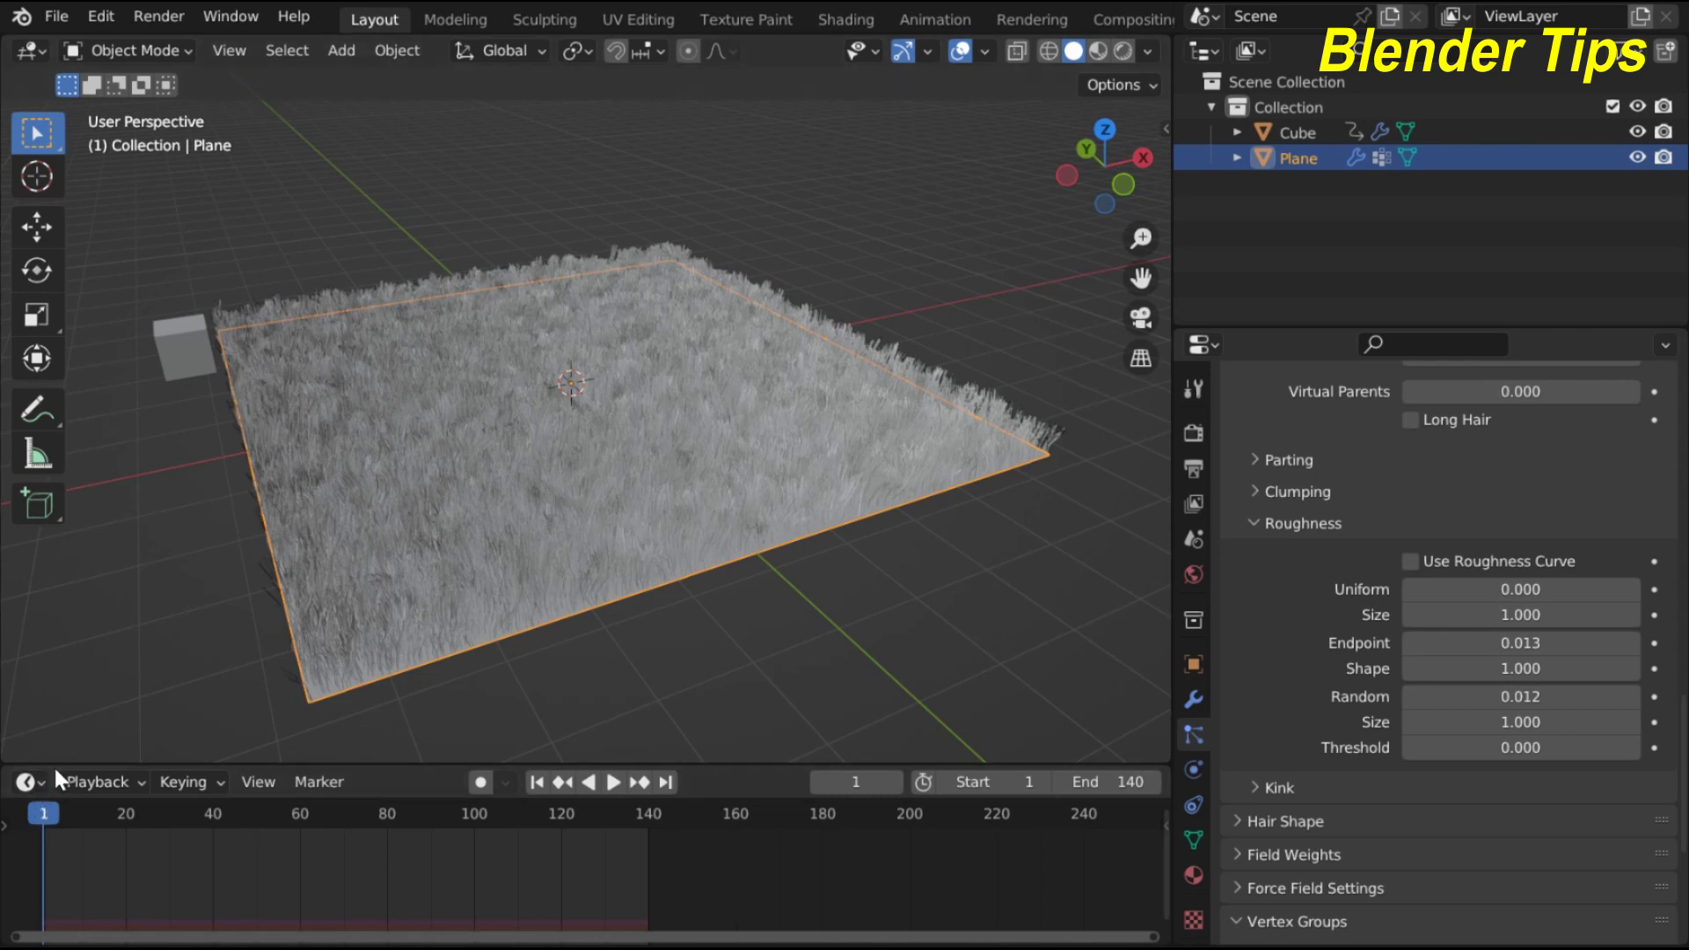
left_click_drag(53, 763, 72, 708)
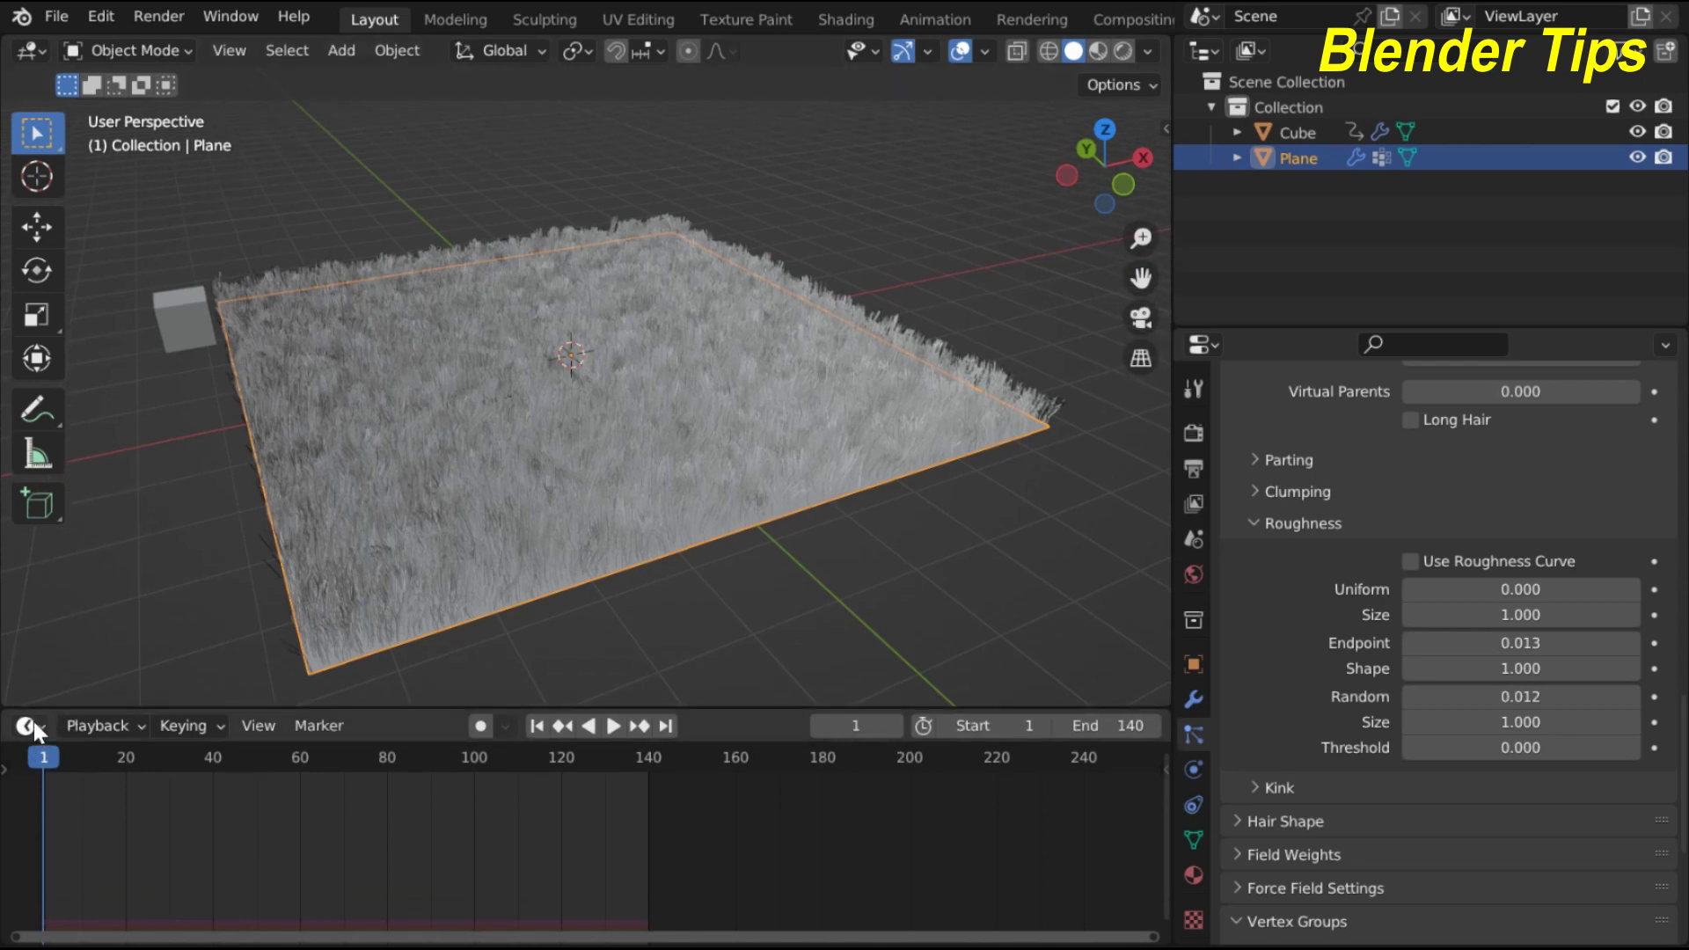
left_click(33, 724)
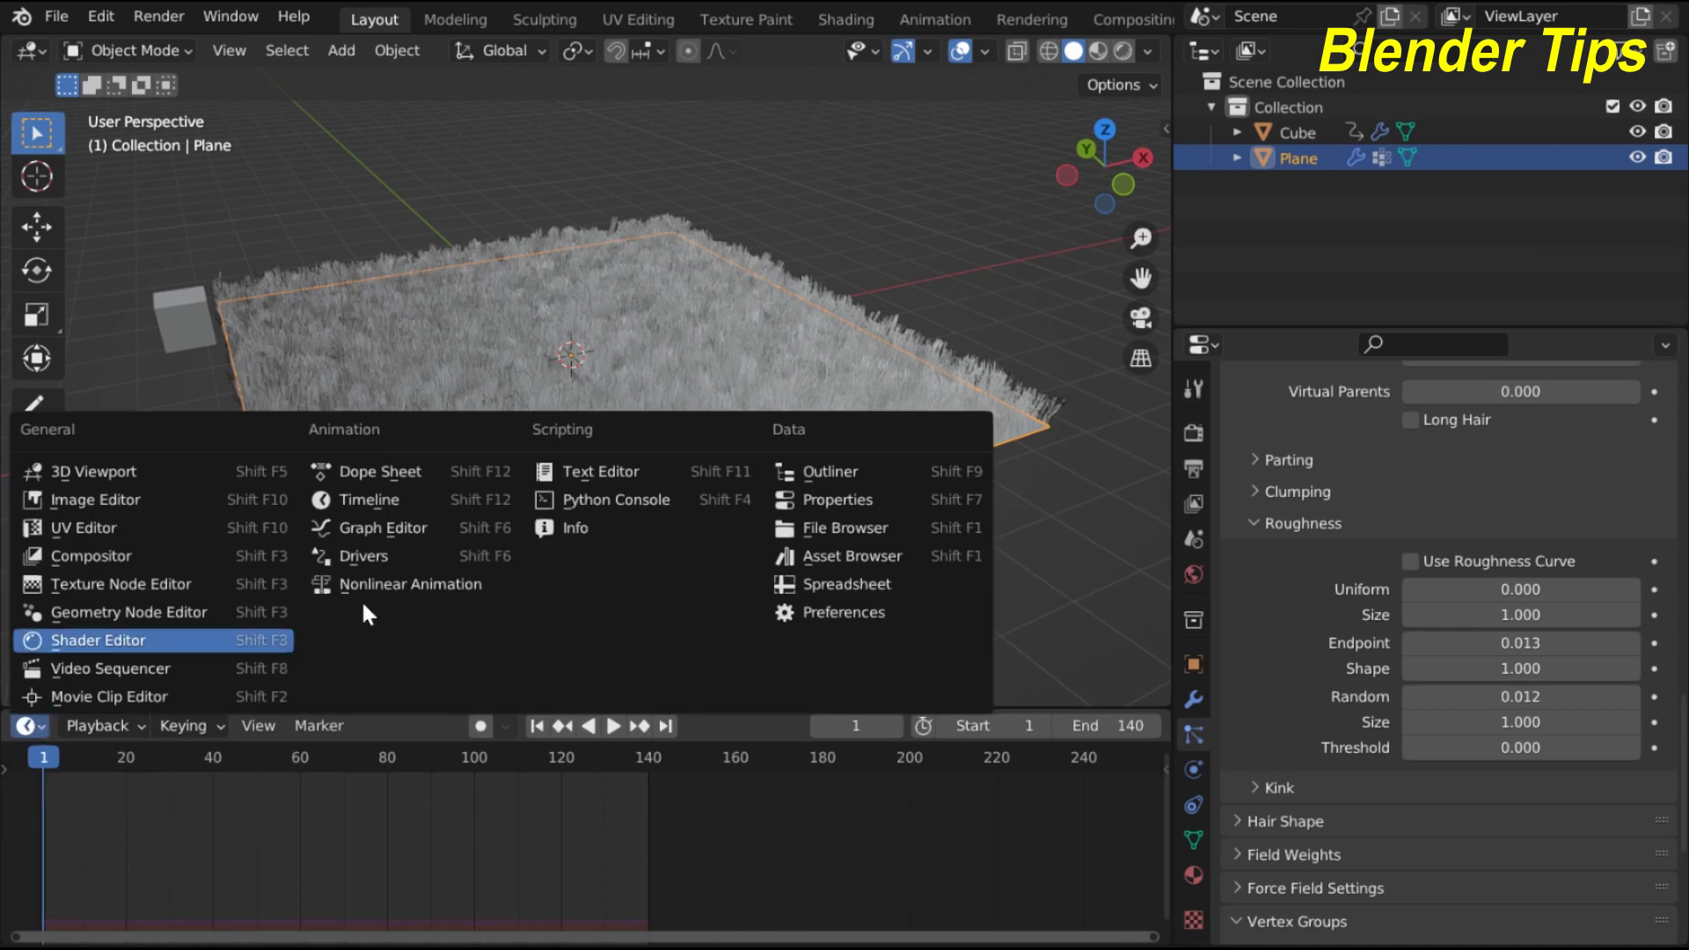
left_click(887, 572)
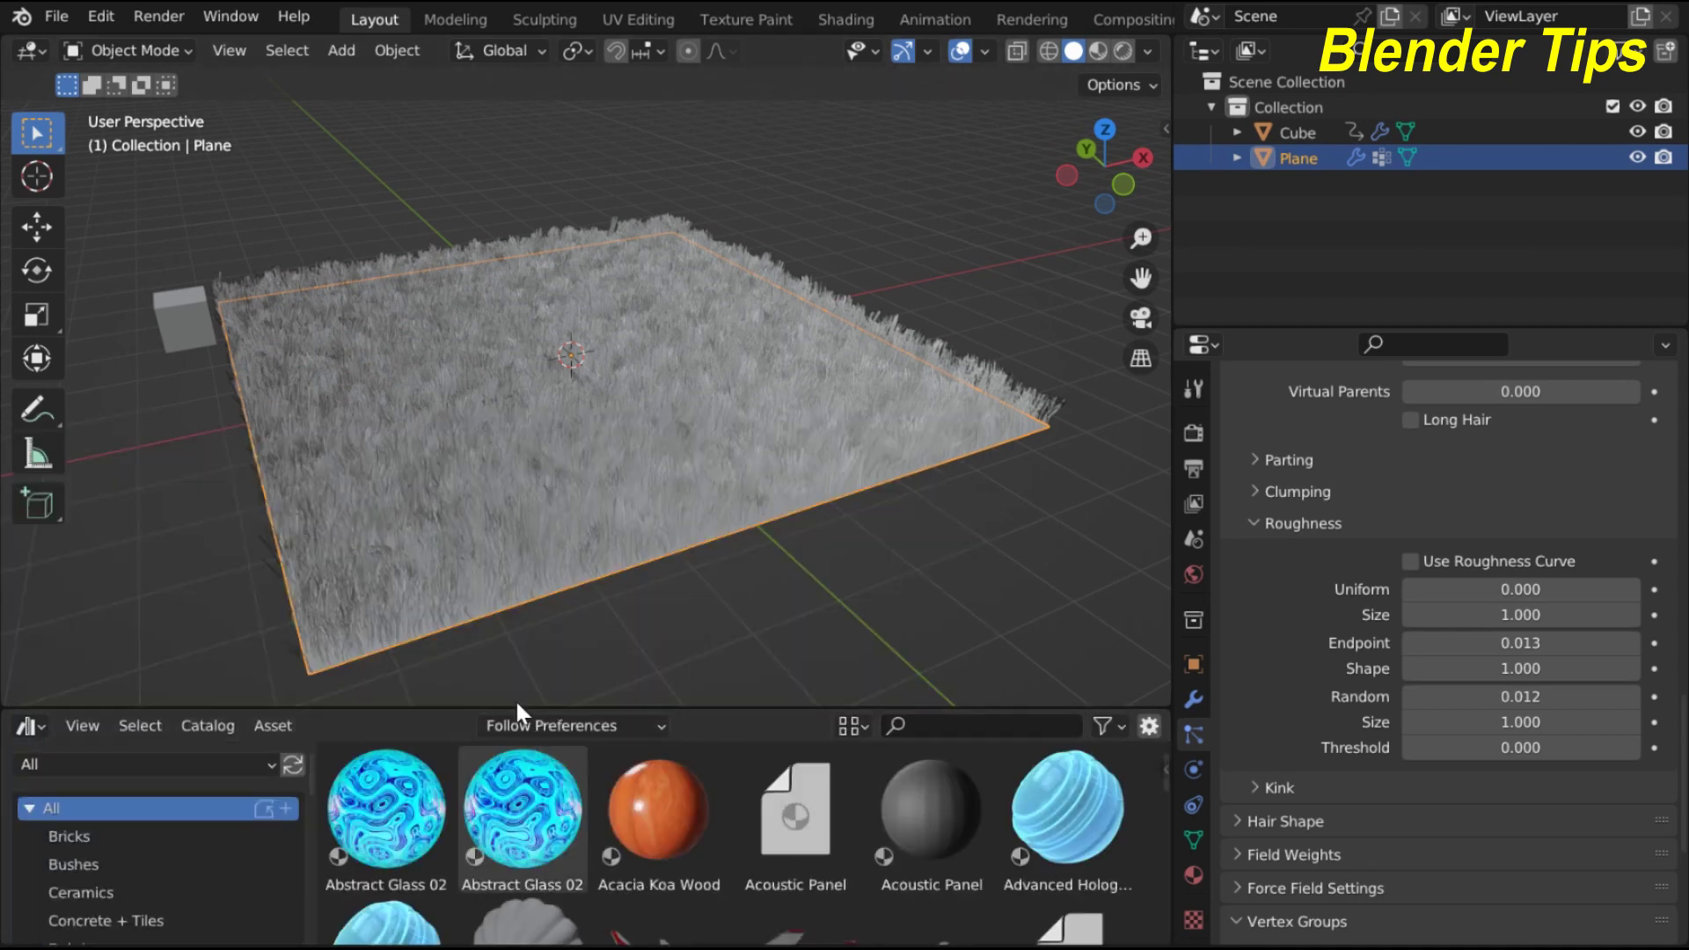
left_click_drag(473, 709, 483, 582)
Apply the Fresh Grass material from the Grass asset catalog to the plane
scroll(125, 846, "down", 3)
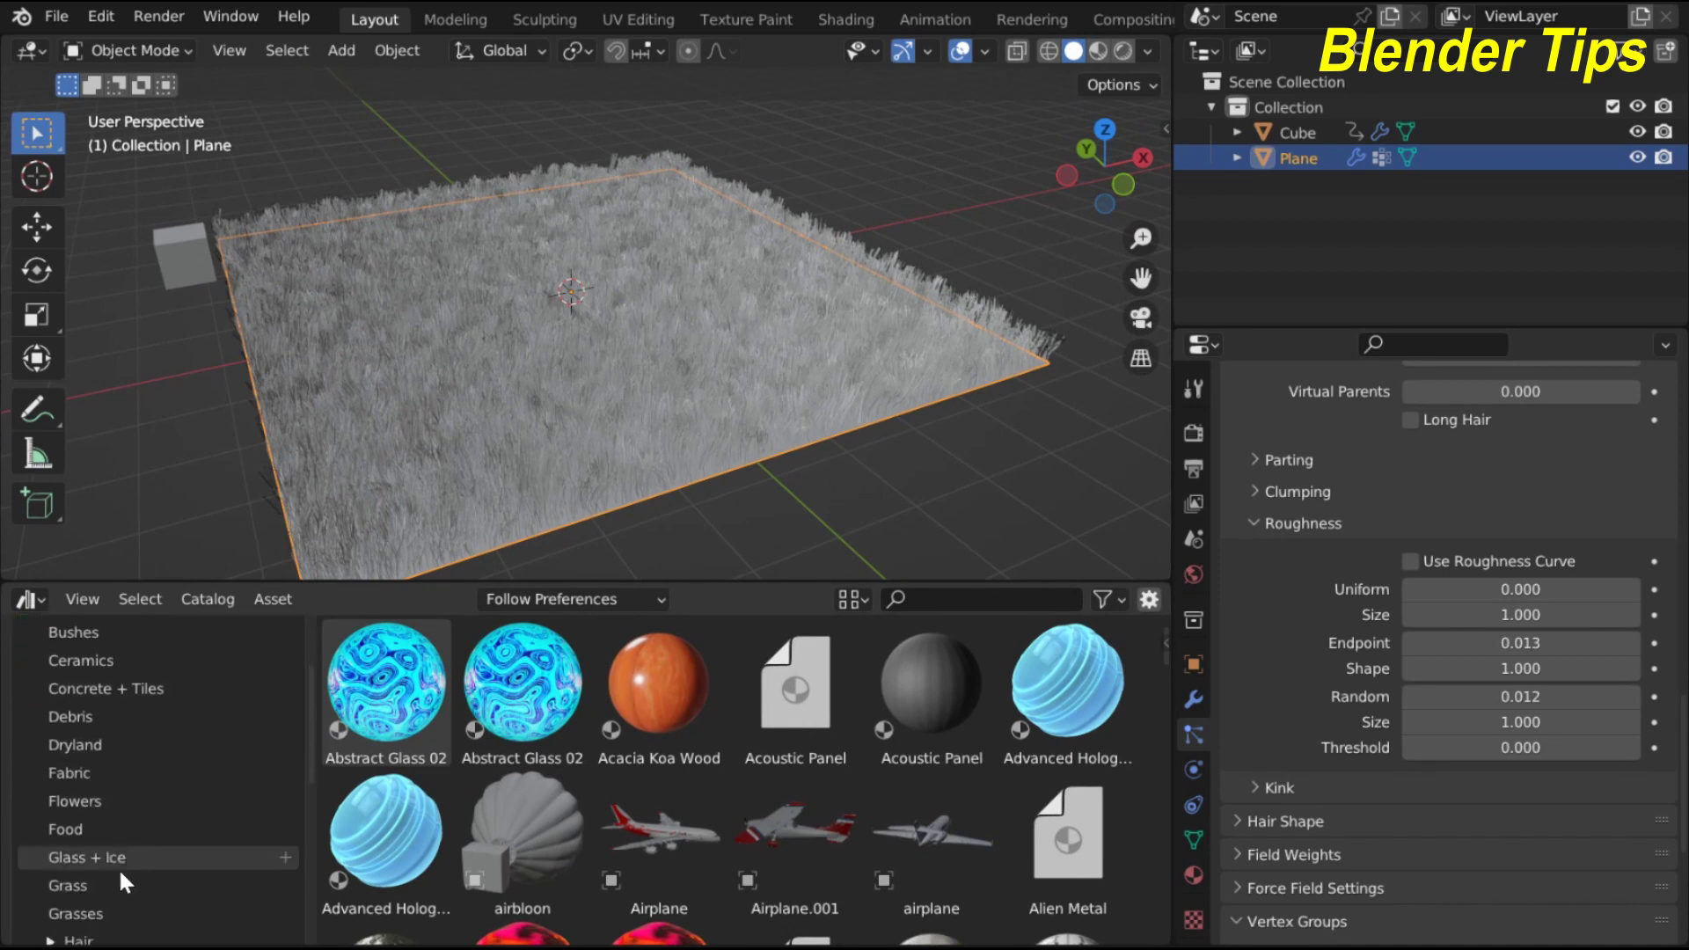
left_click(114, 885)
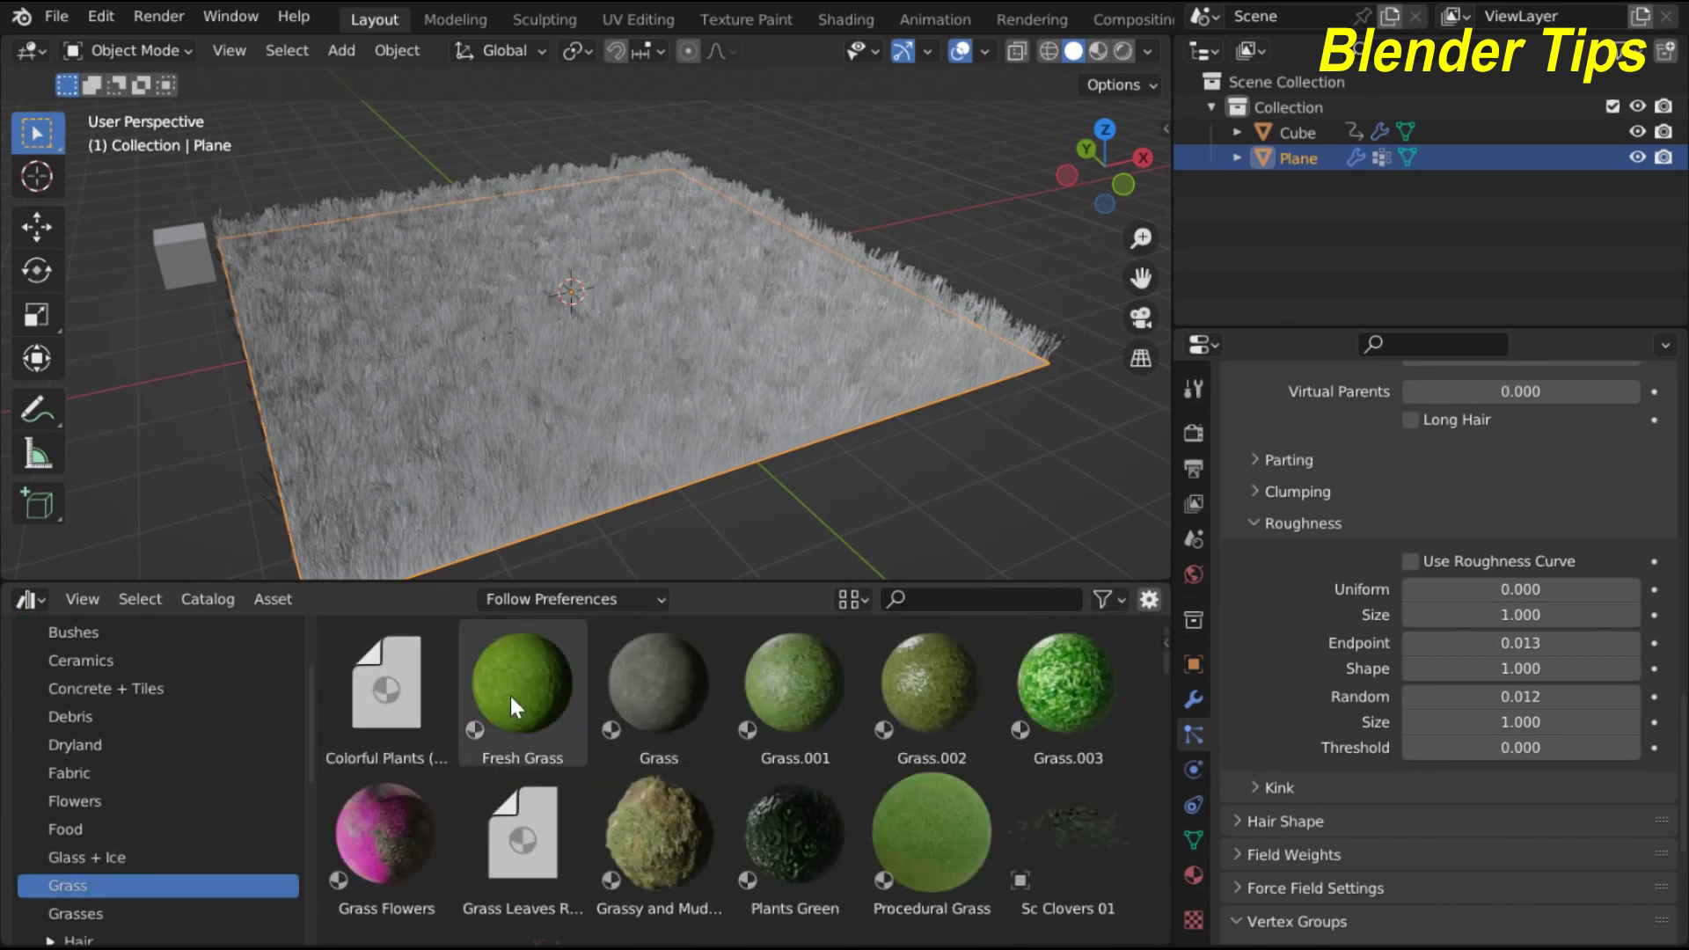
left_click_drag(523, 700, 773, 320)
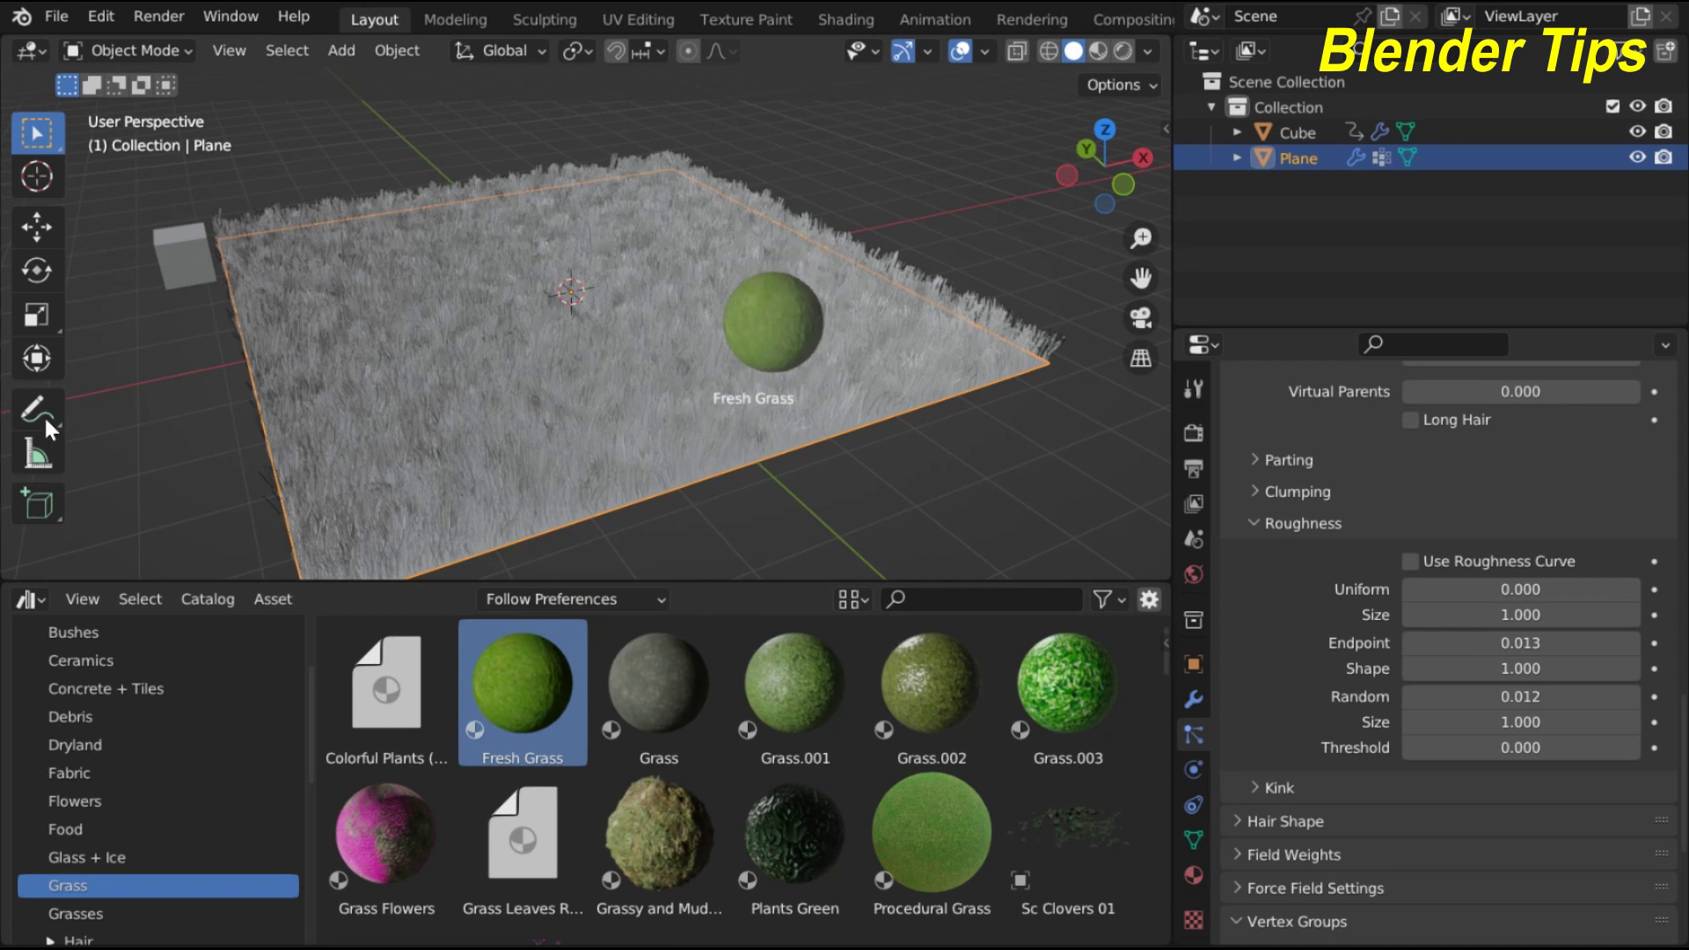
left_click_drag(774, 320, 774, 320)
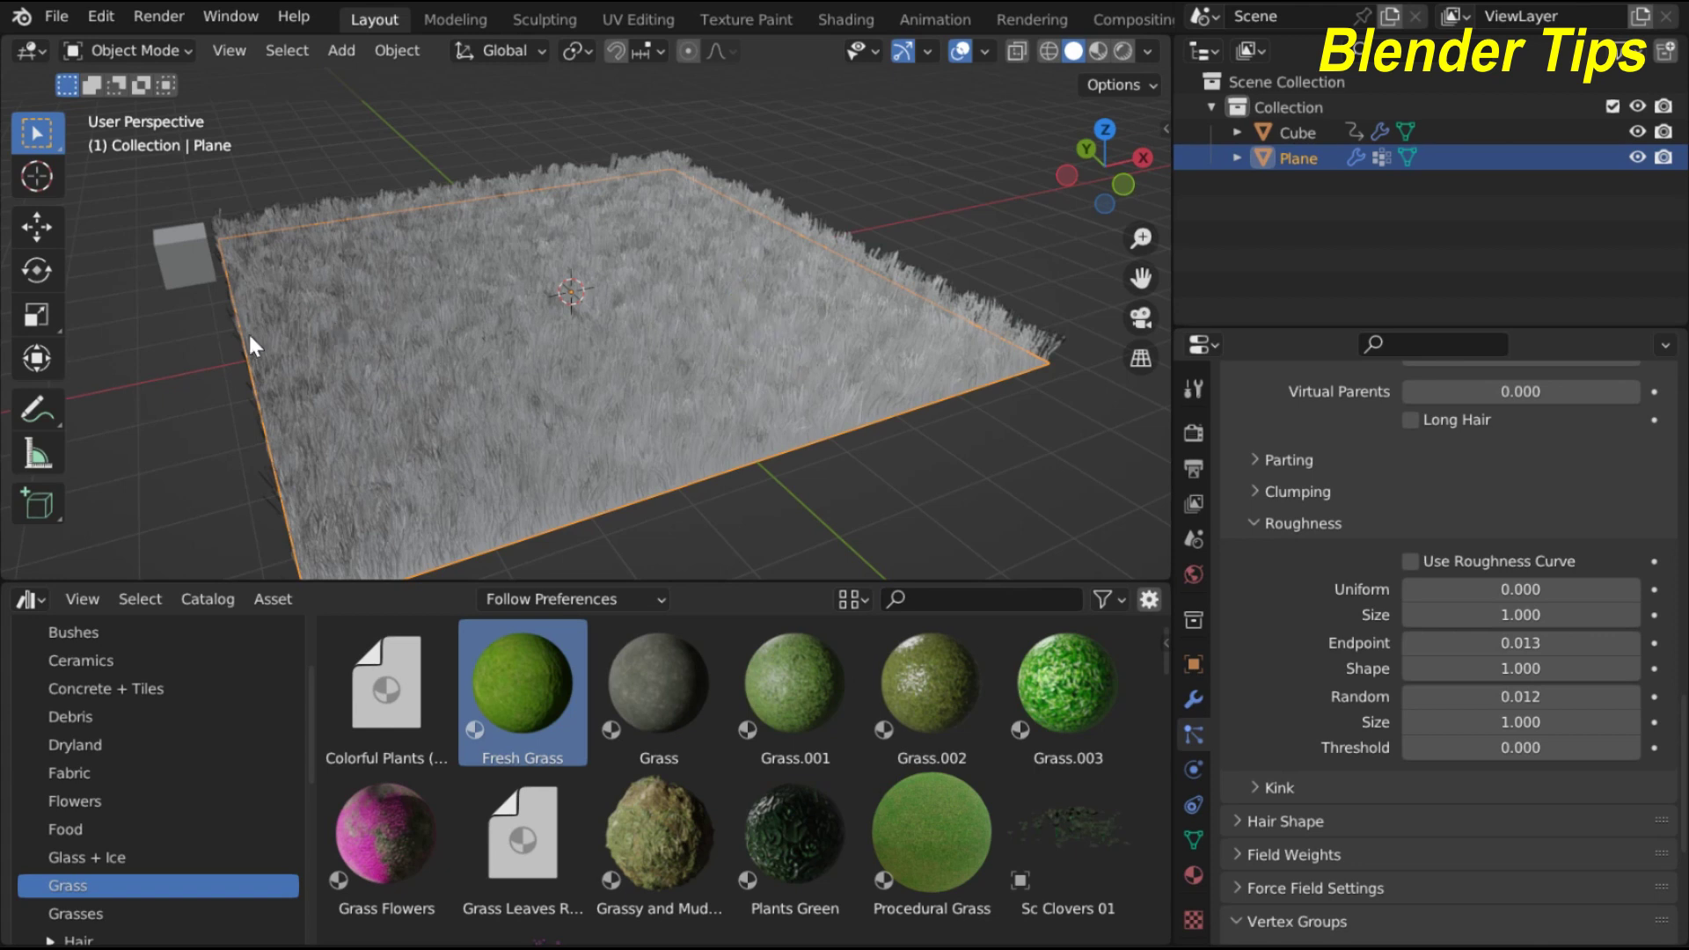
Apply the Metal Bronze material from the Metals asset catalog to the cube
middle_click_drag(567, 318, 634, 376)
scroll(626, 387, "up", 4)
scroll(623, 366, "down", 3)
scroll(630, 375, "up", 6)
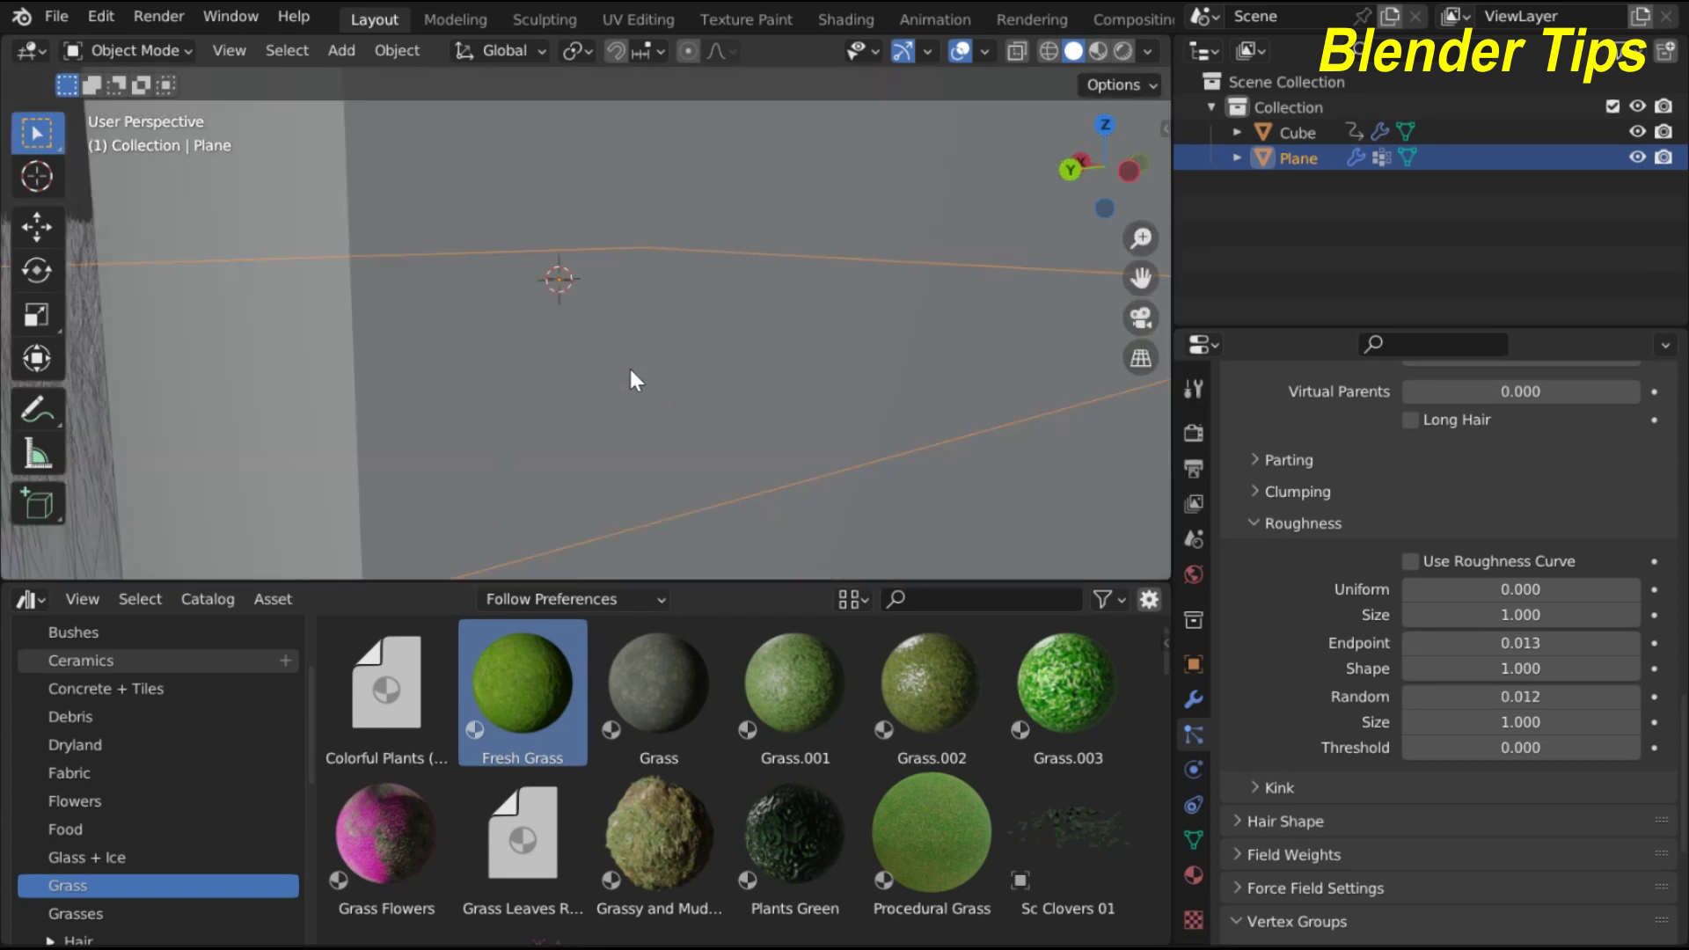
scroll(630, 371, "down", 3)
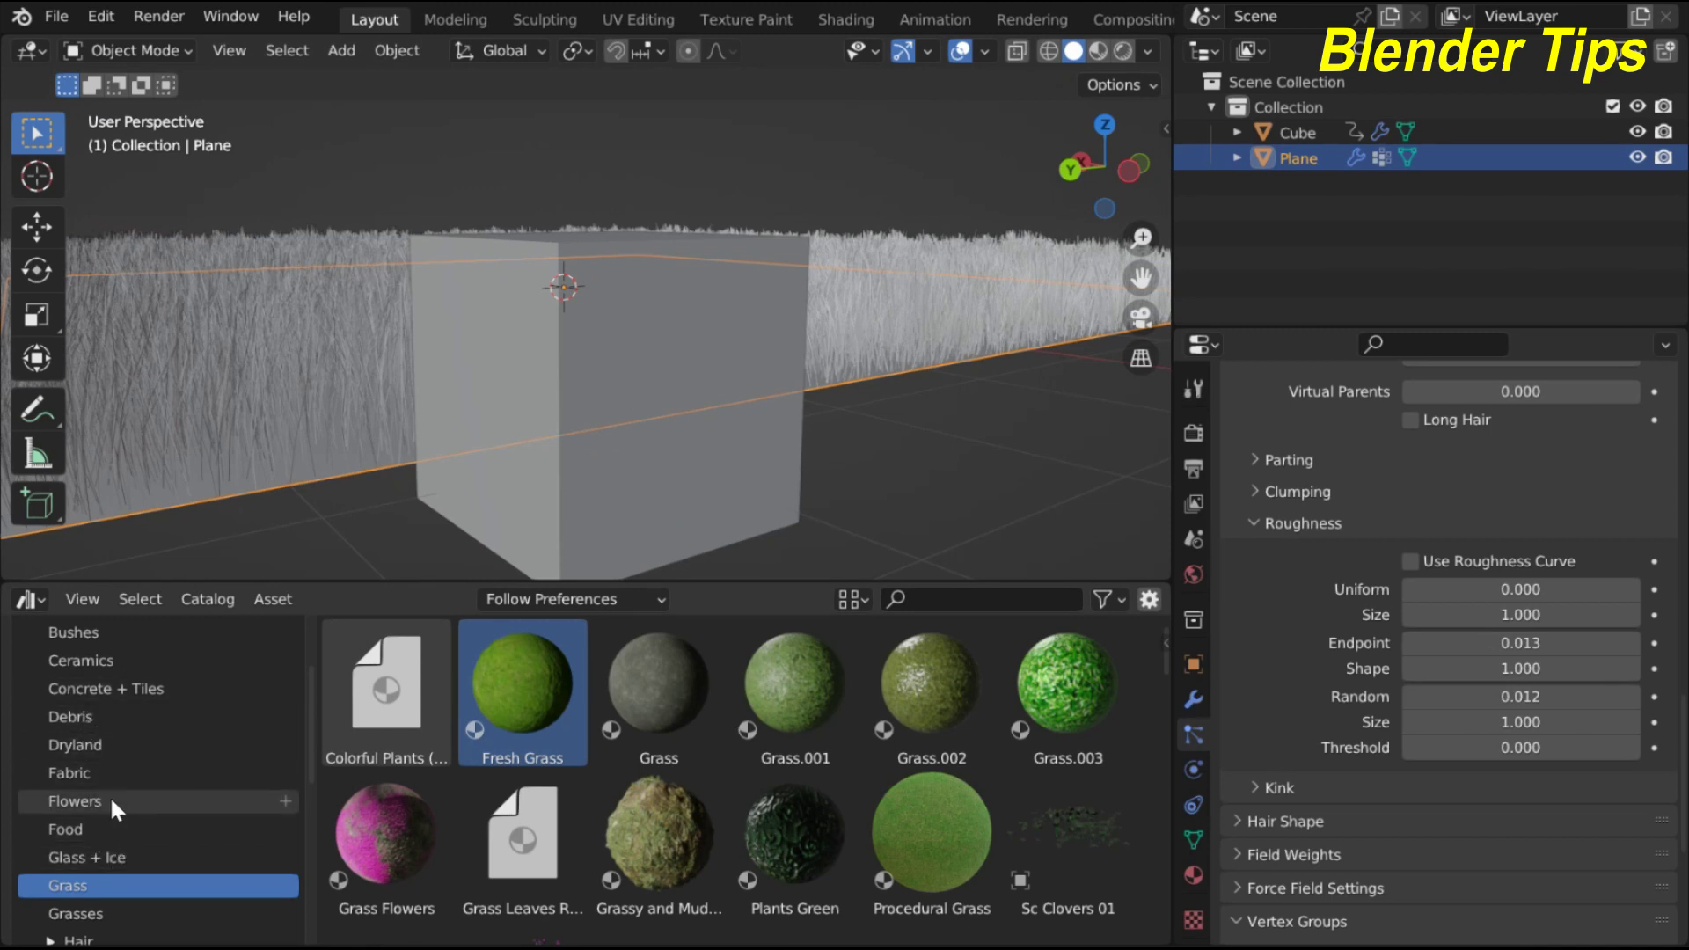
scroll(111, 802, "down", 1)
scroll(111, 798, "up", 3)
scroll(110, 800, "down", 6)
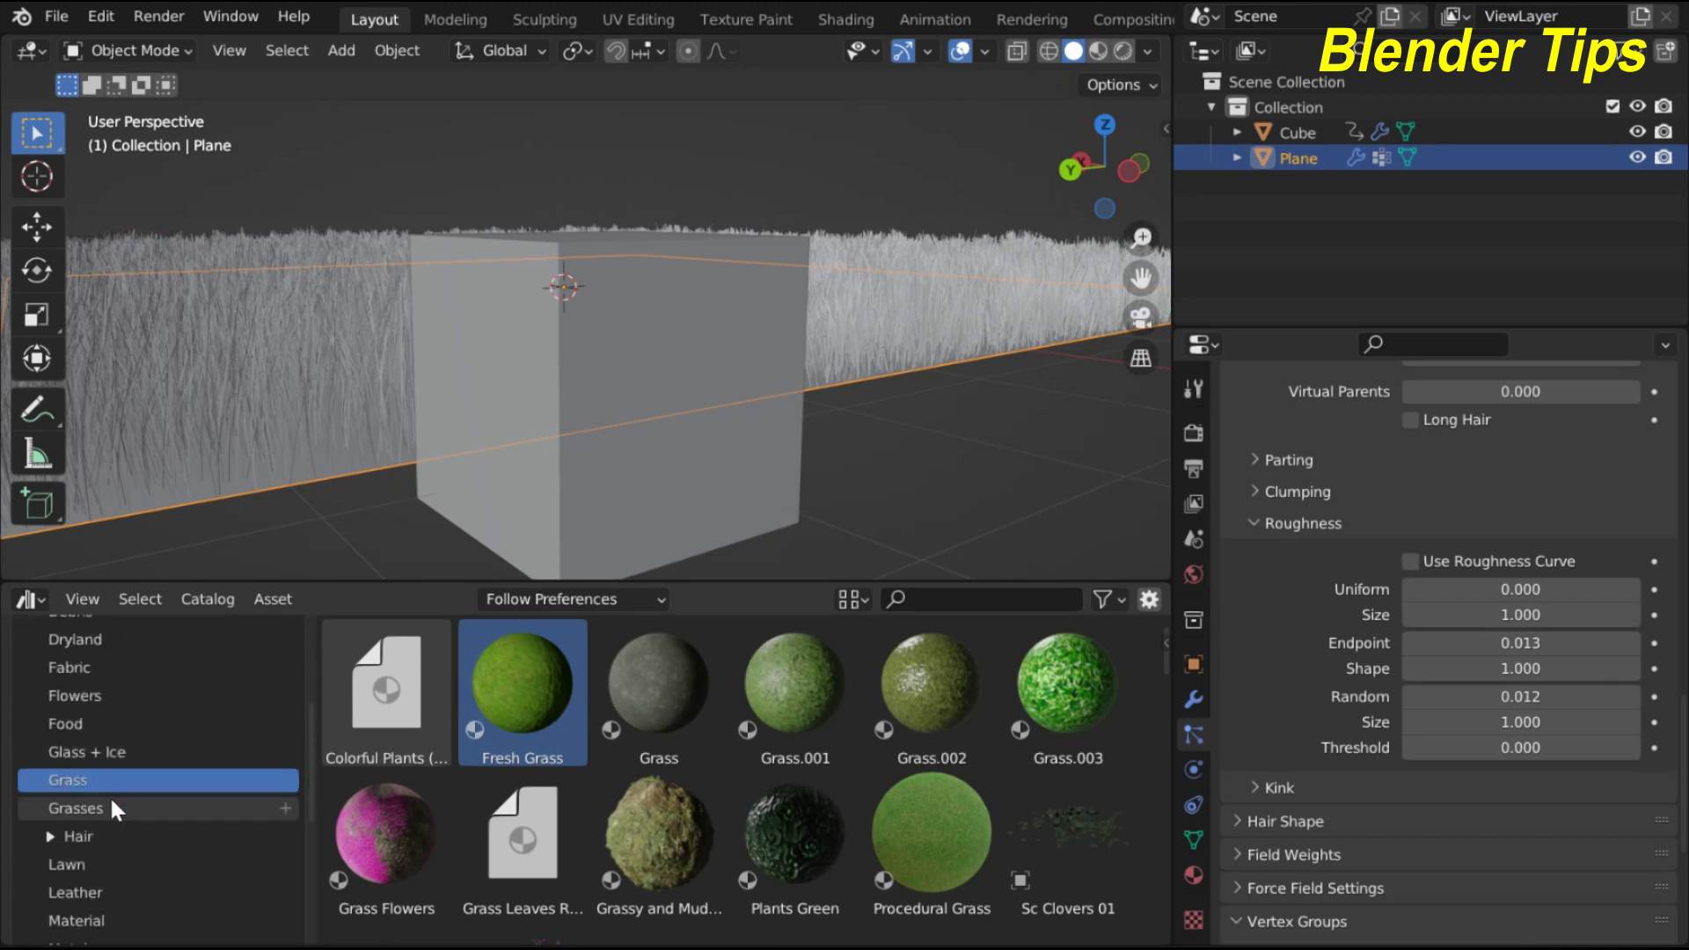
scroll(123, 884, "down", 3)
left_click(127, 876)
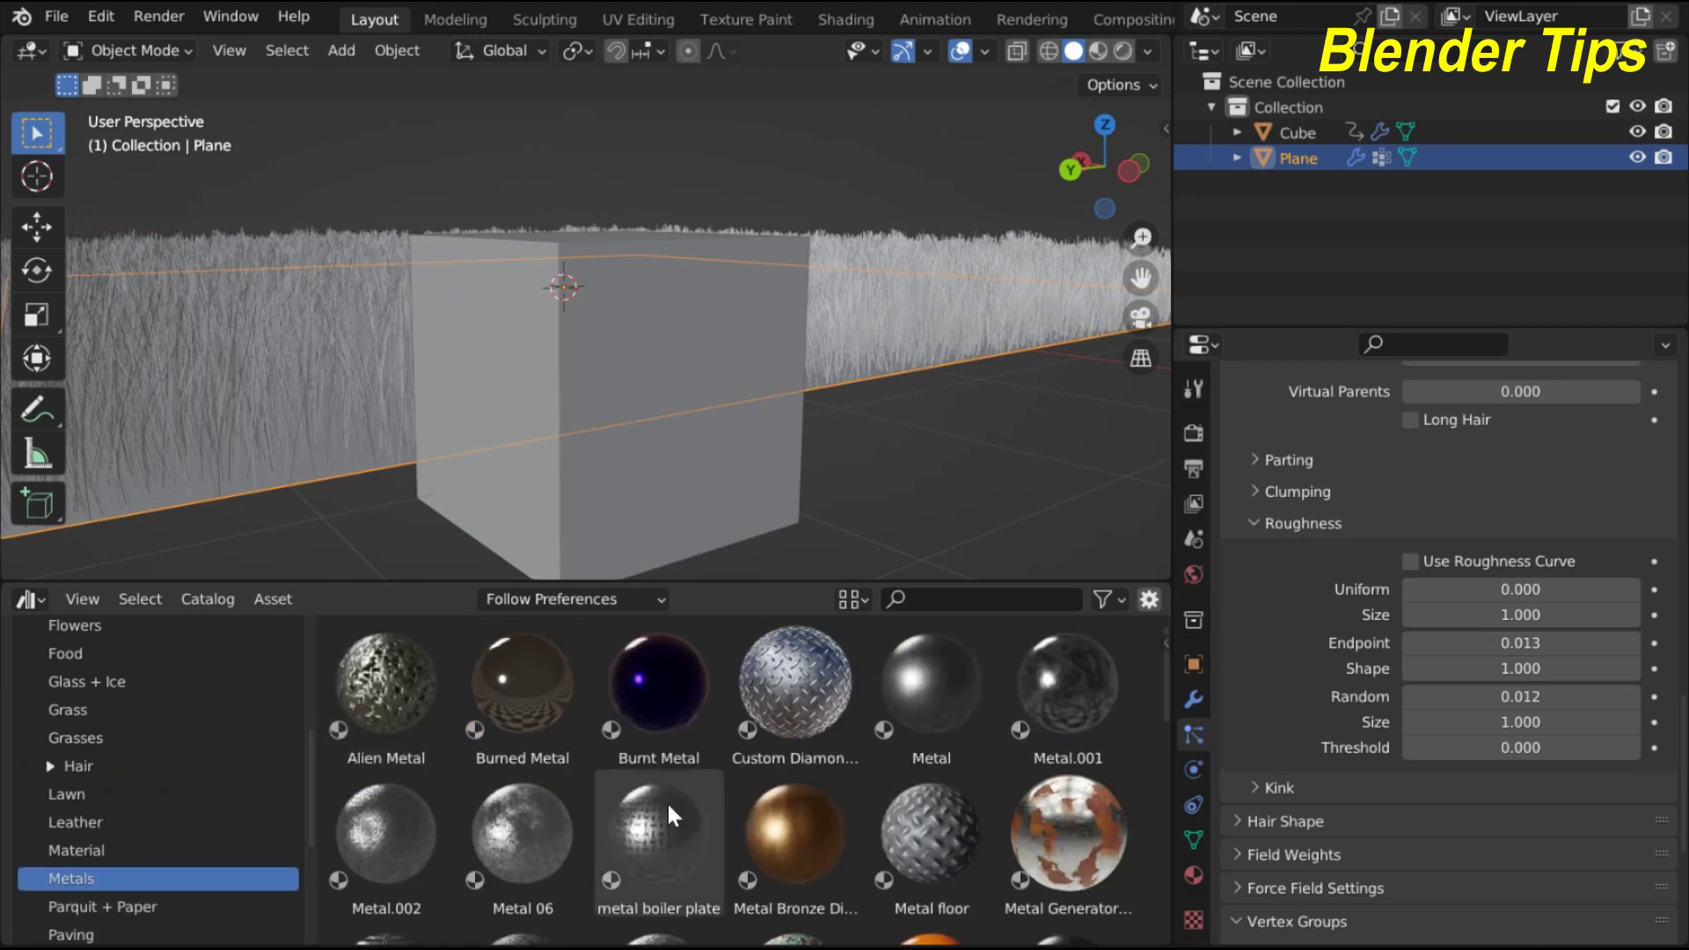
left_click_drag(790, 829, 713, 485)
middle_click_drag(883, 366, 580, 507)
Shrink the Asset Browser and examine the grass and cube materials in Material Preview shading
left_click_drag(519, 583, 483, 758)
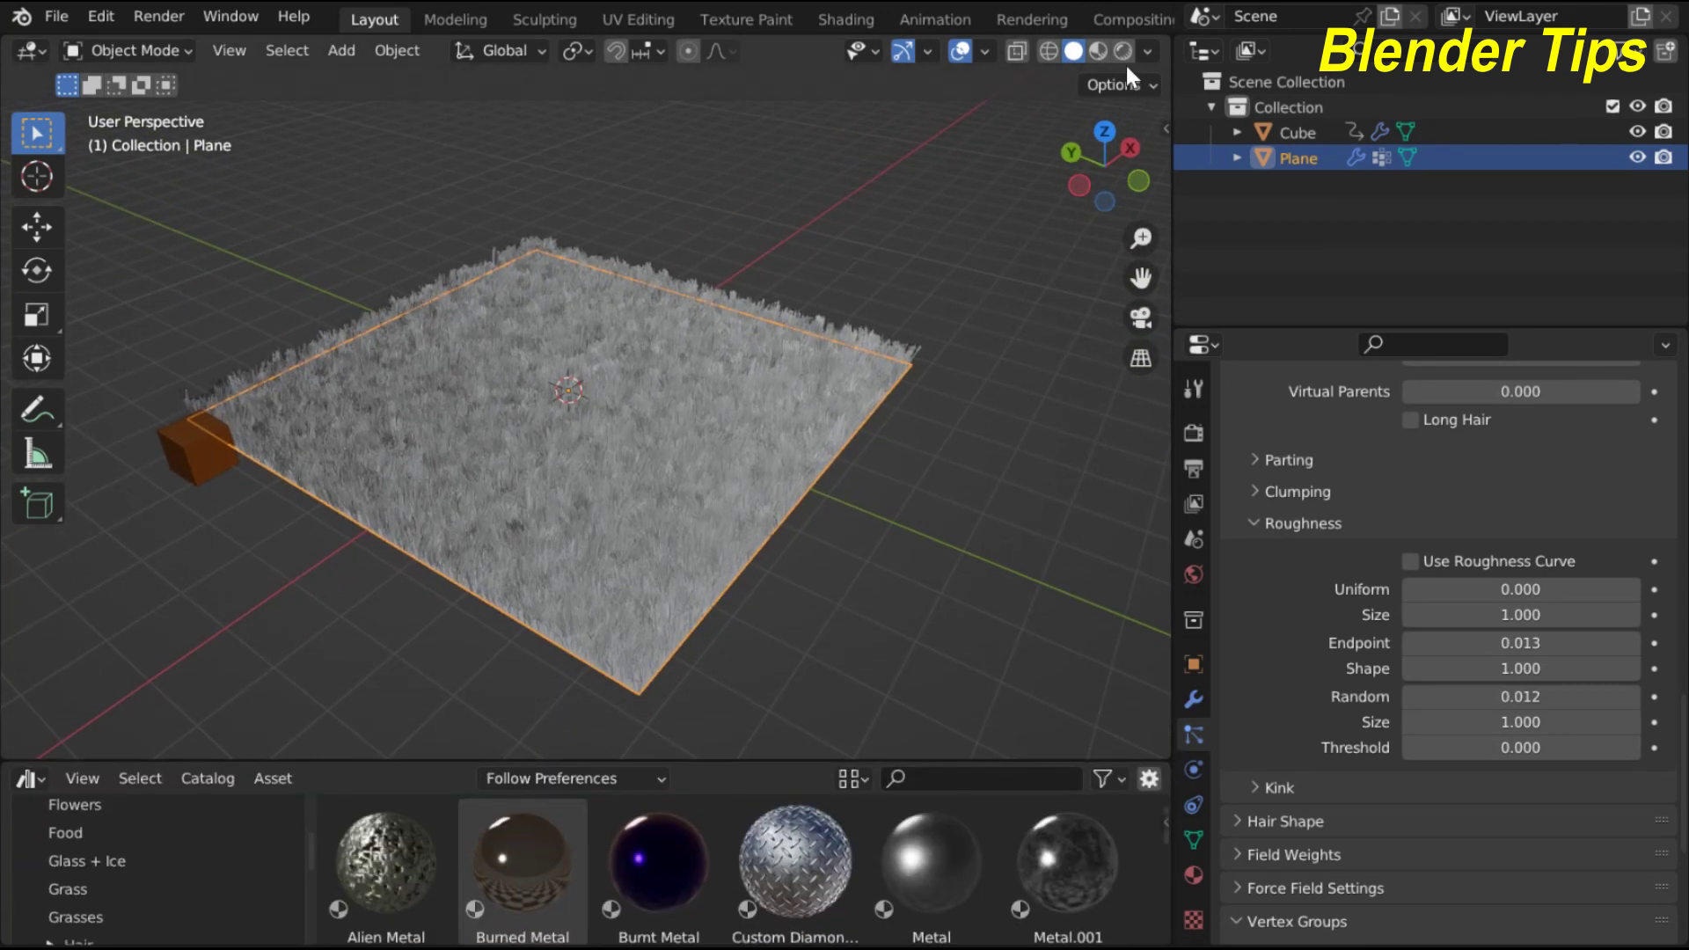
left_click(1098, 51)
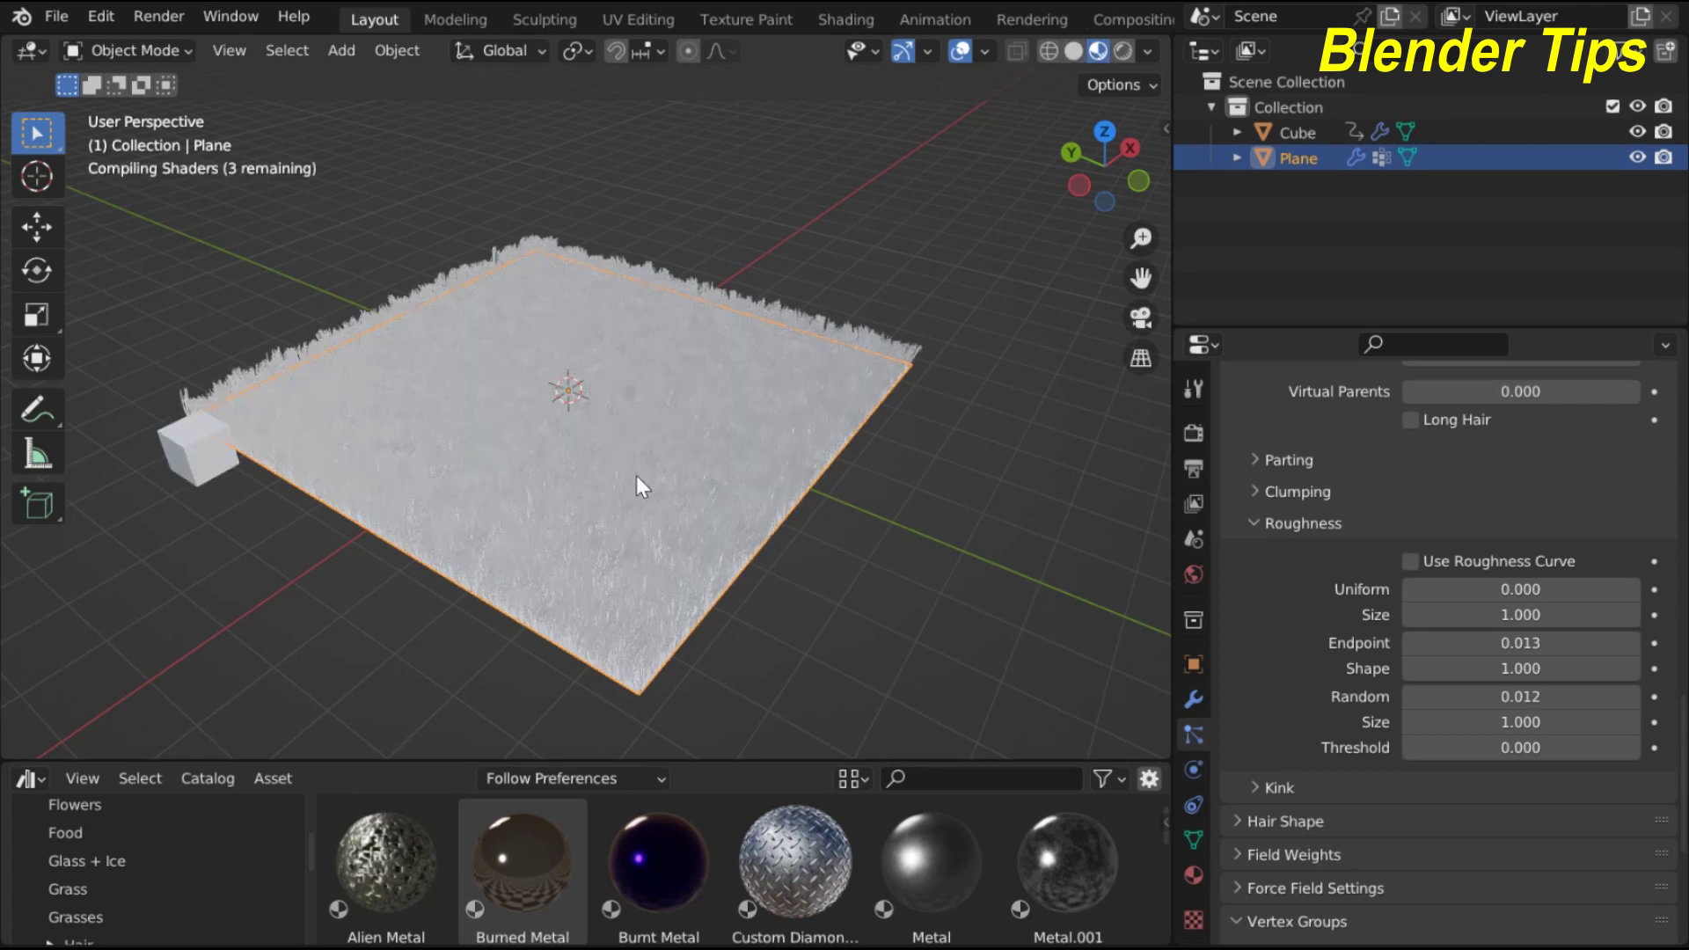
scroll(716, 478, "up", 2)
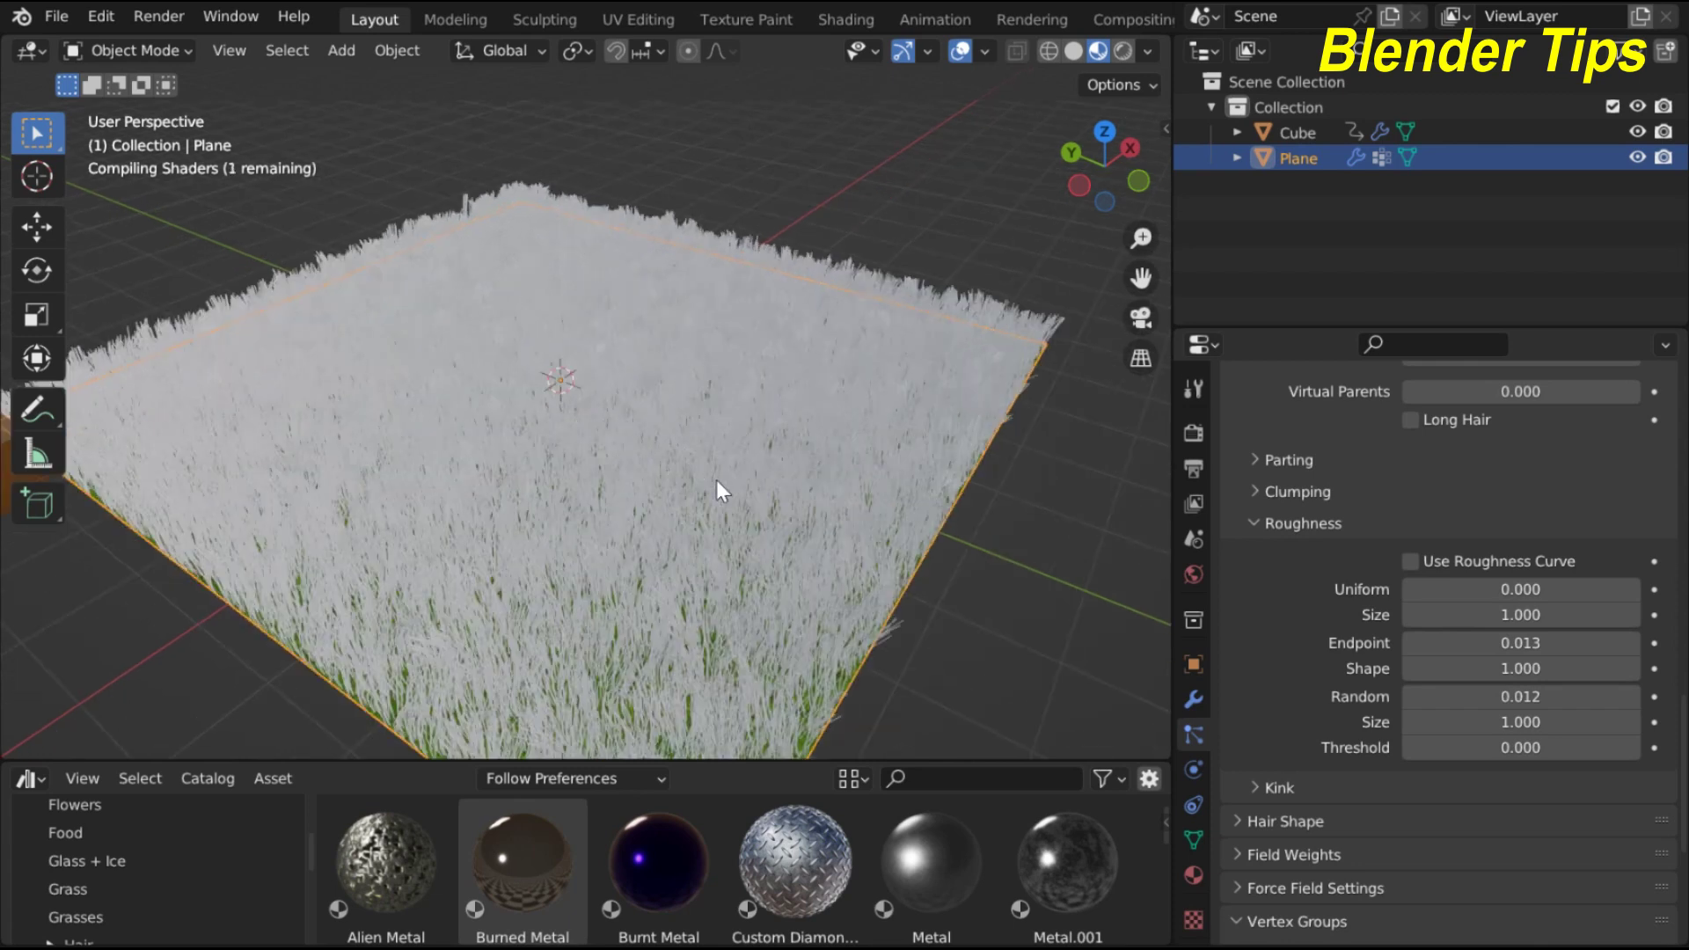
scroll(716, 479, "down", 2)
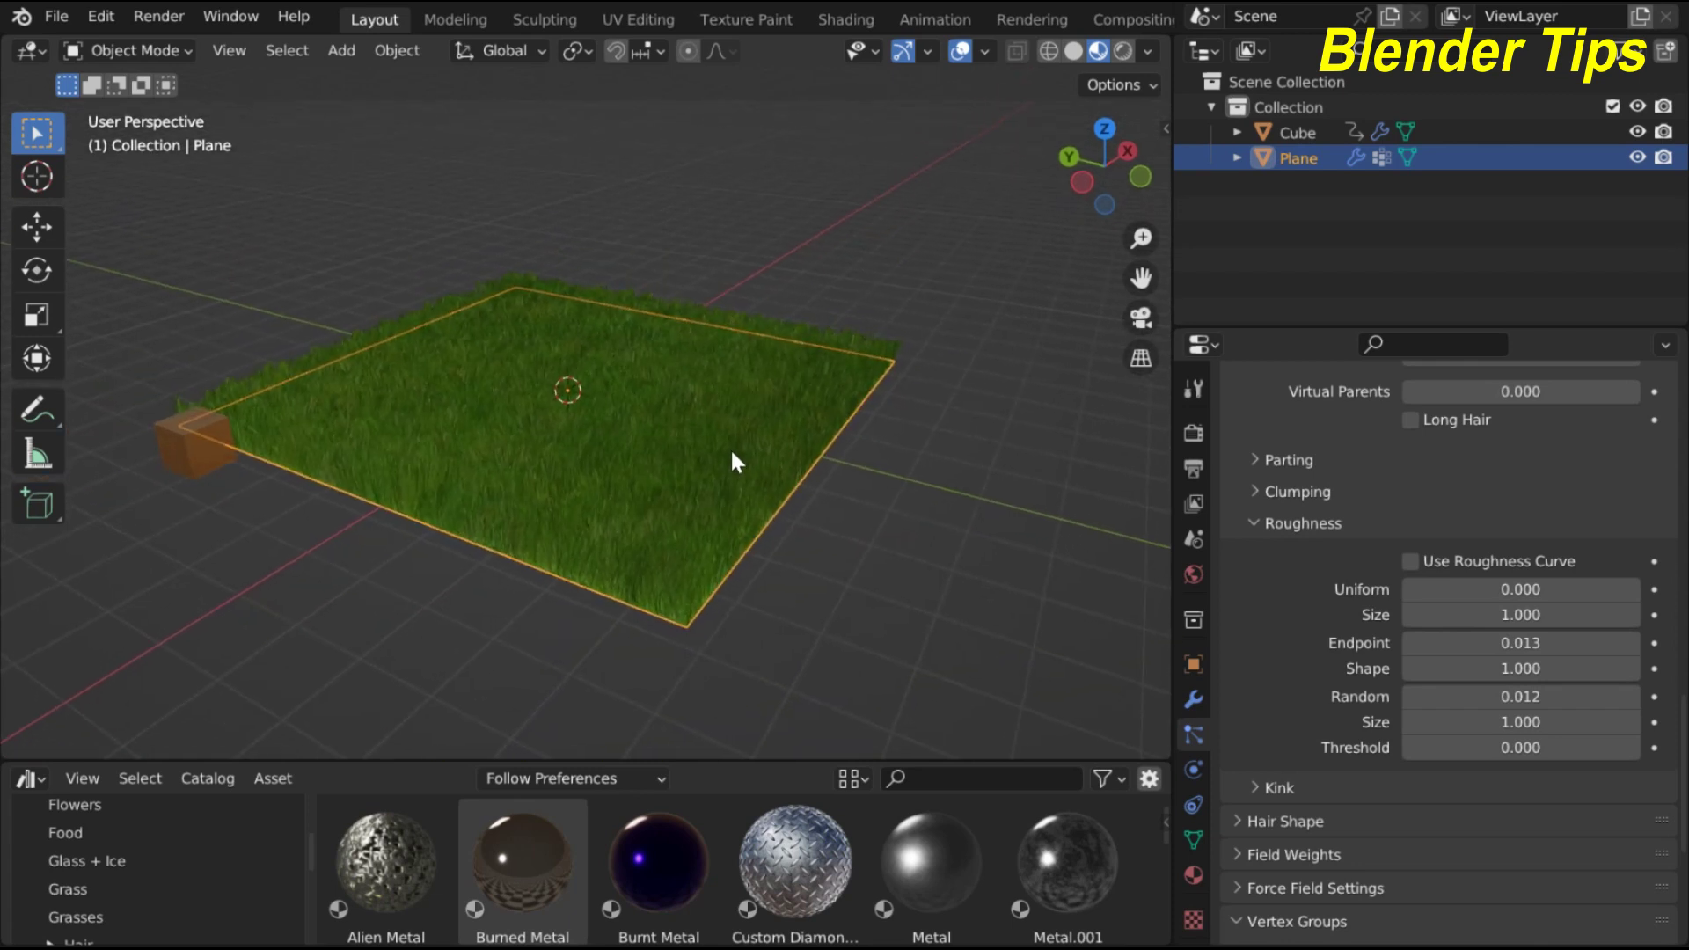
scroll(704, 456, "up", 6)
scroll(646, 470, "down", 6)
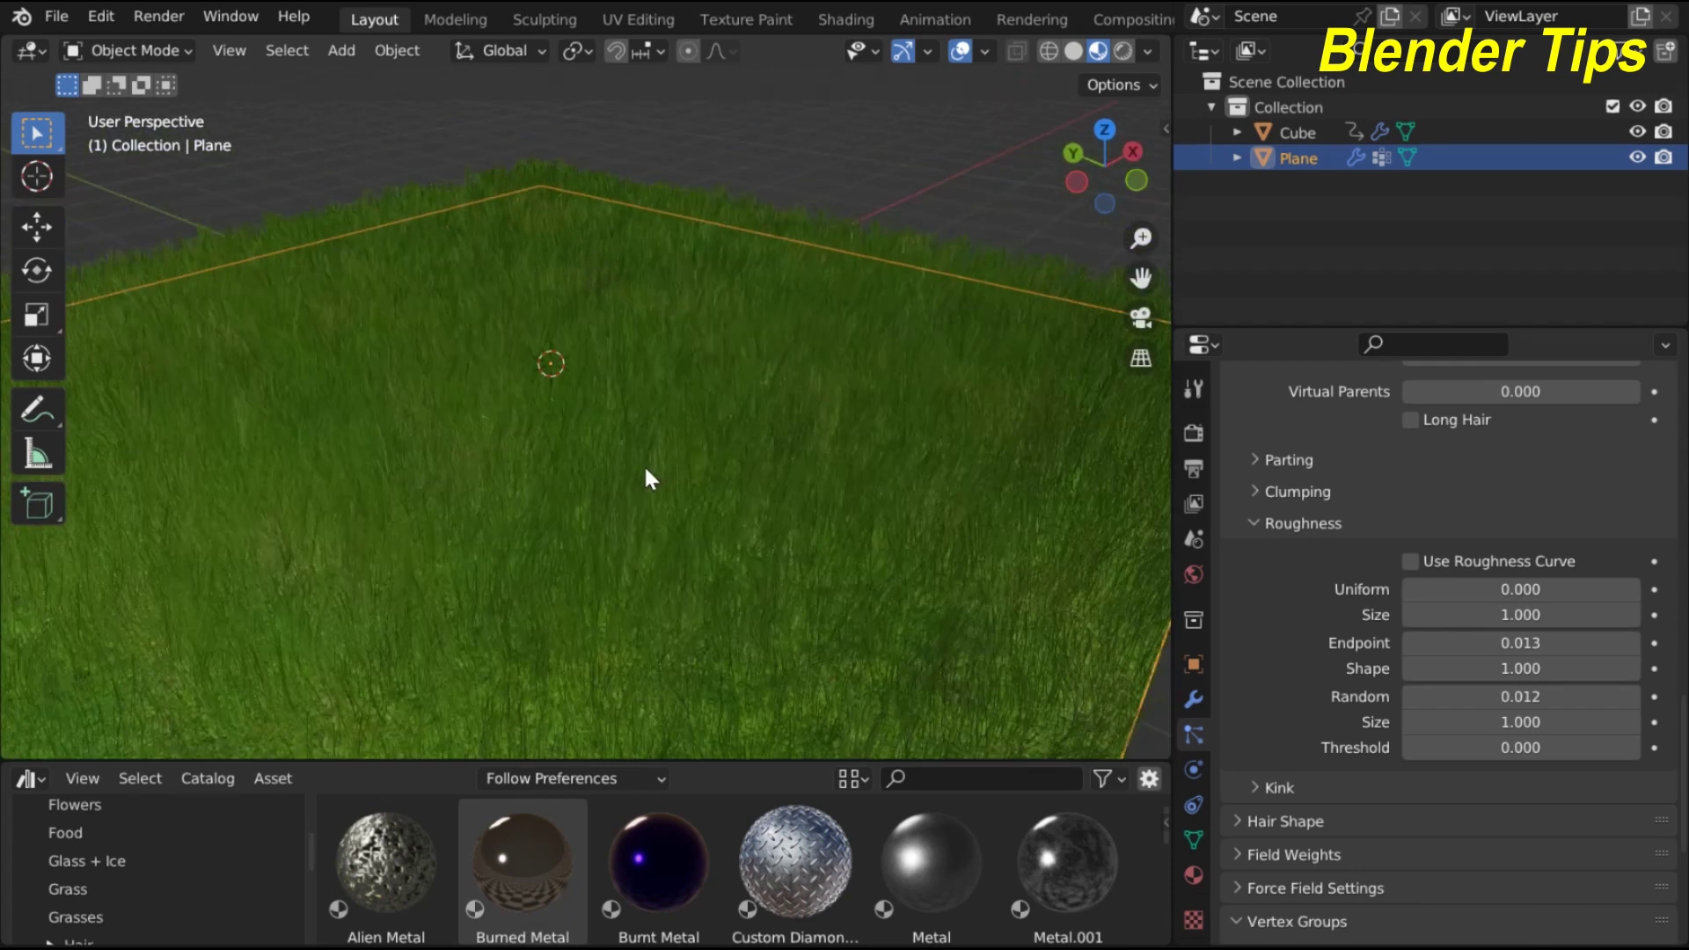
middle_click_drag(662, 435, 622, 458)
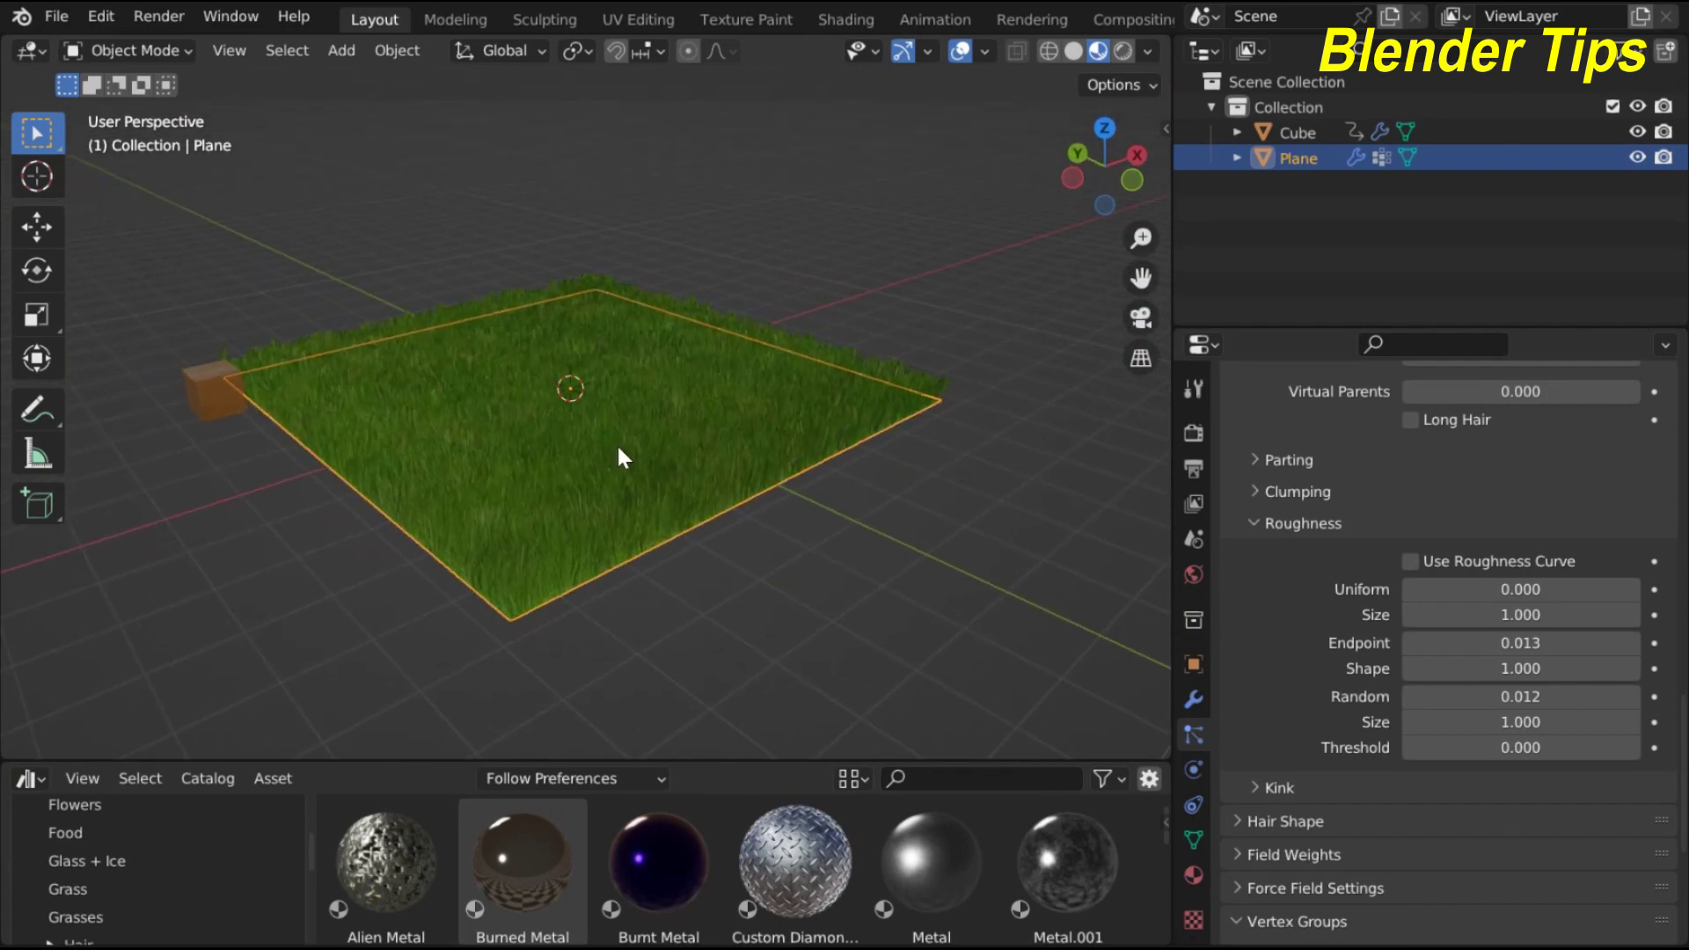
Switch the 3D viewport to Rendered shading
left_click(1122, 53)
scroll(642, 387, "up", 2)
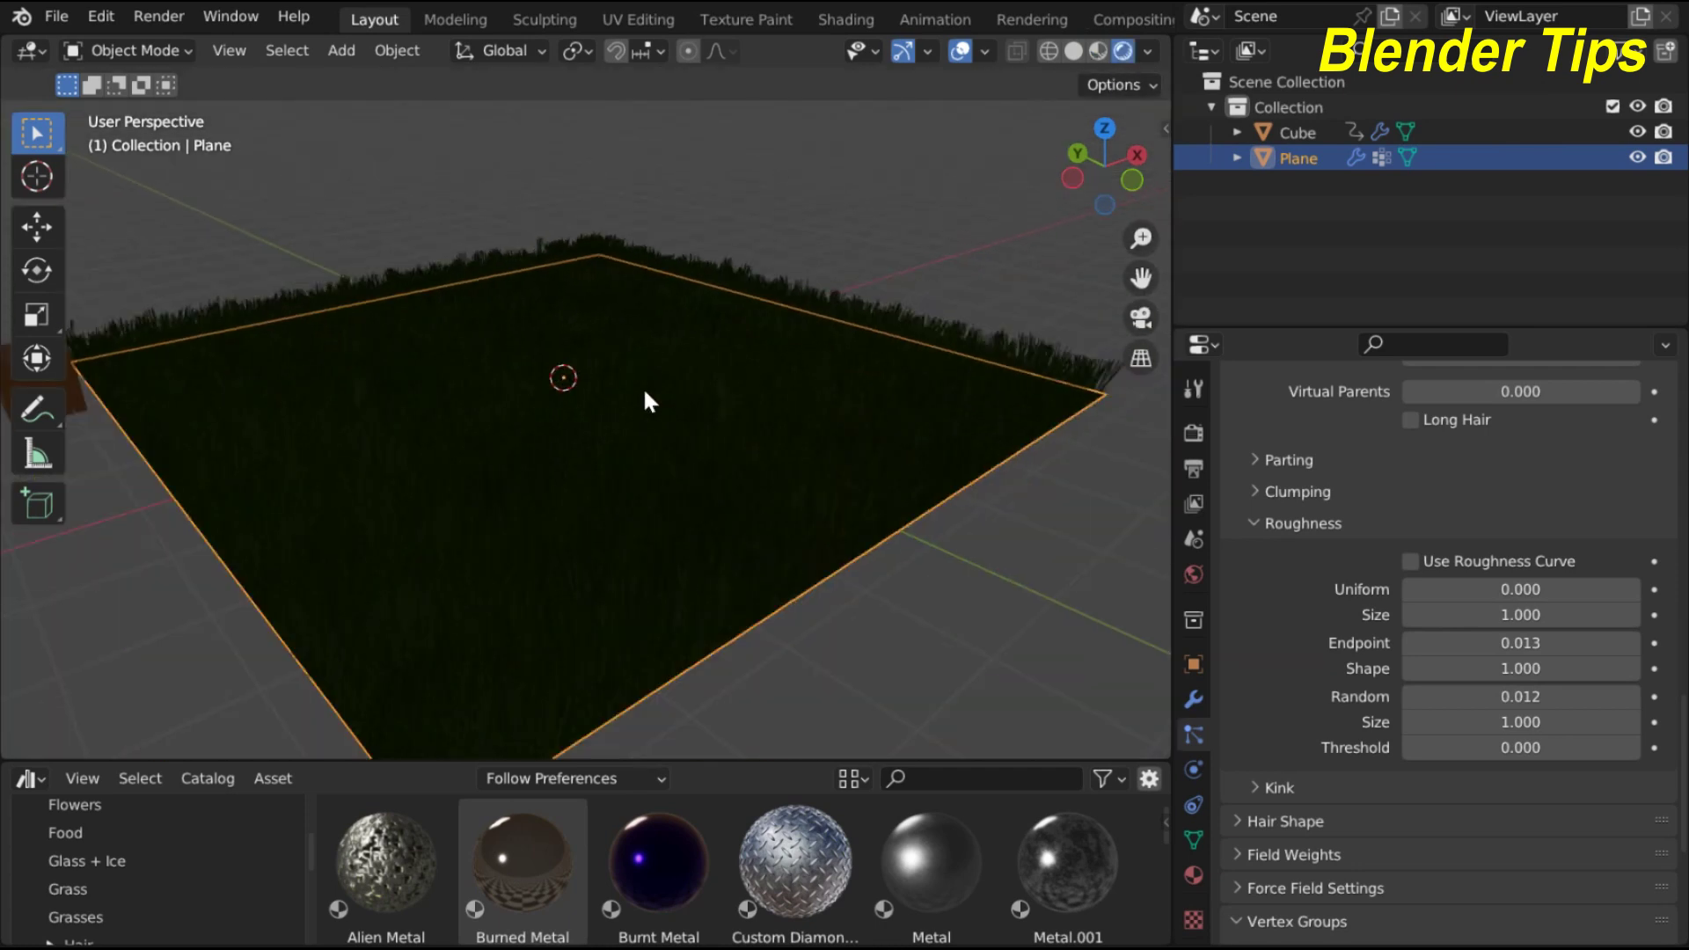
scroll(645, 390, "down", 1)
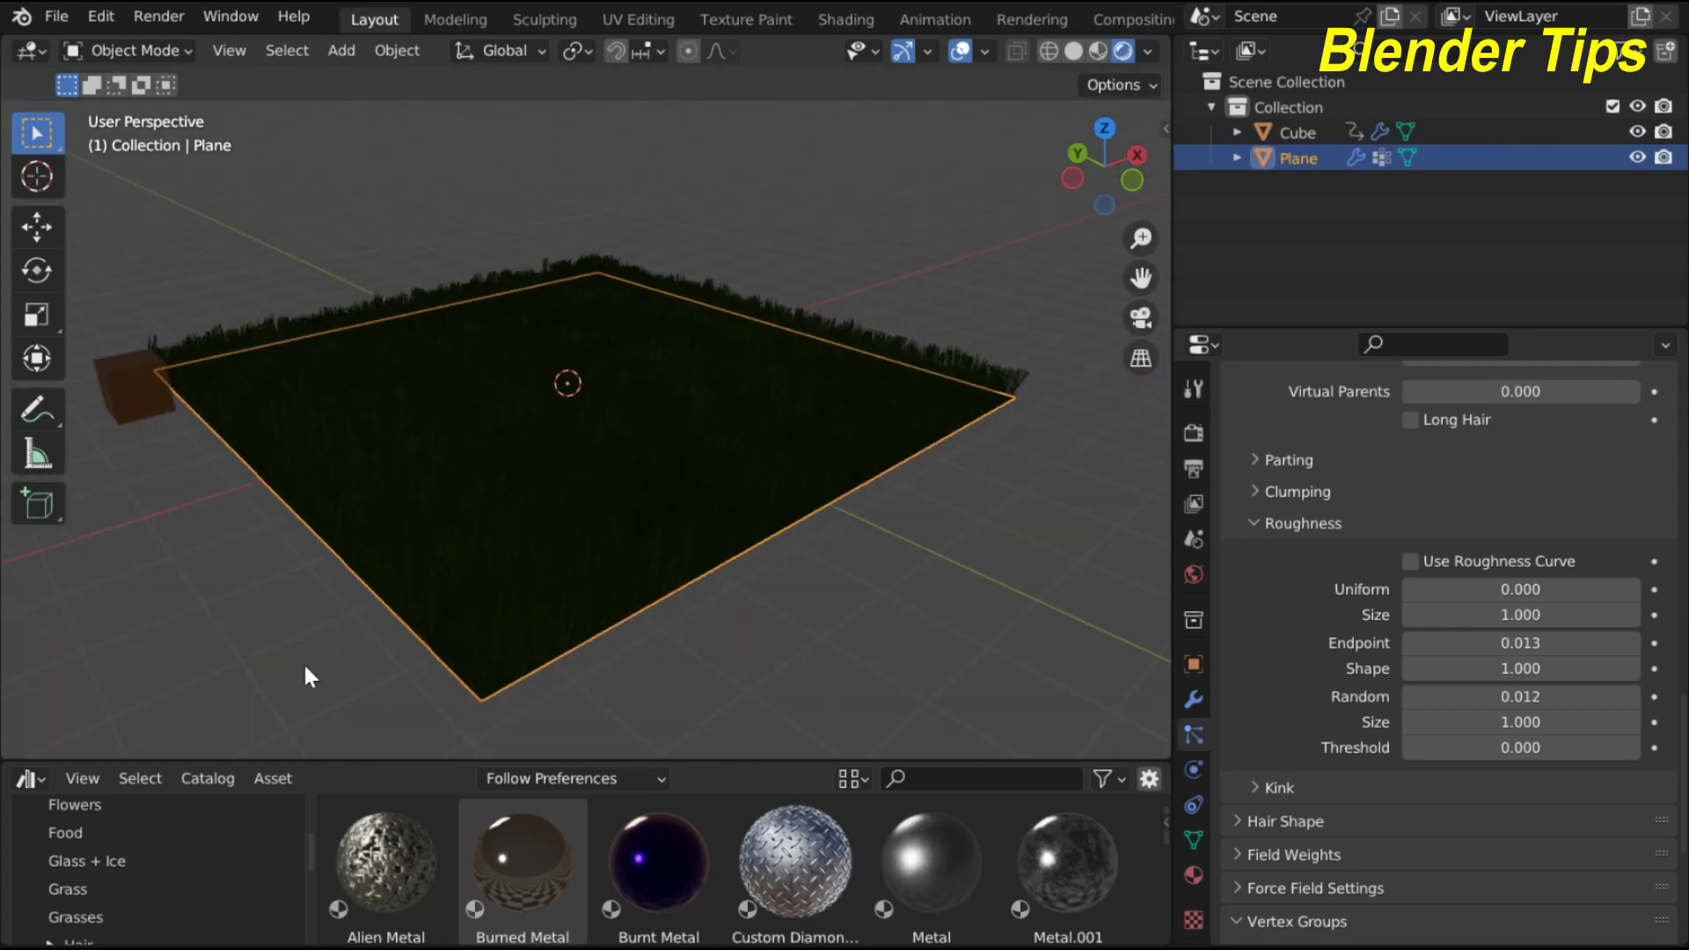
Enlarge the Asset Browser, load the Hdrs library and apply the "Field in forest 2, 17k" world to the scene
left_click_drag(119, 762, 124, 589)
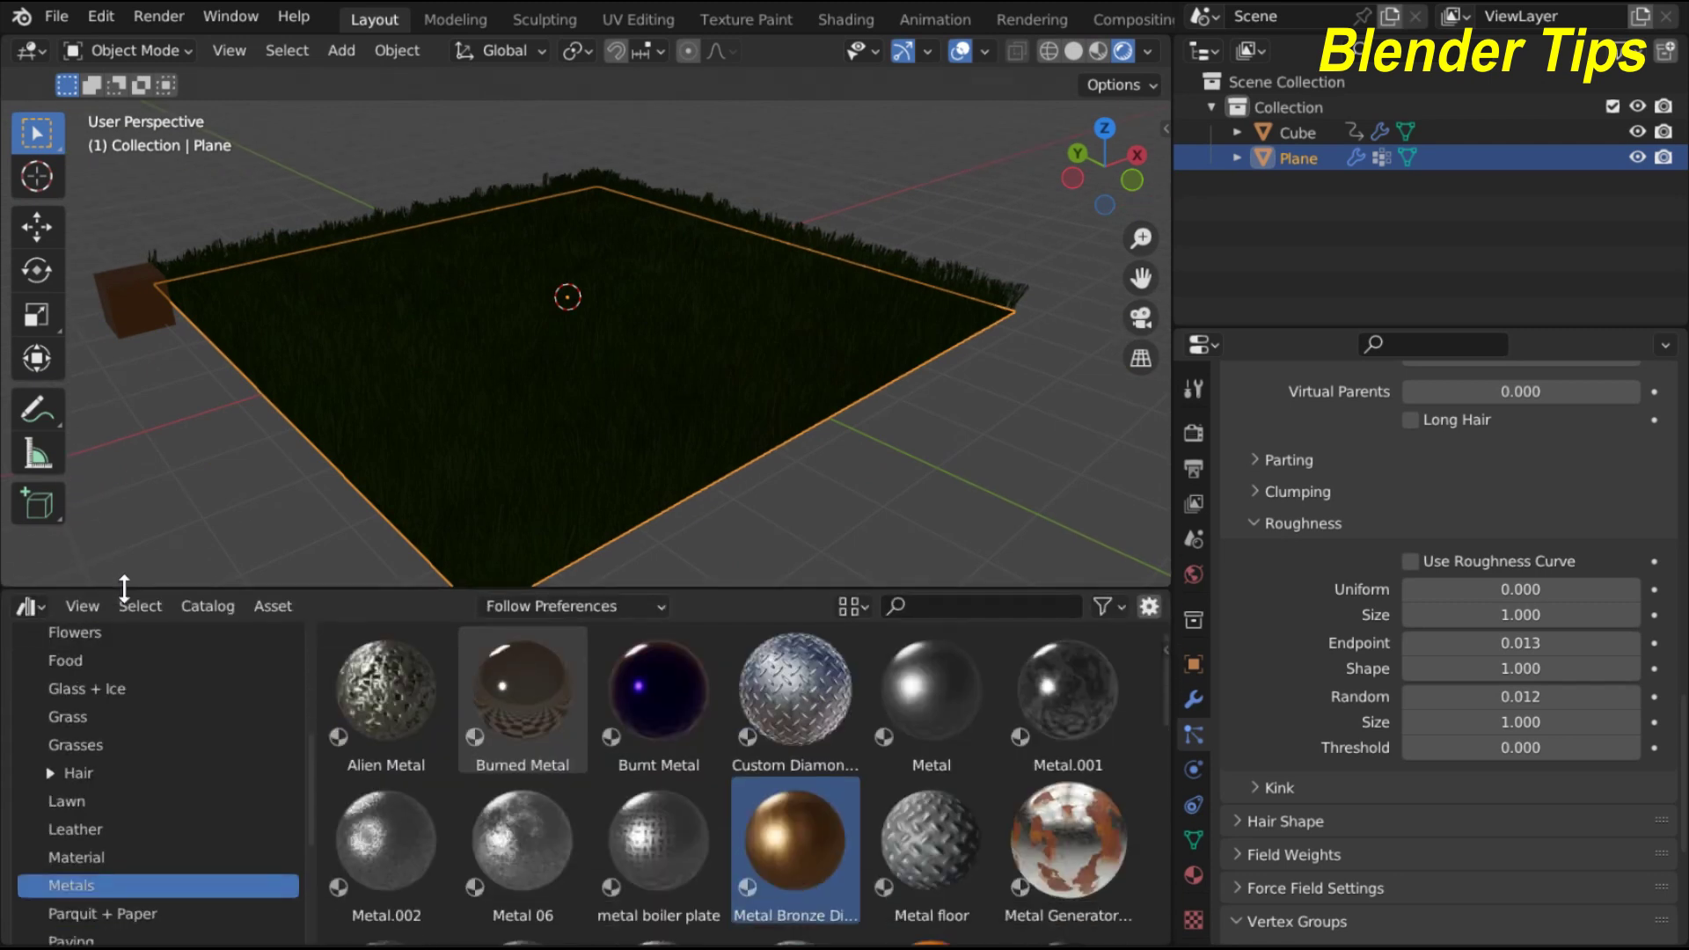
scroll(91, 716, "up", 6)
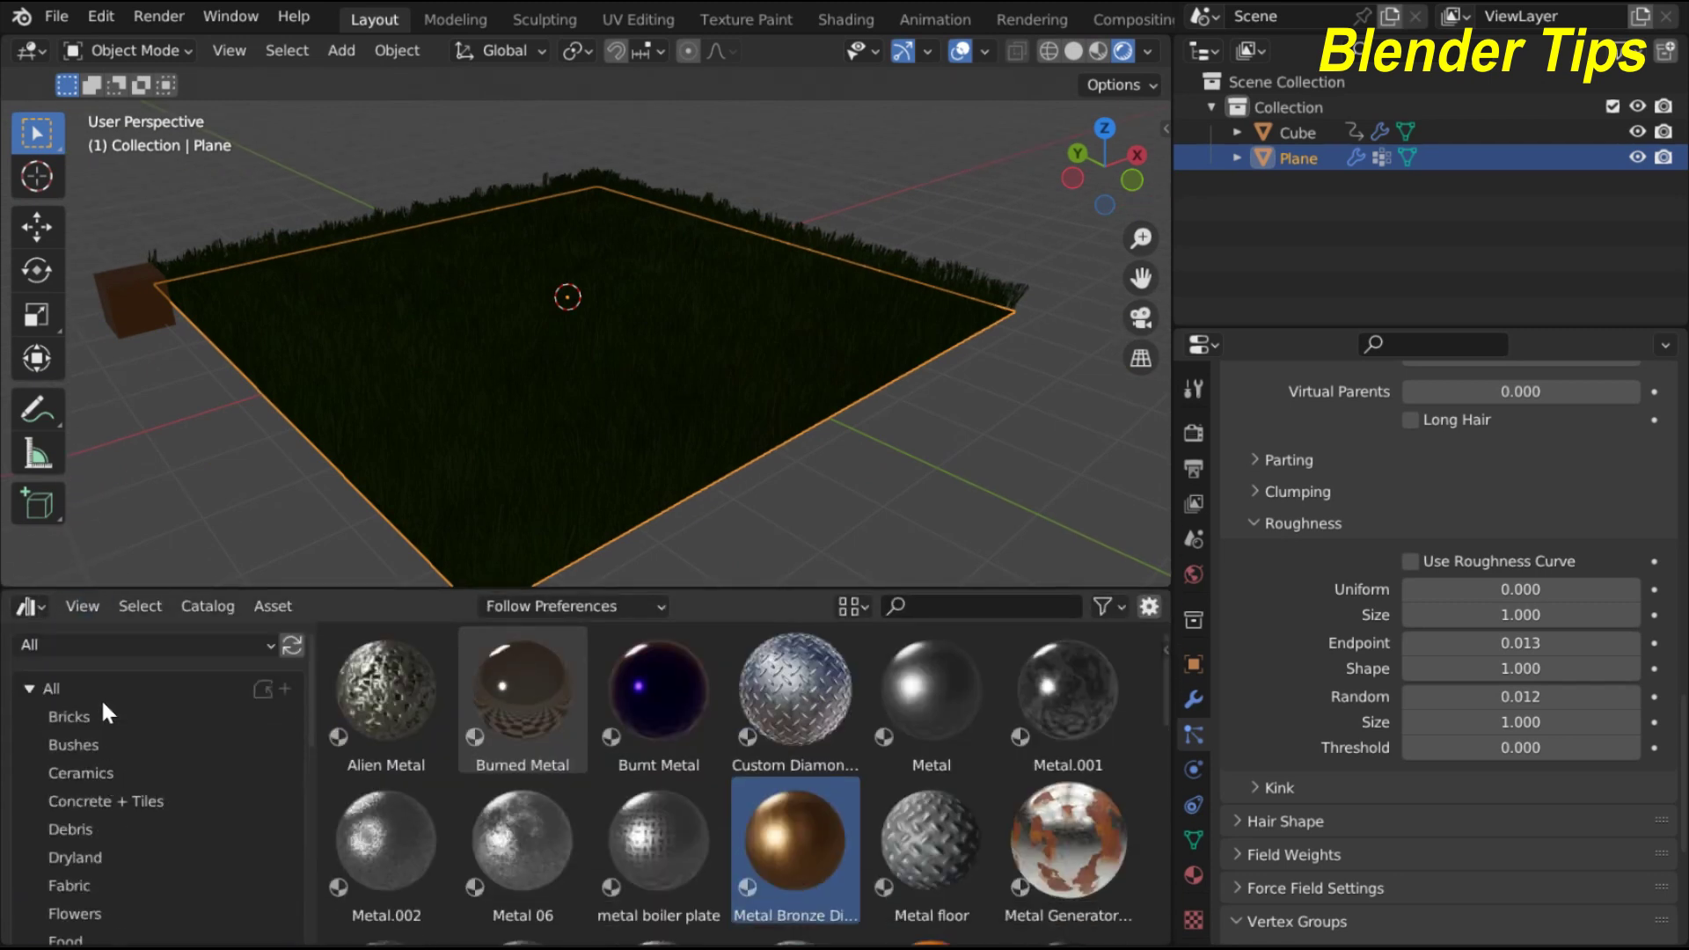
left_click(109, 651)
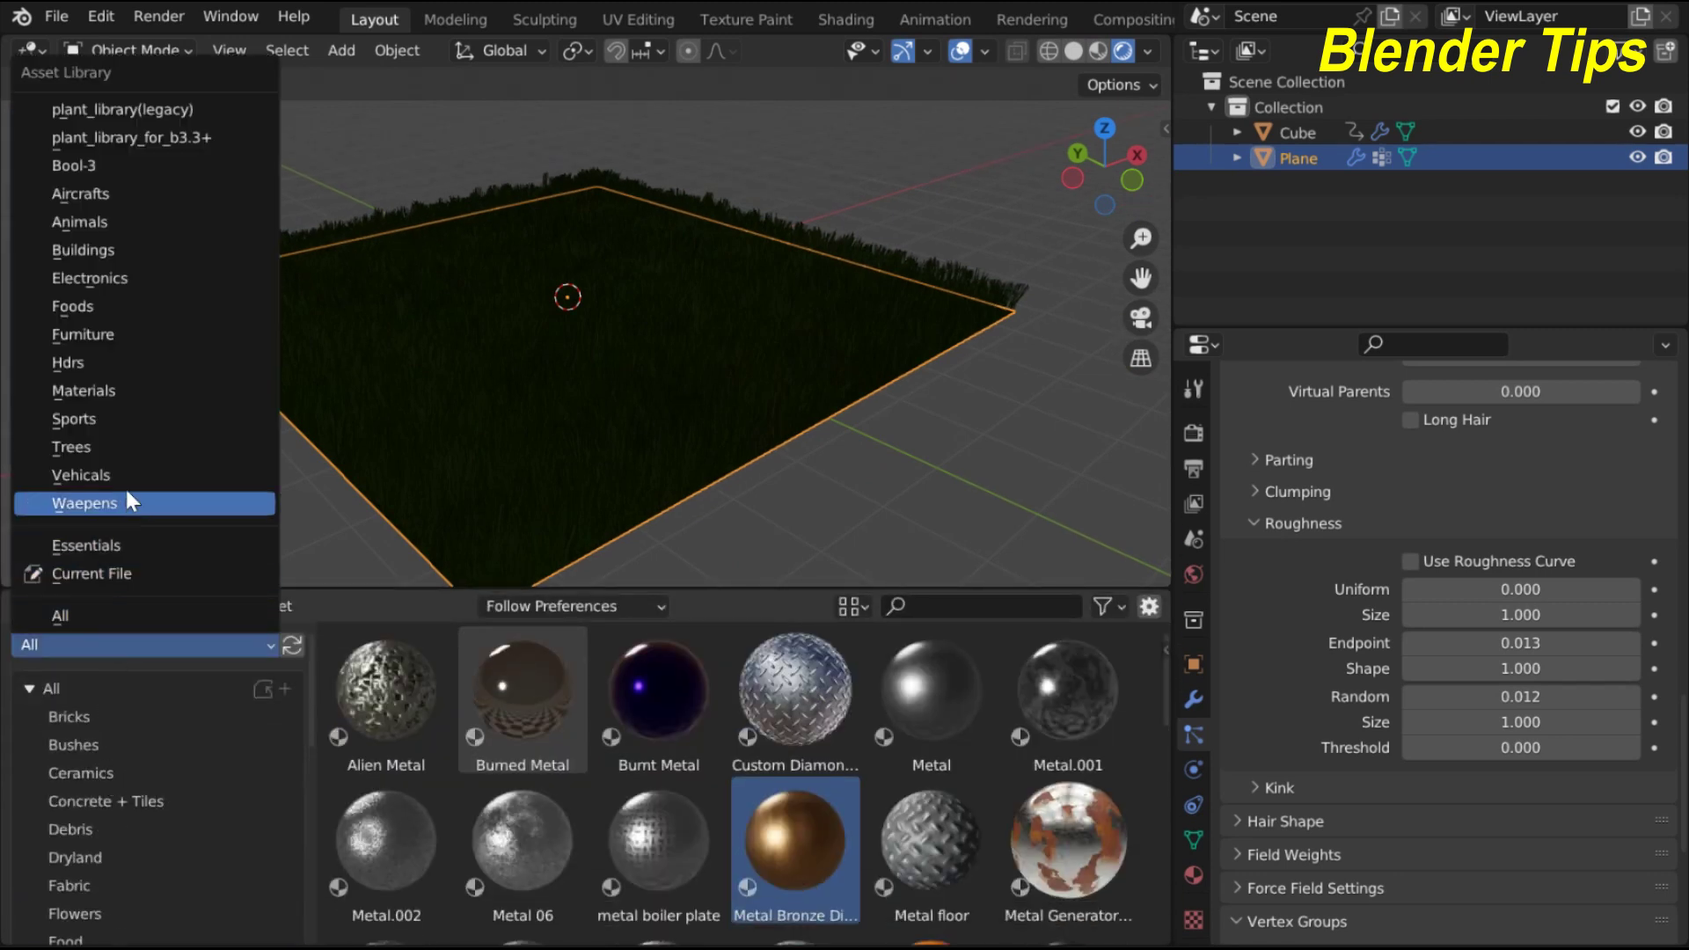
left_click(139, 363)
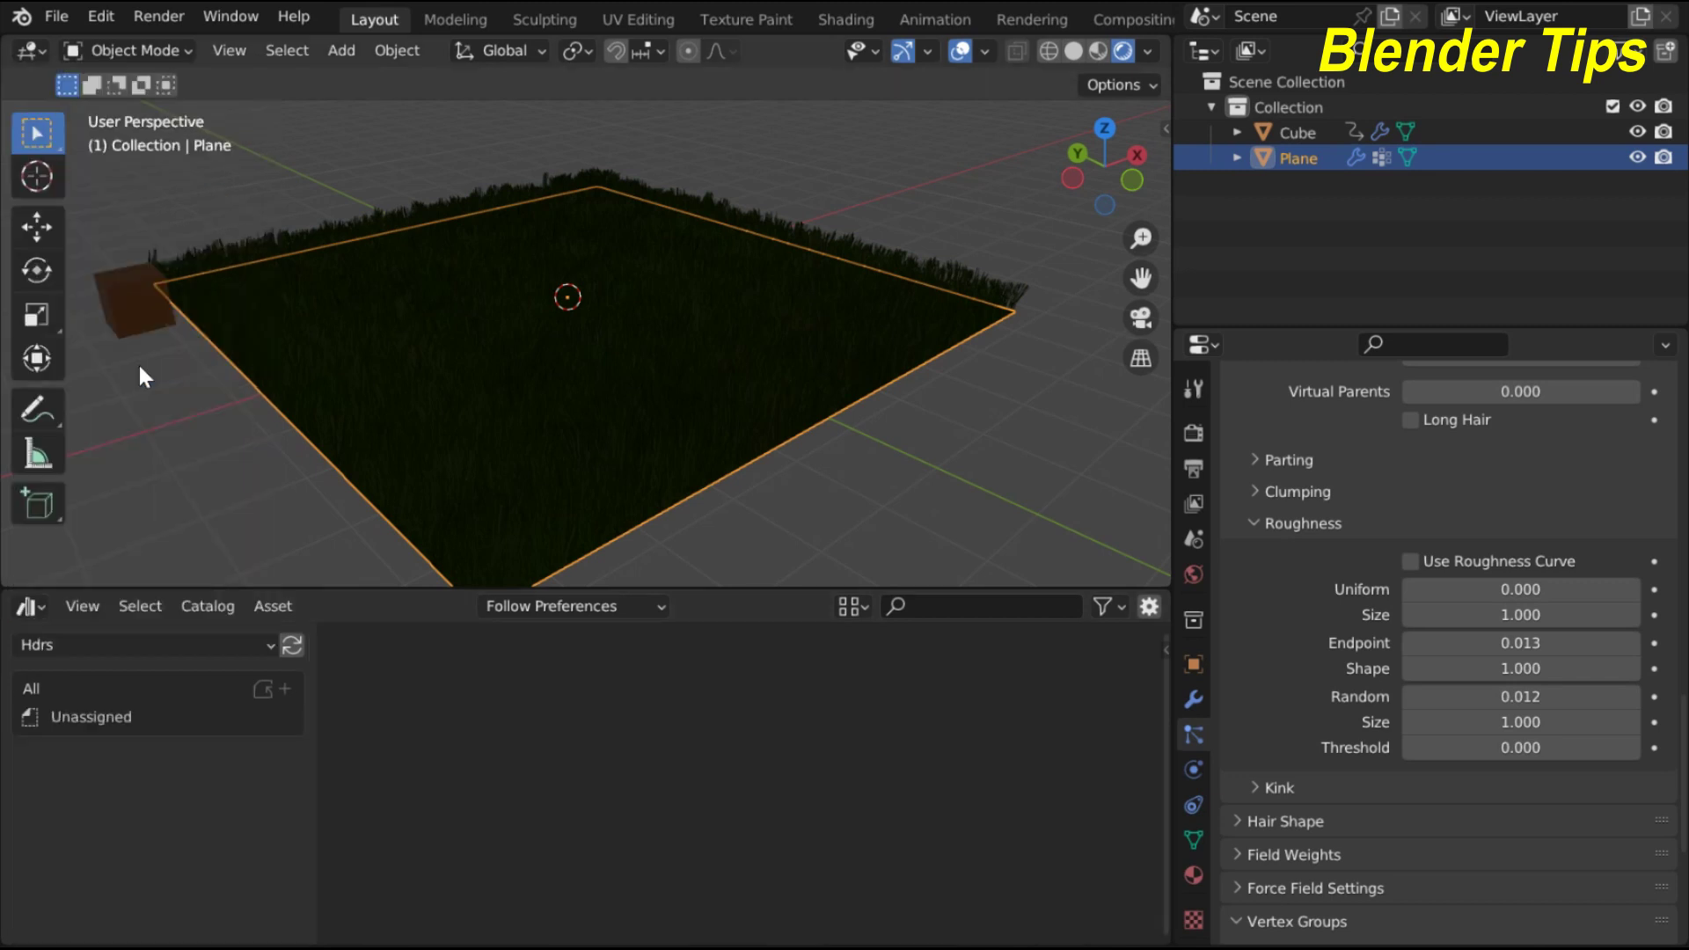
left_click(81, 688)
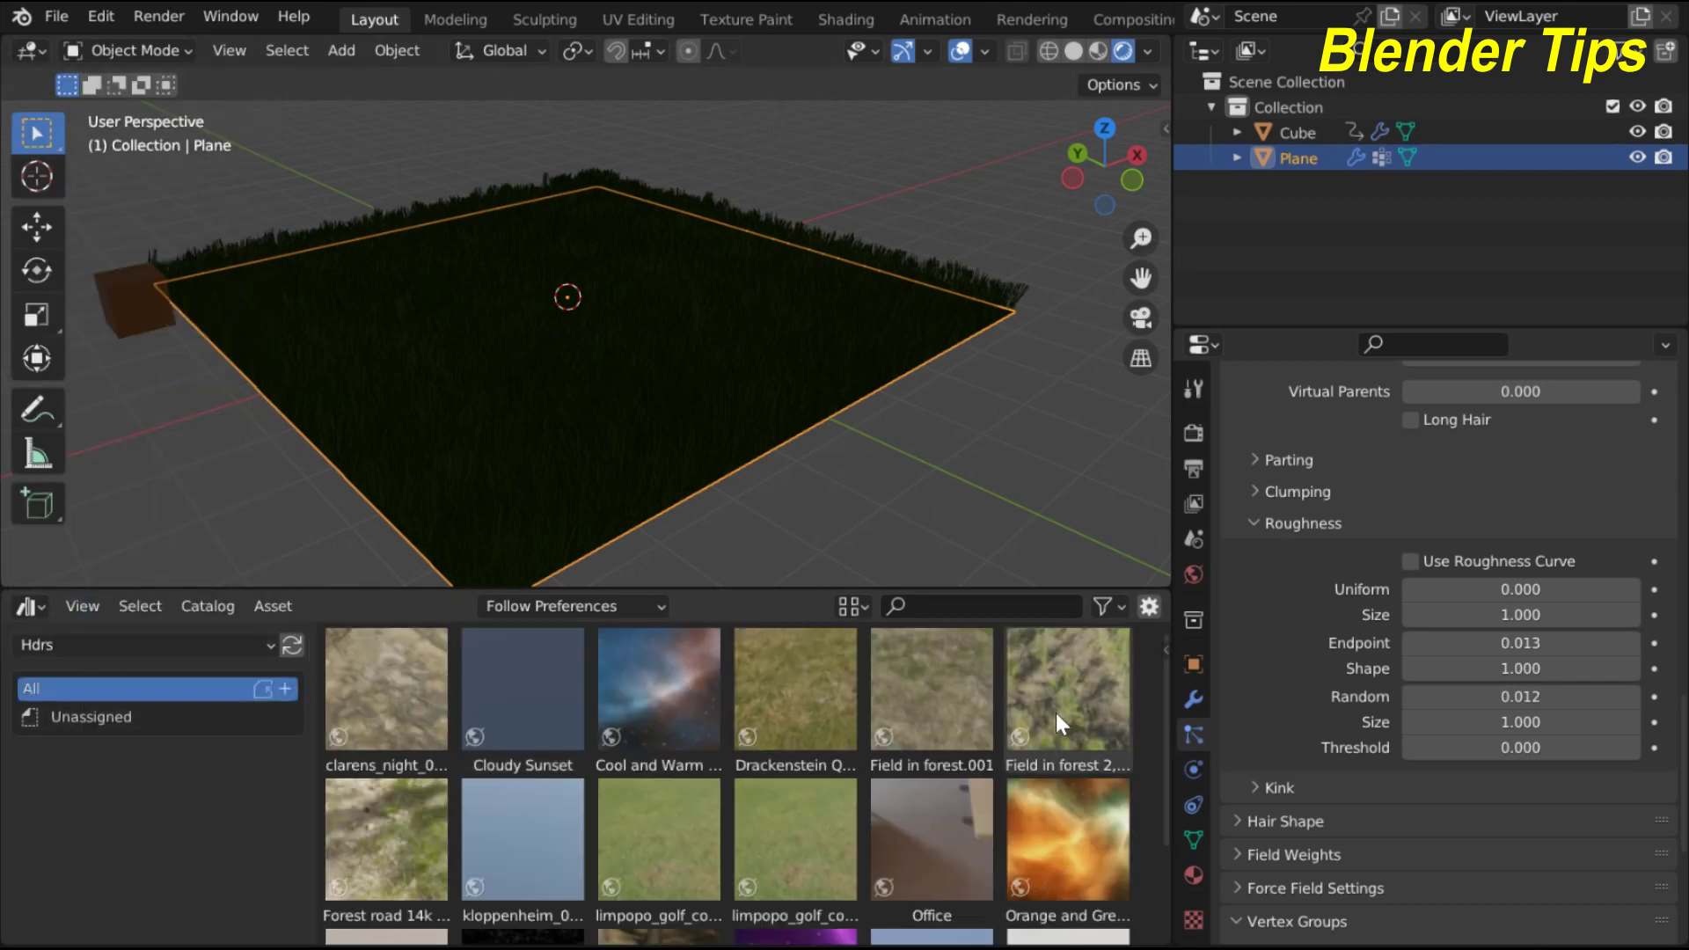
left_click_drag(1061, 690, 1036, 467)
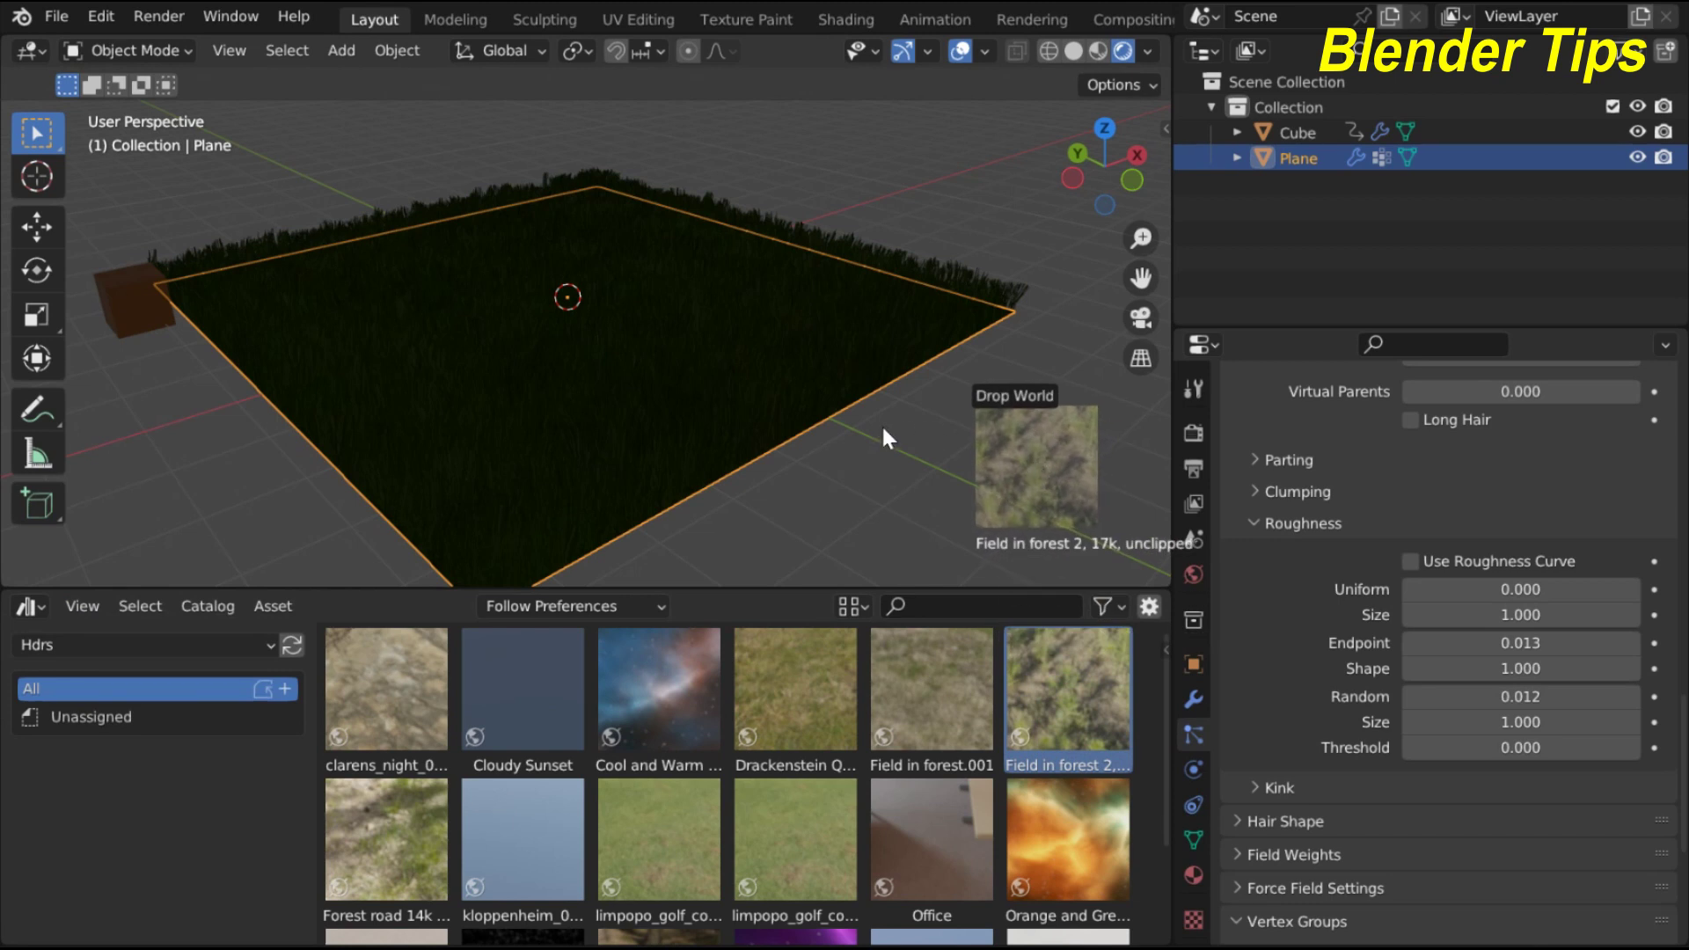
left_click_drag(882, 428, 883, 428)
scroll(882, 429, "down", 3)
scroll(753, 442, "up", 4)
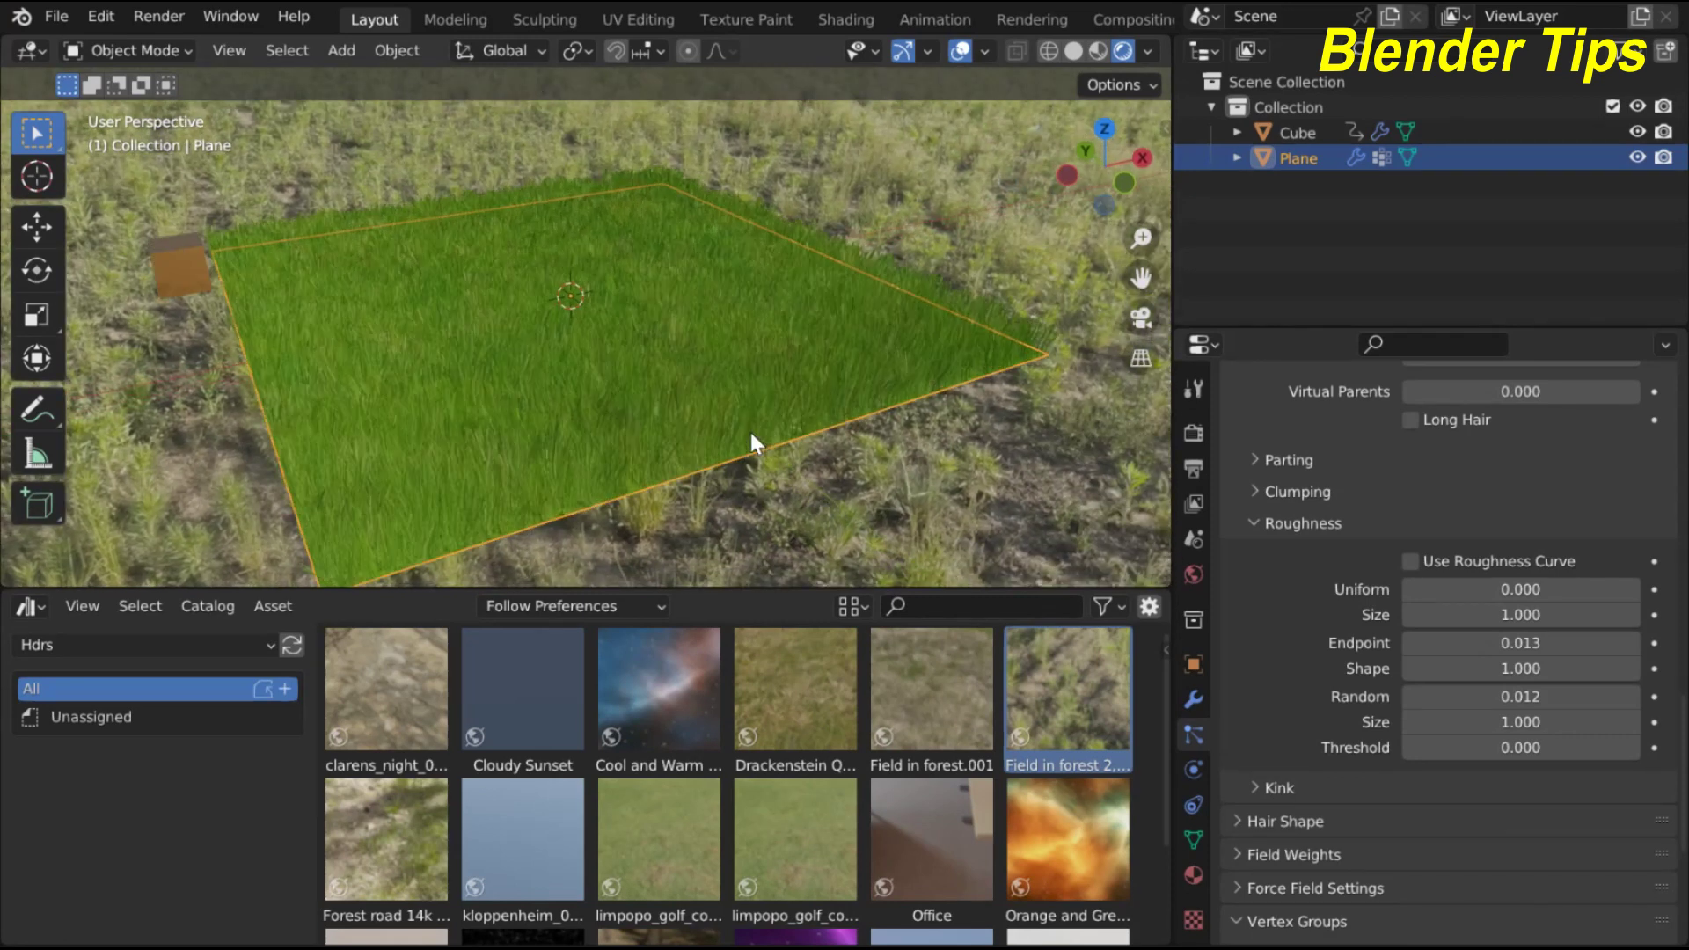
Shrink the Asset Browser area and change it back to a Timeline
left_click_drag(747, 587, 128, 831)
left_click(35, 859)
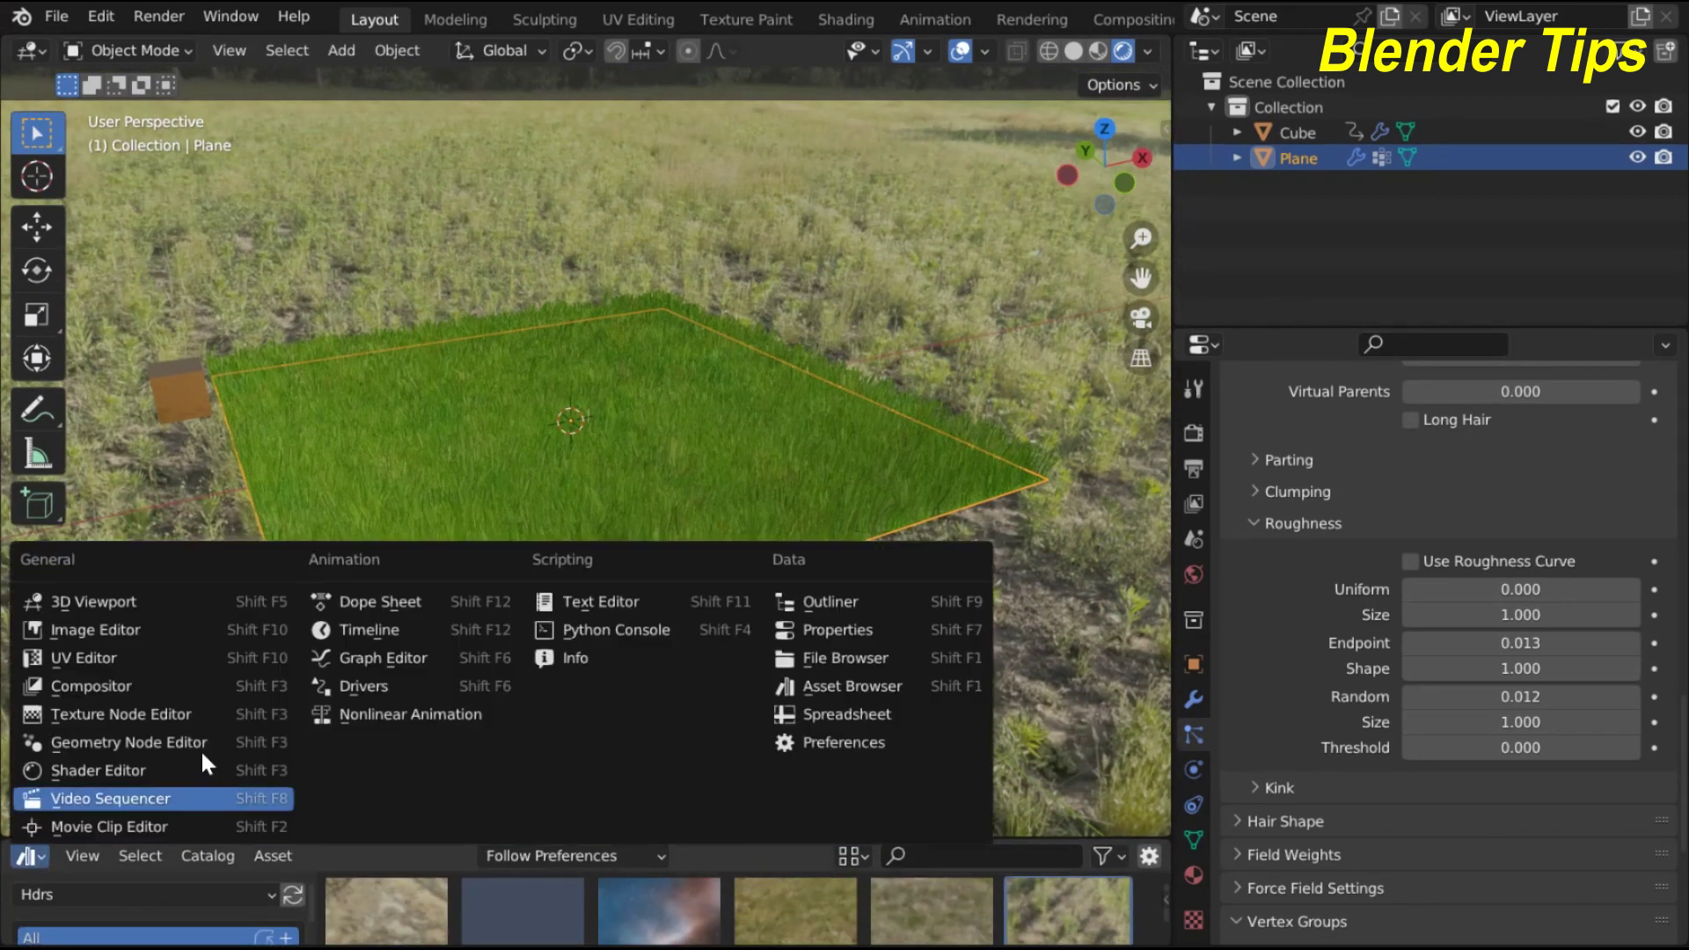
left_click(406, 632)
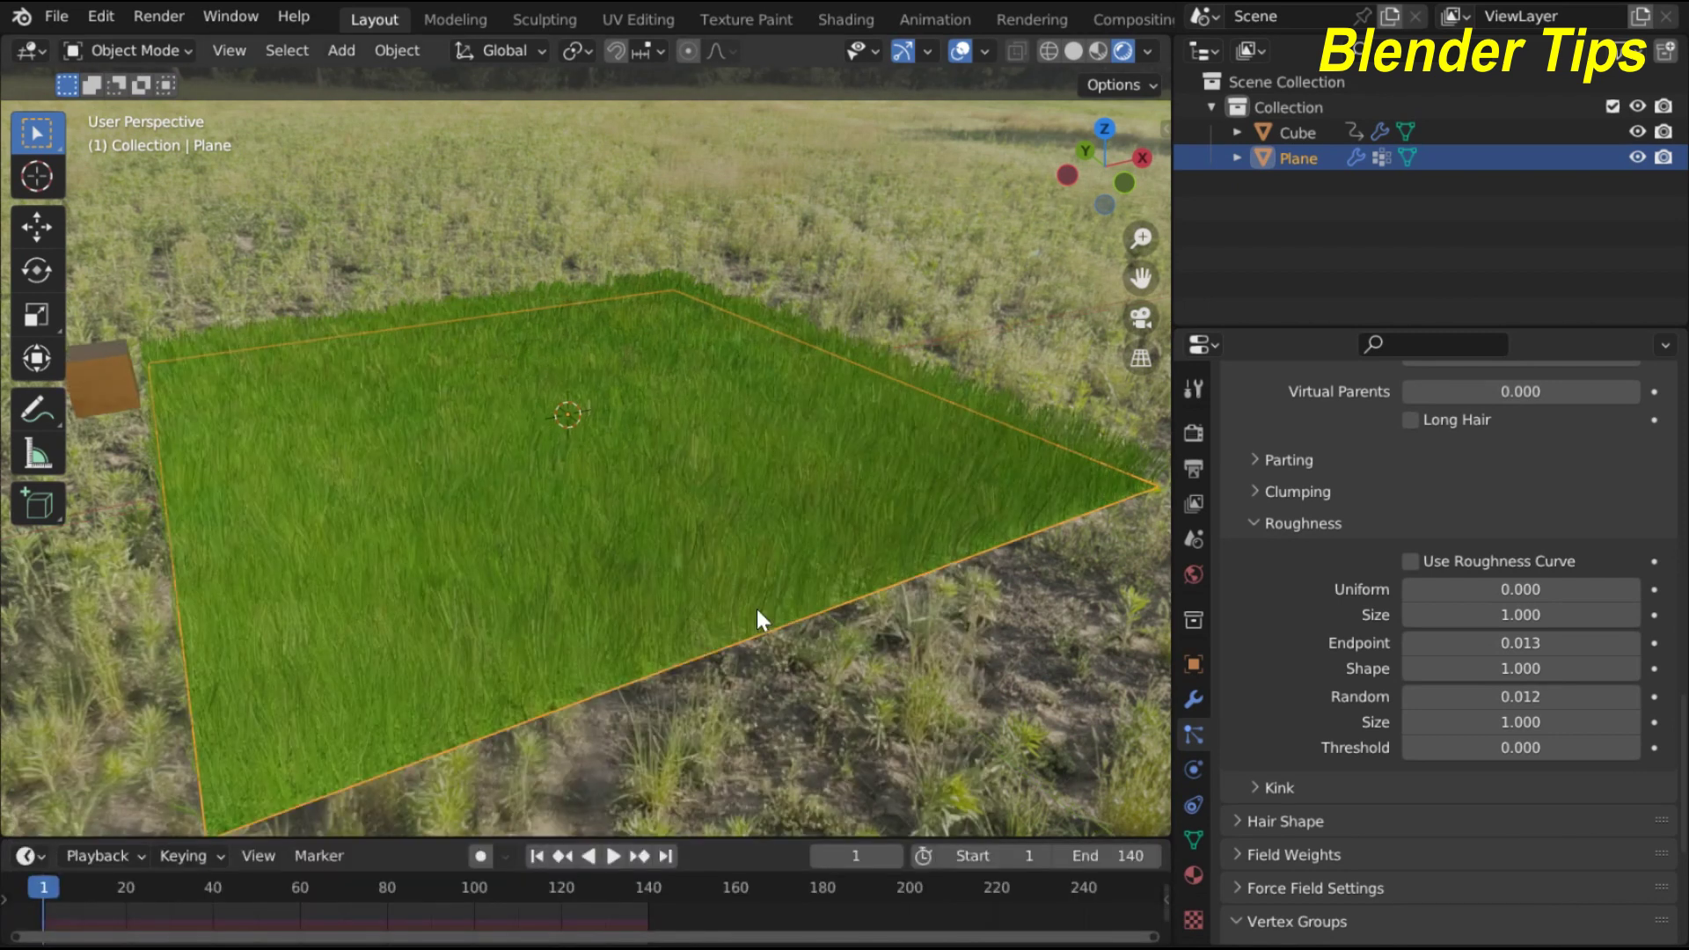
mouse_move(757, 609)
middle_mouse_down()
mouse_move(757, 590)
mouse_move(747, 609)
middle_mouse_up()
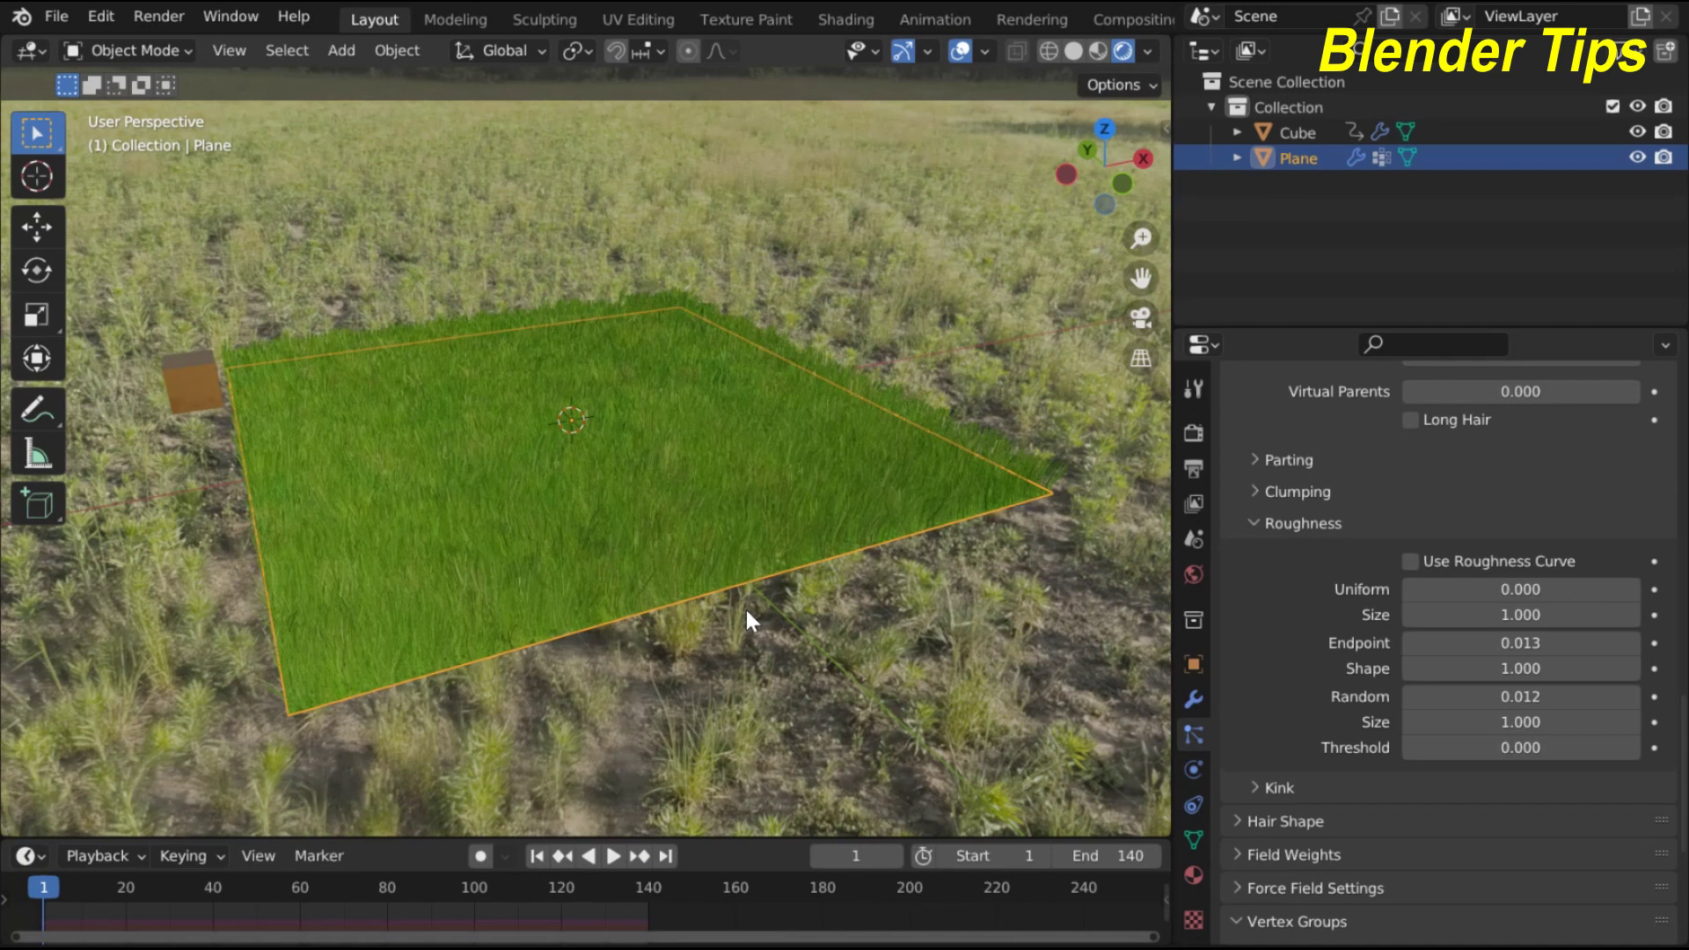
Enable the Transparent film option in the render settings to hide the world background
left_click(1189, 428)
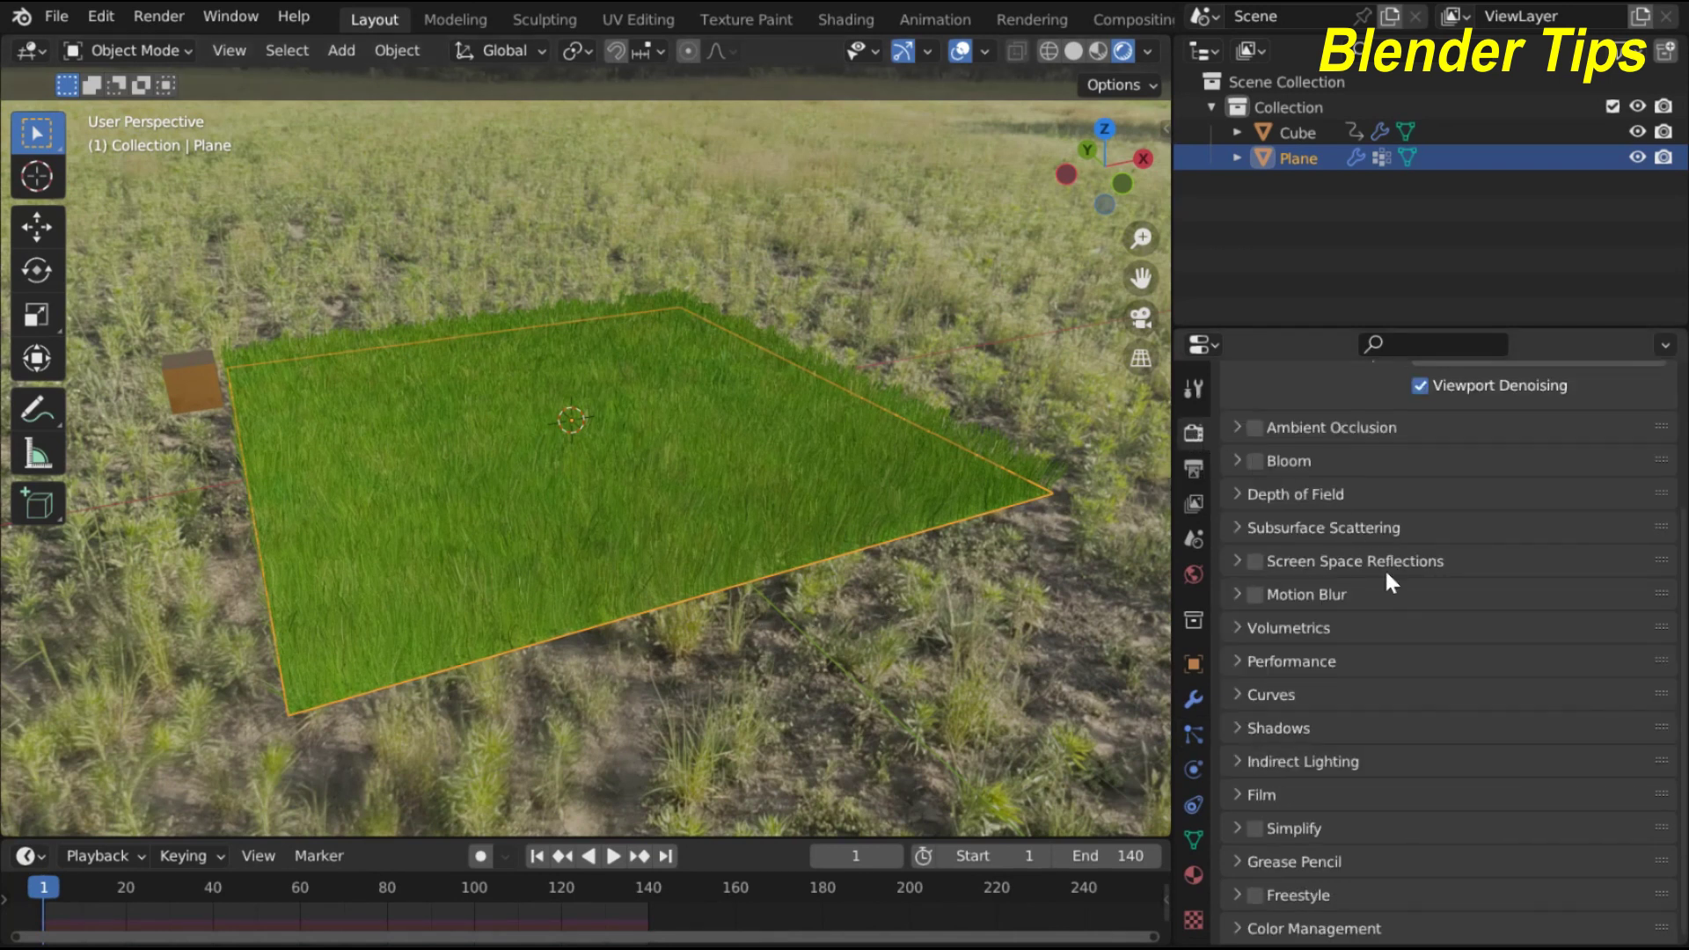
left_click(1228, 793)
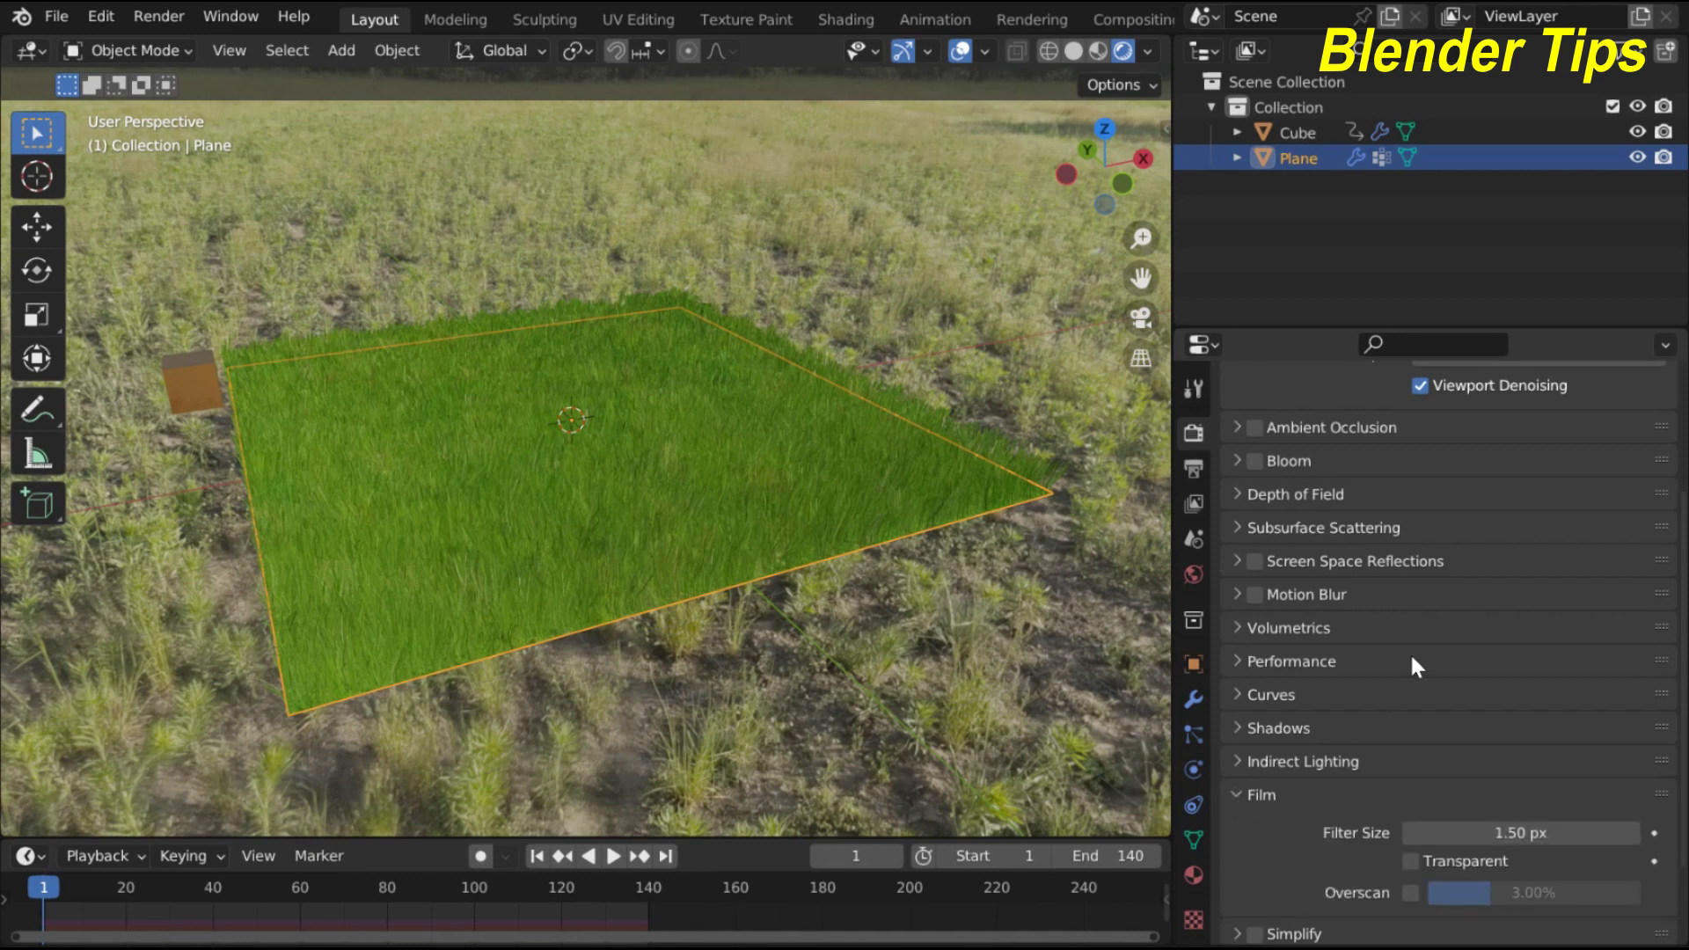
scroll(1409, 652, "down", 3)
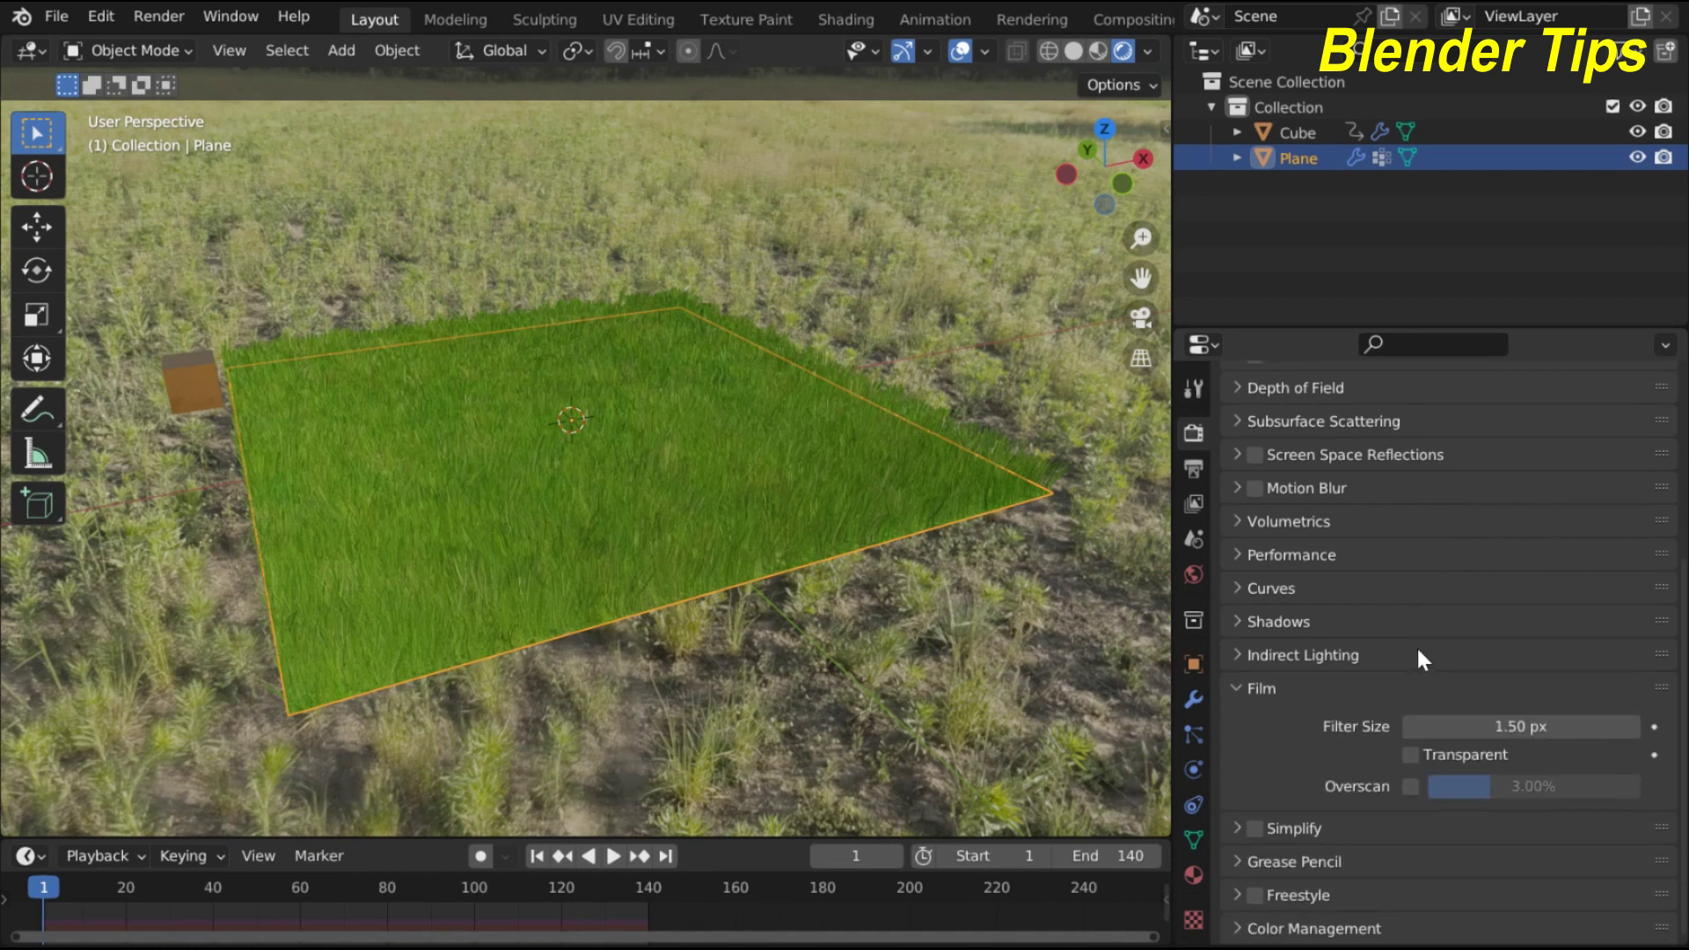
left_click(1411, 755)
scroll(834, 618, "up", 3)
scroll(836, 620, "down", 4)
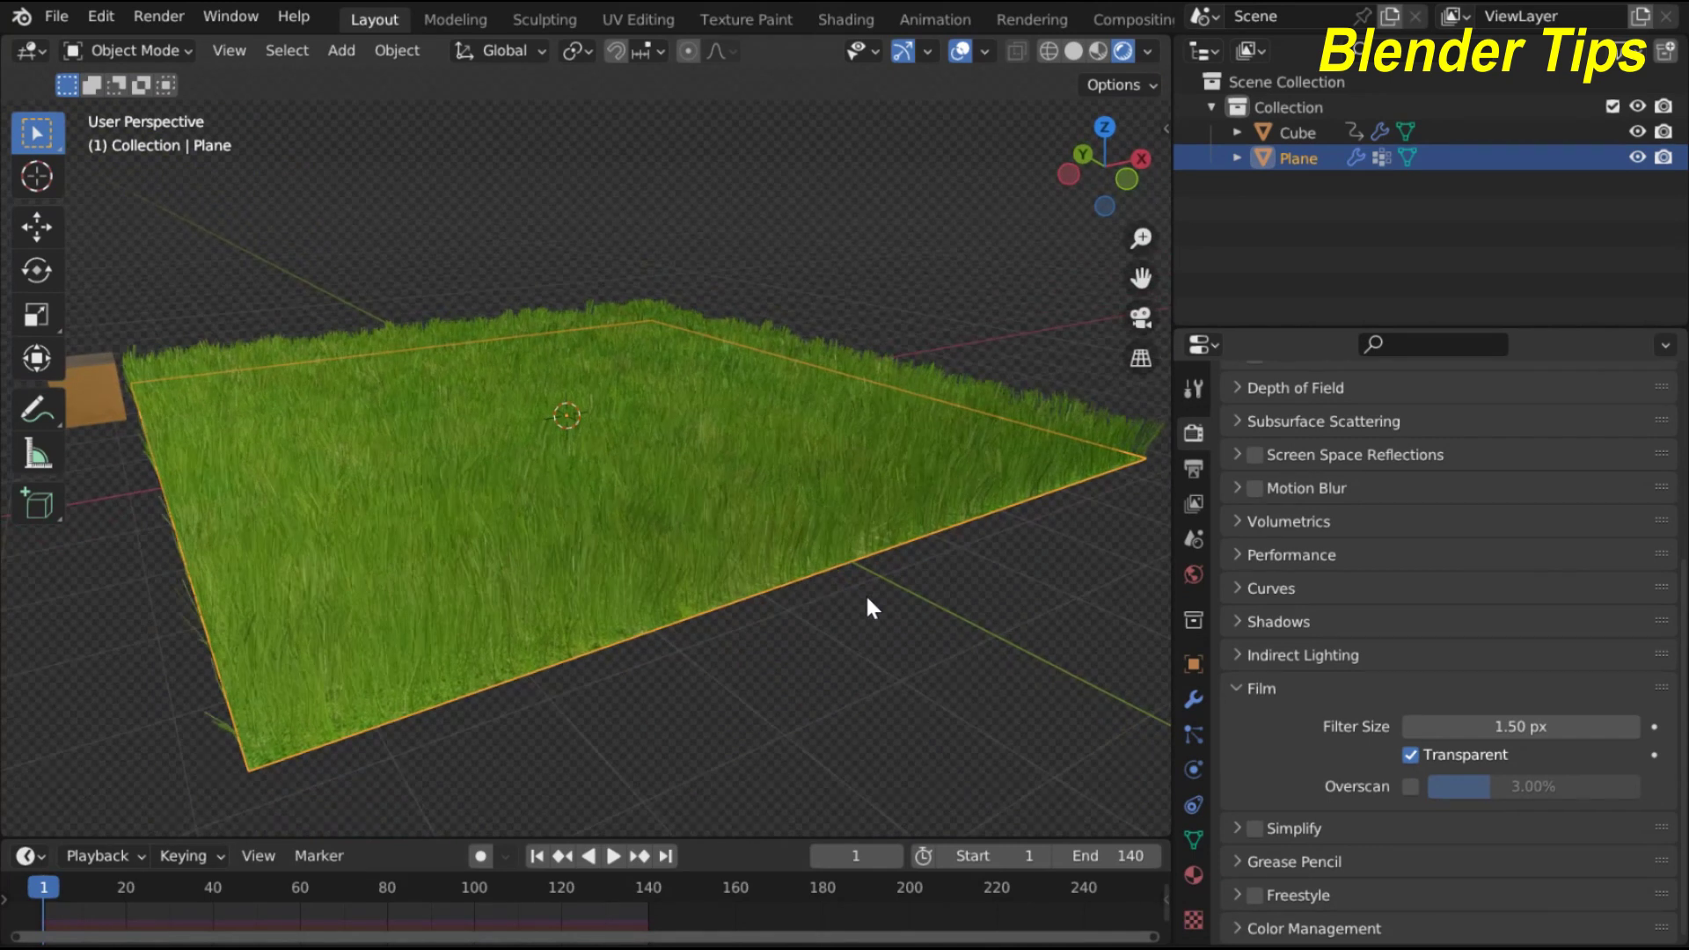
Examine the grass density and shading on the plane from several angles and distances
middle_click_drag(867, 607, 805, 626)
scroll(781, 525, "up", 4)
scroll(778, 517, "down", 6)
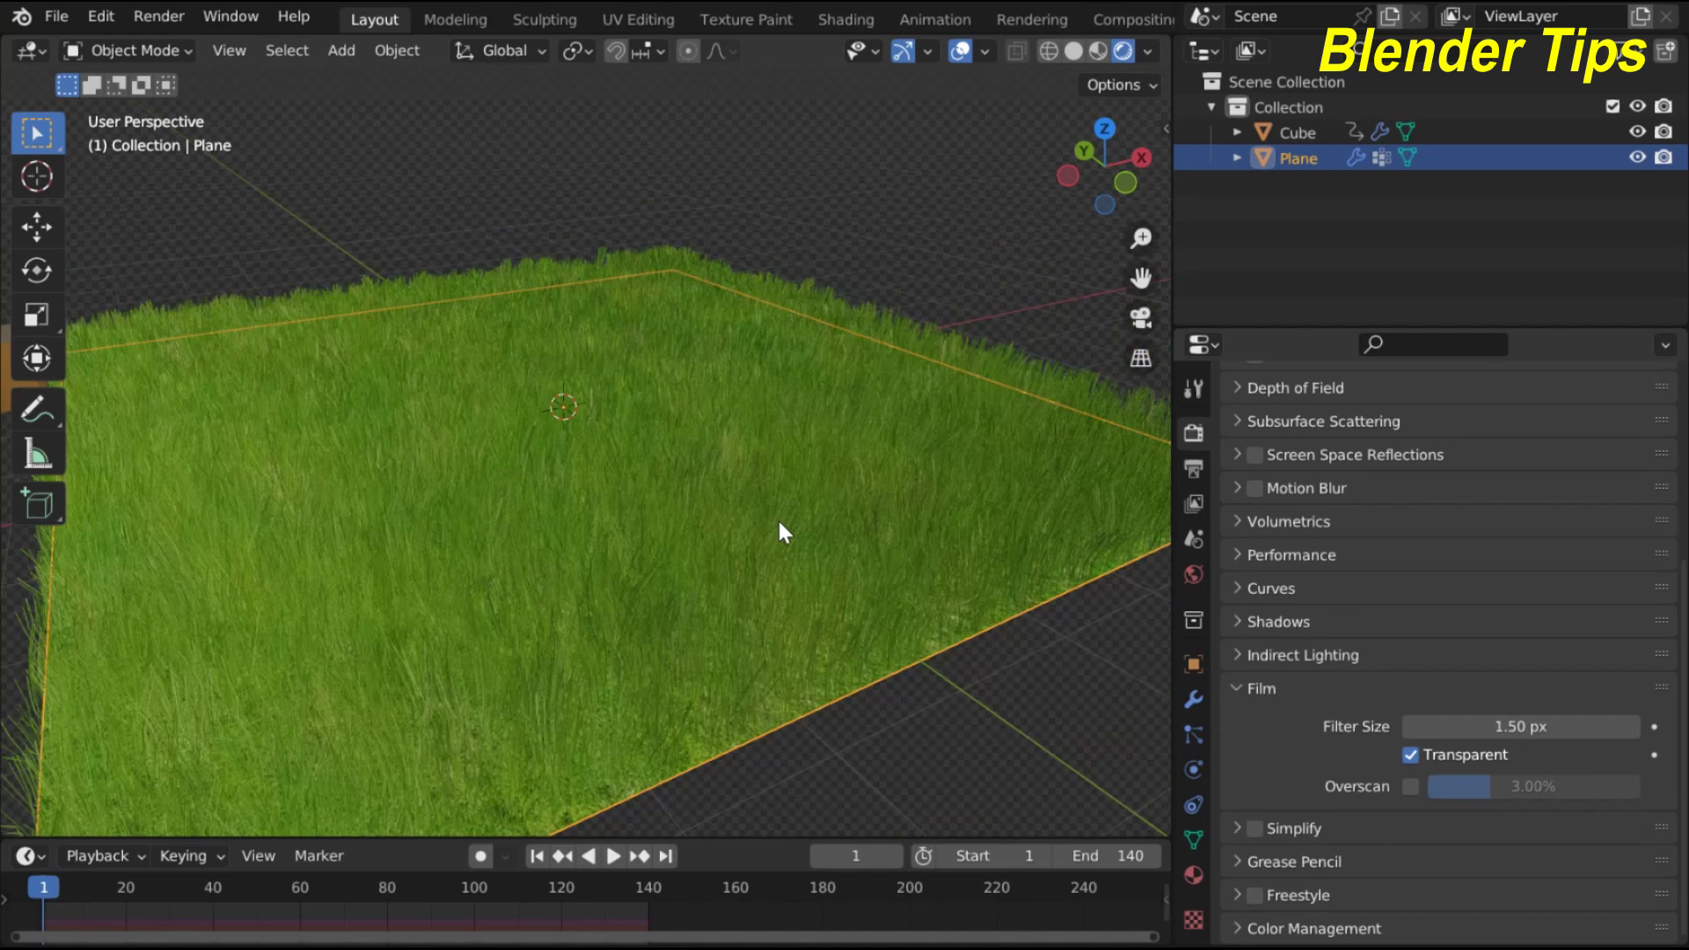
scroll(769, 563, "up", 5)
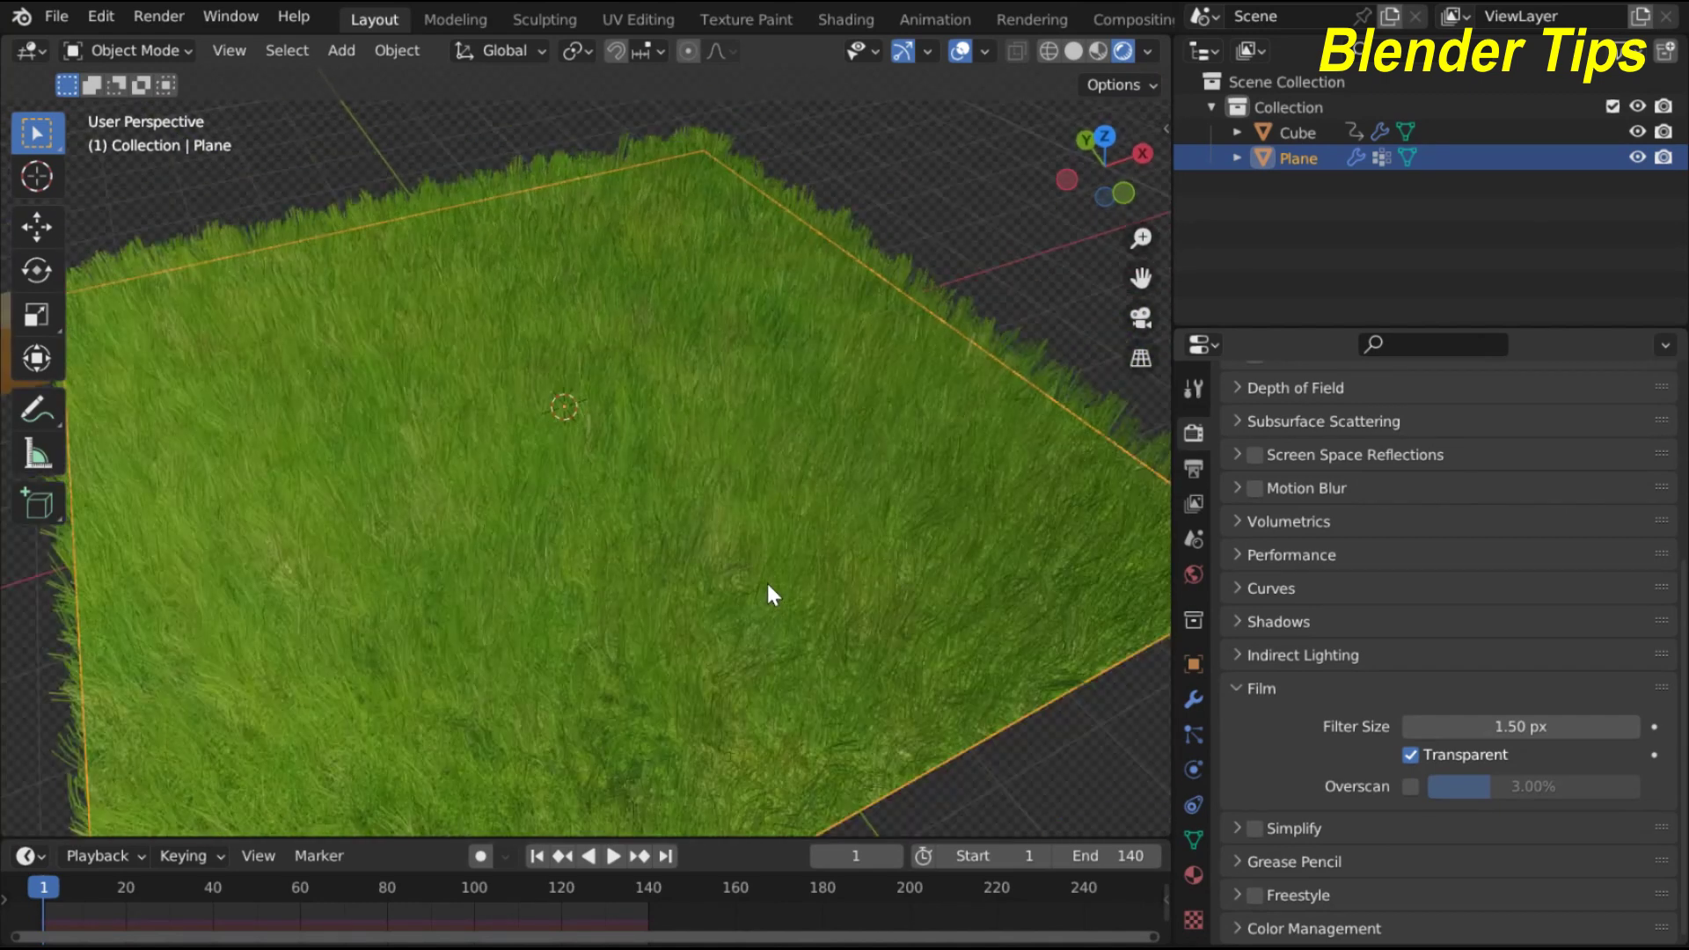
middle_click_drag(763, 578, 769, 530)
scroll(815, 471, "up", 2)
scroll(809, 477, "down", 3)
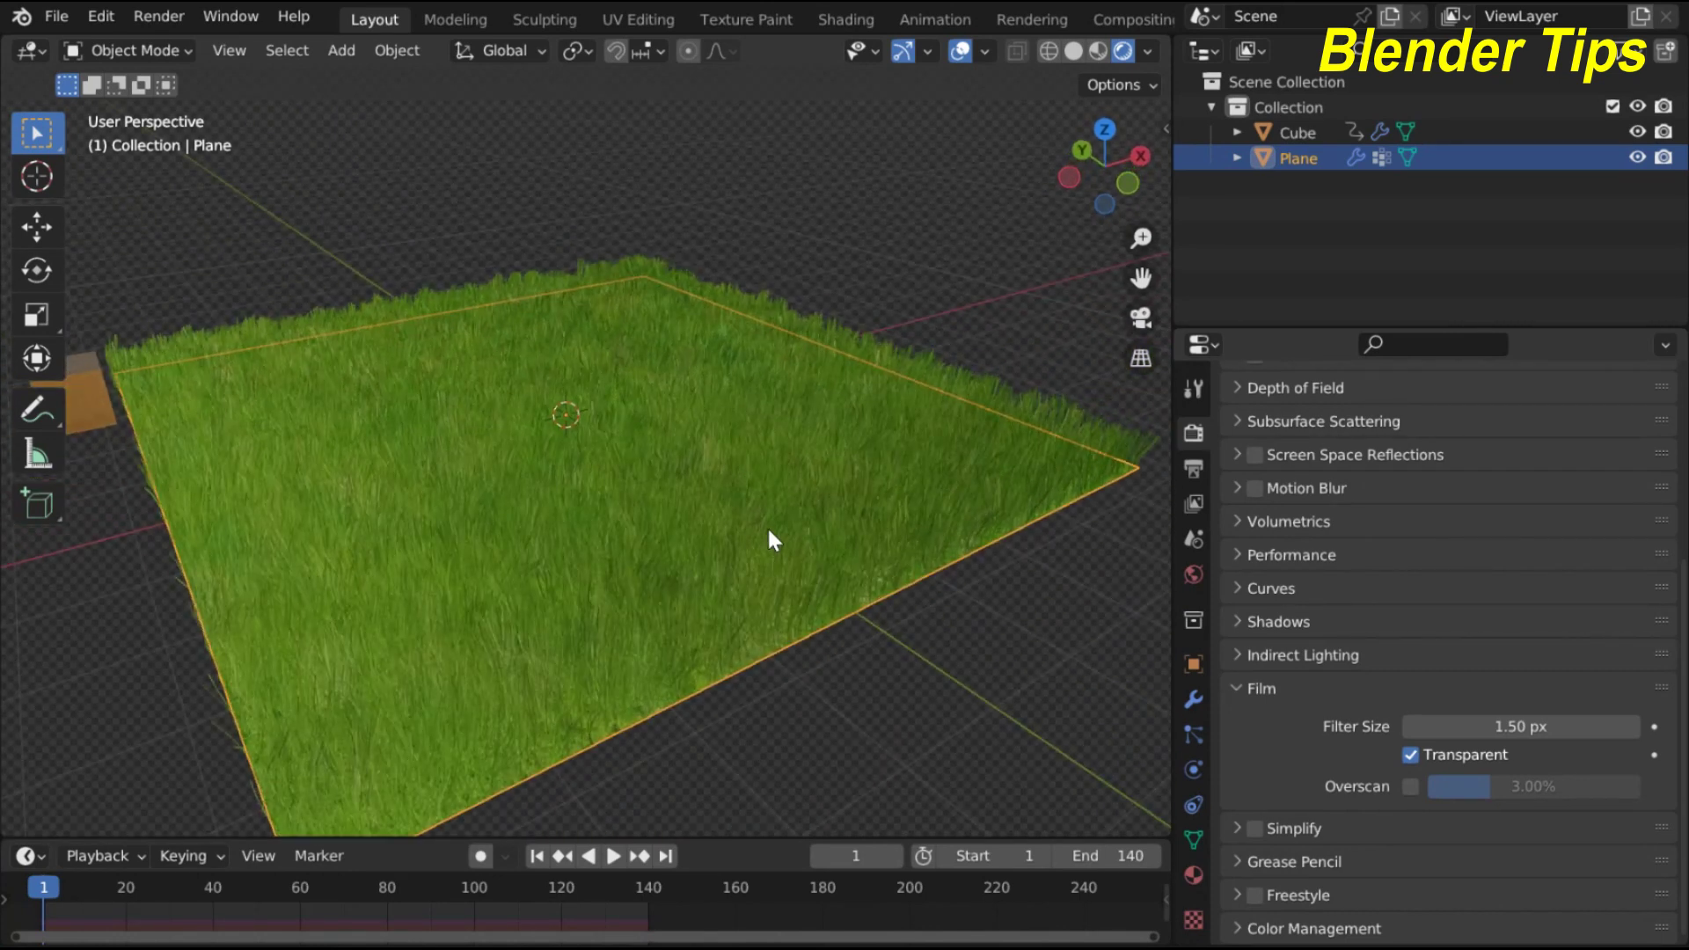
Set the Display Amount of the grass particle system's interpolated children to 100
left_click(1192, 730)
scroll(1349, 607, "down", 5)
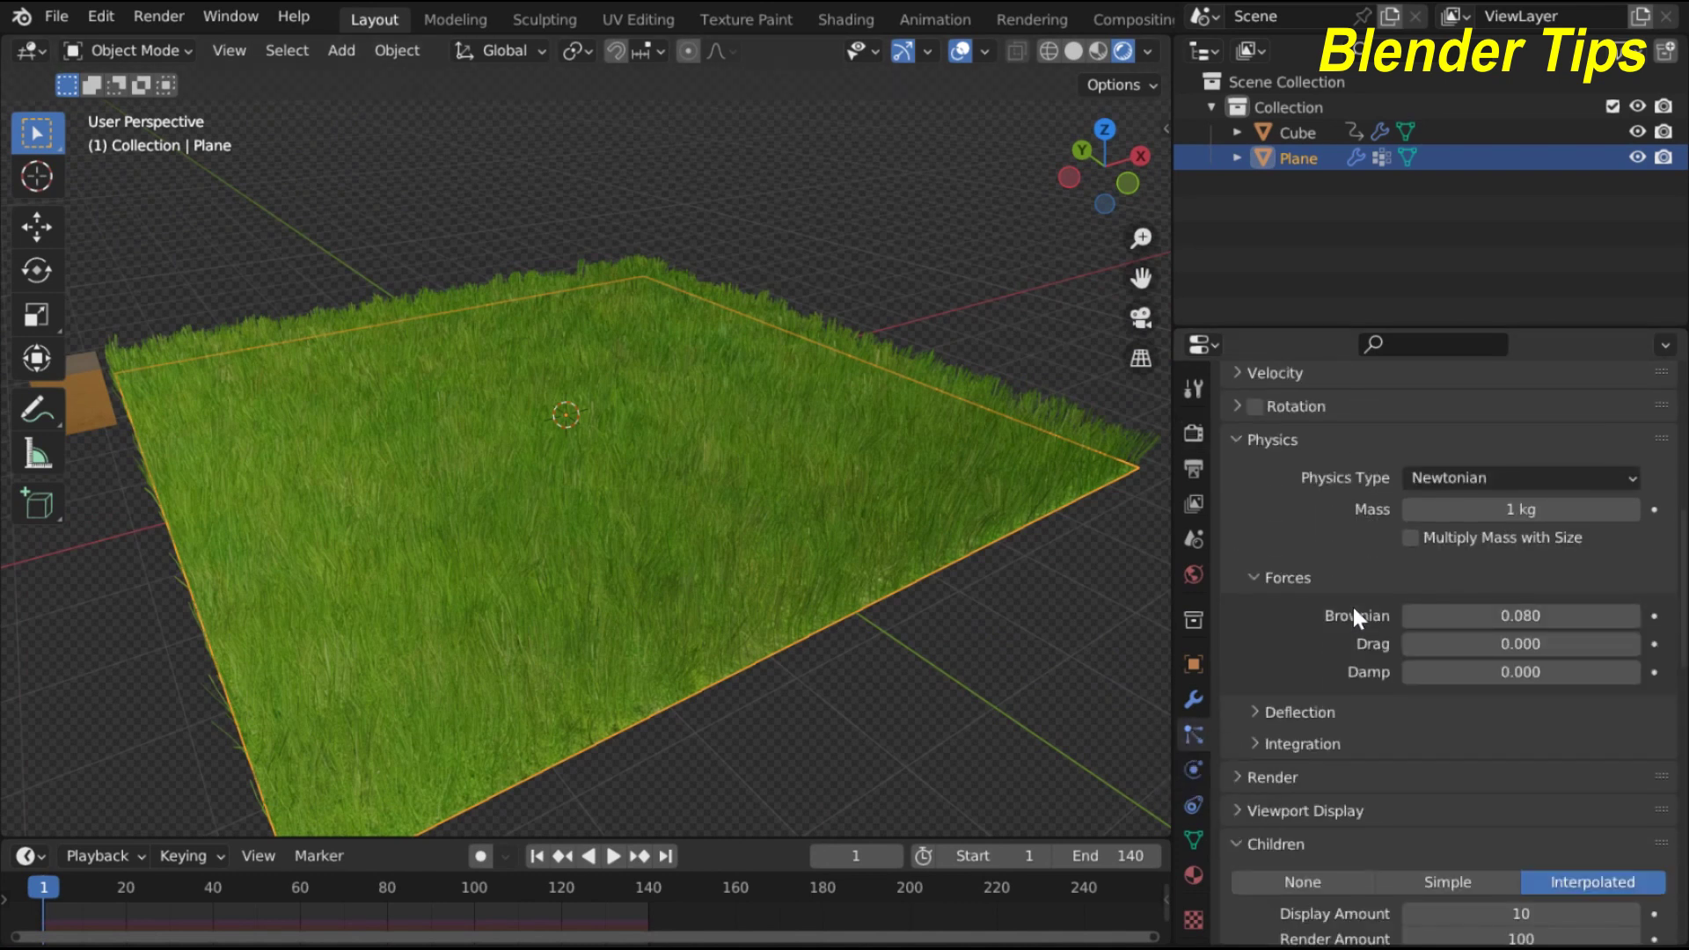
scroll(1353, 607, "down", 5)
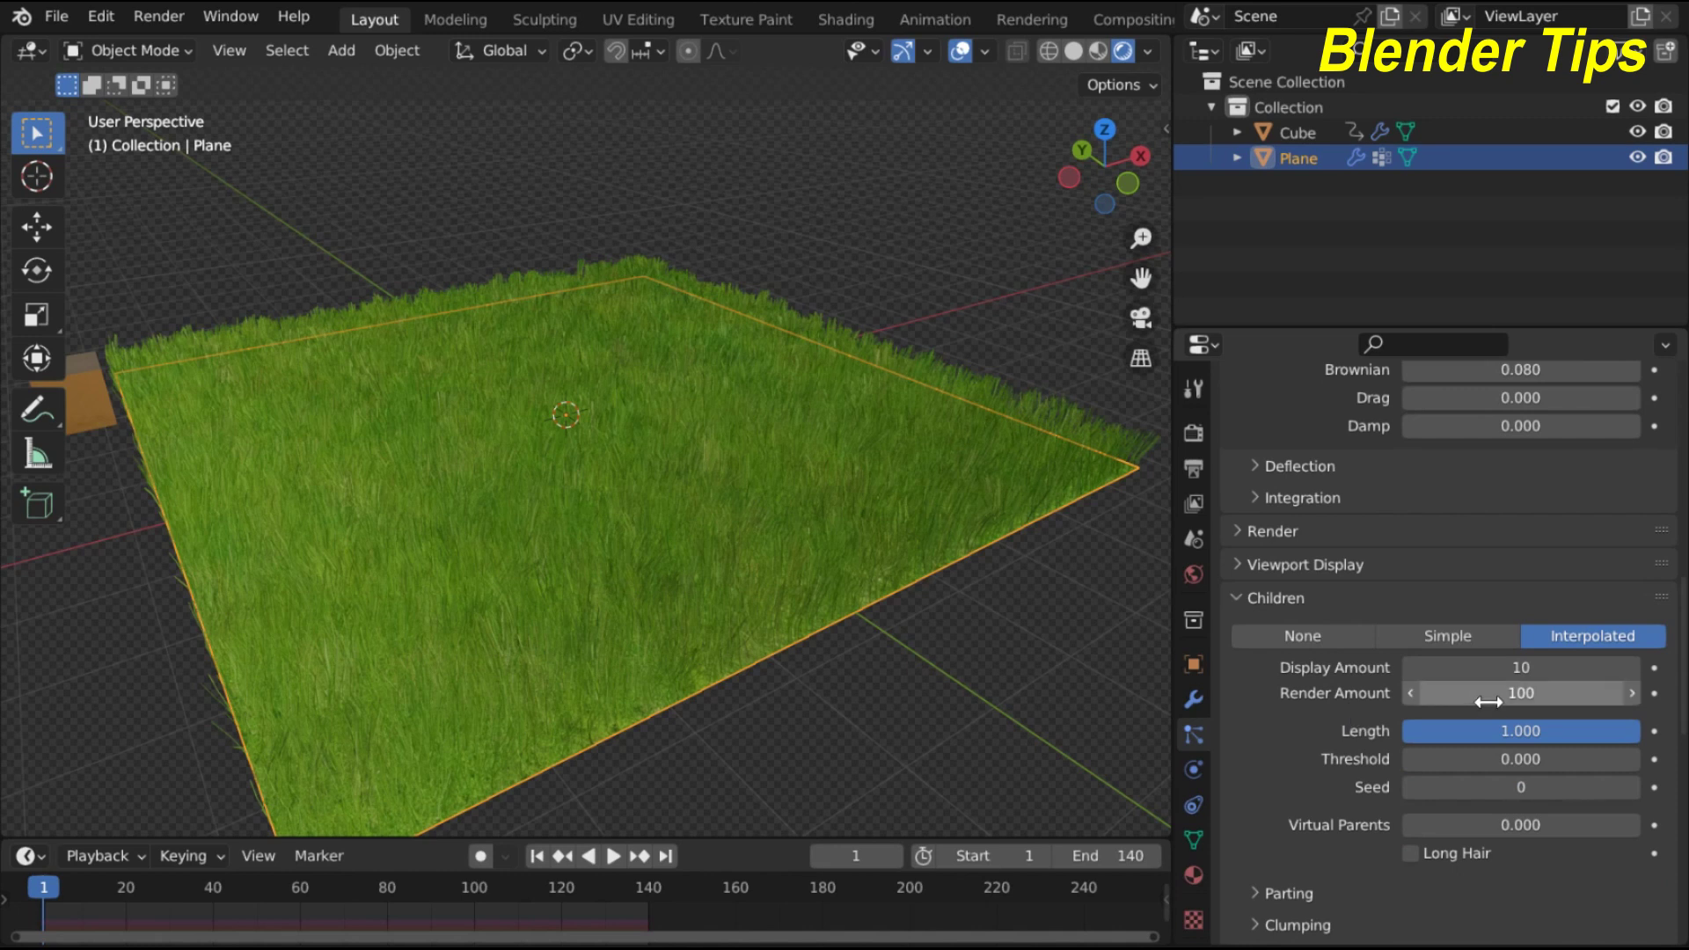
double_click(1494, 670)
type("100")
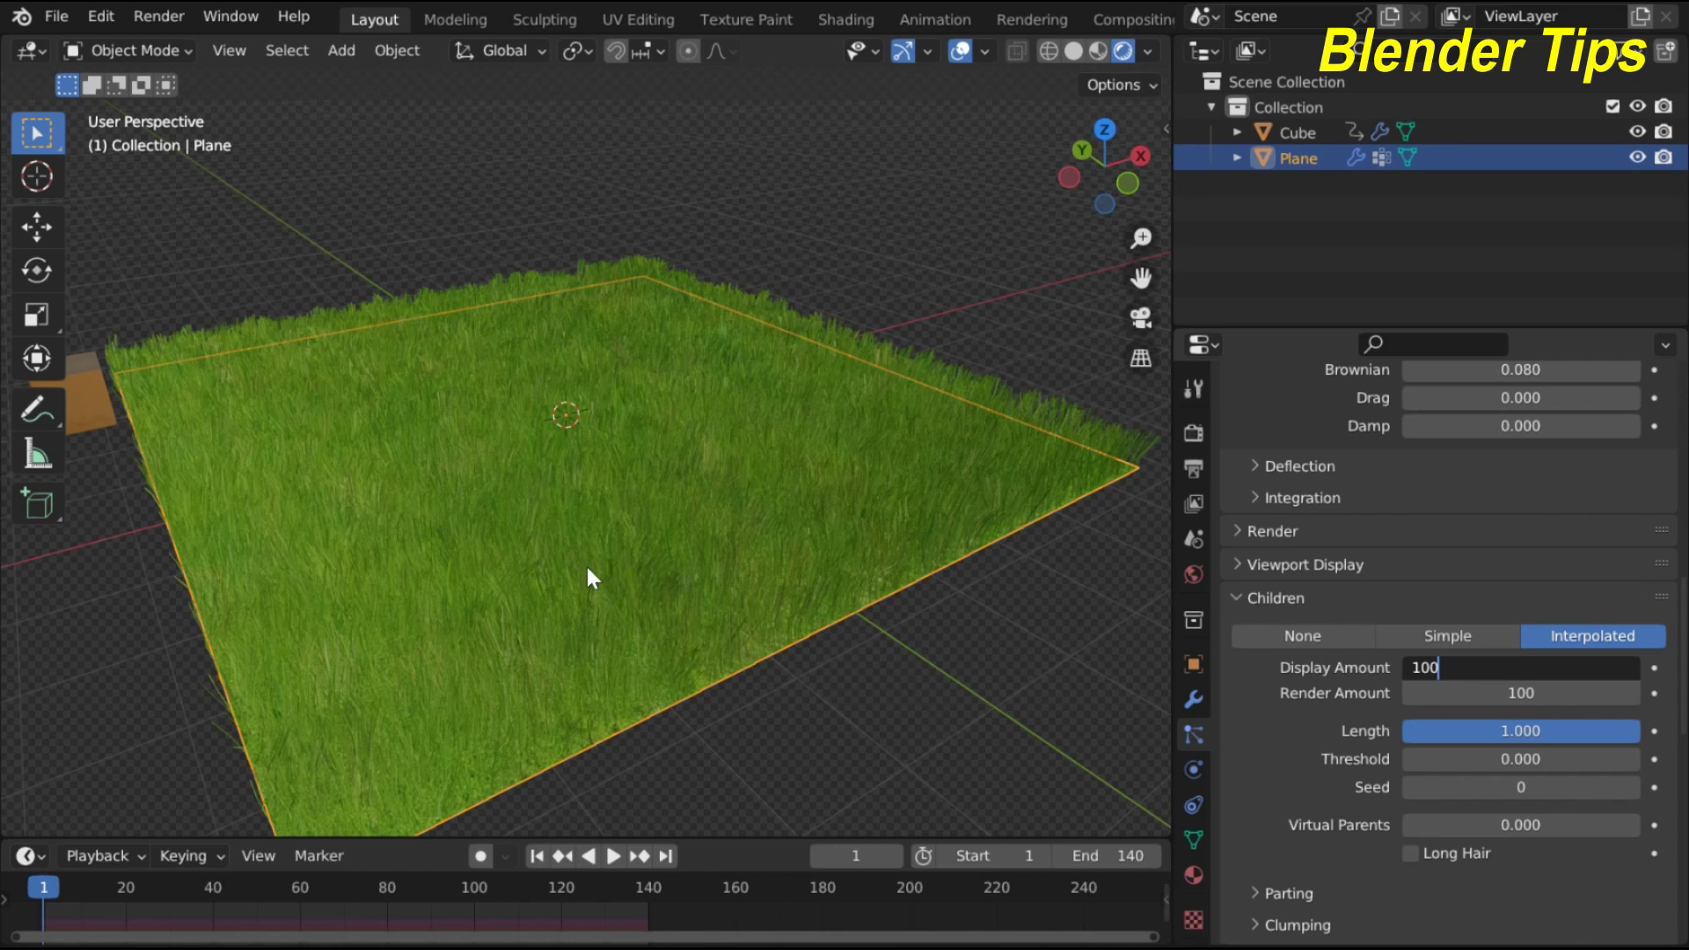
key("Return")
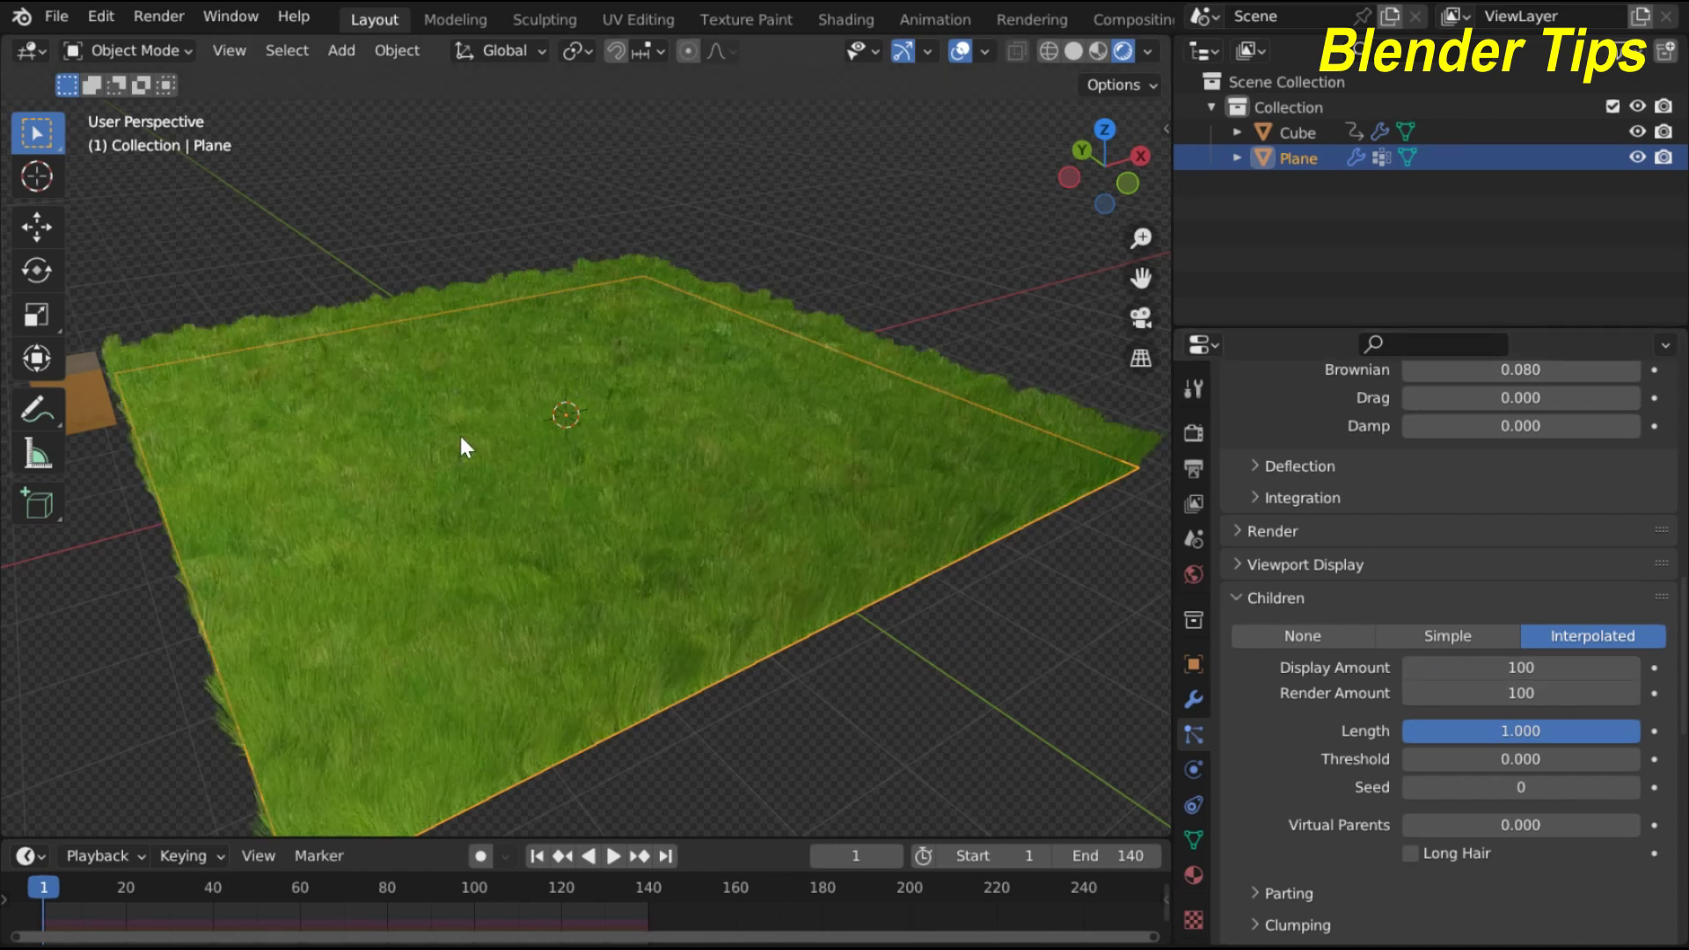
scroll(460, 437, "up", 2)
scroll(460, 440, "down", 4)
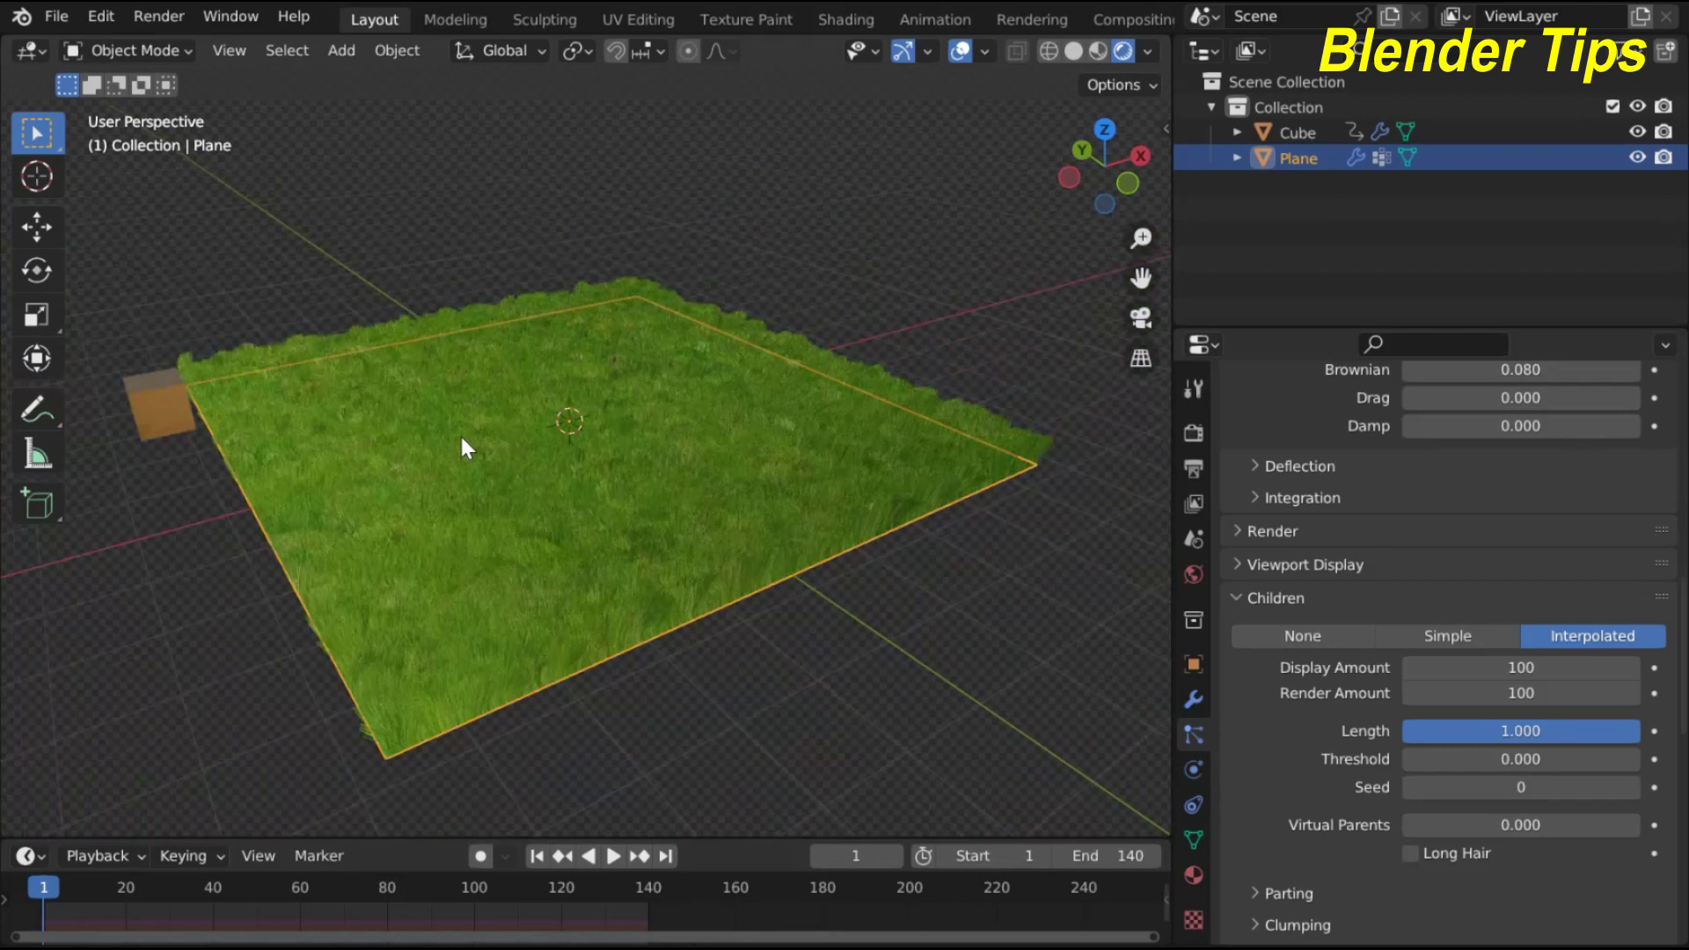
scroll(462, 439, "up", 1)
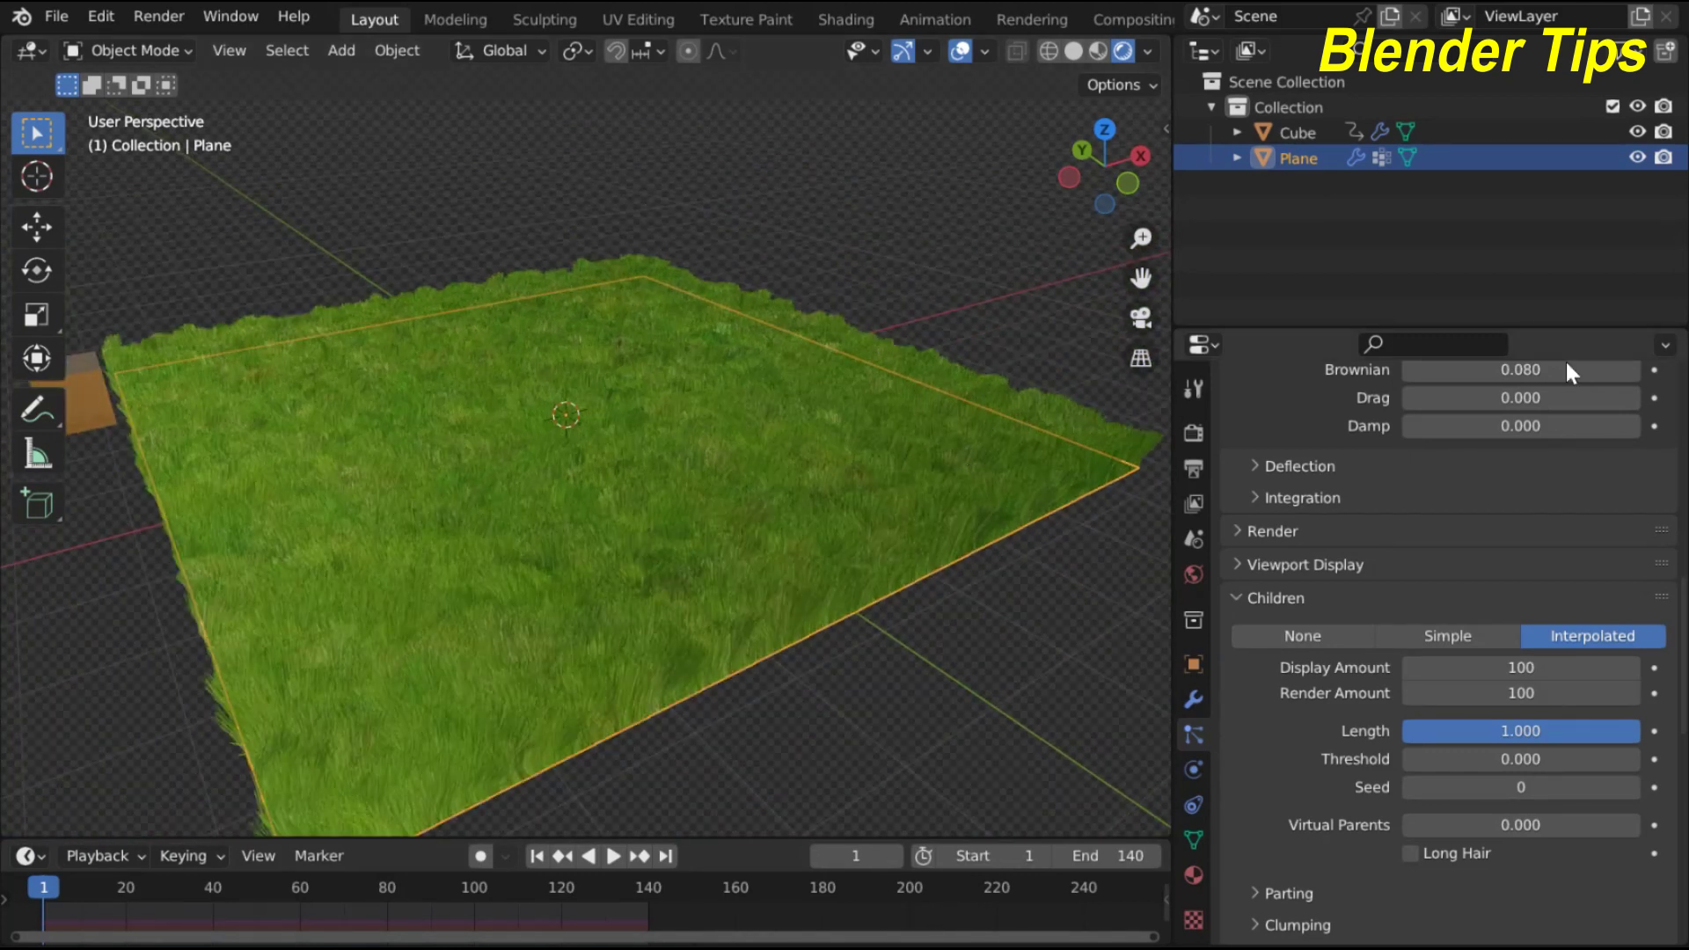
Reduce the Display Amount of the grass particle system's interpolated children to 10
scroll(698, 516, "up", 2)
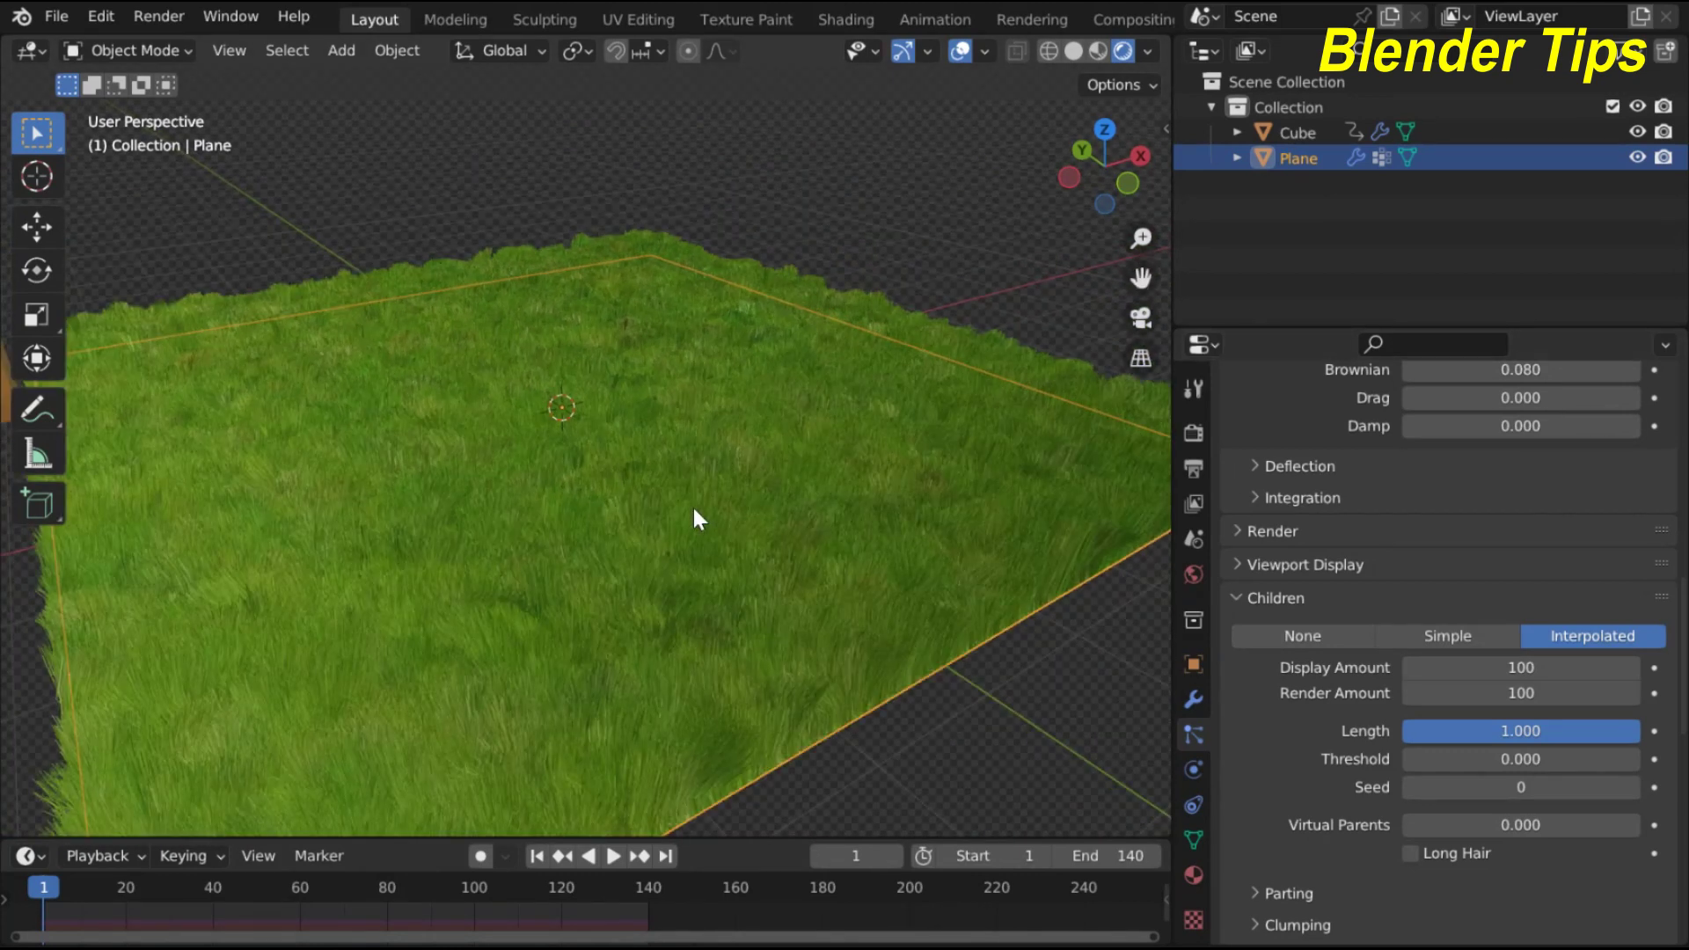
scroll(694, 510, "down", 1)
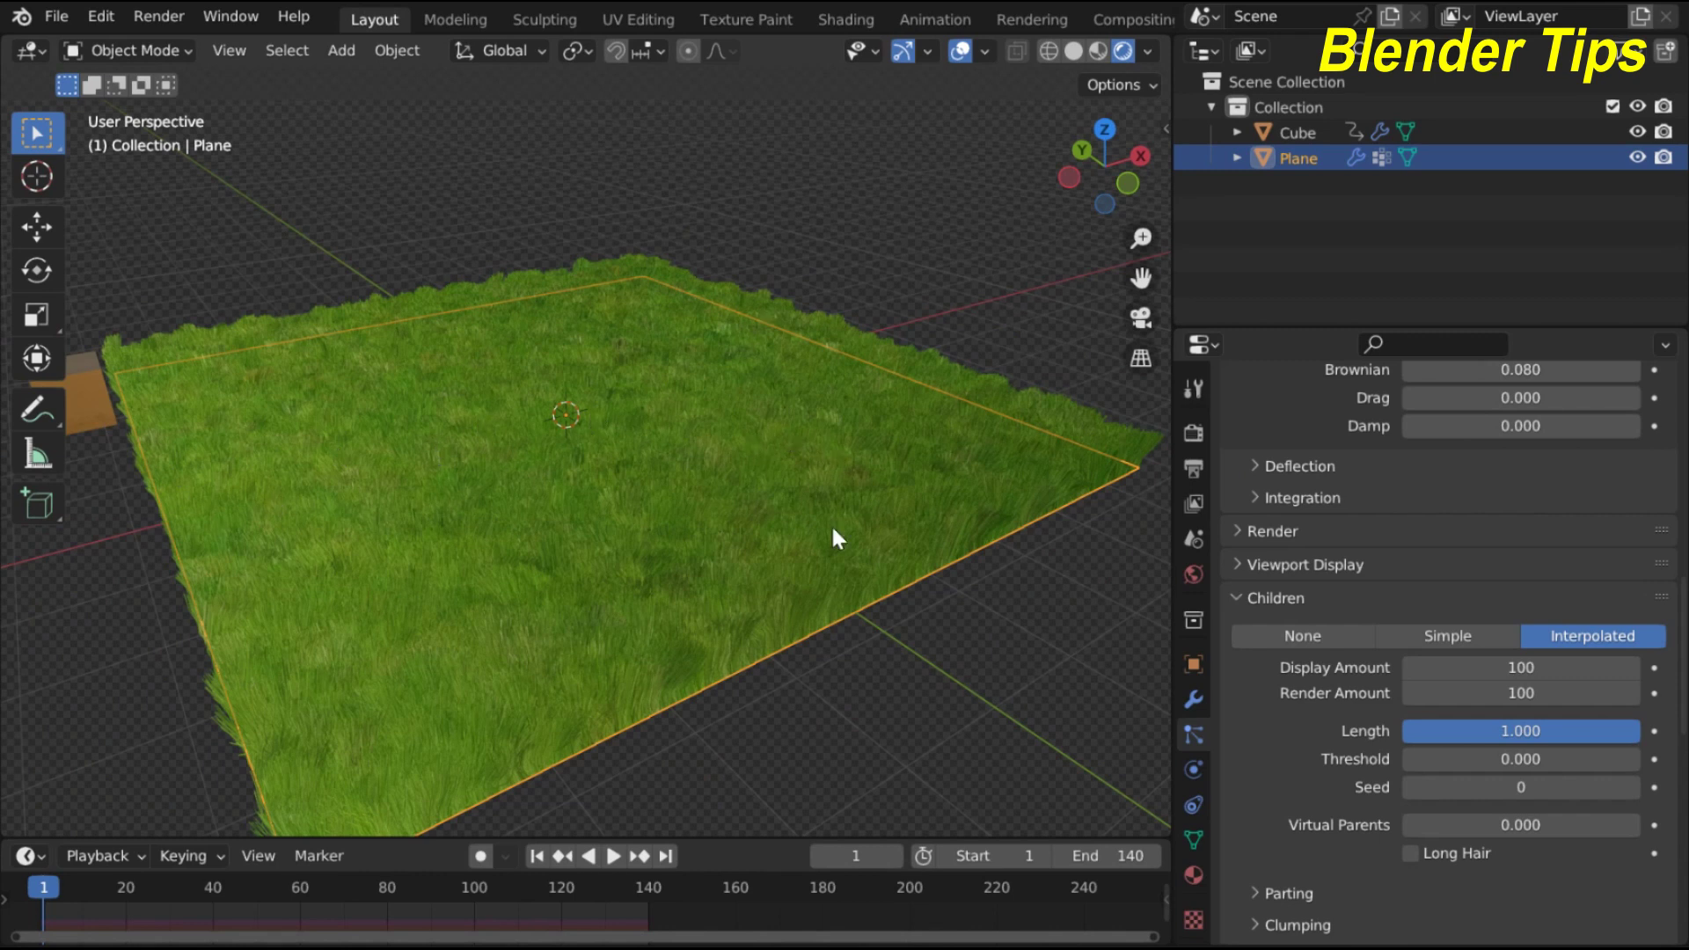
left_click(1574, 669)
type("10")
key("Return")
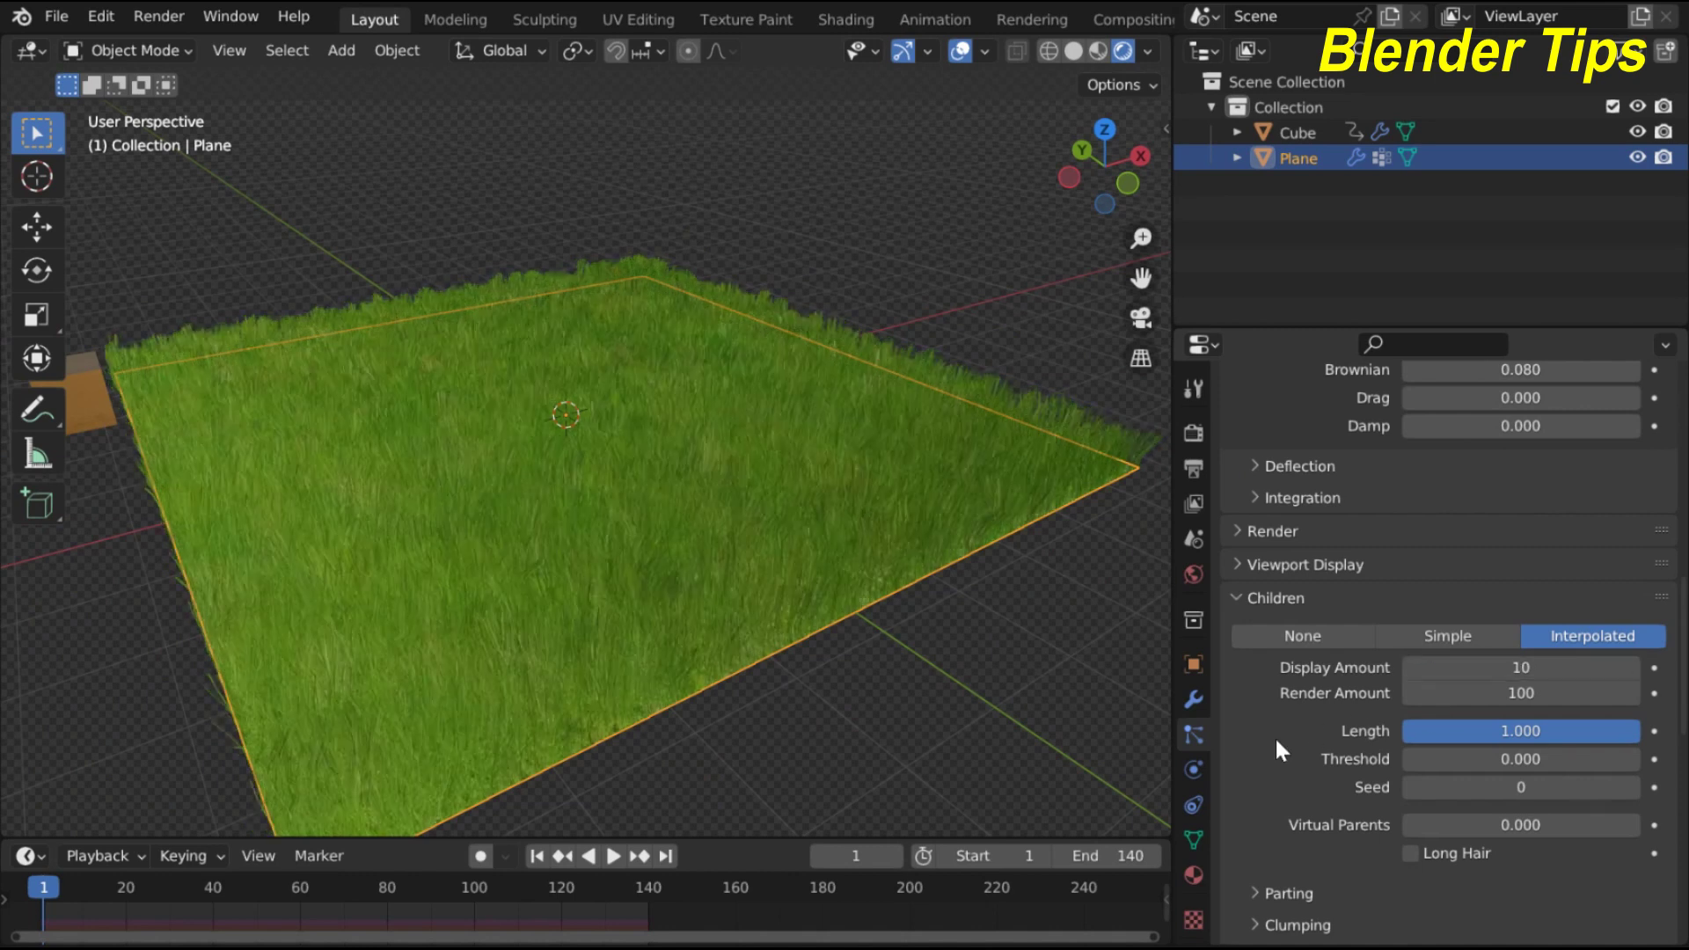
Play the animation with nothing selected to check the cube's pass through the grass, and return to the first frame
scroll(683, 651, "up", 2)
scroll(682, 651, "down", 3)
mouse_move(688, 664)
middle_mouse_down()
mouse_move(732, 668)
mouse_move(692, 666)
middle_mouse_up()
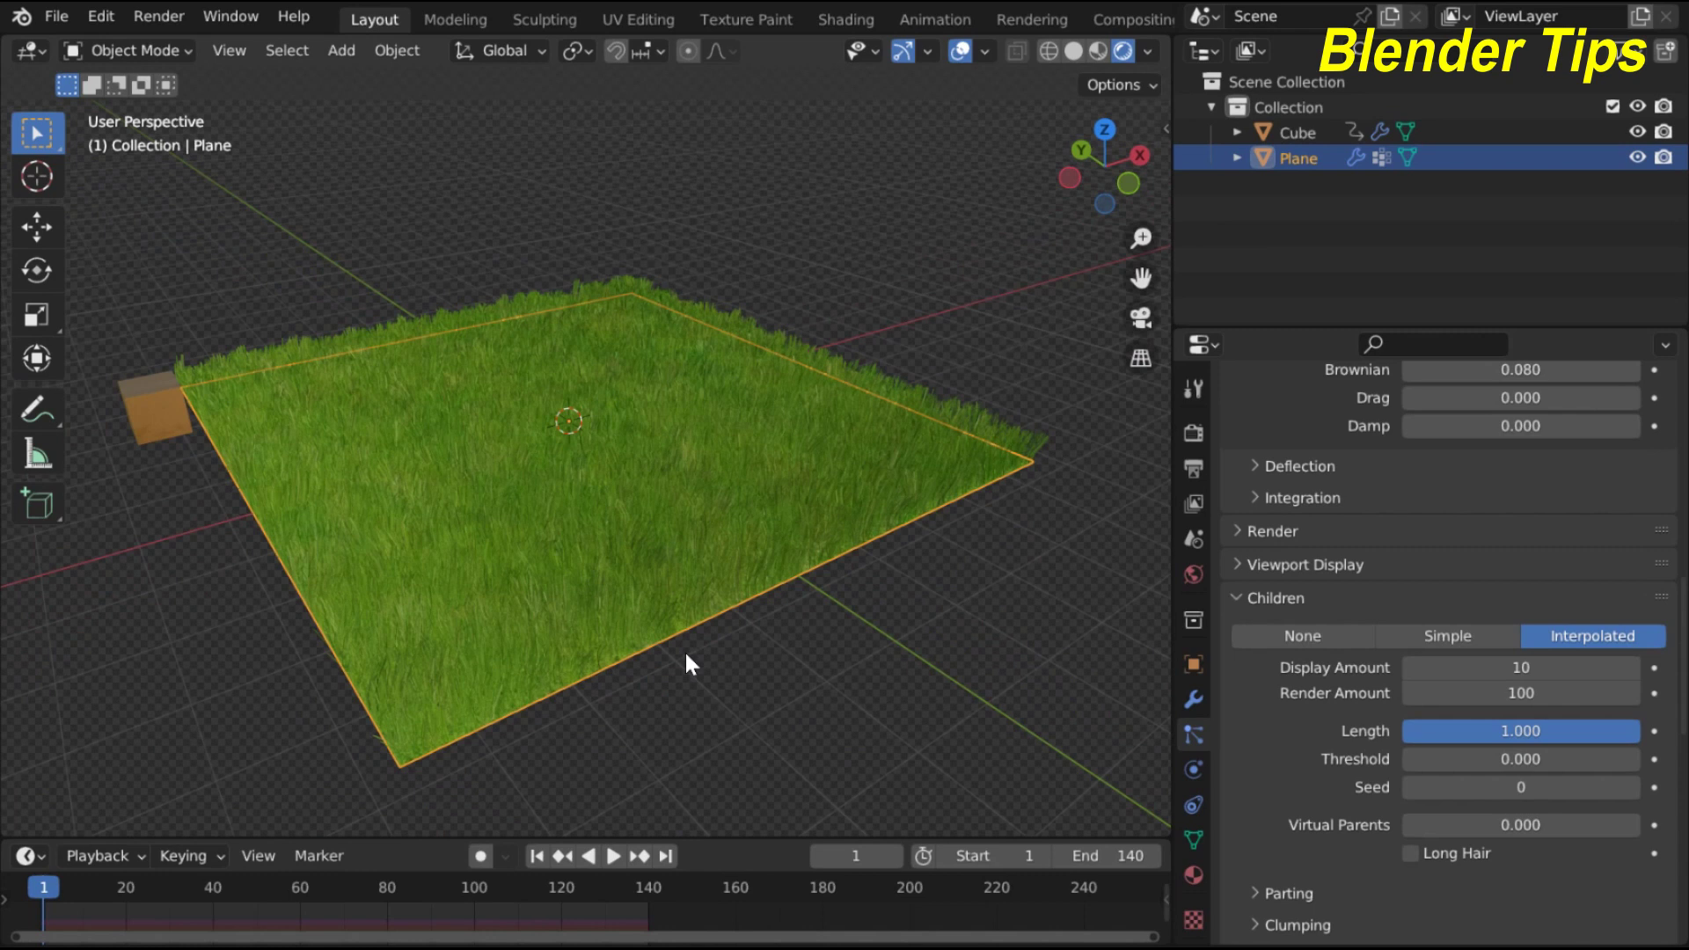
middle_click_drag(691, 733, 759, 257)
key("alt+a")
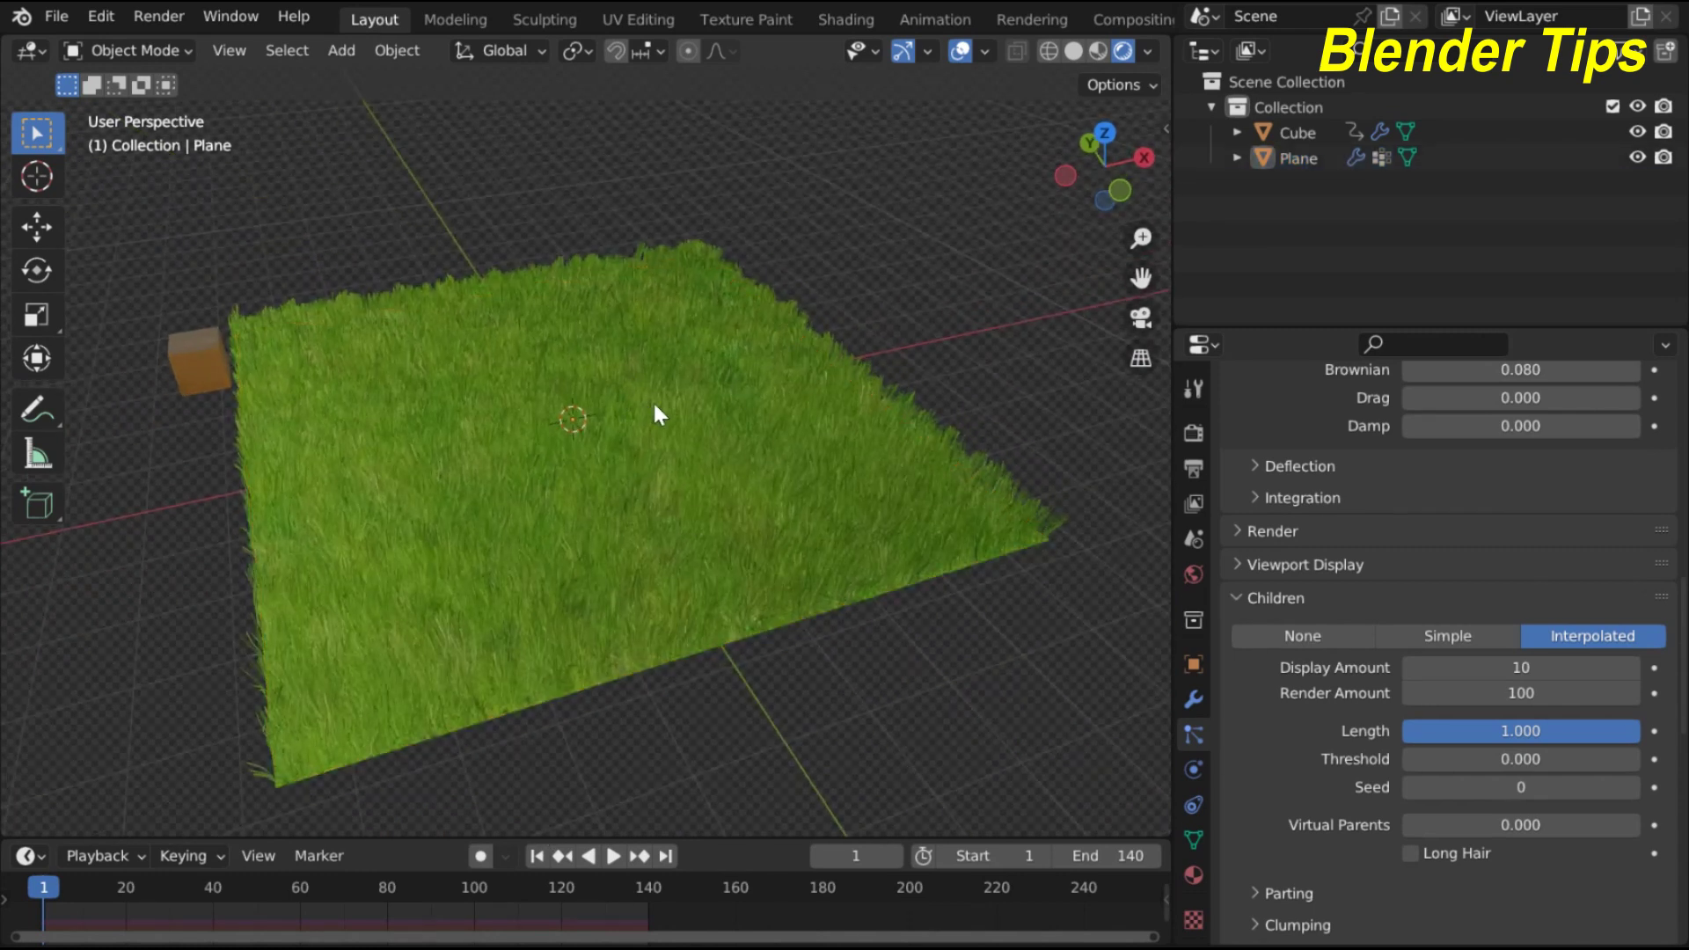
key("space")
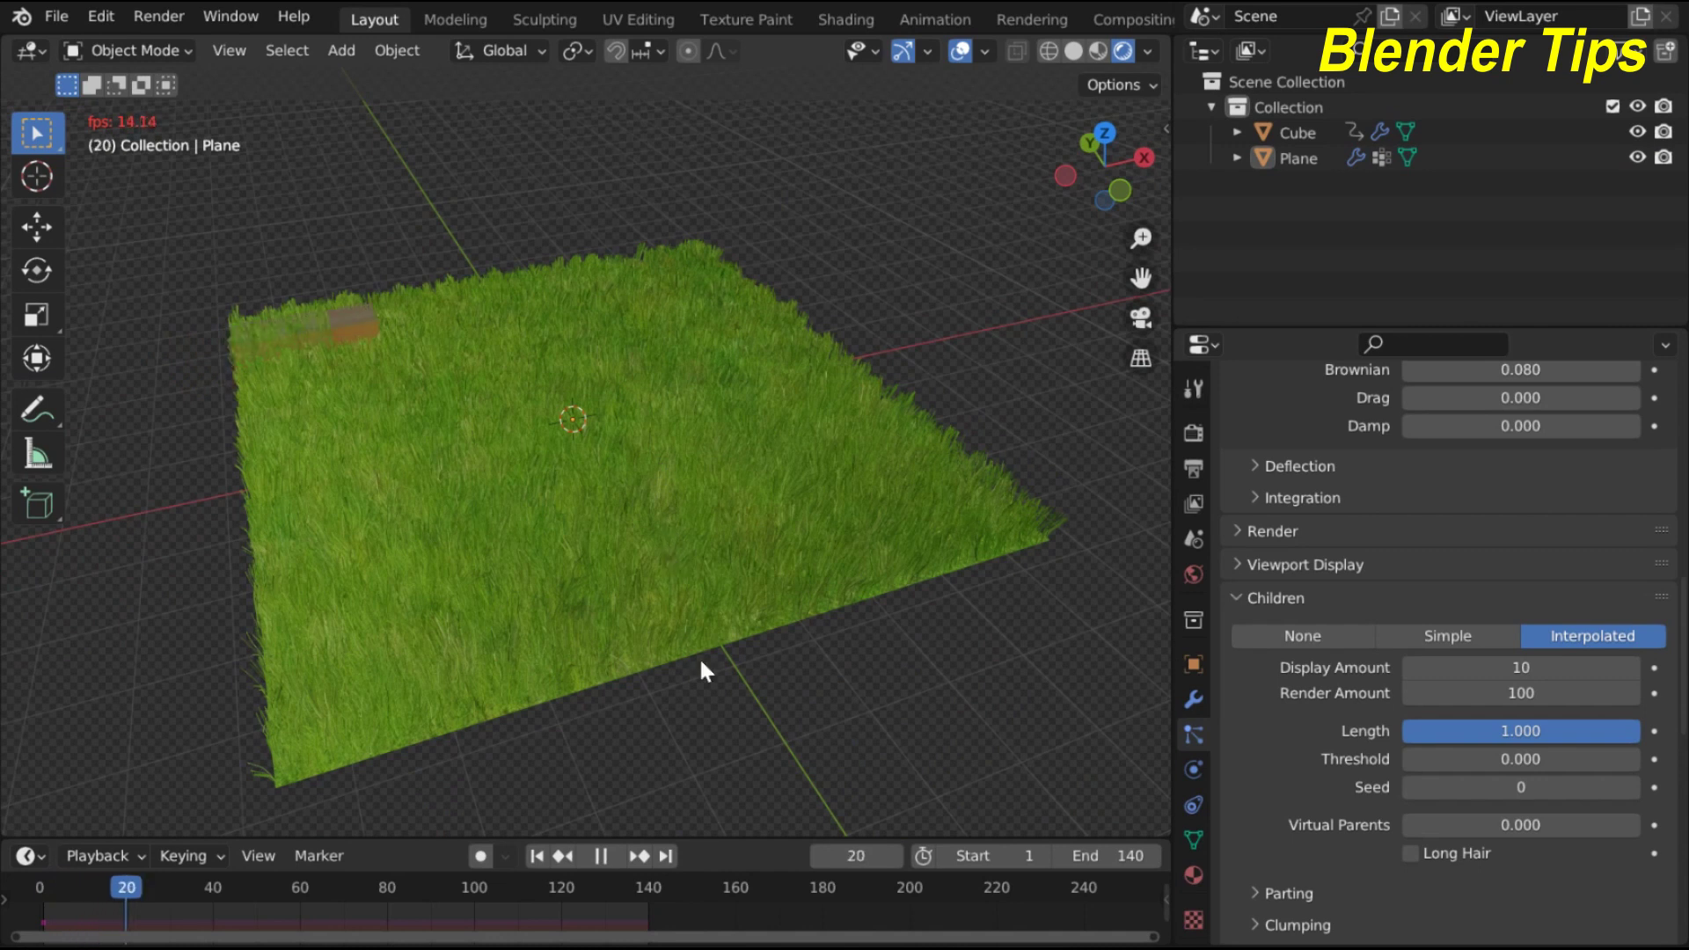
middle_click_drag(762, 679, 1032, 642)
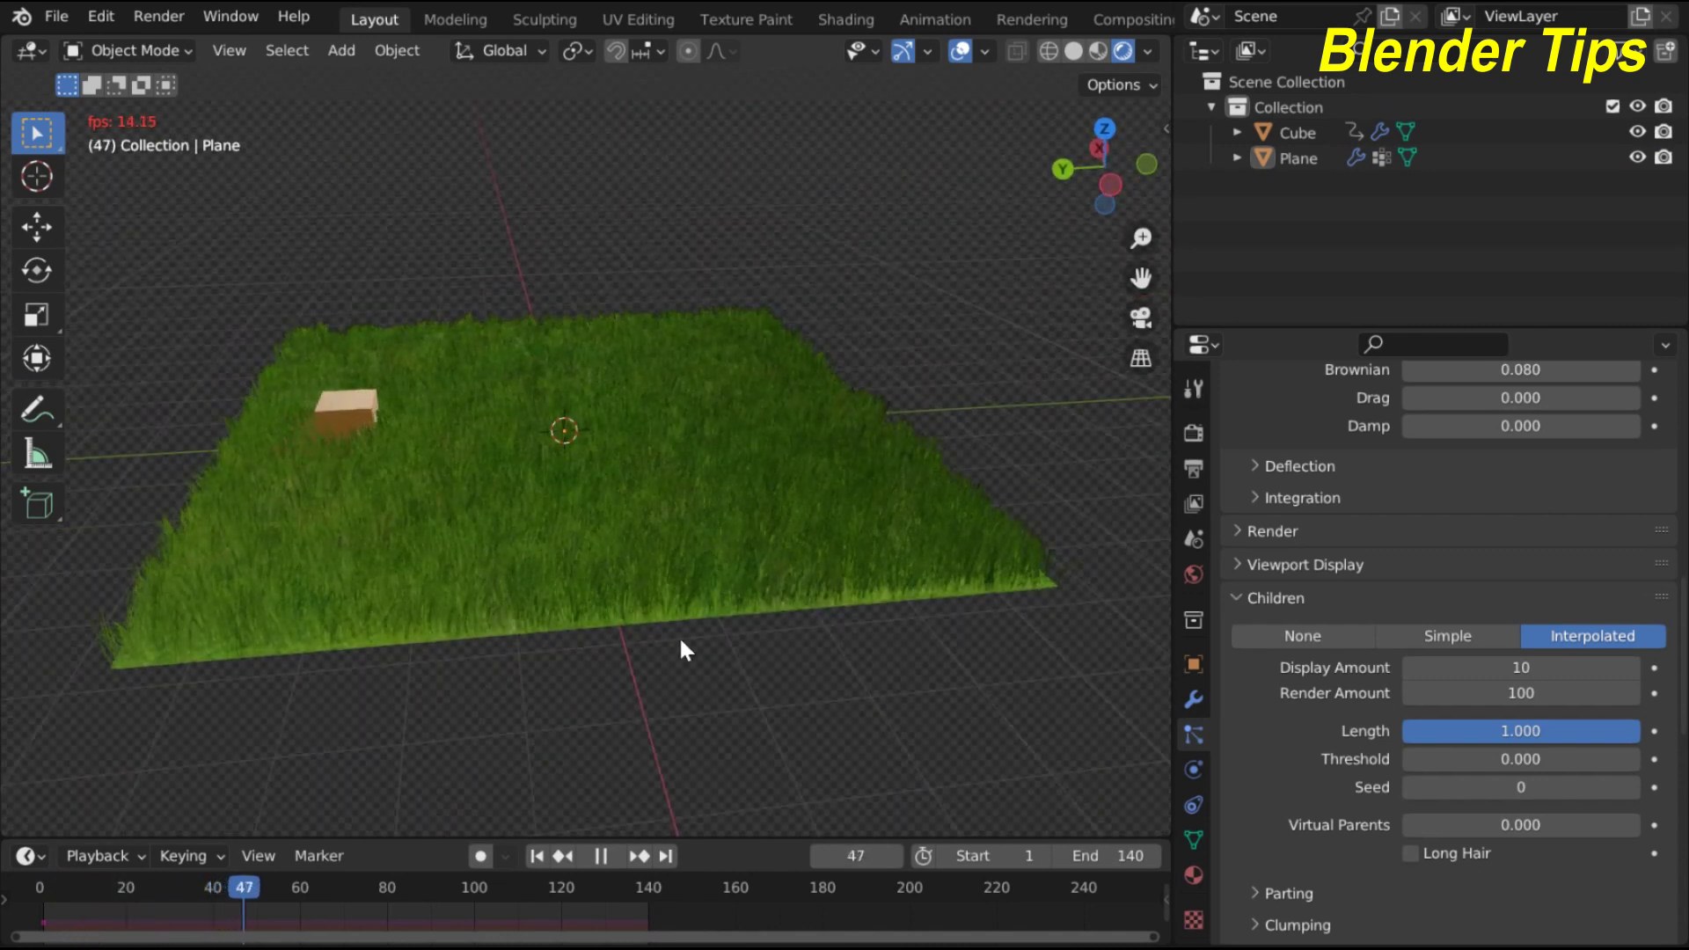
scroll(680, 641, "up", 2)
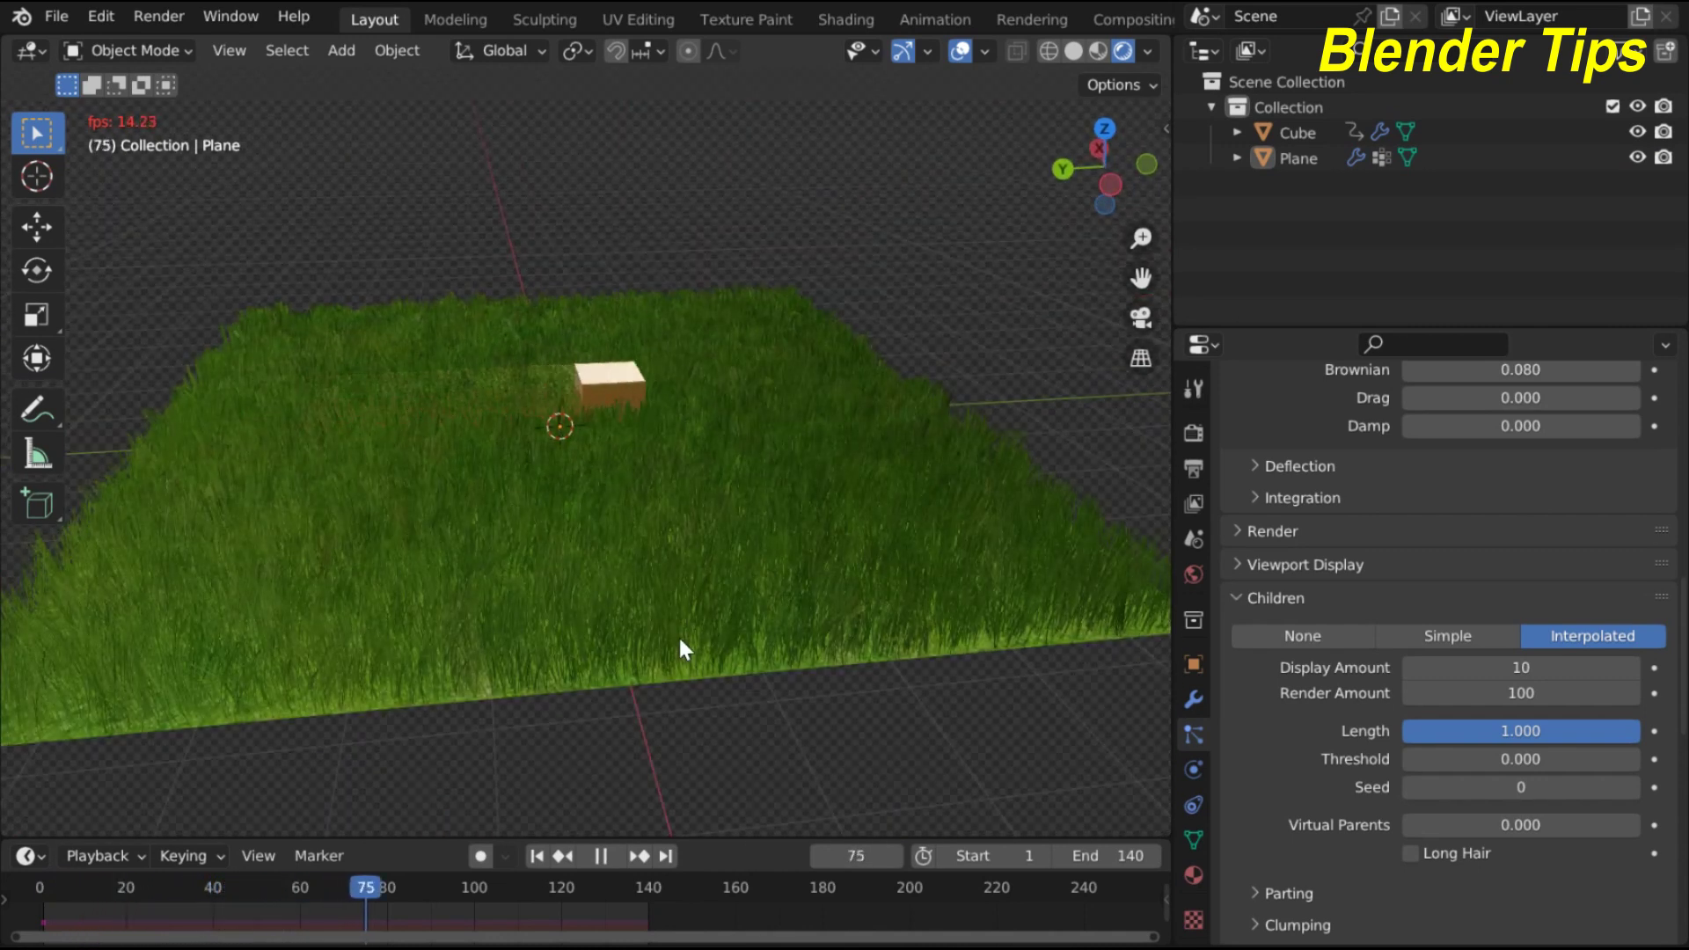
key("space")
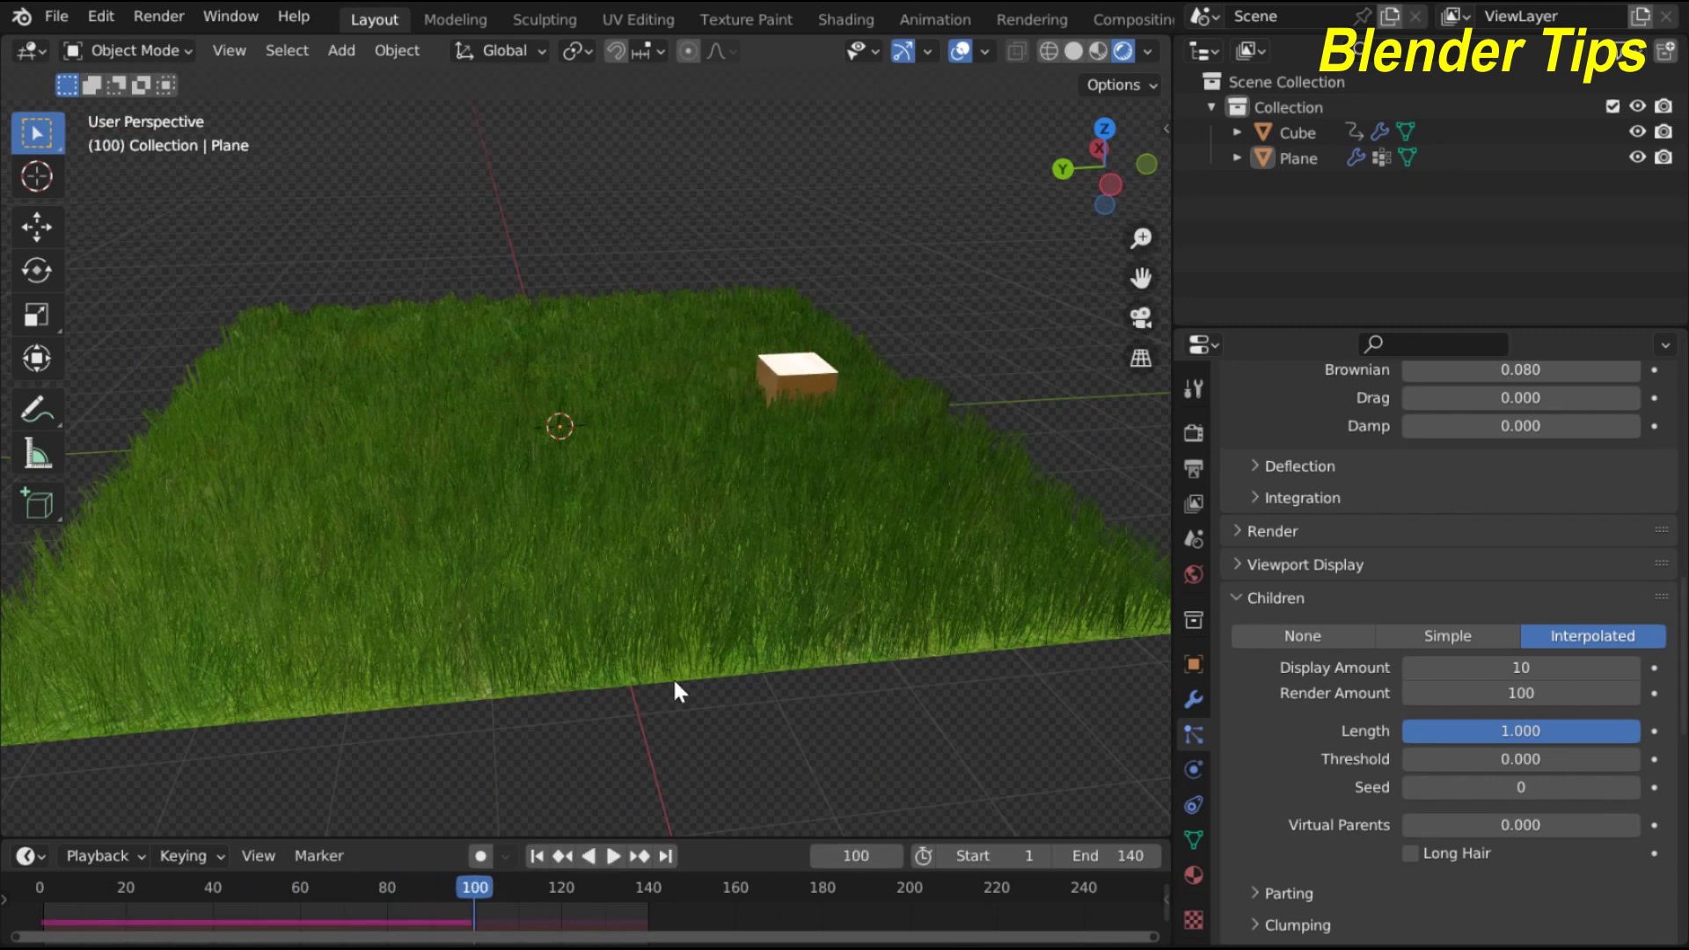
left_click(536, 856)
Add a Vertex Weight Mix modifier to the grass plane
middle_click_drag(1007, 486, 701, 593)
scroll(686, 580, "up", 4)
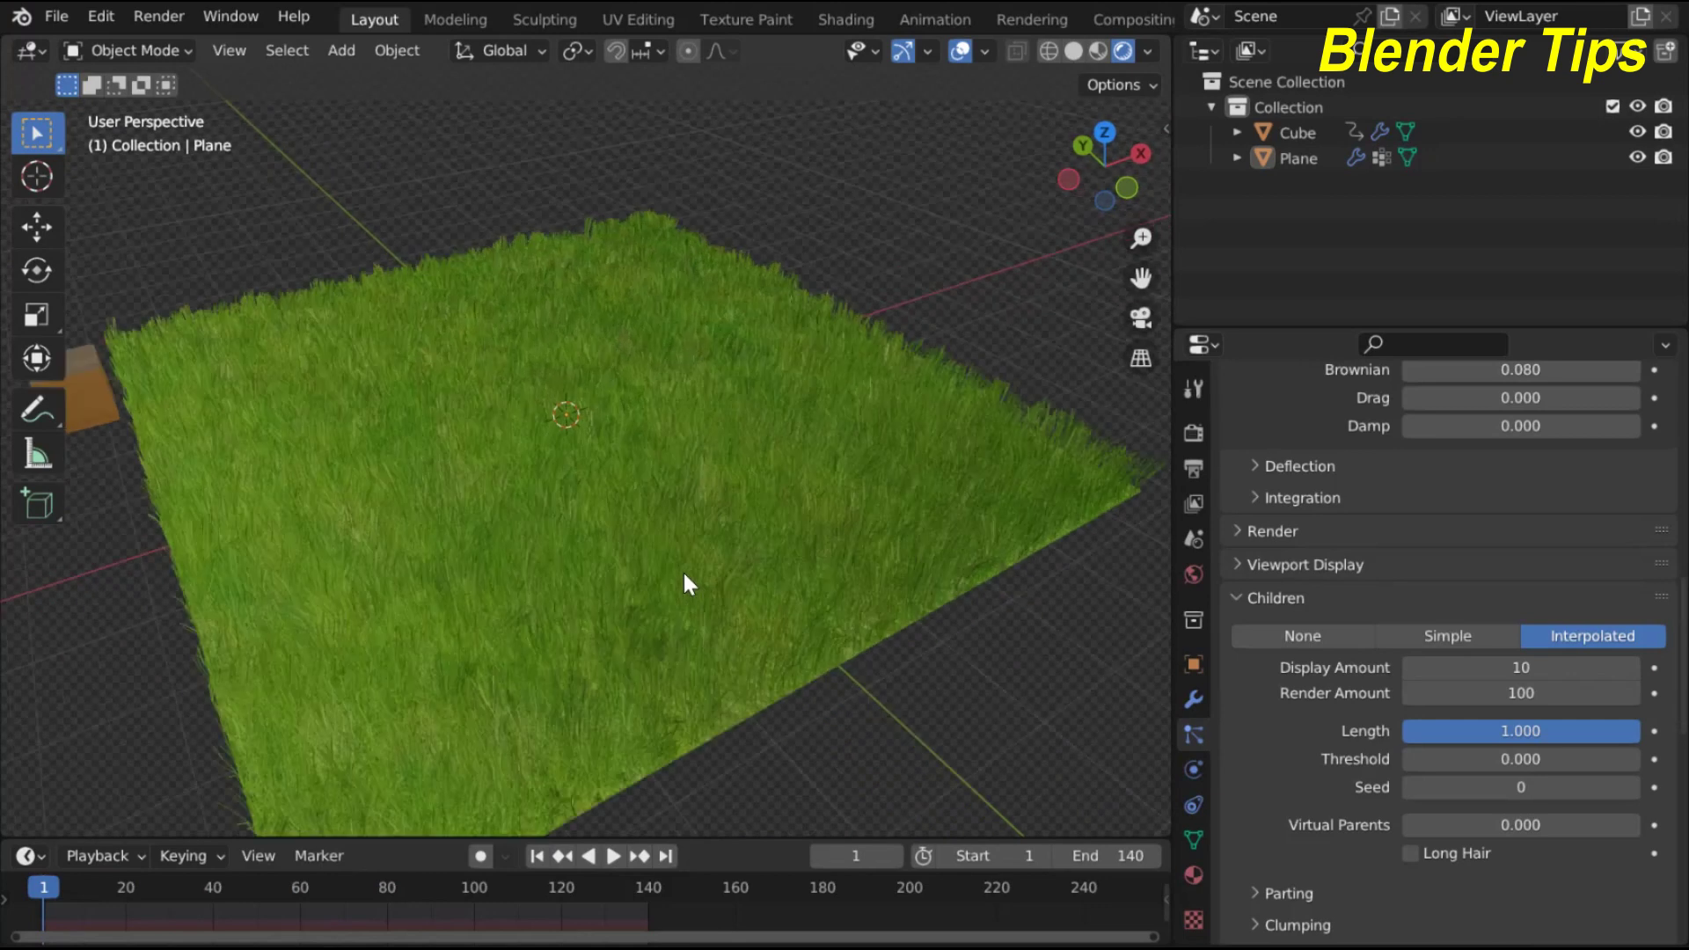
scroll(685, 576, "down", 2)
left_click(1194, 699)
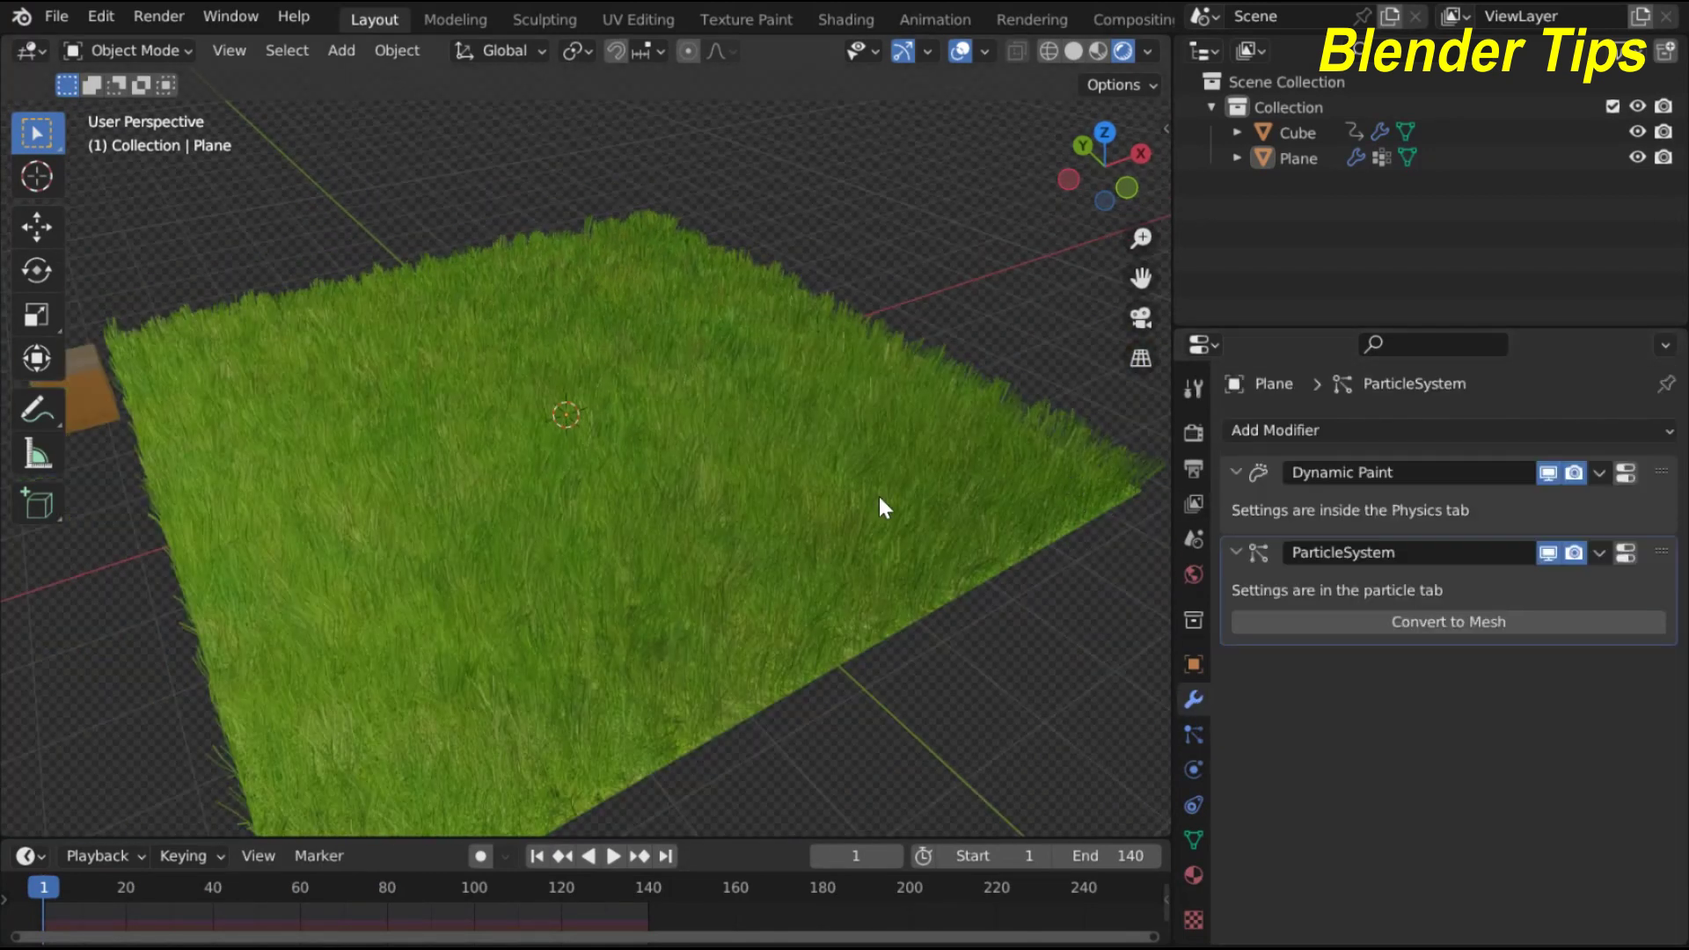
scroll(714, 472, "down", 4)
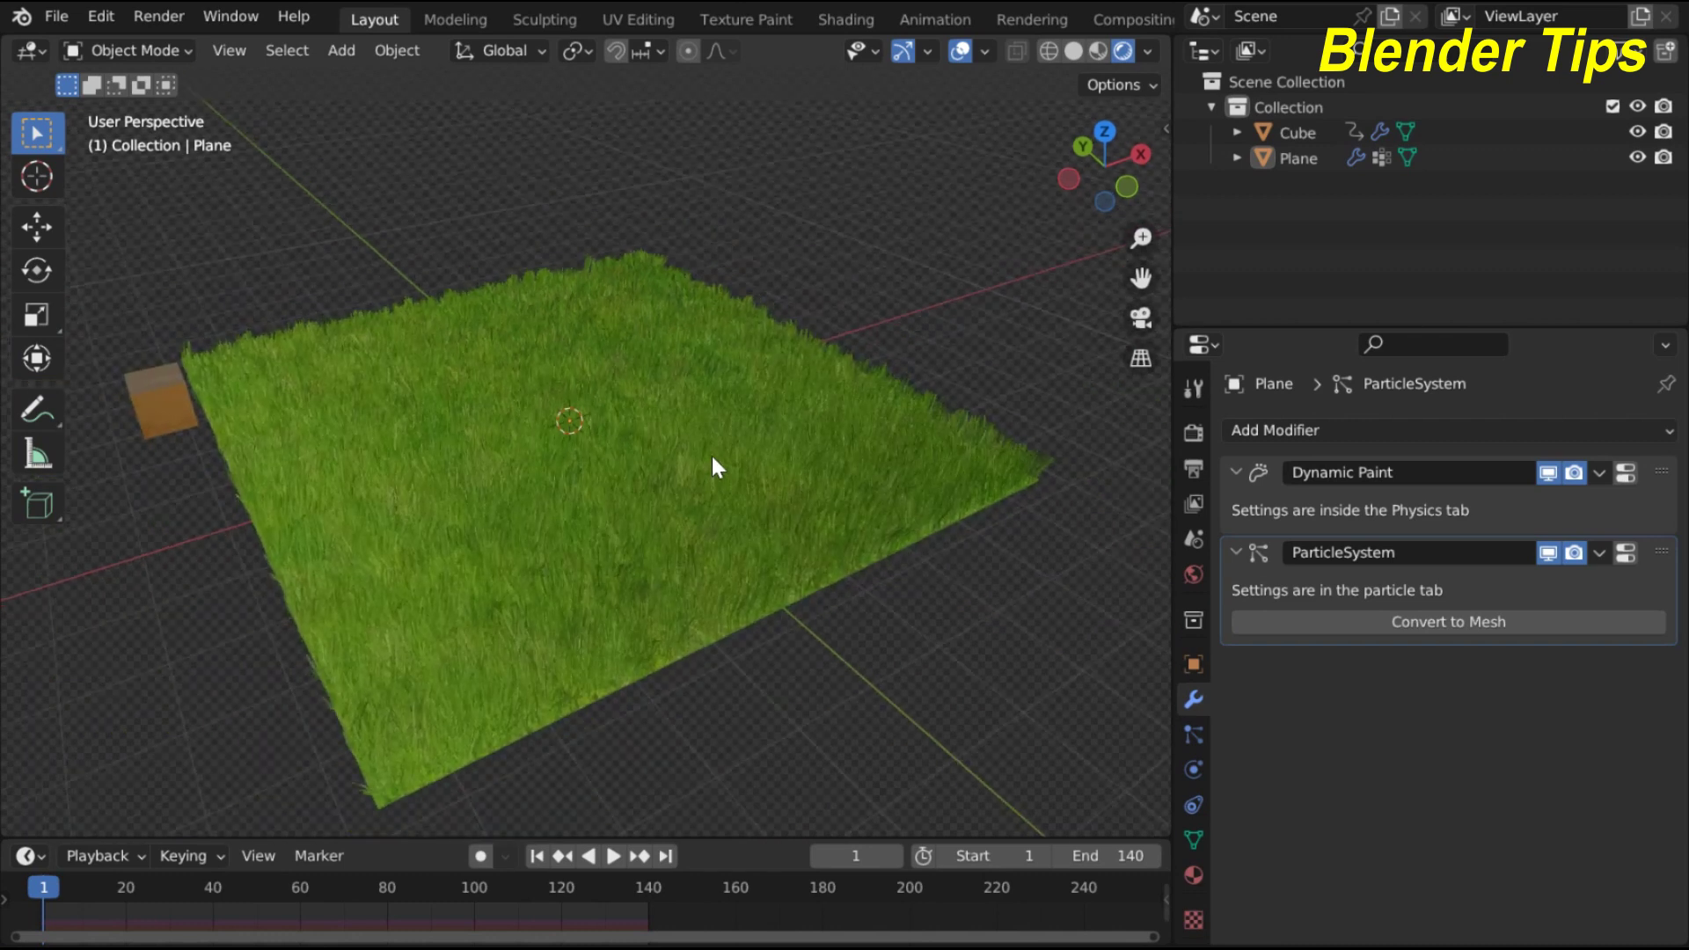
scroll(713, 449, "up", 2)
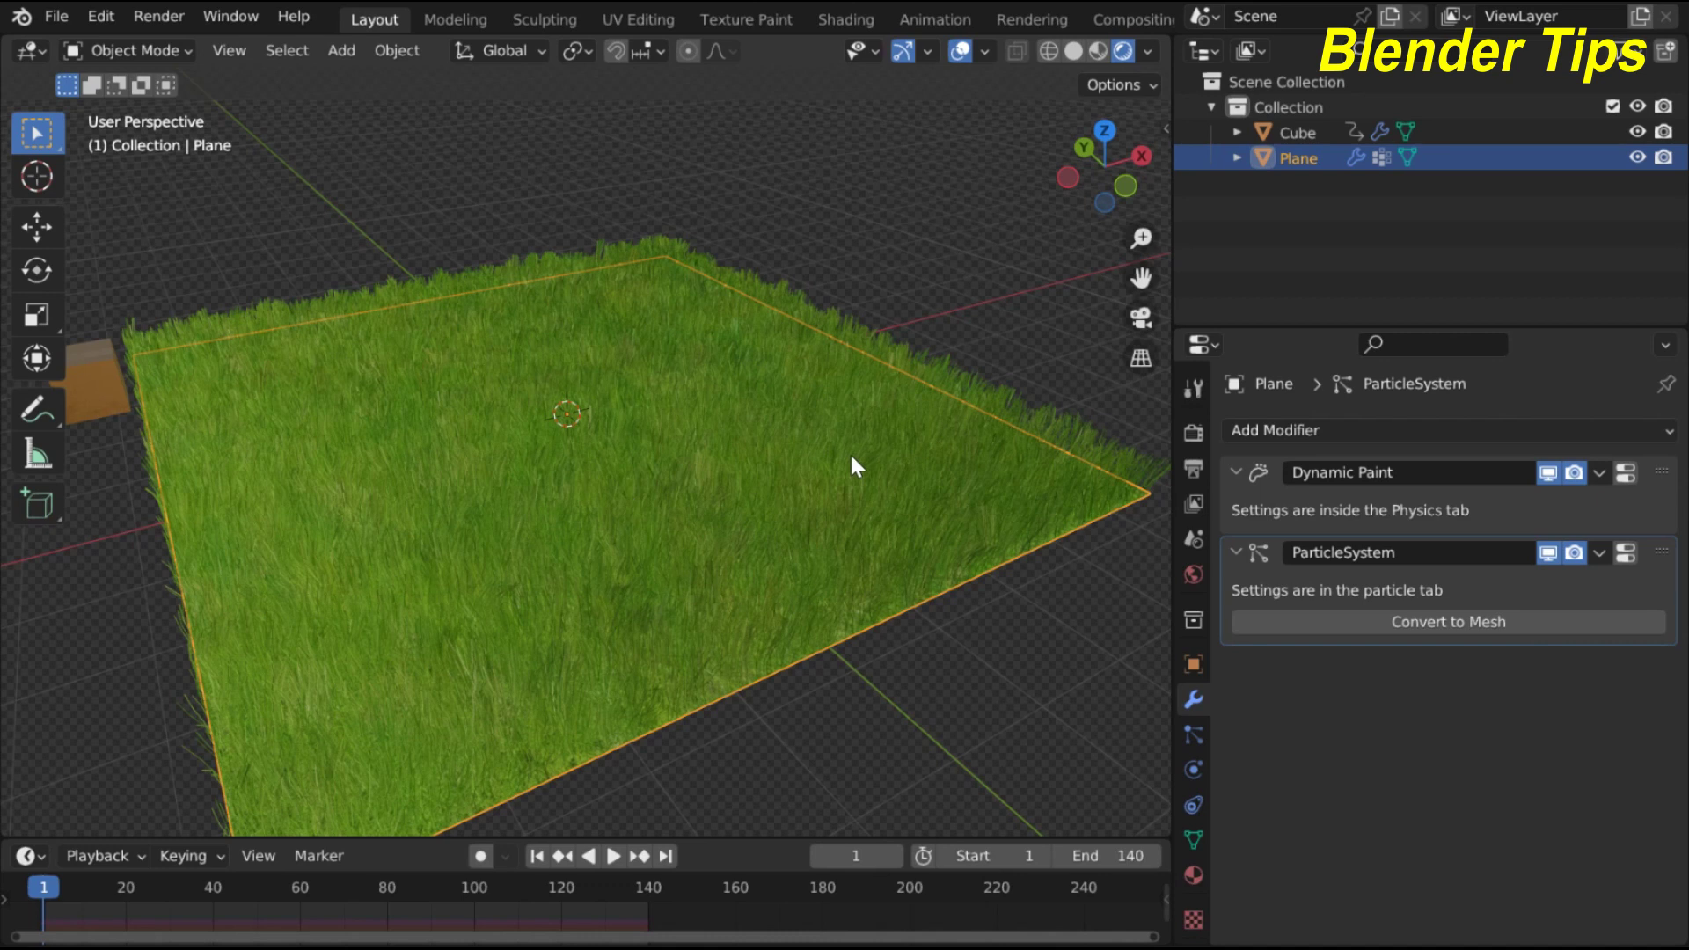
left_click(1319, 431)
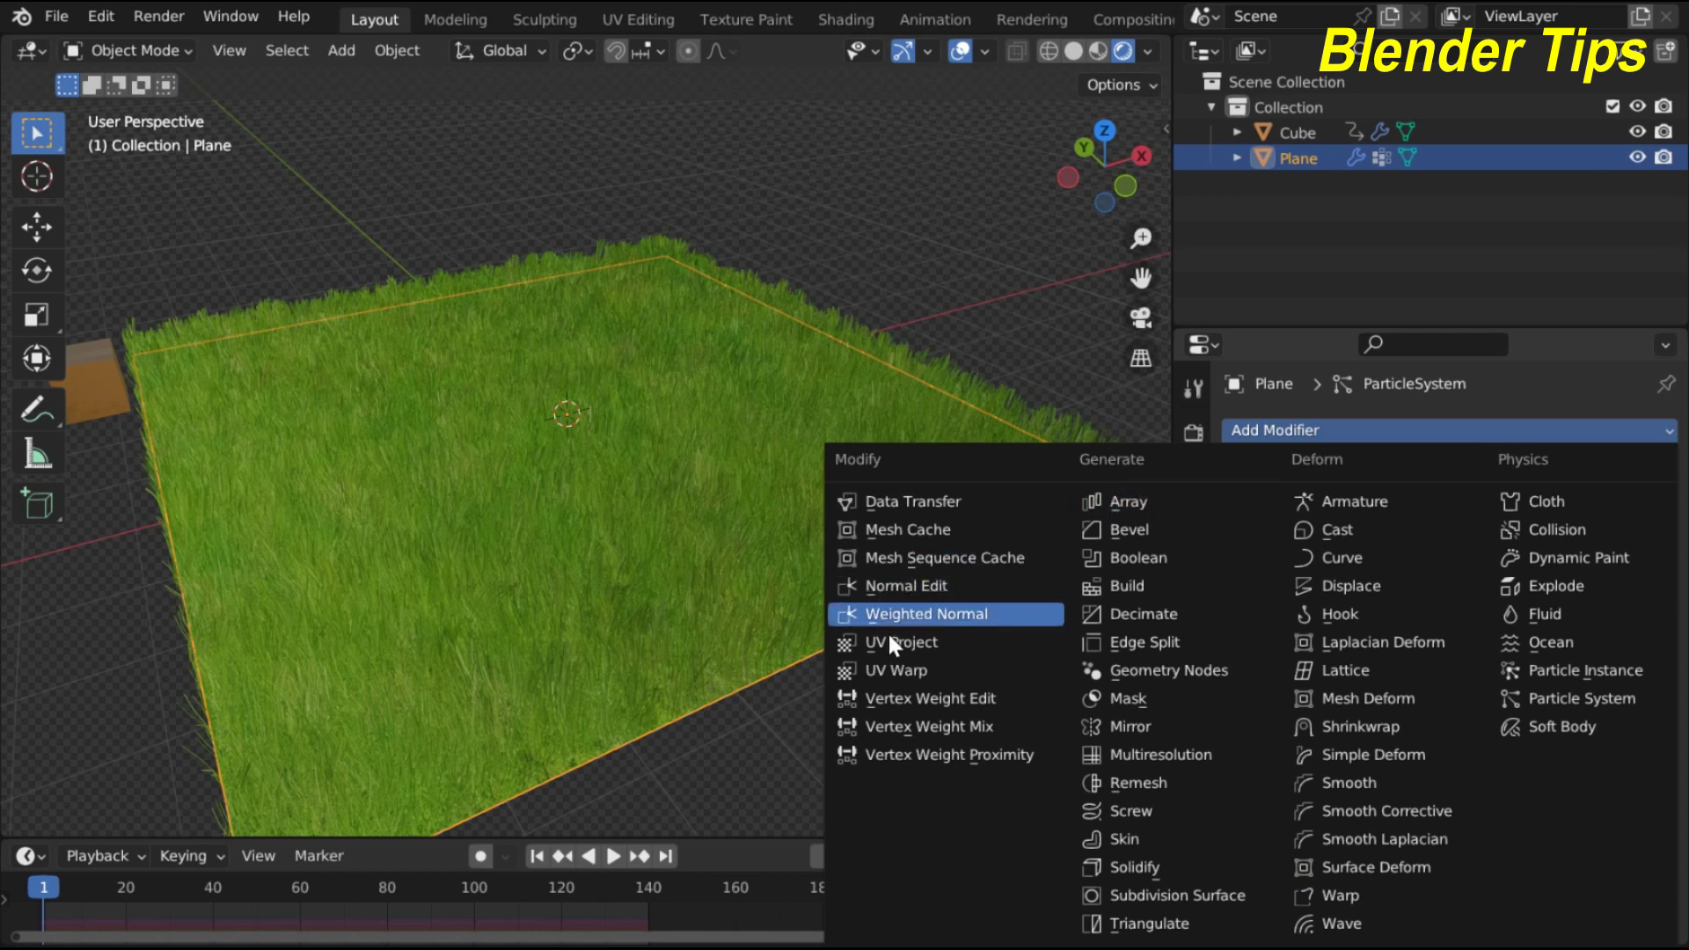
left_click(912, 726)
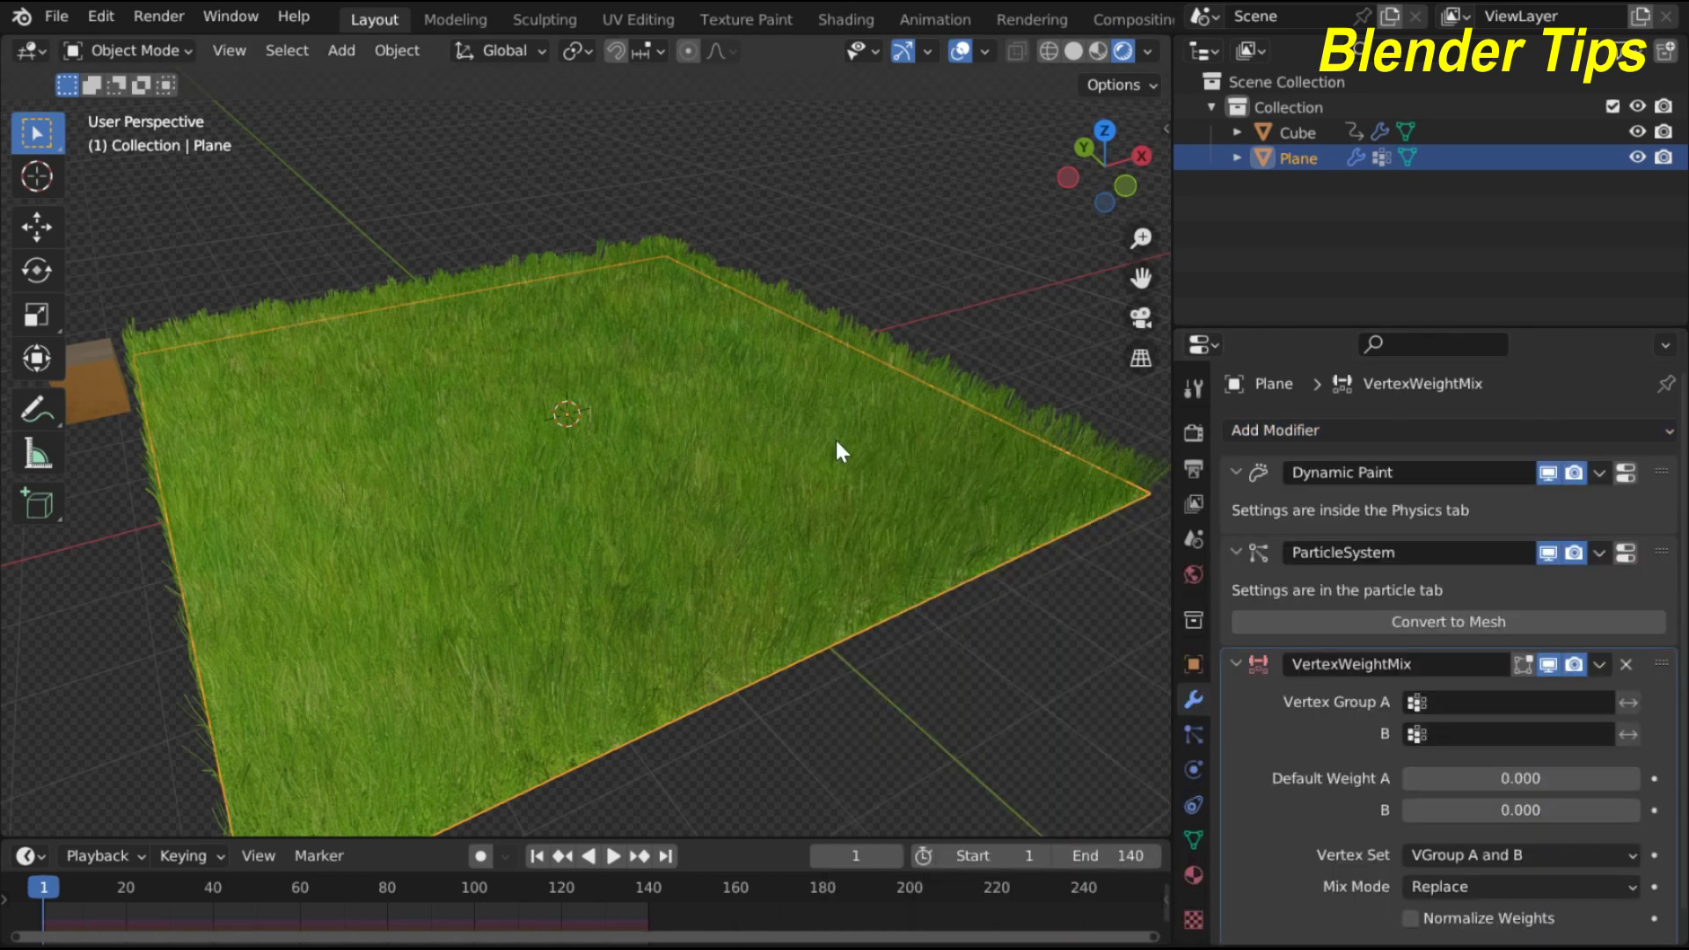
Assign Grass as Vertex Group A and cutting as Vertex Group B in the VertexWeightMix modifier
left_click(1487, 700)
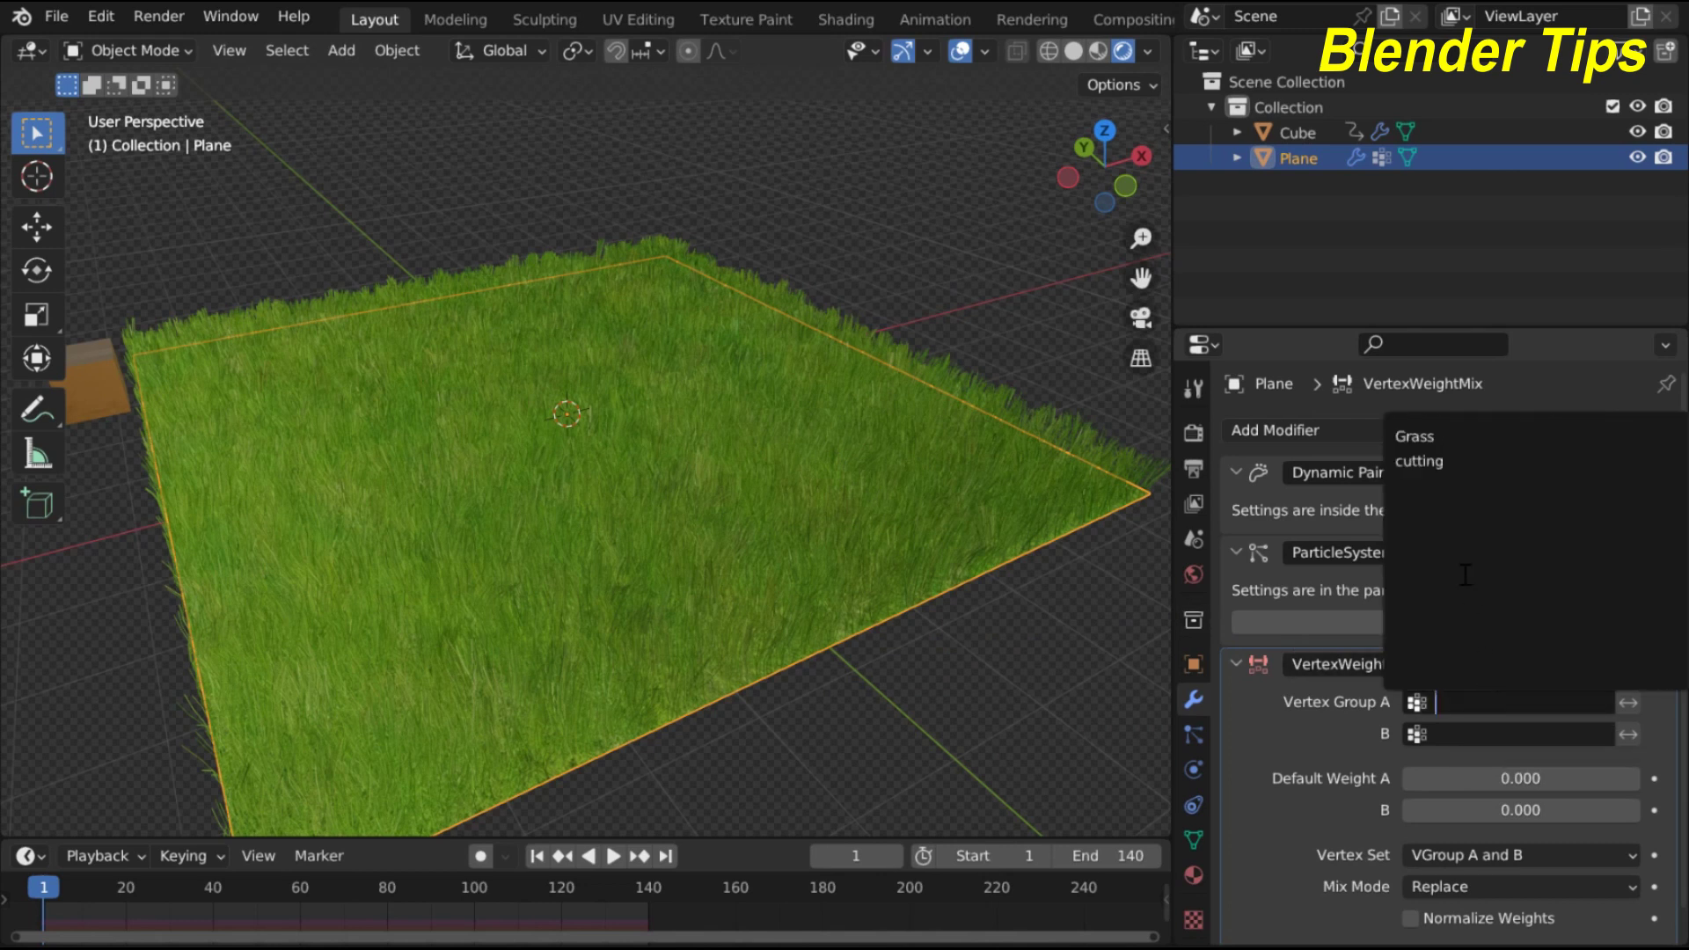
left_click(1427, 434)
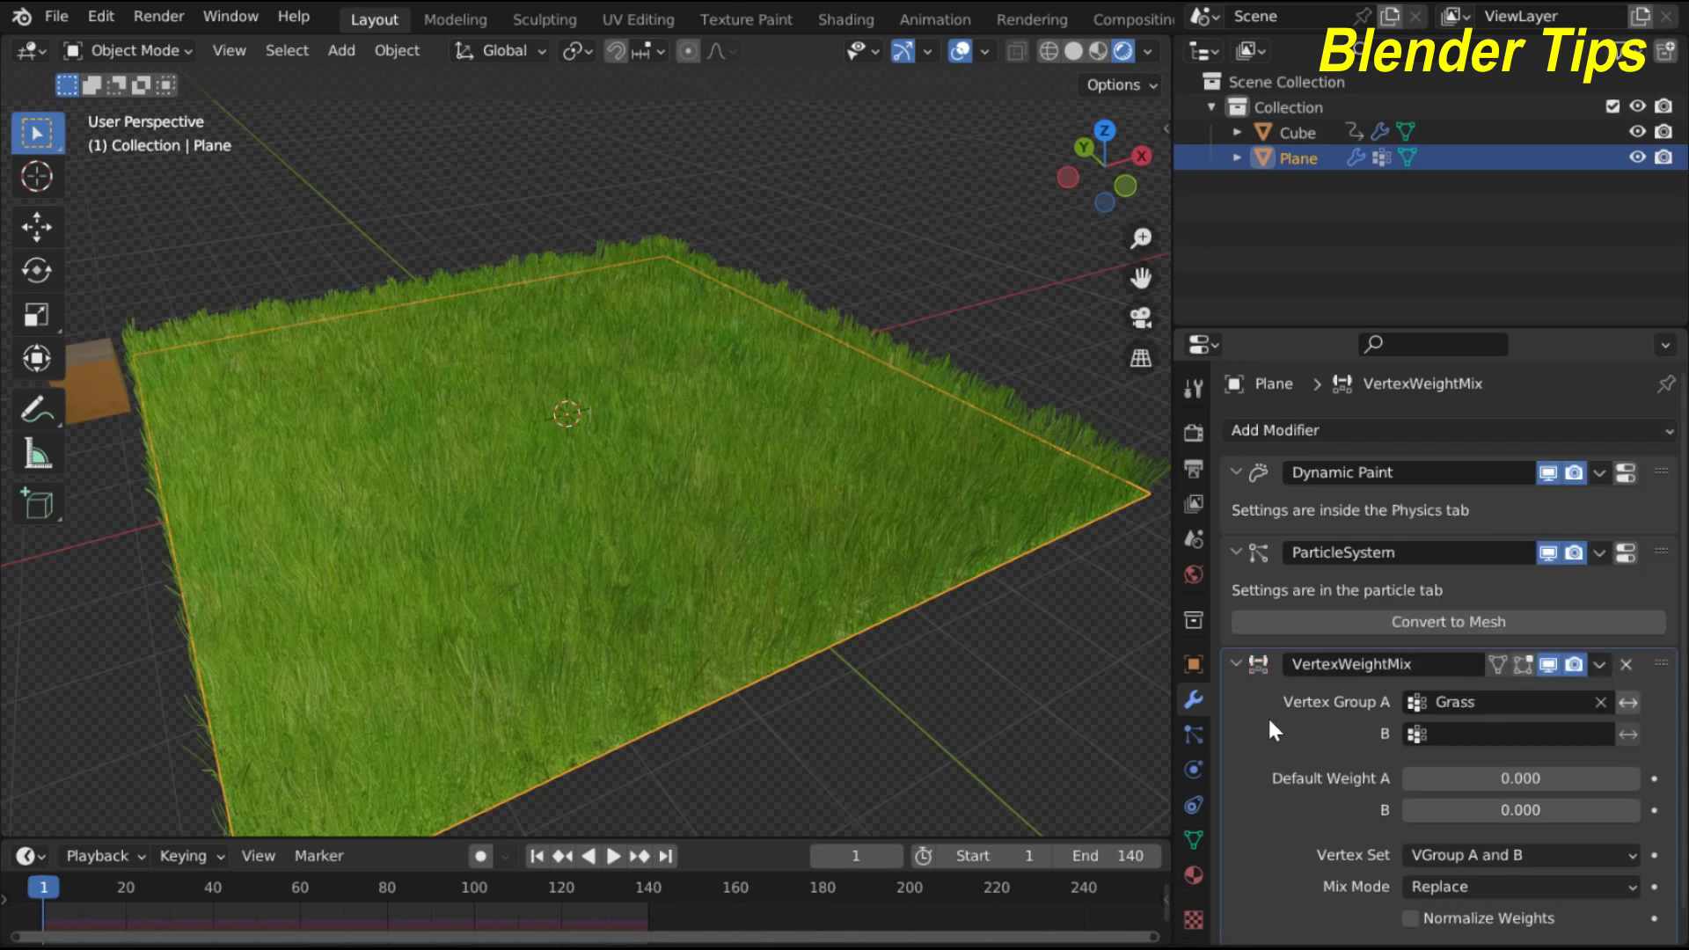
left_click(1493, 734)
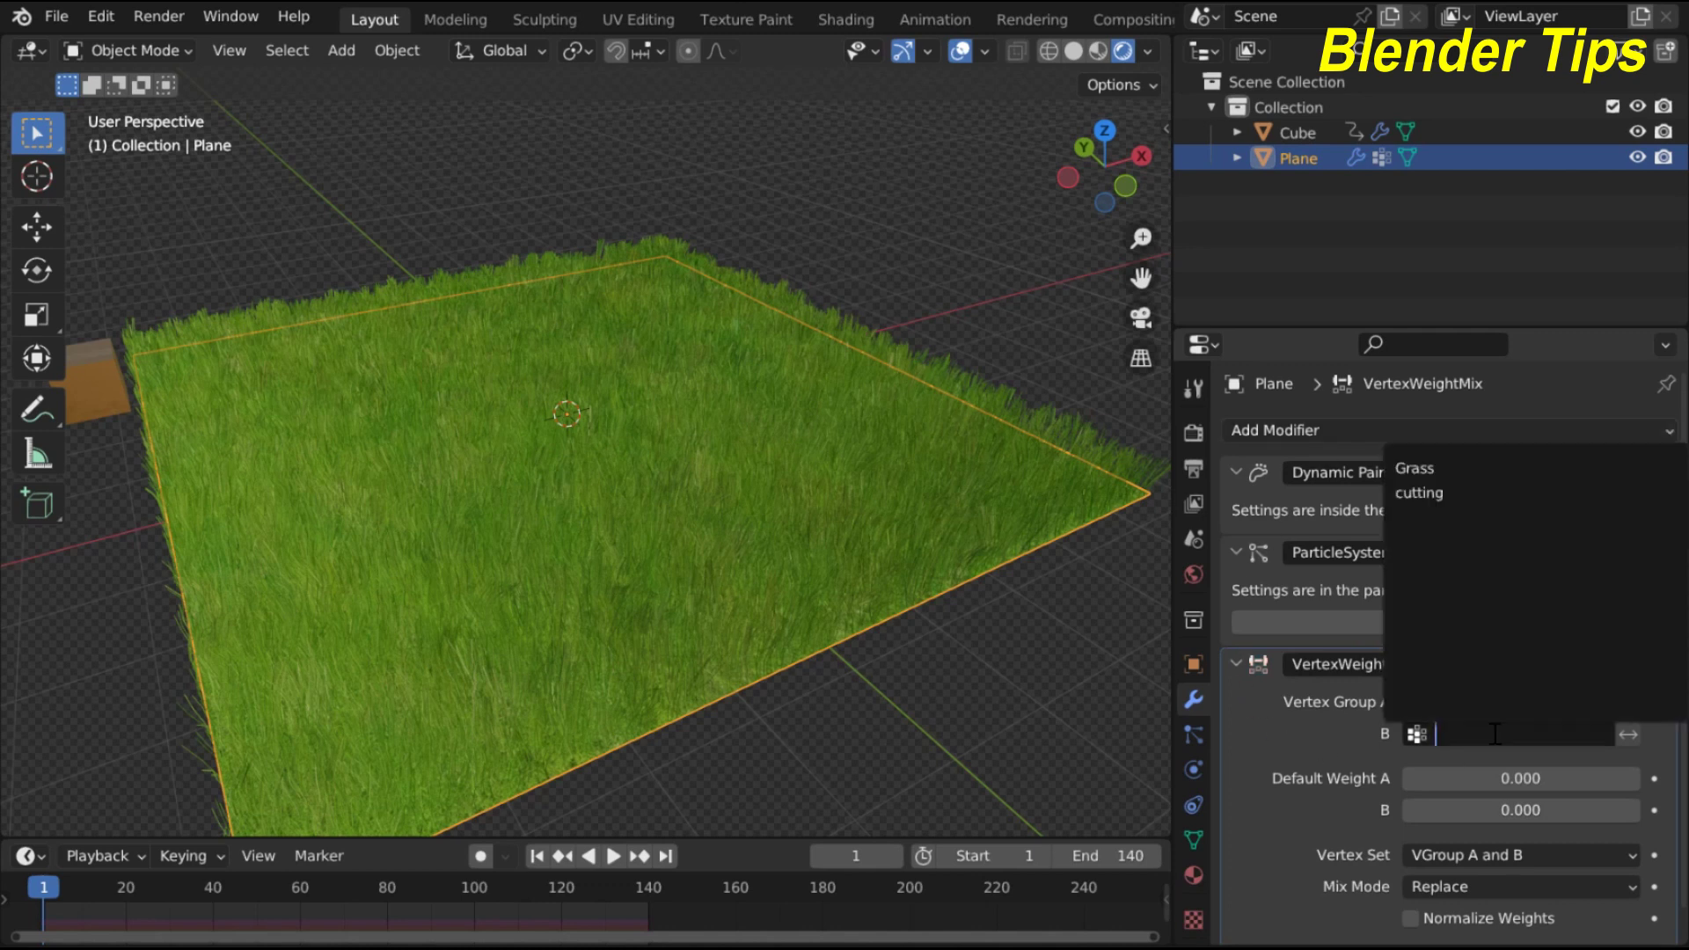
left_click(1467, 493)
Set the VertexWeightMix modifier's Vertex Set to VGroup A and its Mix Mode to Subtract
scroll(1416, 748, "down", 1)
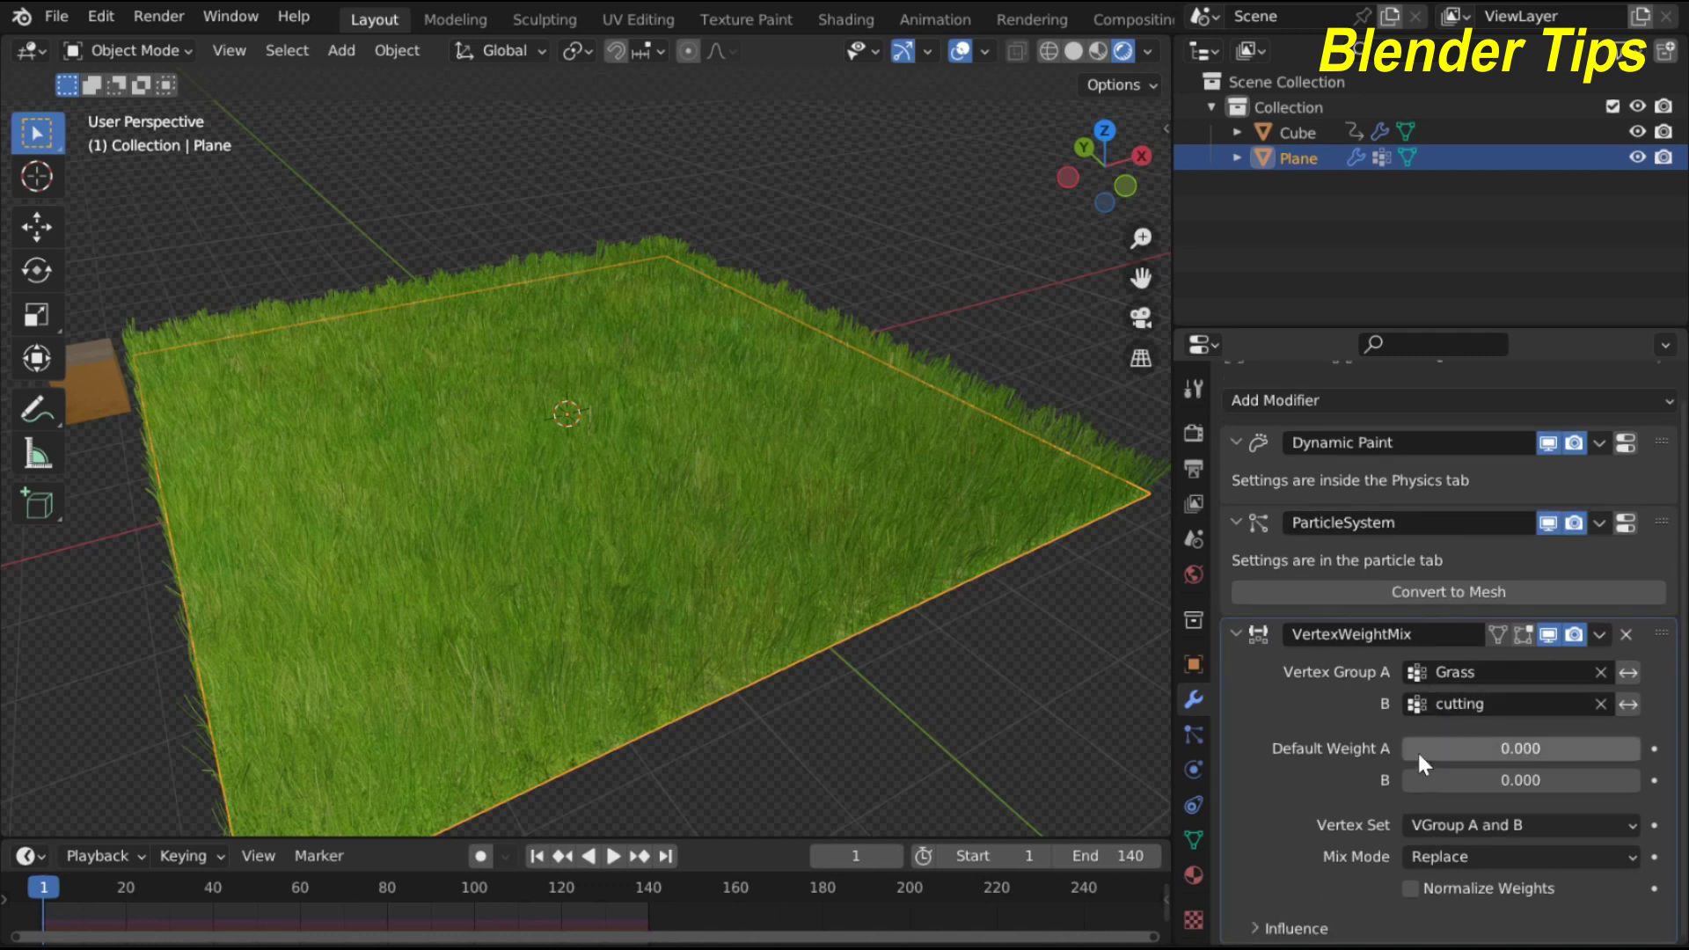
left_click(1491, 827)
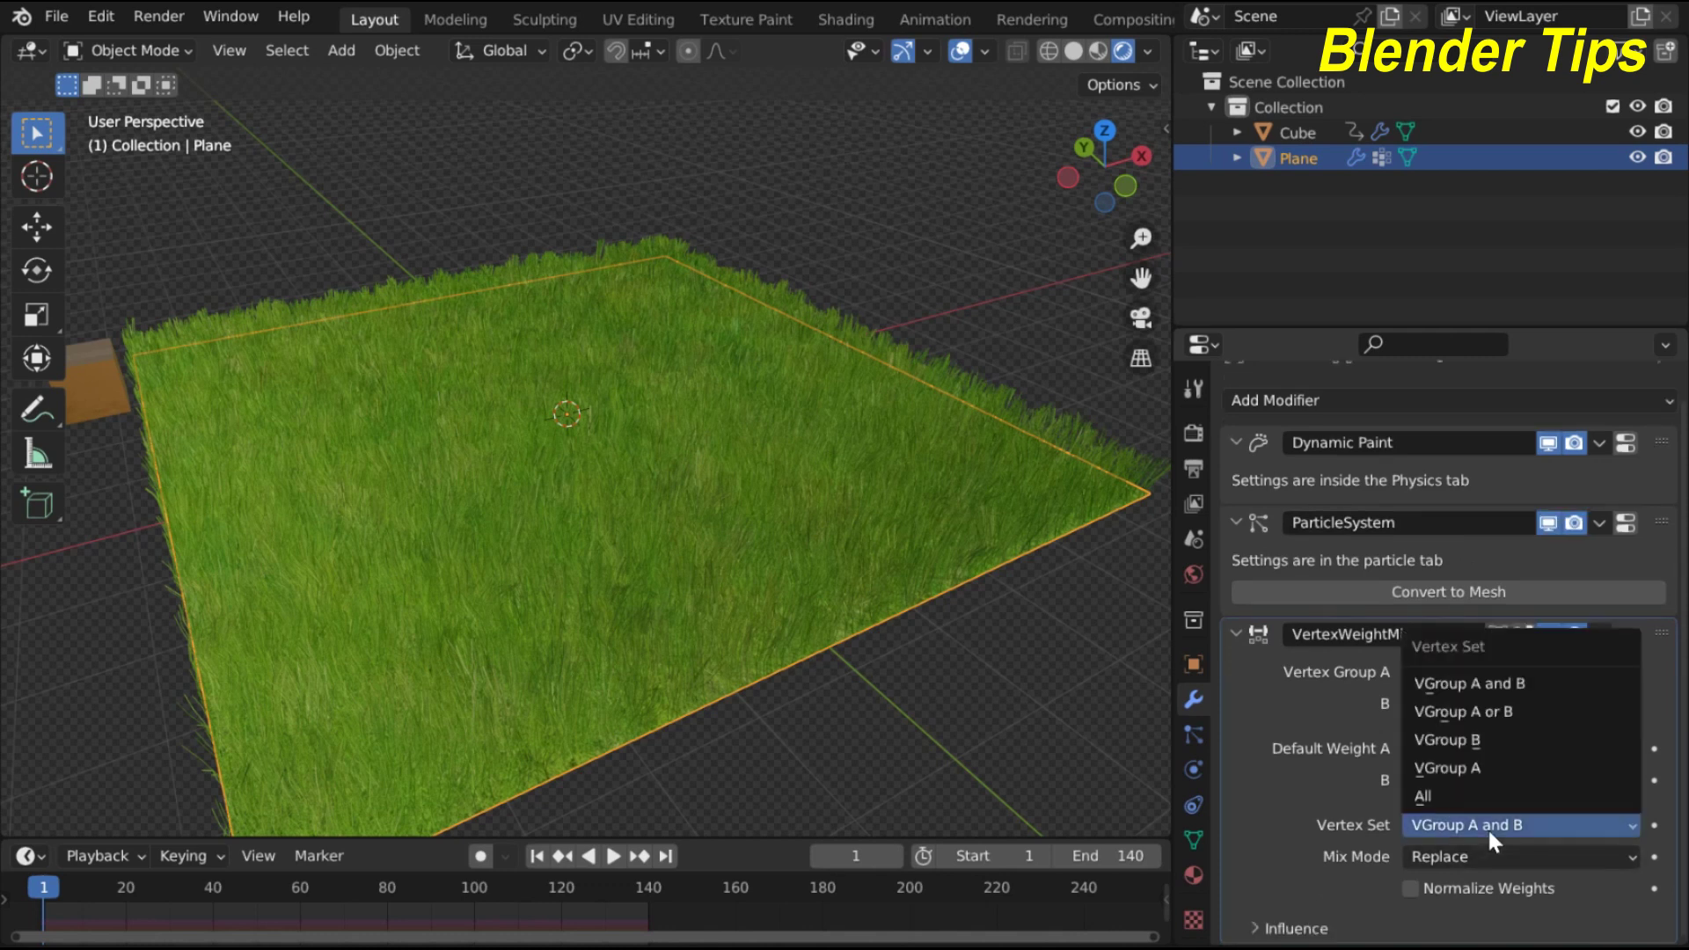
left_click(1480, 769)
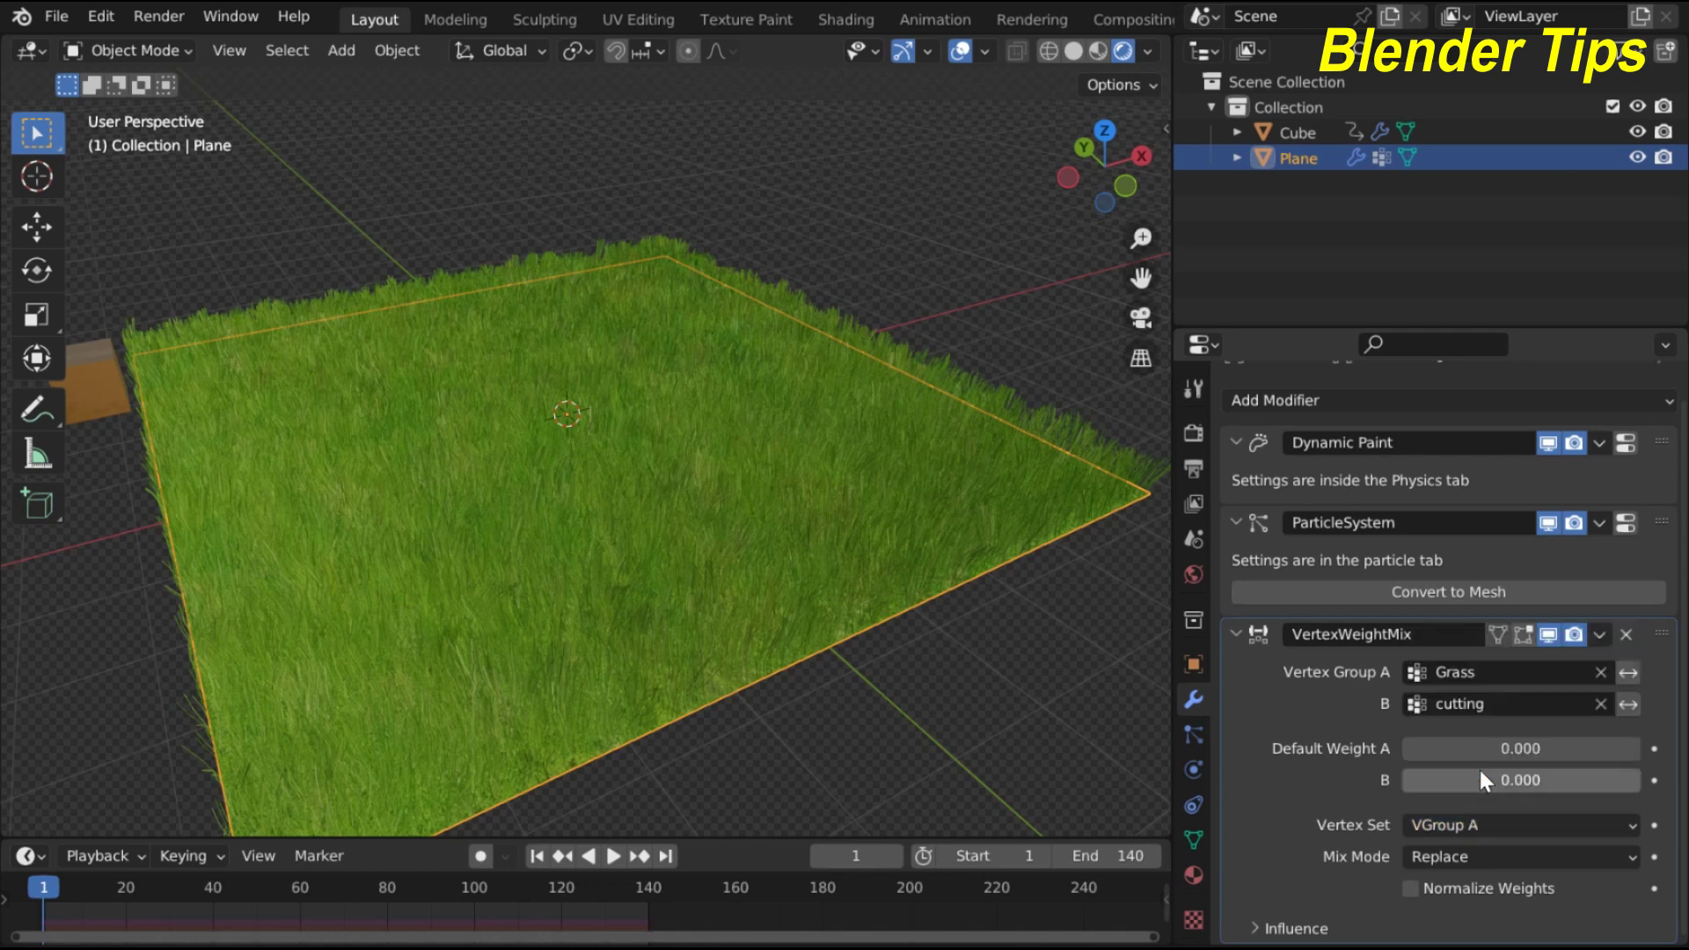
left_click(1499, 855)
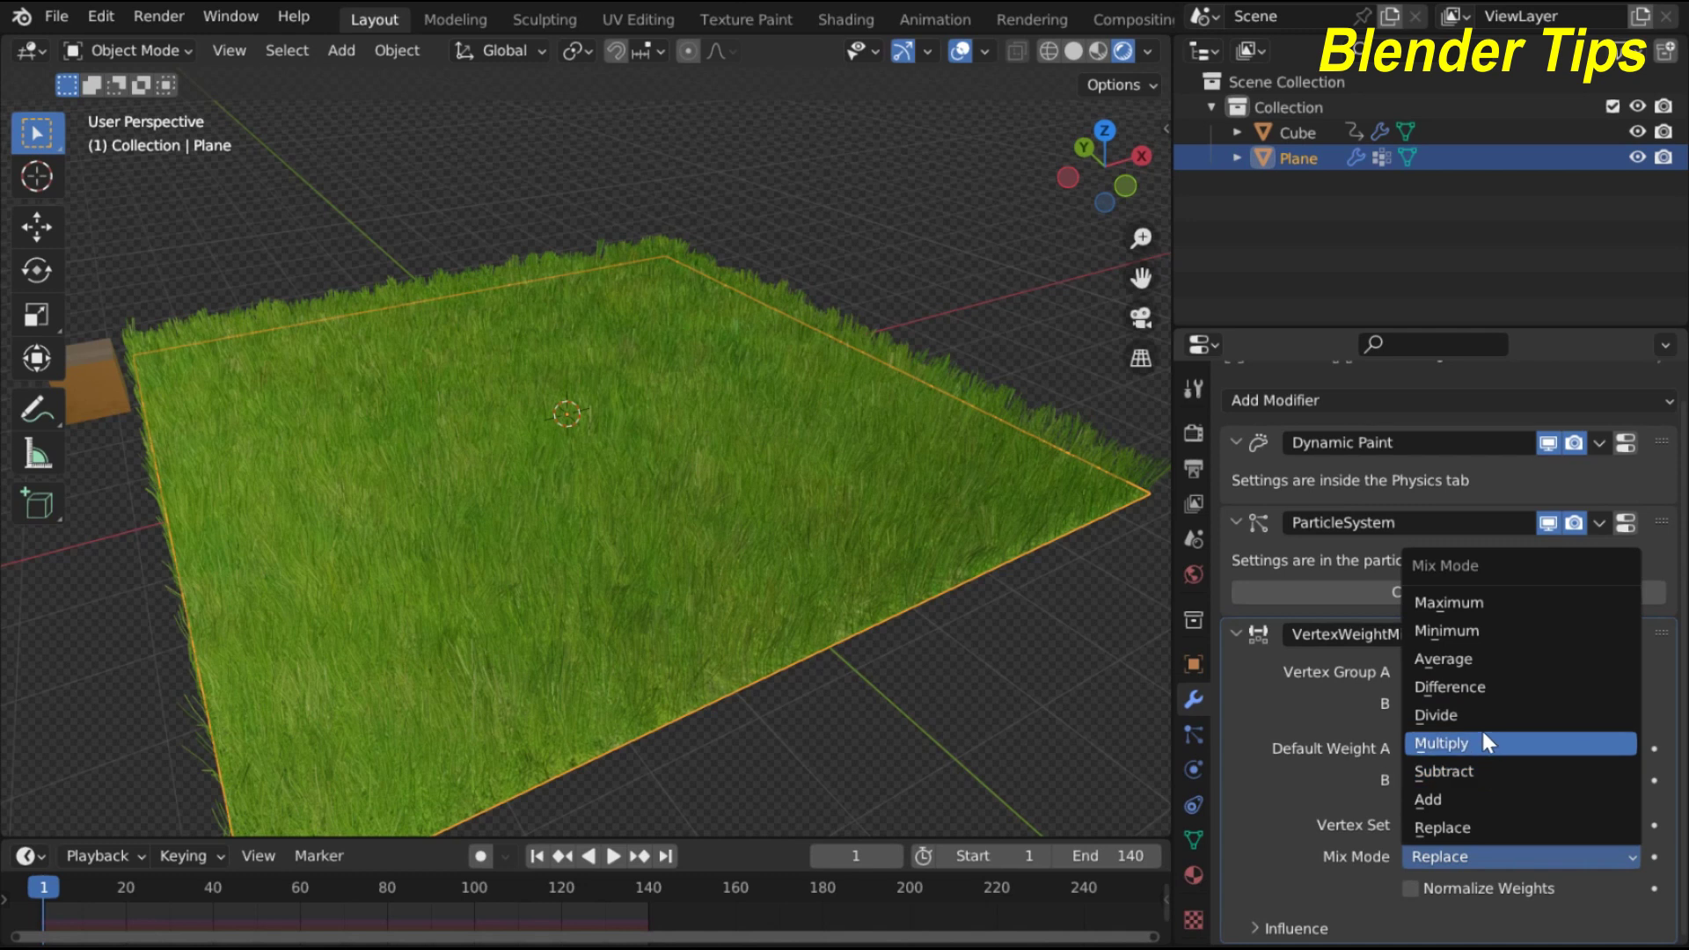
left_click(1479, 771)
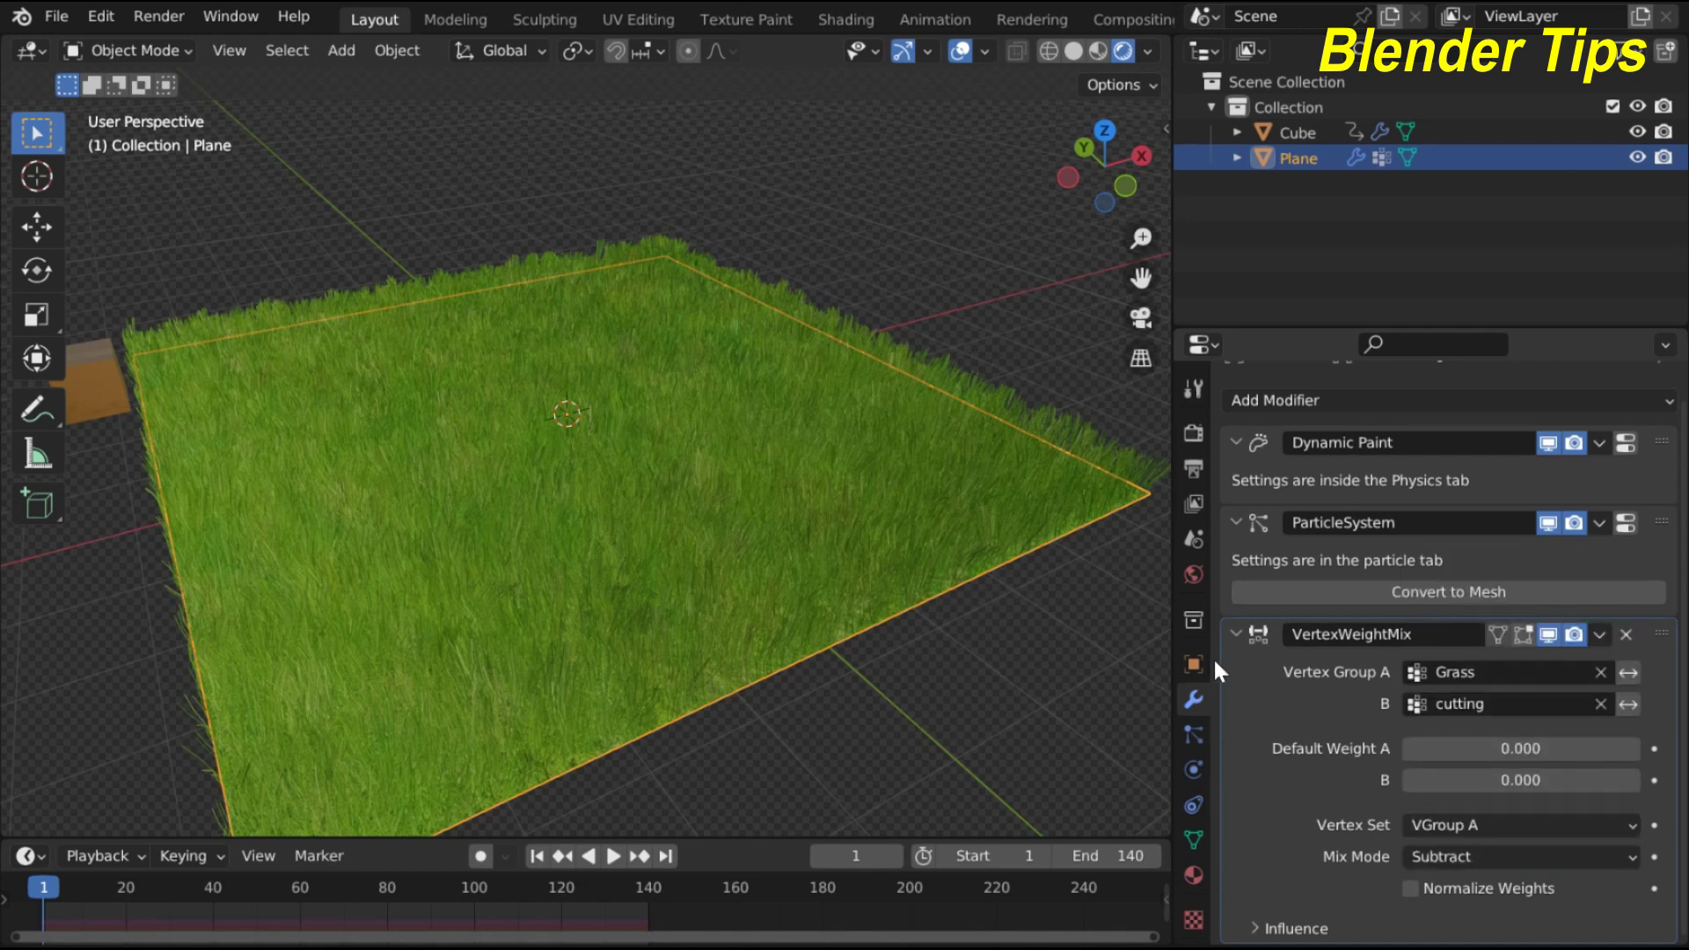
Collapse the plane's modifiers and move VertexWeightMix above ParticleSystem in the stack
left_click(1234, 633)
left_click(1231, 554)
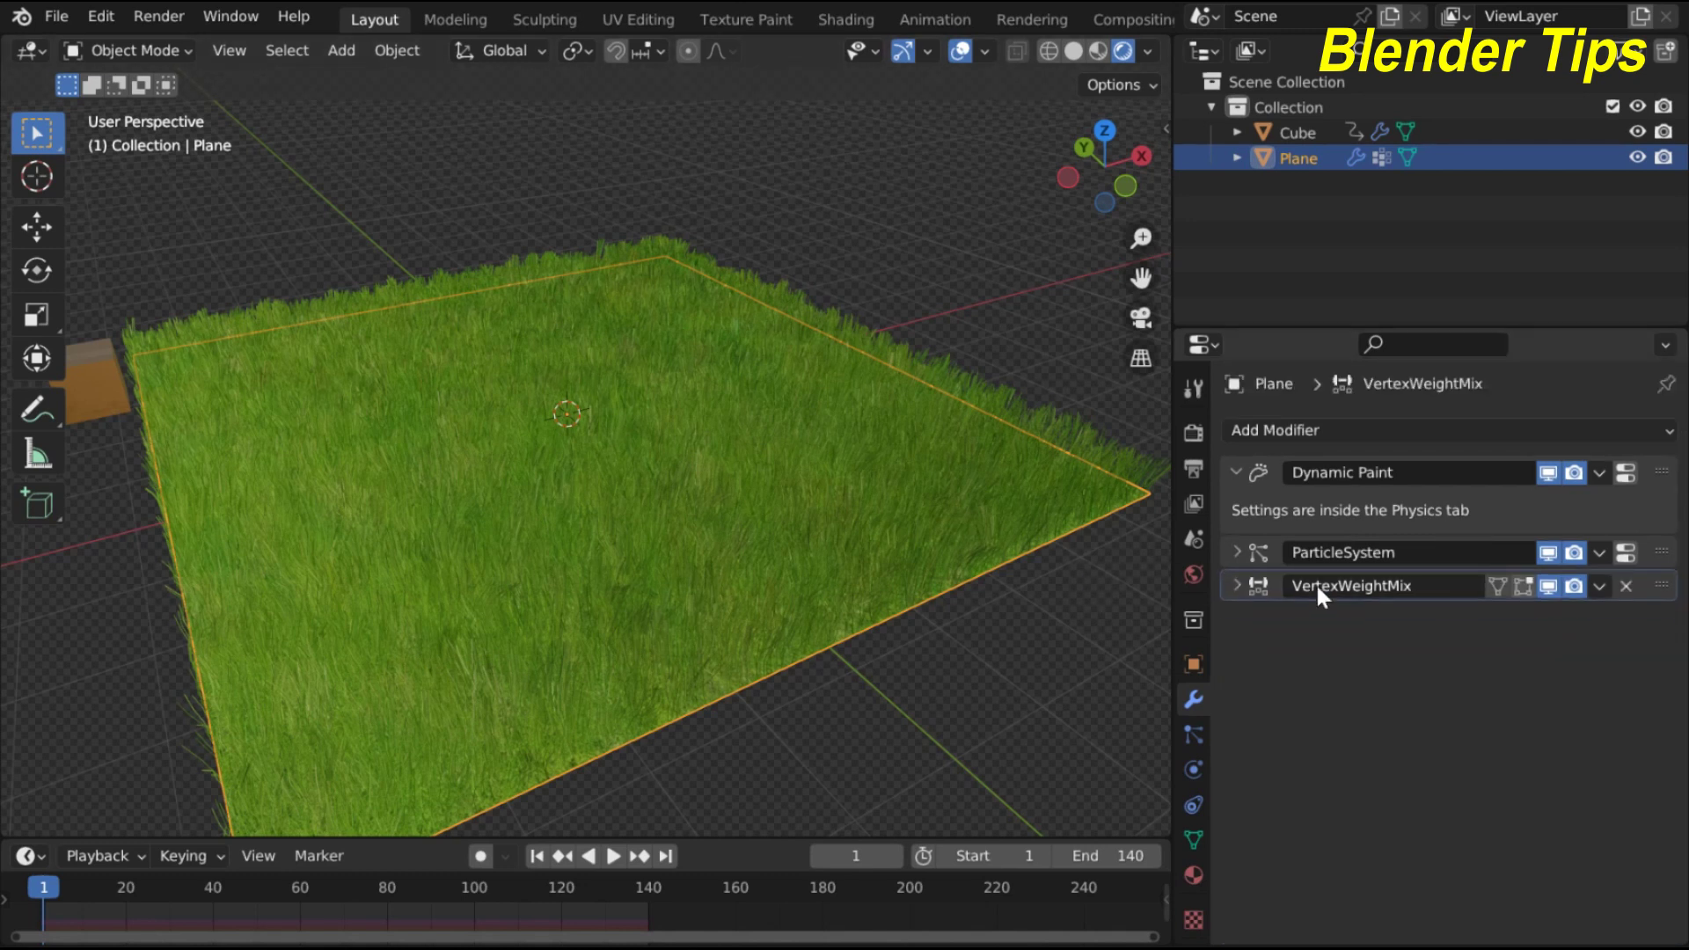
left_click(1236, 475)
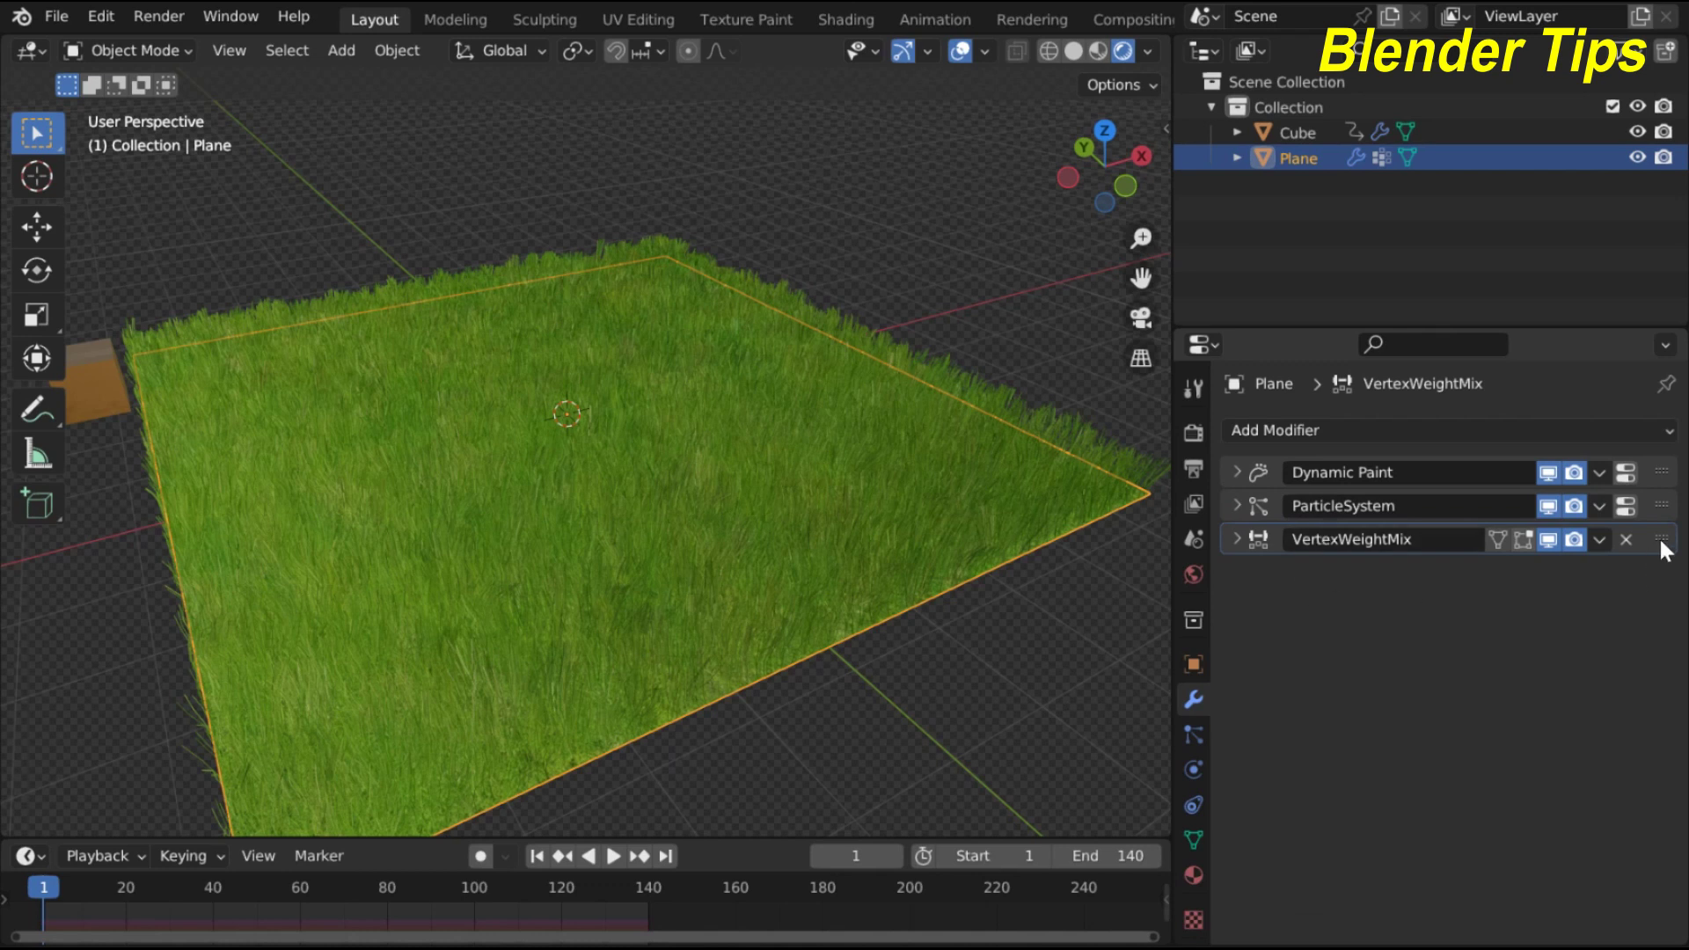
left_click_drag(1660, 535, 1655, 499)
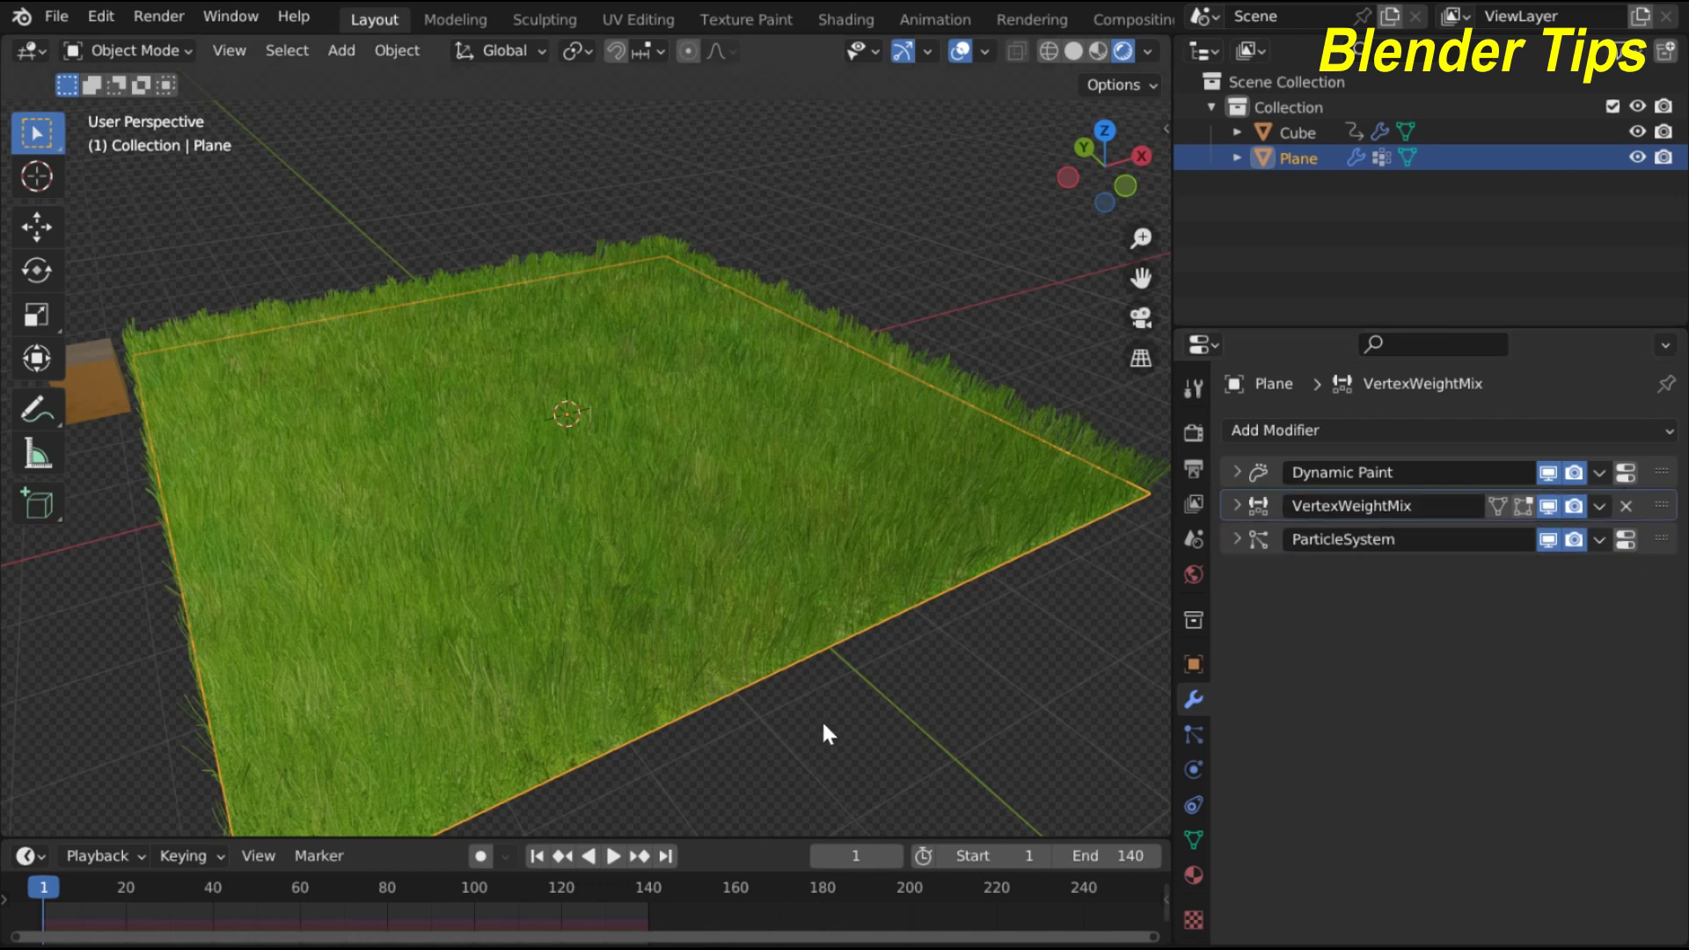
Play the animation and examine the path the cube cuts through the grass from several angles and distances
middle_click_drag(491, 635, 746, 553)
key("space")
middle_click_drag(493, 660, 359, 752)
scroll(544, 616, "up", 5)
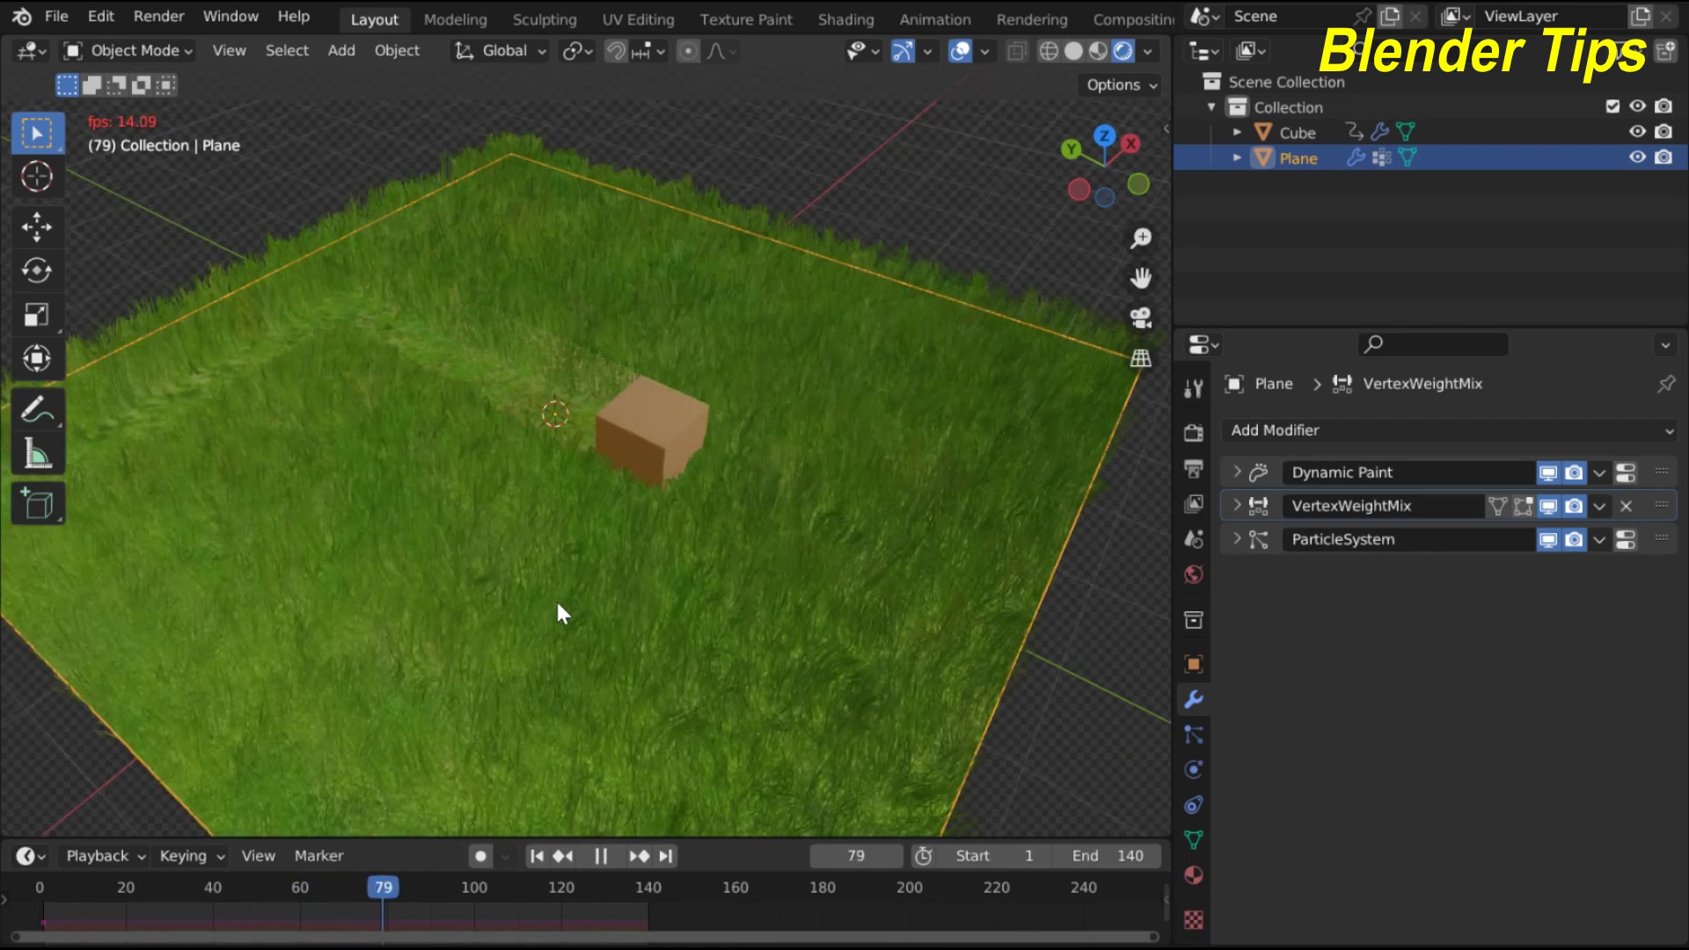
scroll(563, 613, "down", 6)
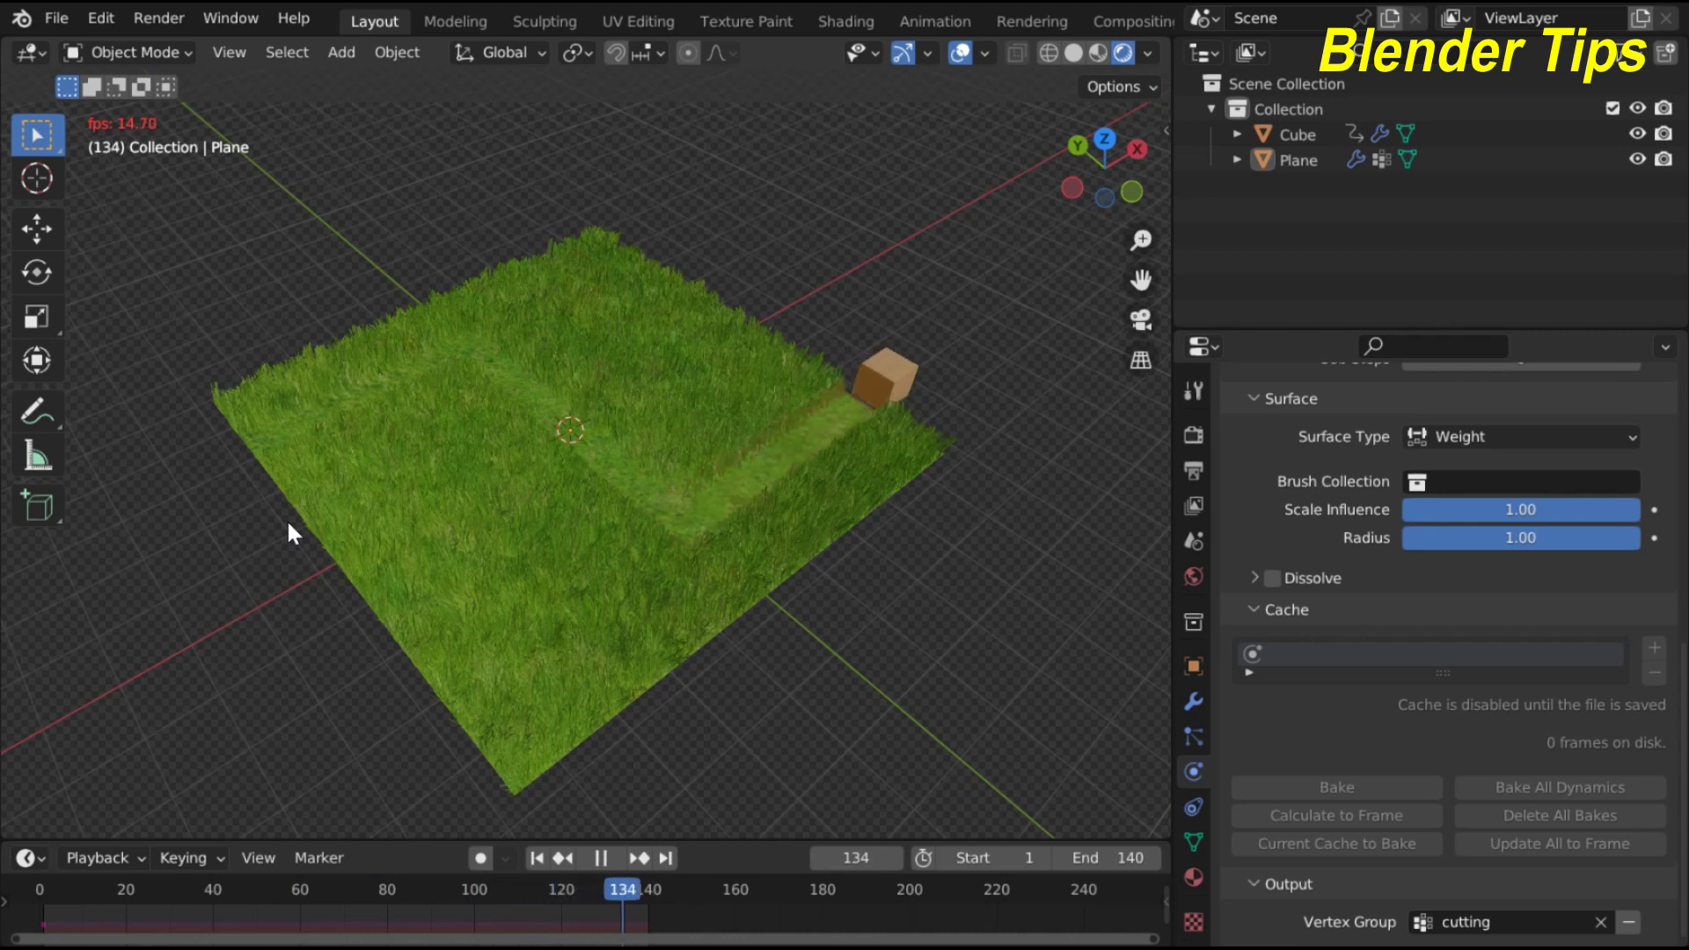
scroll(552, 541, "up", 4)
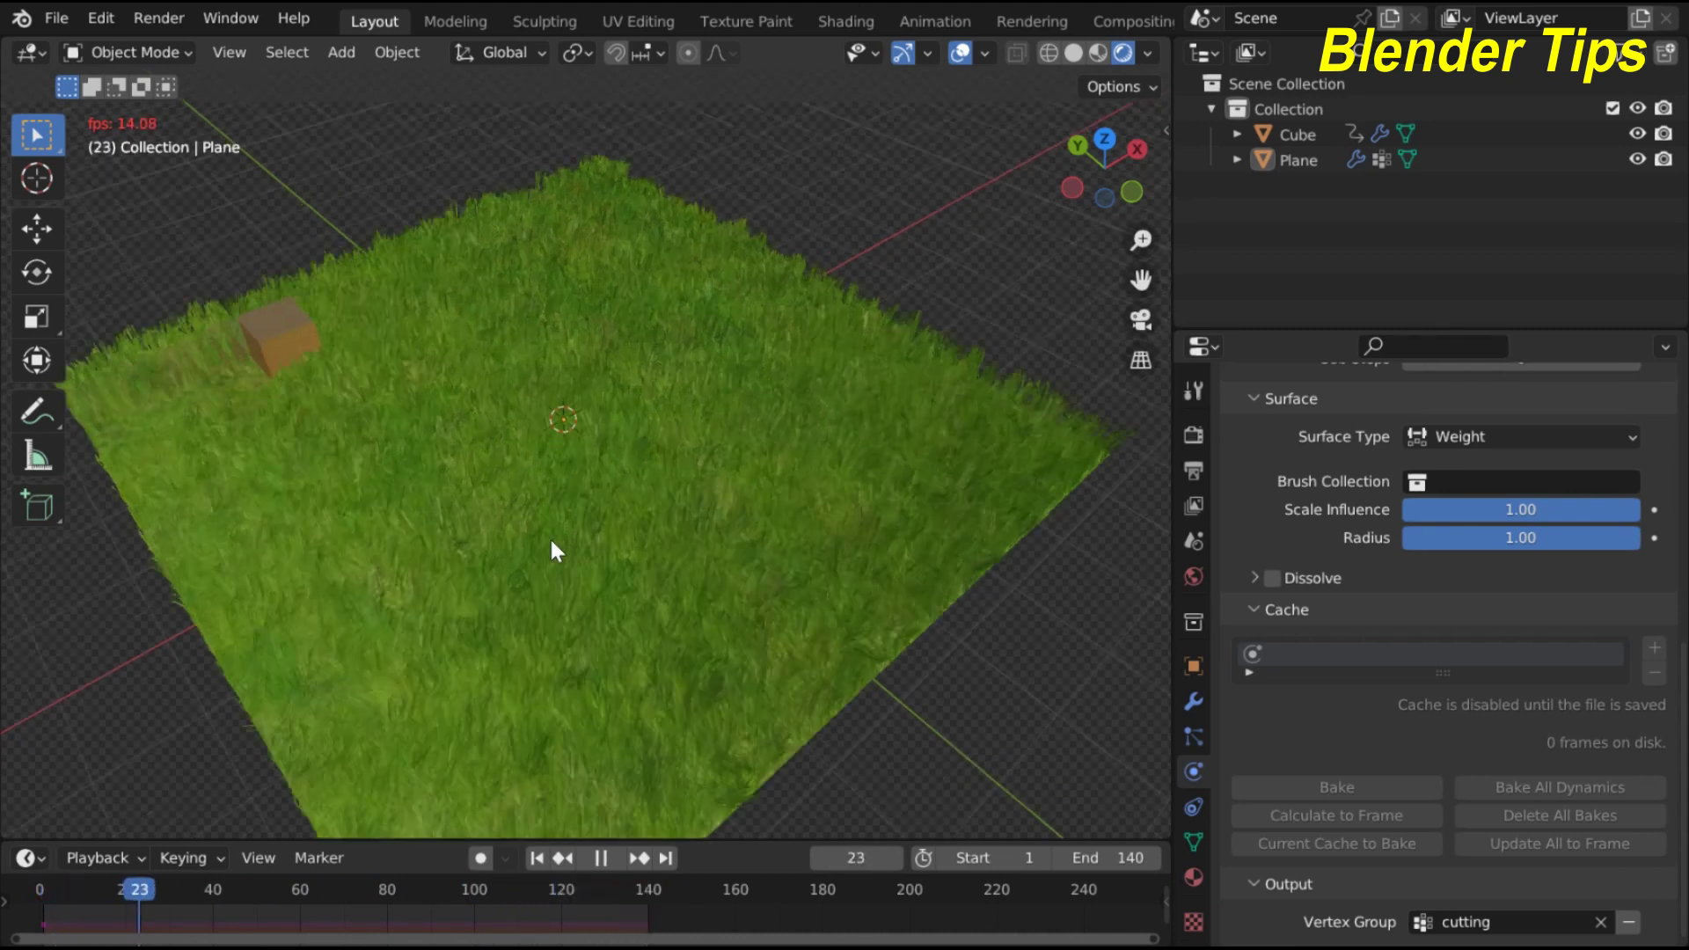
scroll(551, 551, "down", 2)
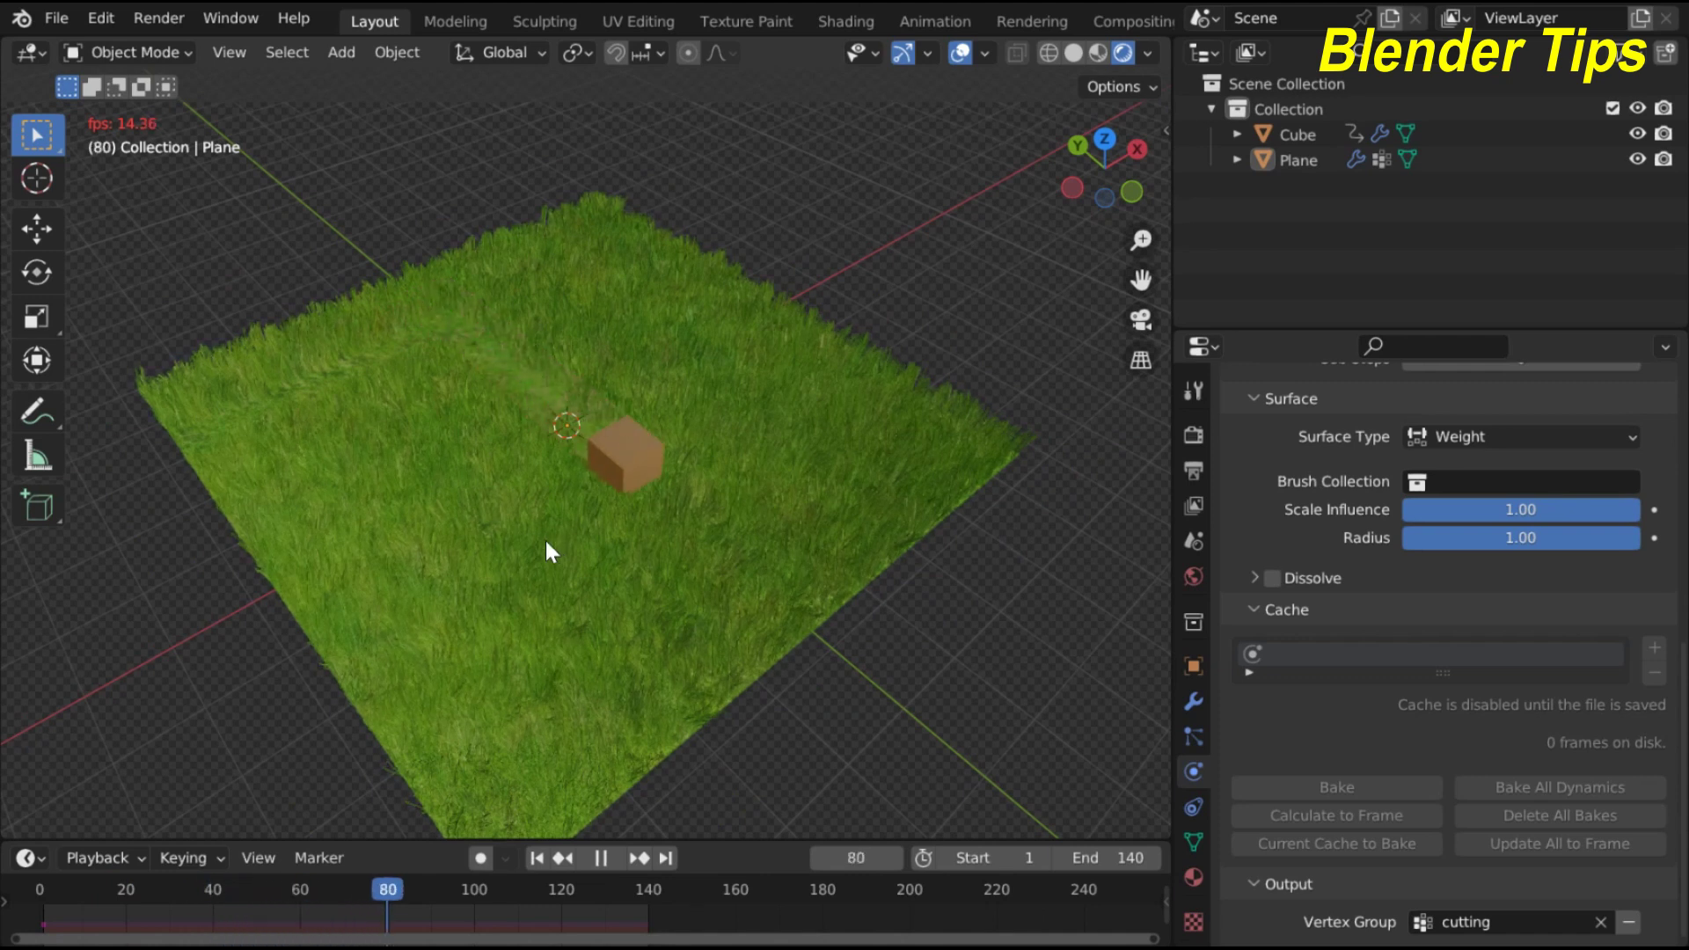
scroll(548, 542, "up", 3)
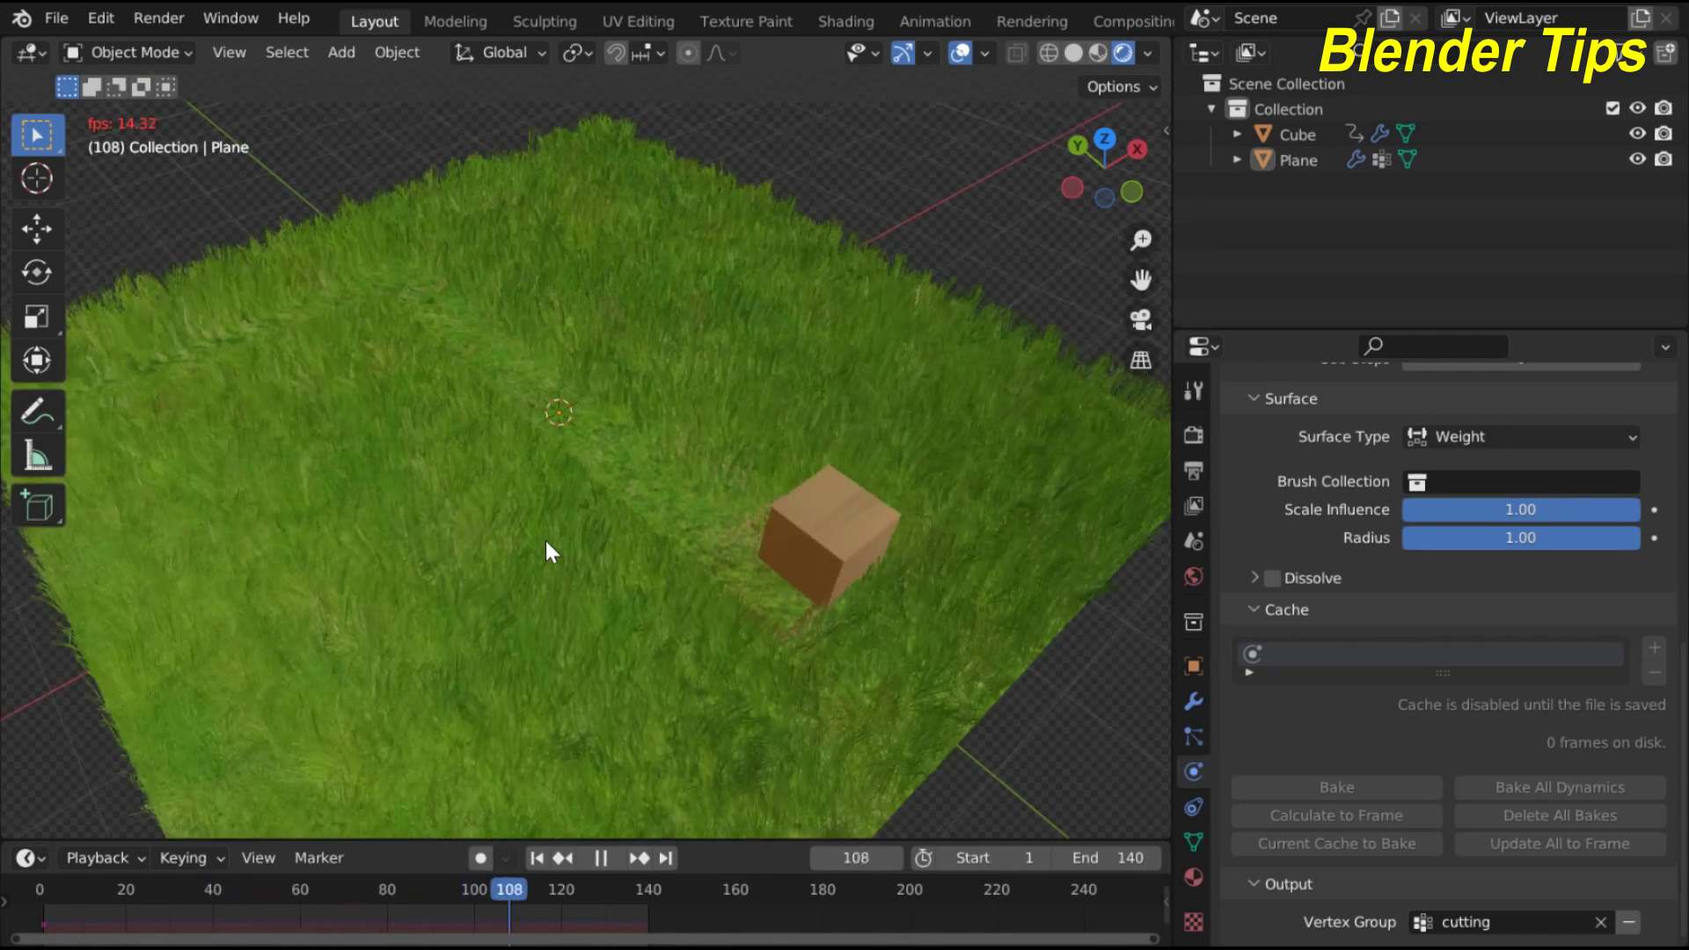